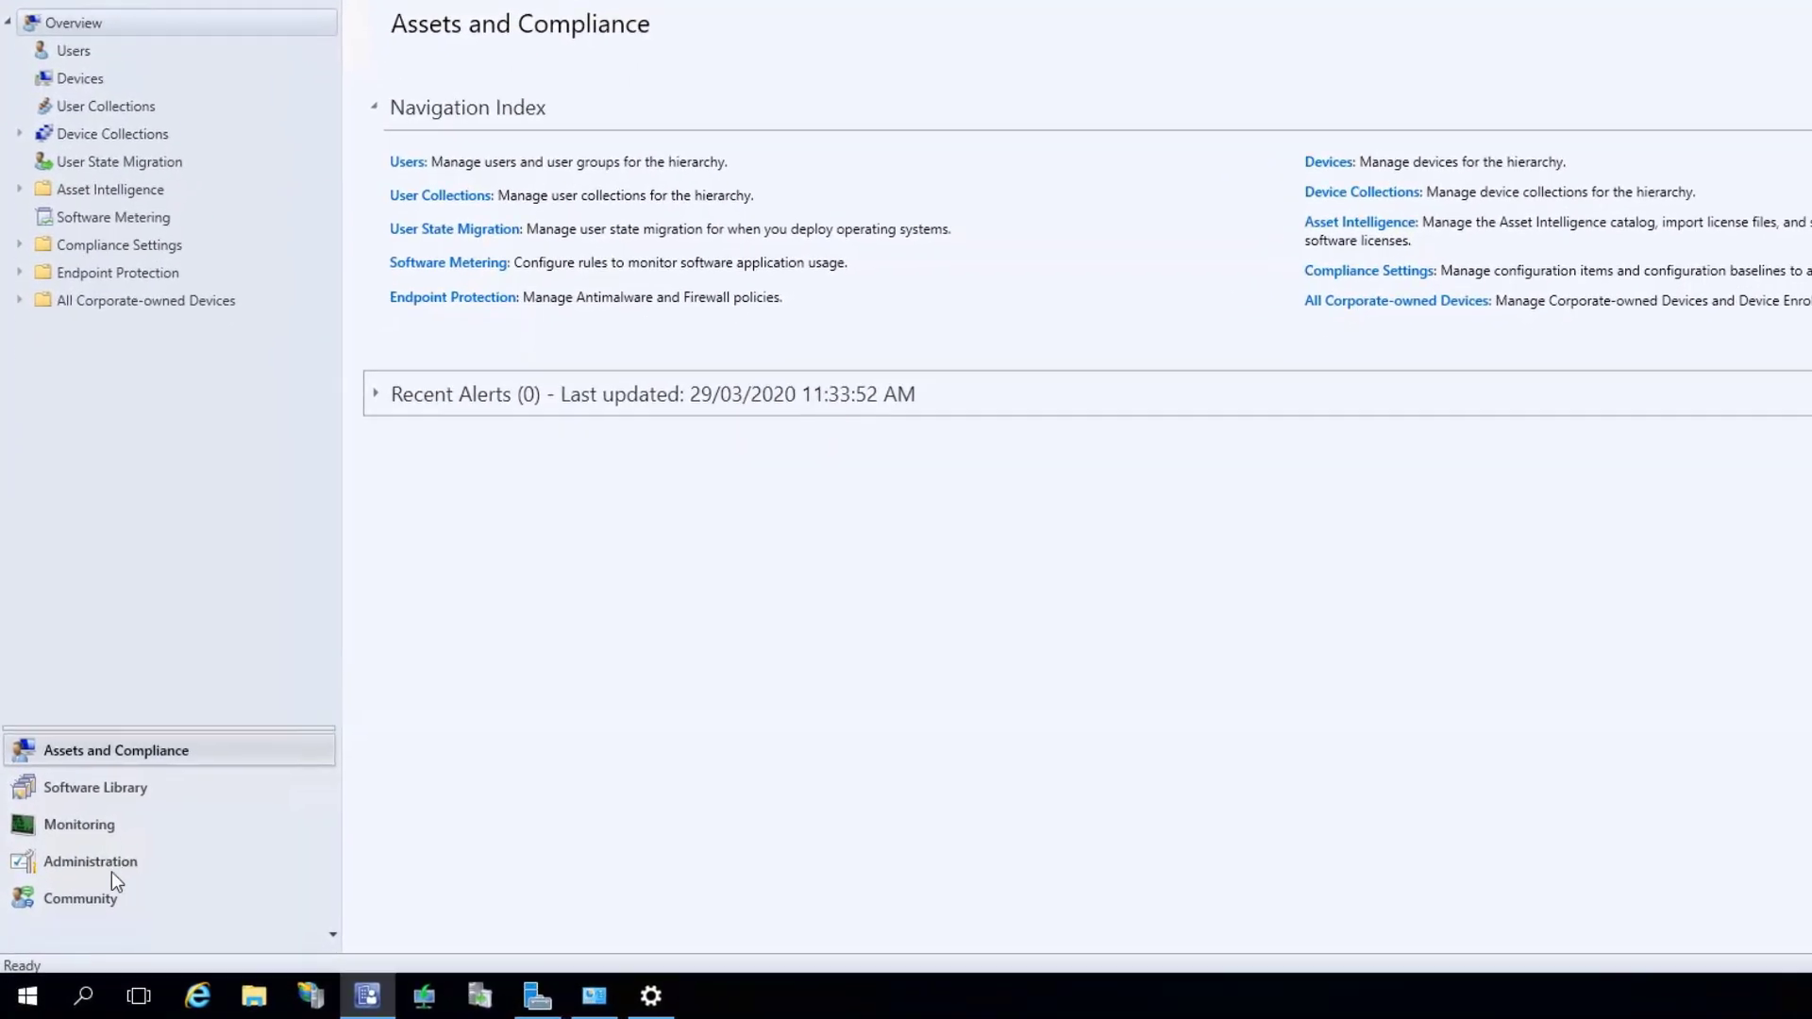
# Step: Review the installed Configuration Manager updates under Updates and Servicing in Administration, including the 1910 Hotfix Rollup (KB4537079)
pyautogui.click(113, 864)
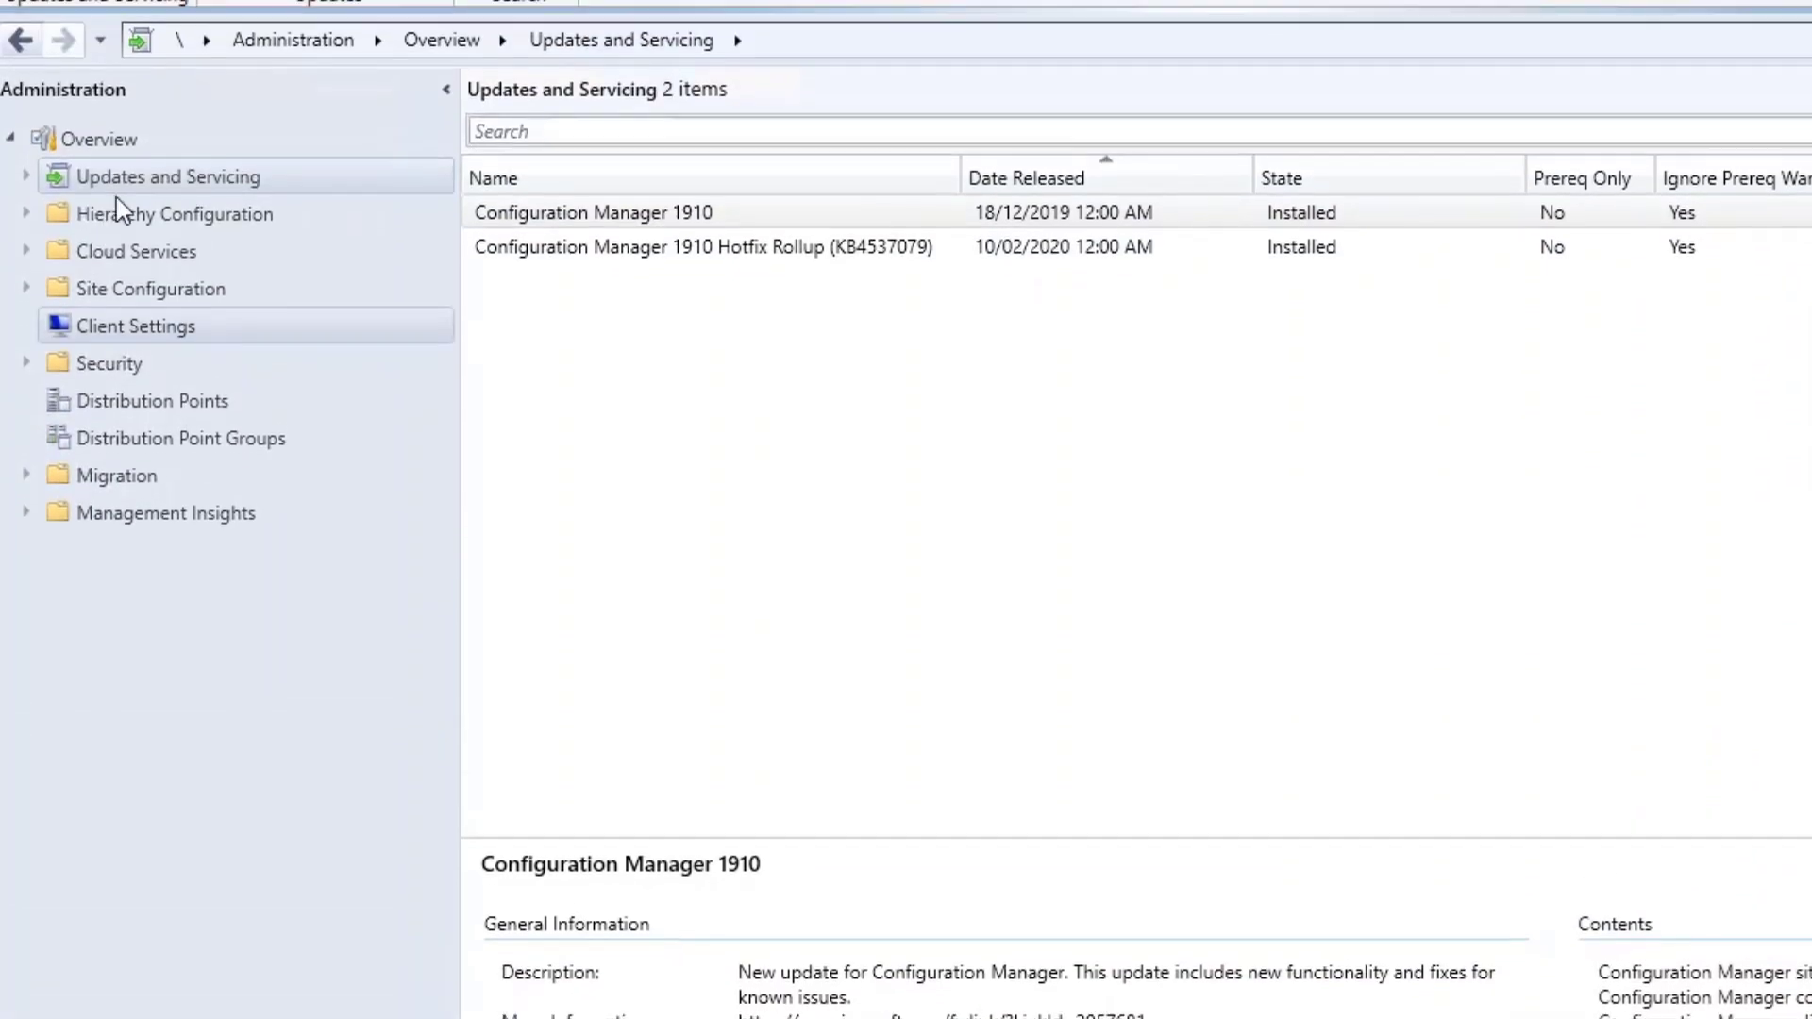
pyautogui.click(110, 181)
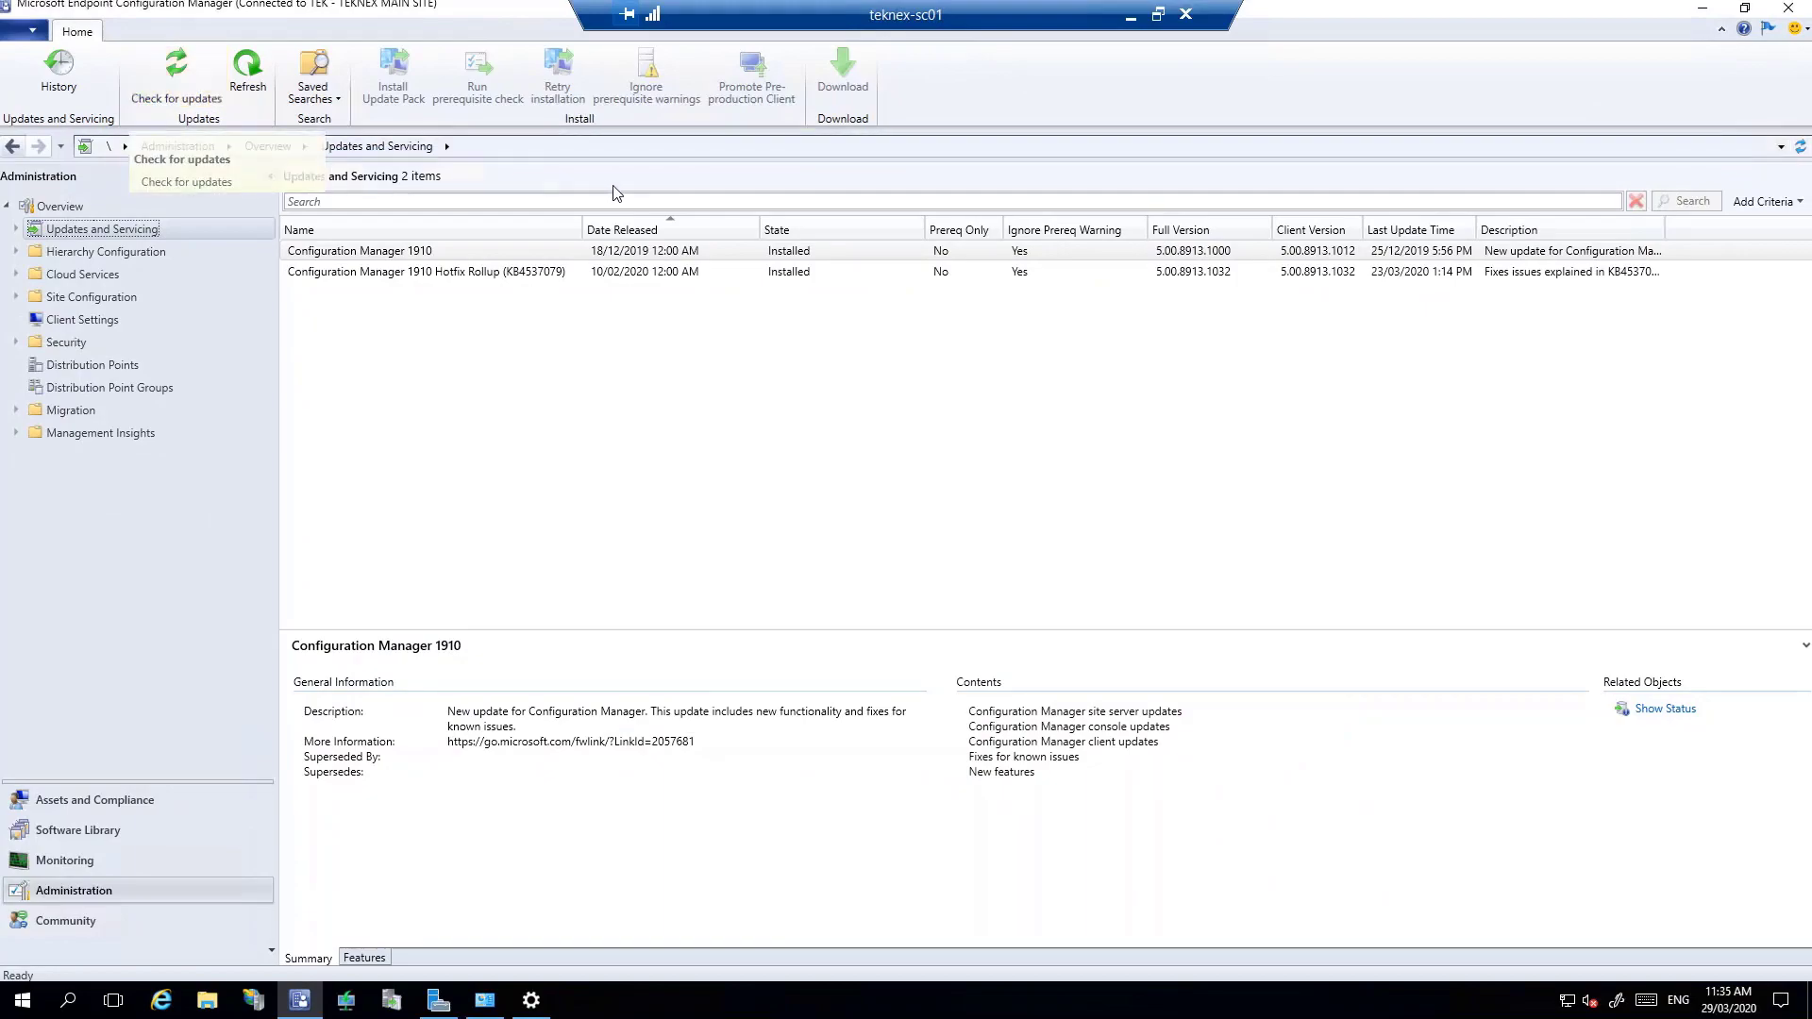
pyautogui.click(655, 273)
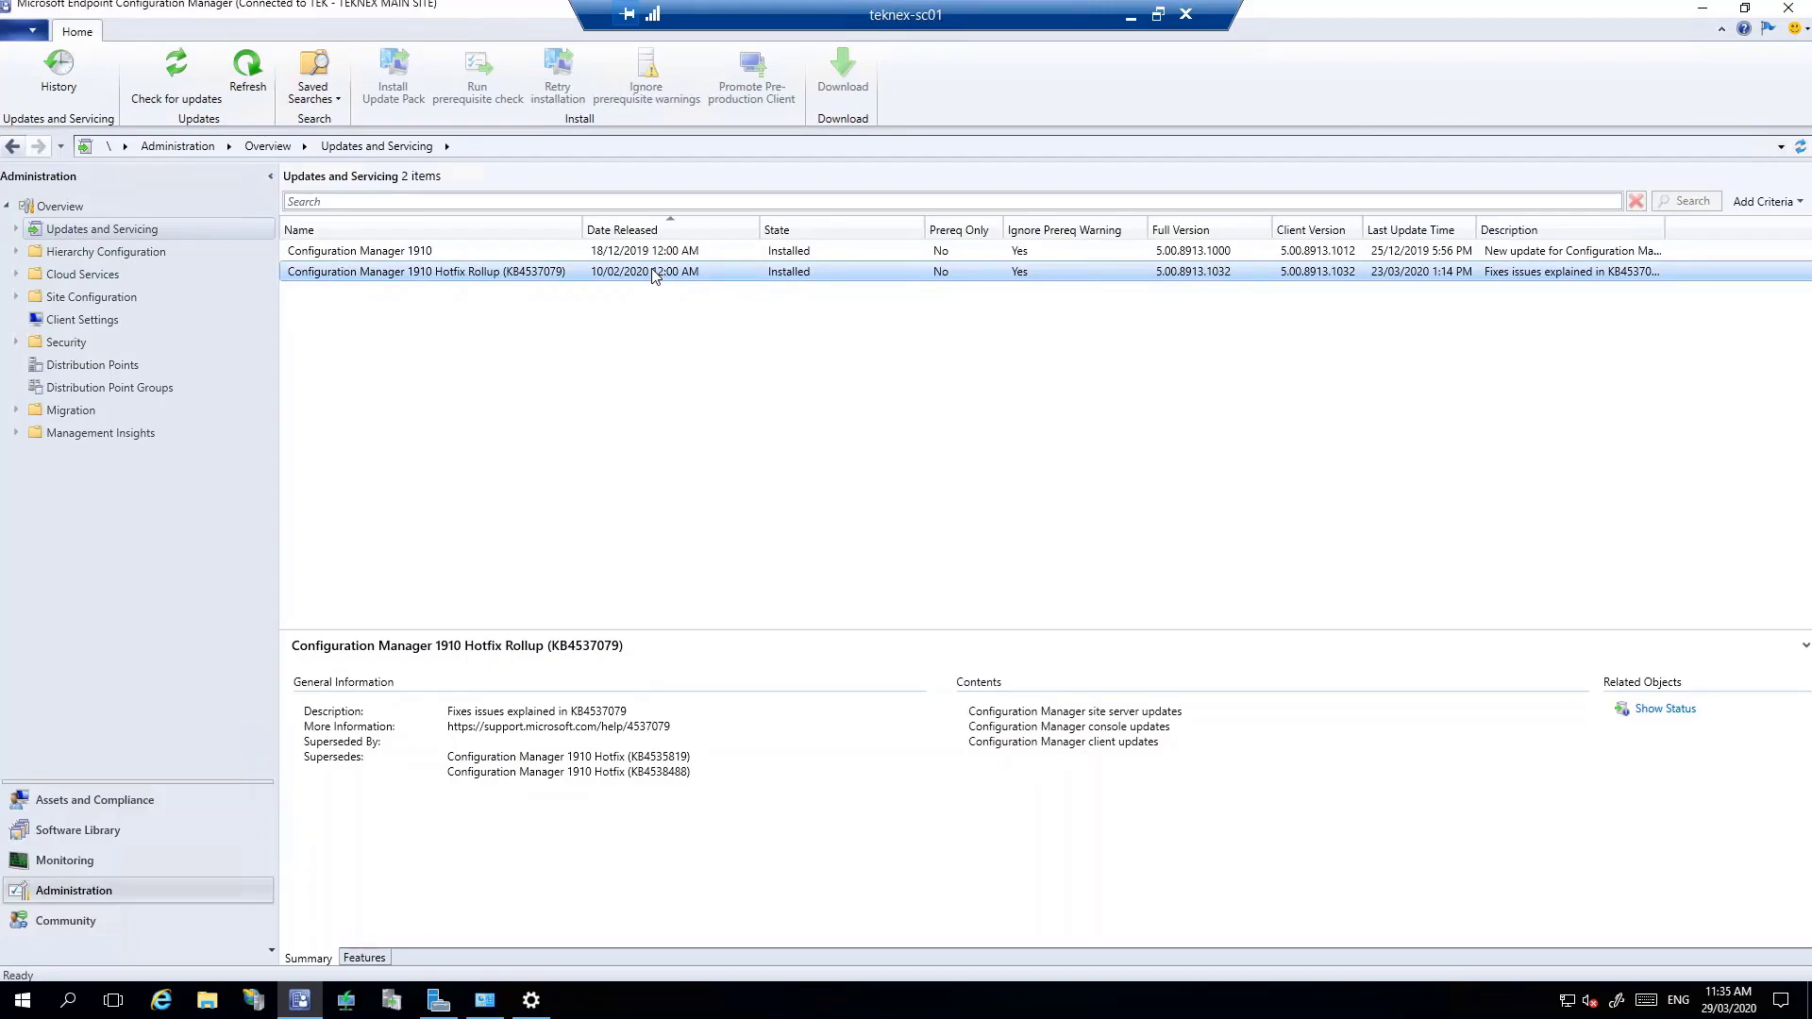
pyautogui.click(675, 336)
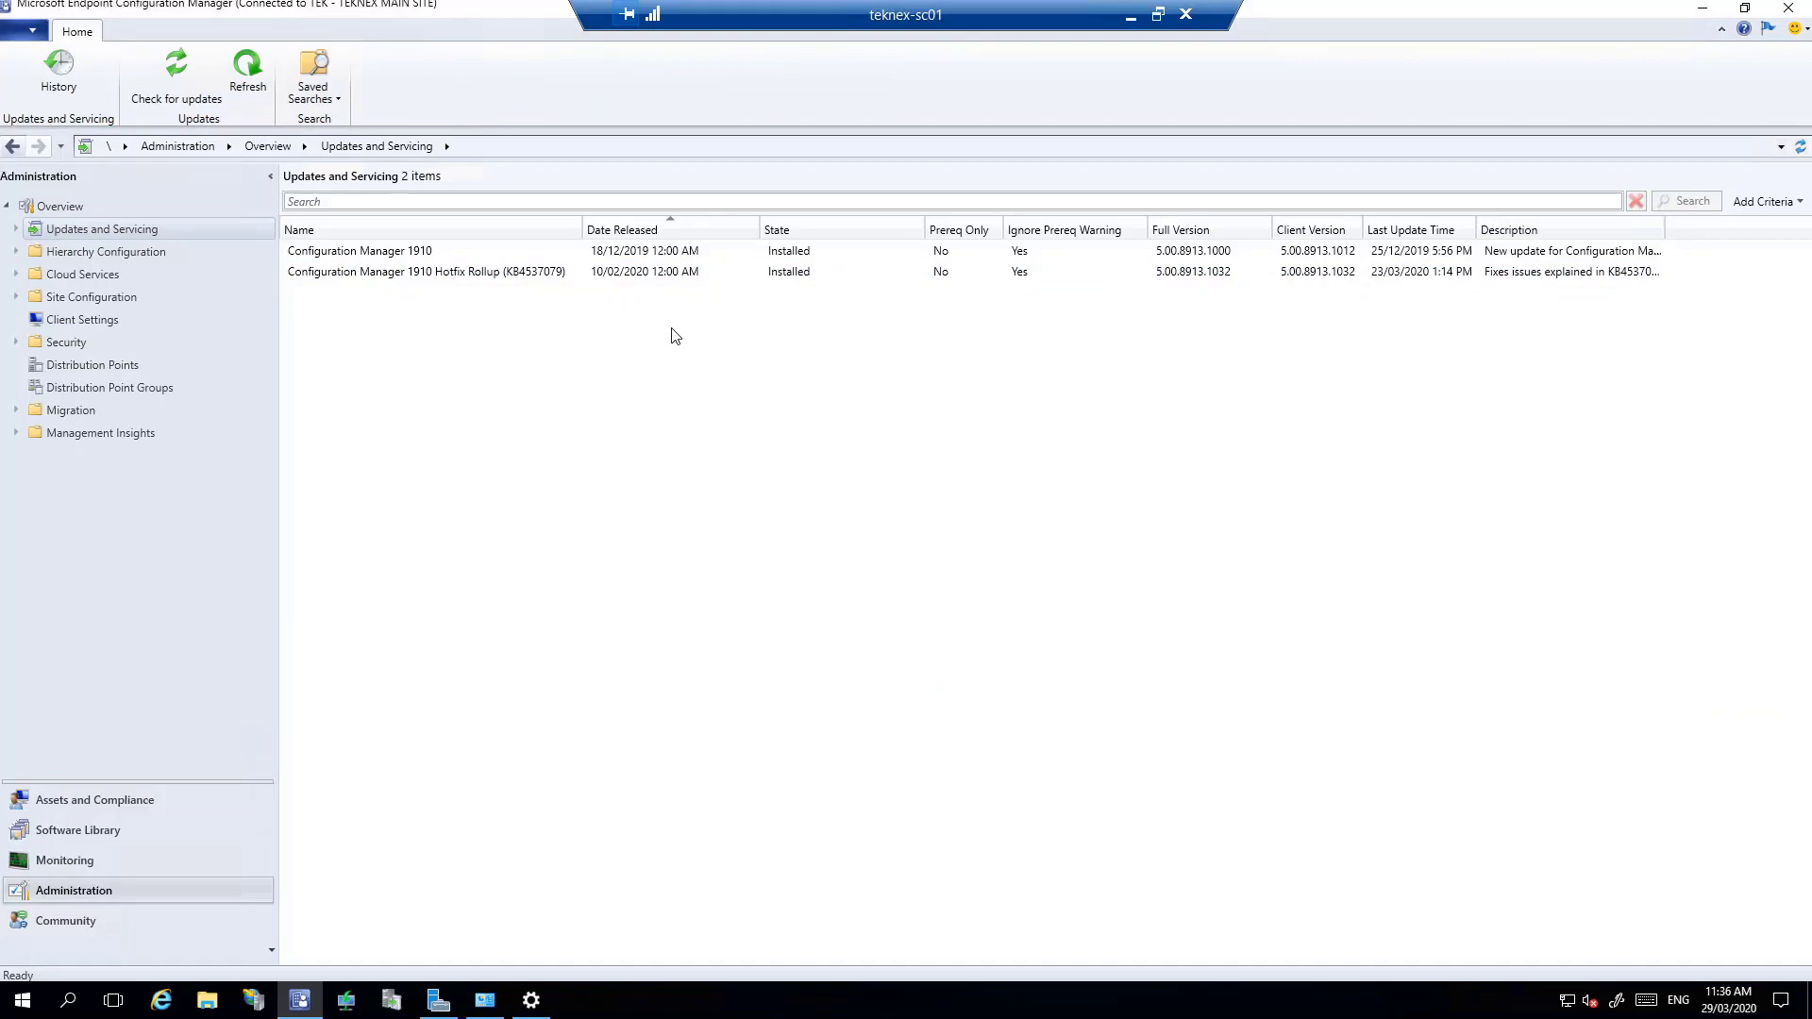
# Step: Check the installed Windows Assessment and Deployment Kit and its Preinstallation Environment add-on in Programs and Features, then minimize that window
pyautogui.click(485, 1000)
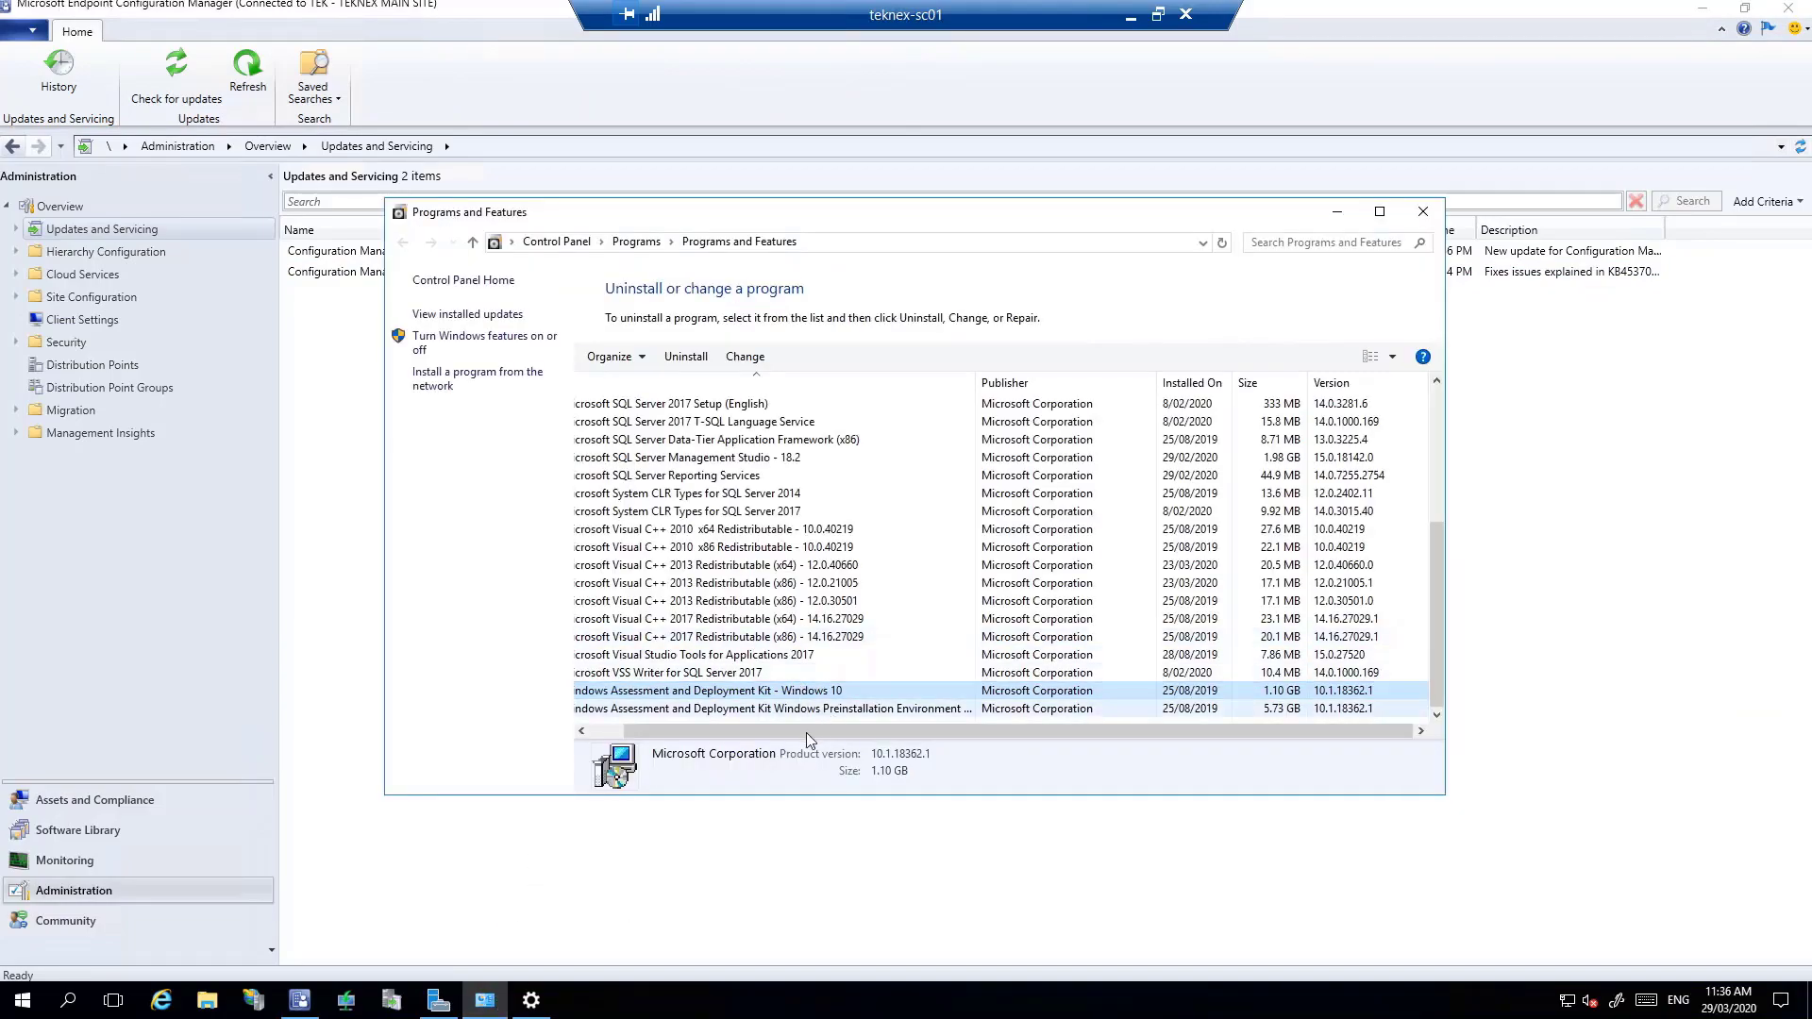
pyautogui.moveTo(801, 732)
pyautogui.mouseDown()
pyautogui.moveTo(741, 735)
pyautogui.moveTo(817, 733)
pyautogui.mouseUp()
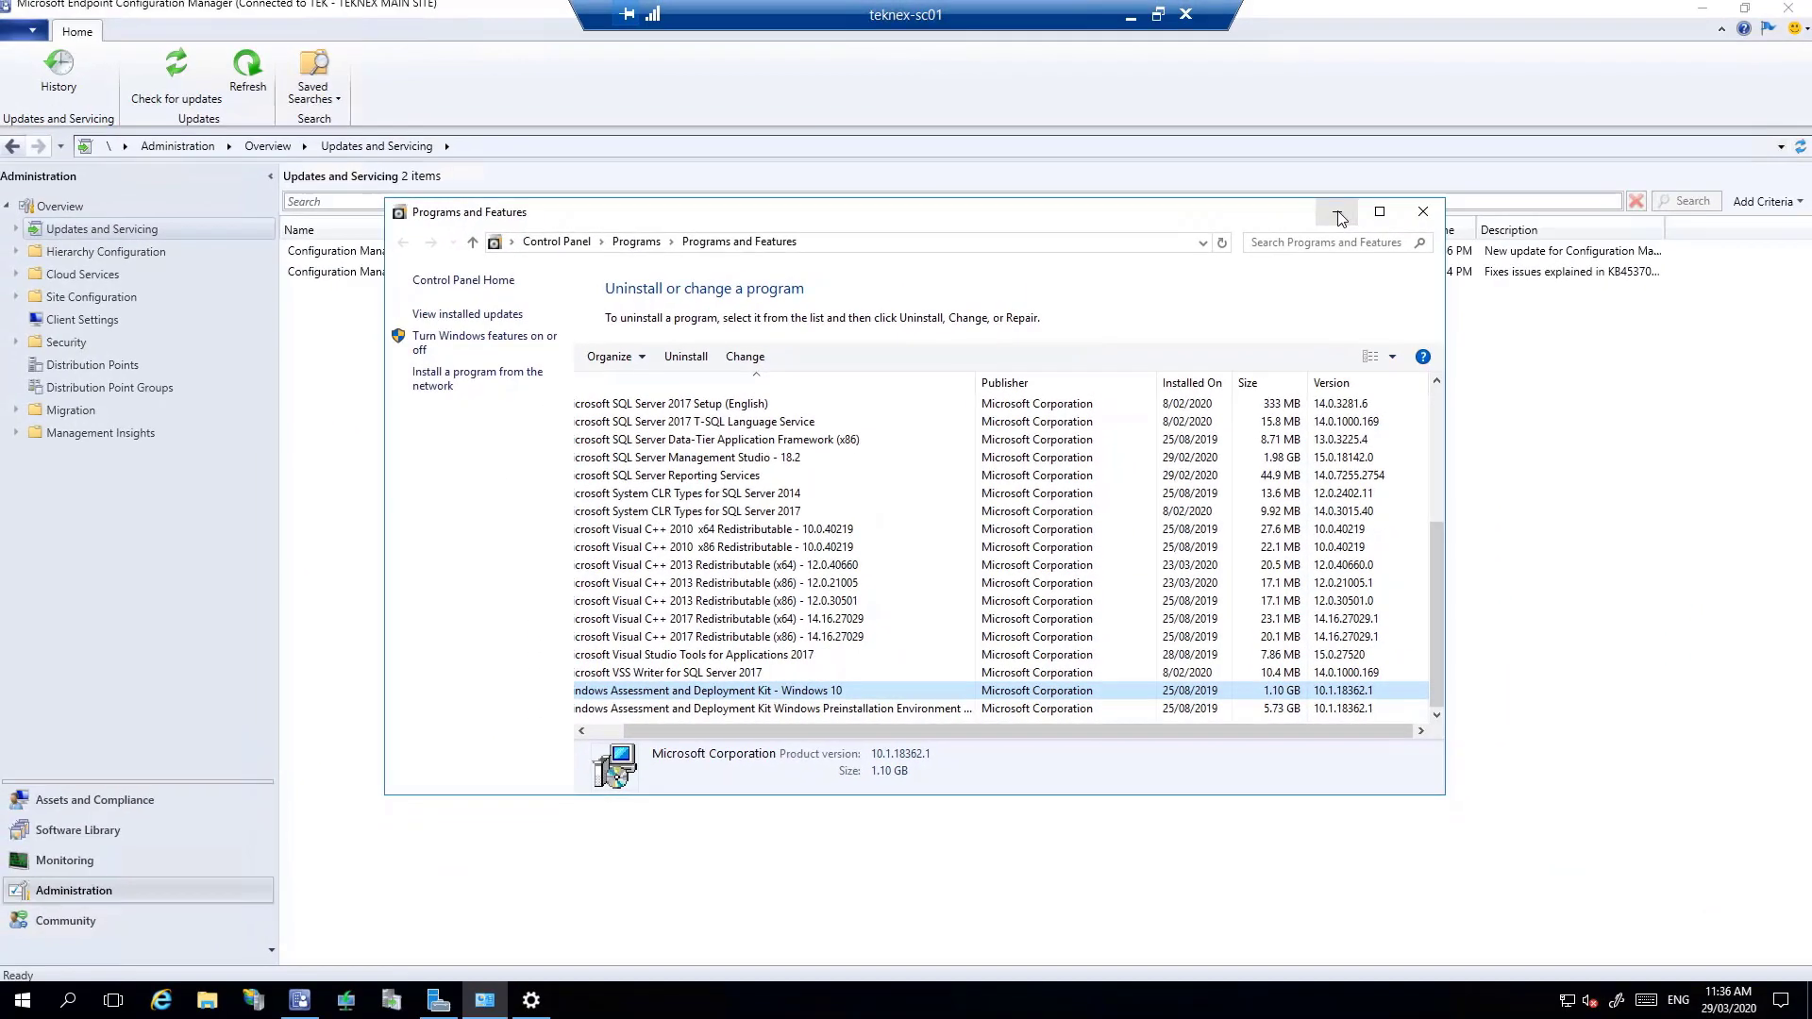
pyautogui.click(1340, 204)
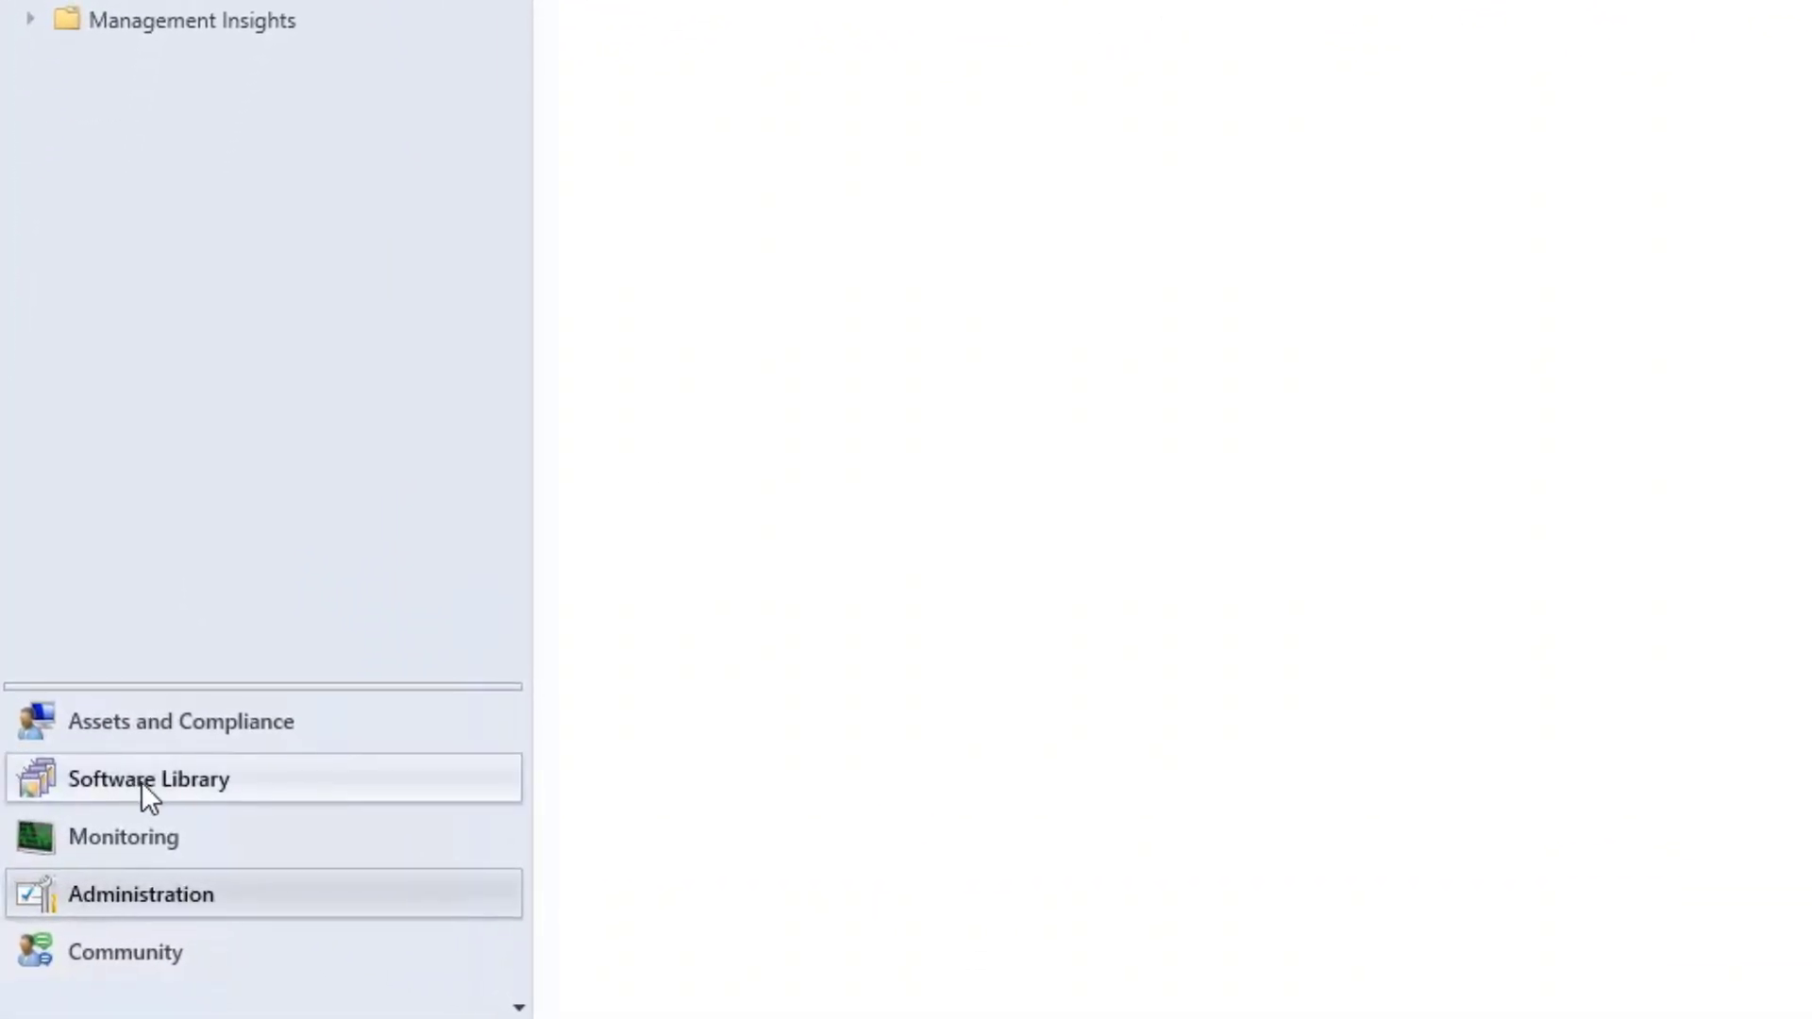
# Step: Show the boot images under Operating Systems in the Software Library and view the details of Boot image (x64)
pyautogui.click(141, 782)
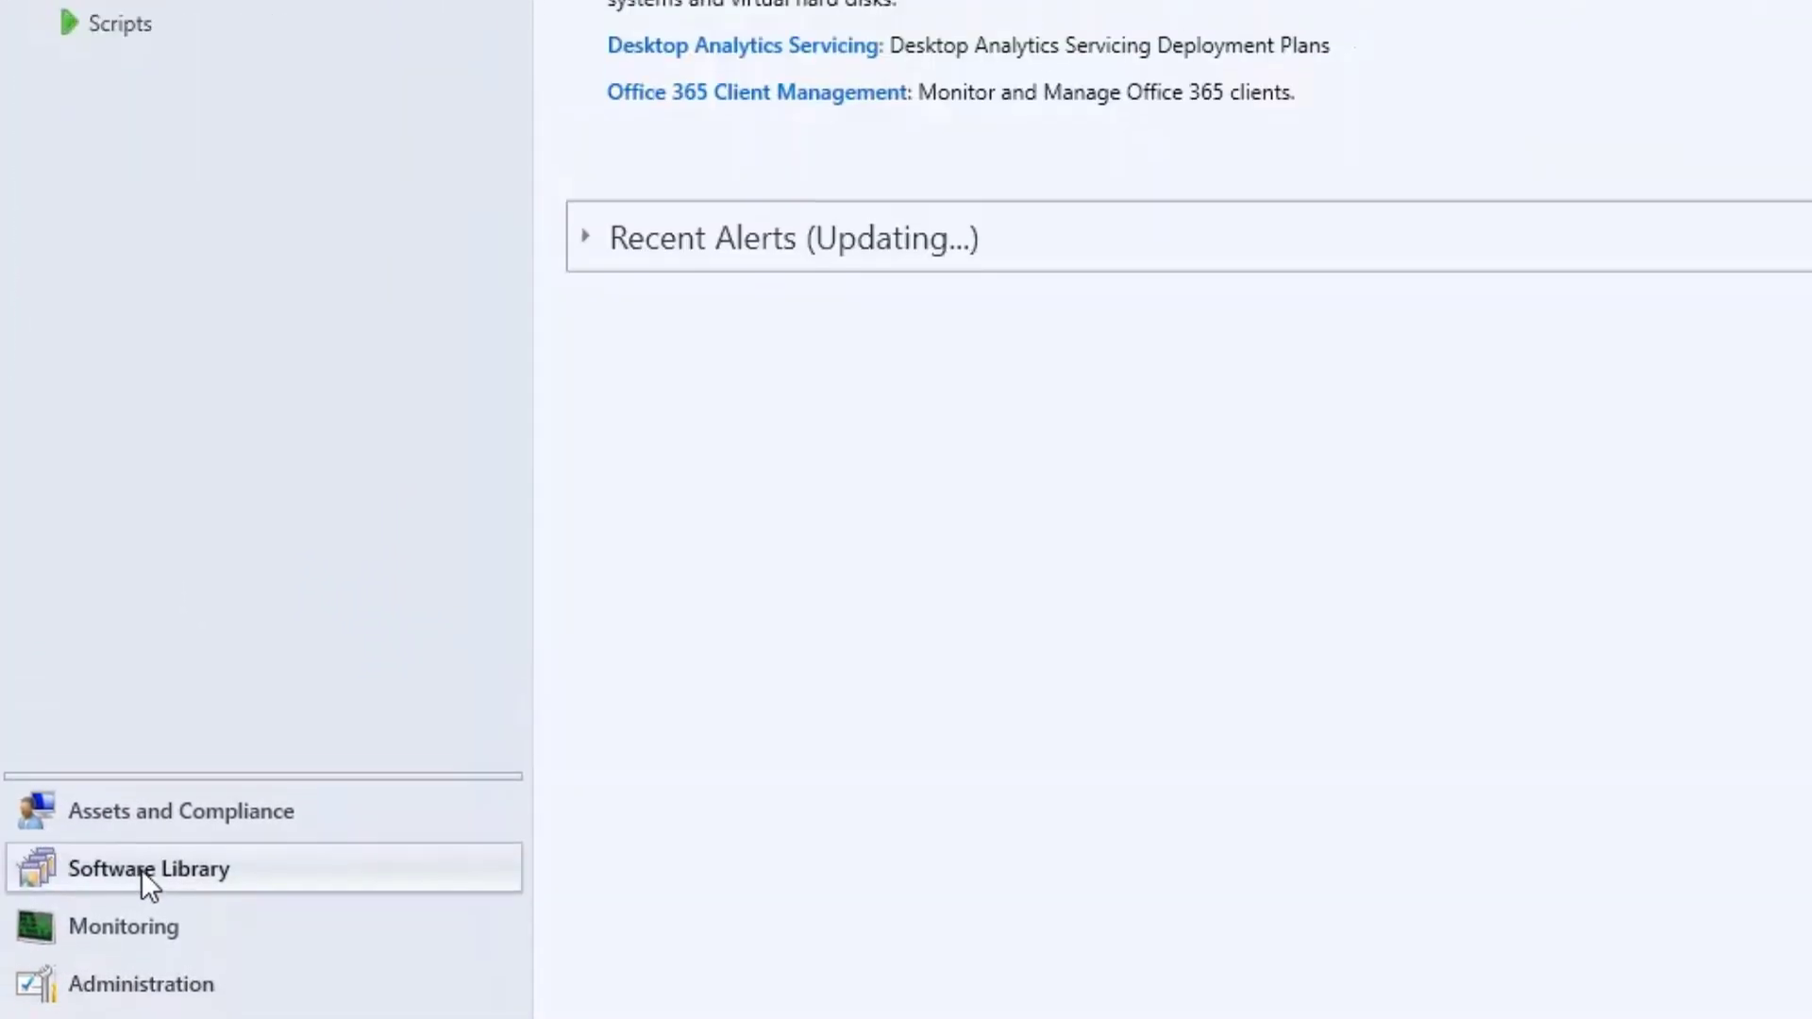
pyautogui.click(33, 351)
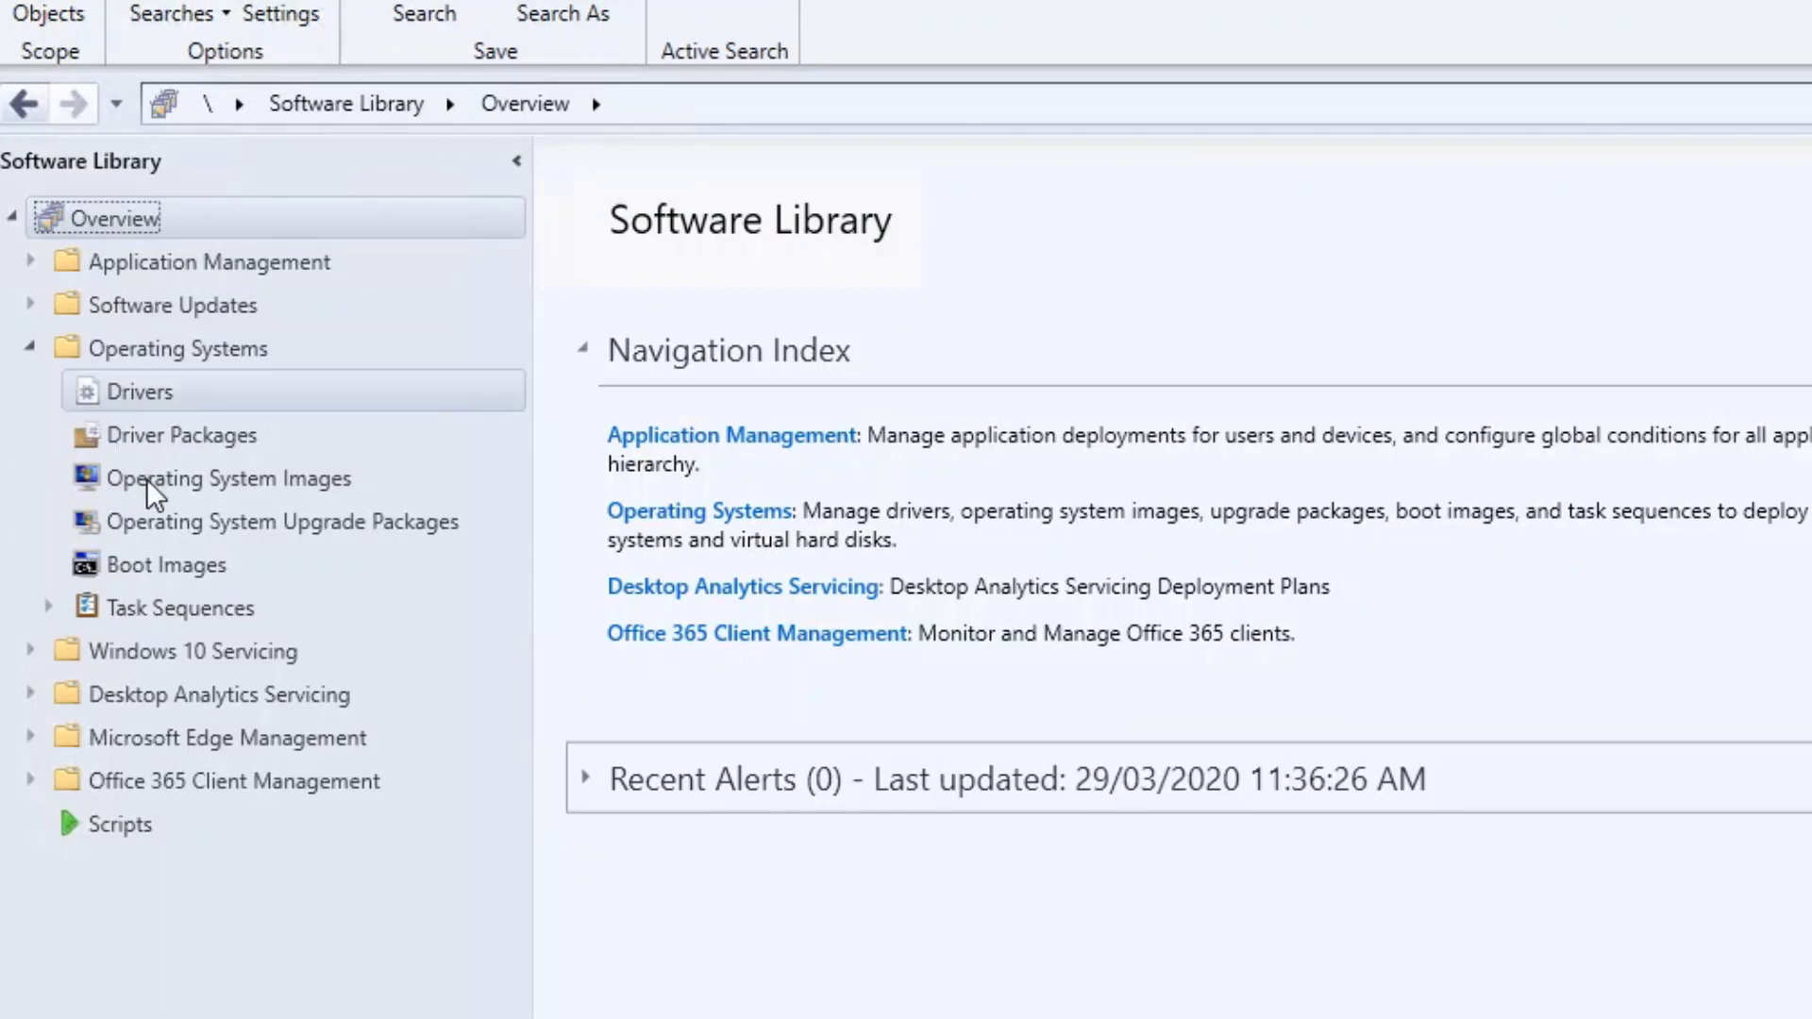
pyautogui.click(196, 570)
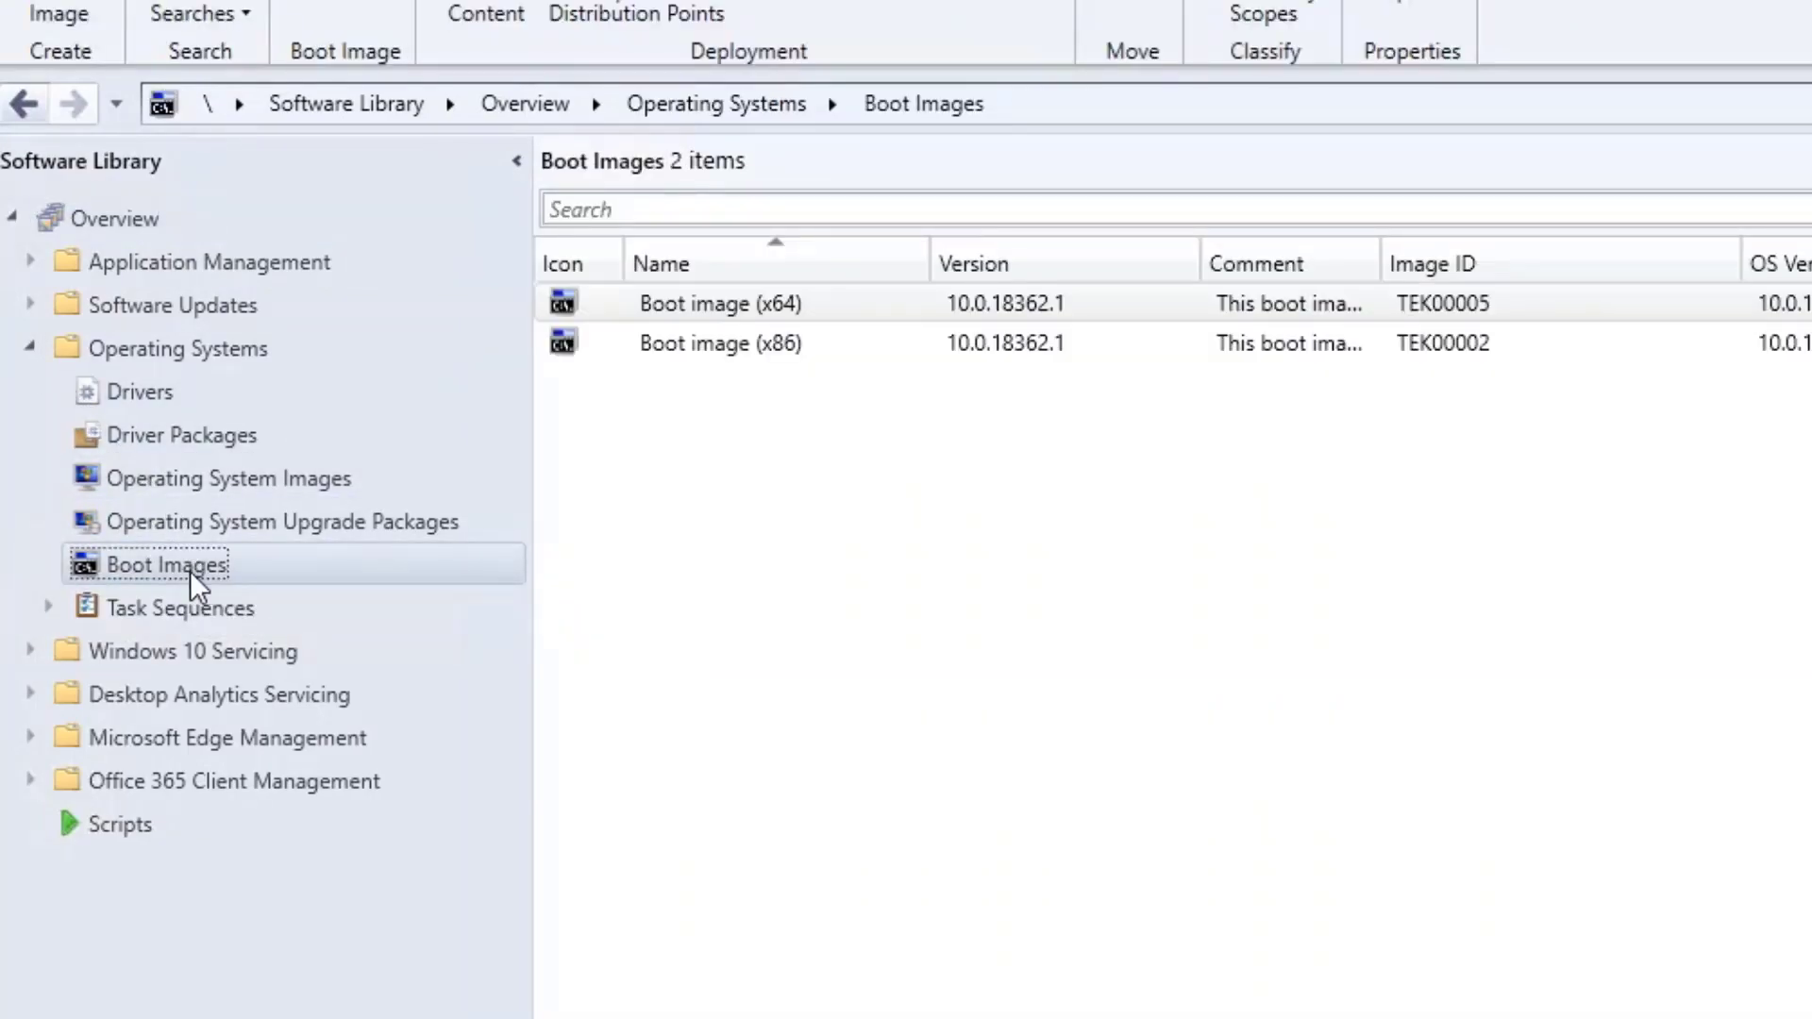
pyautogui.click(974, 310)
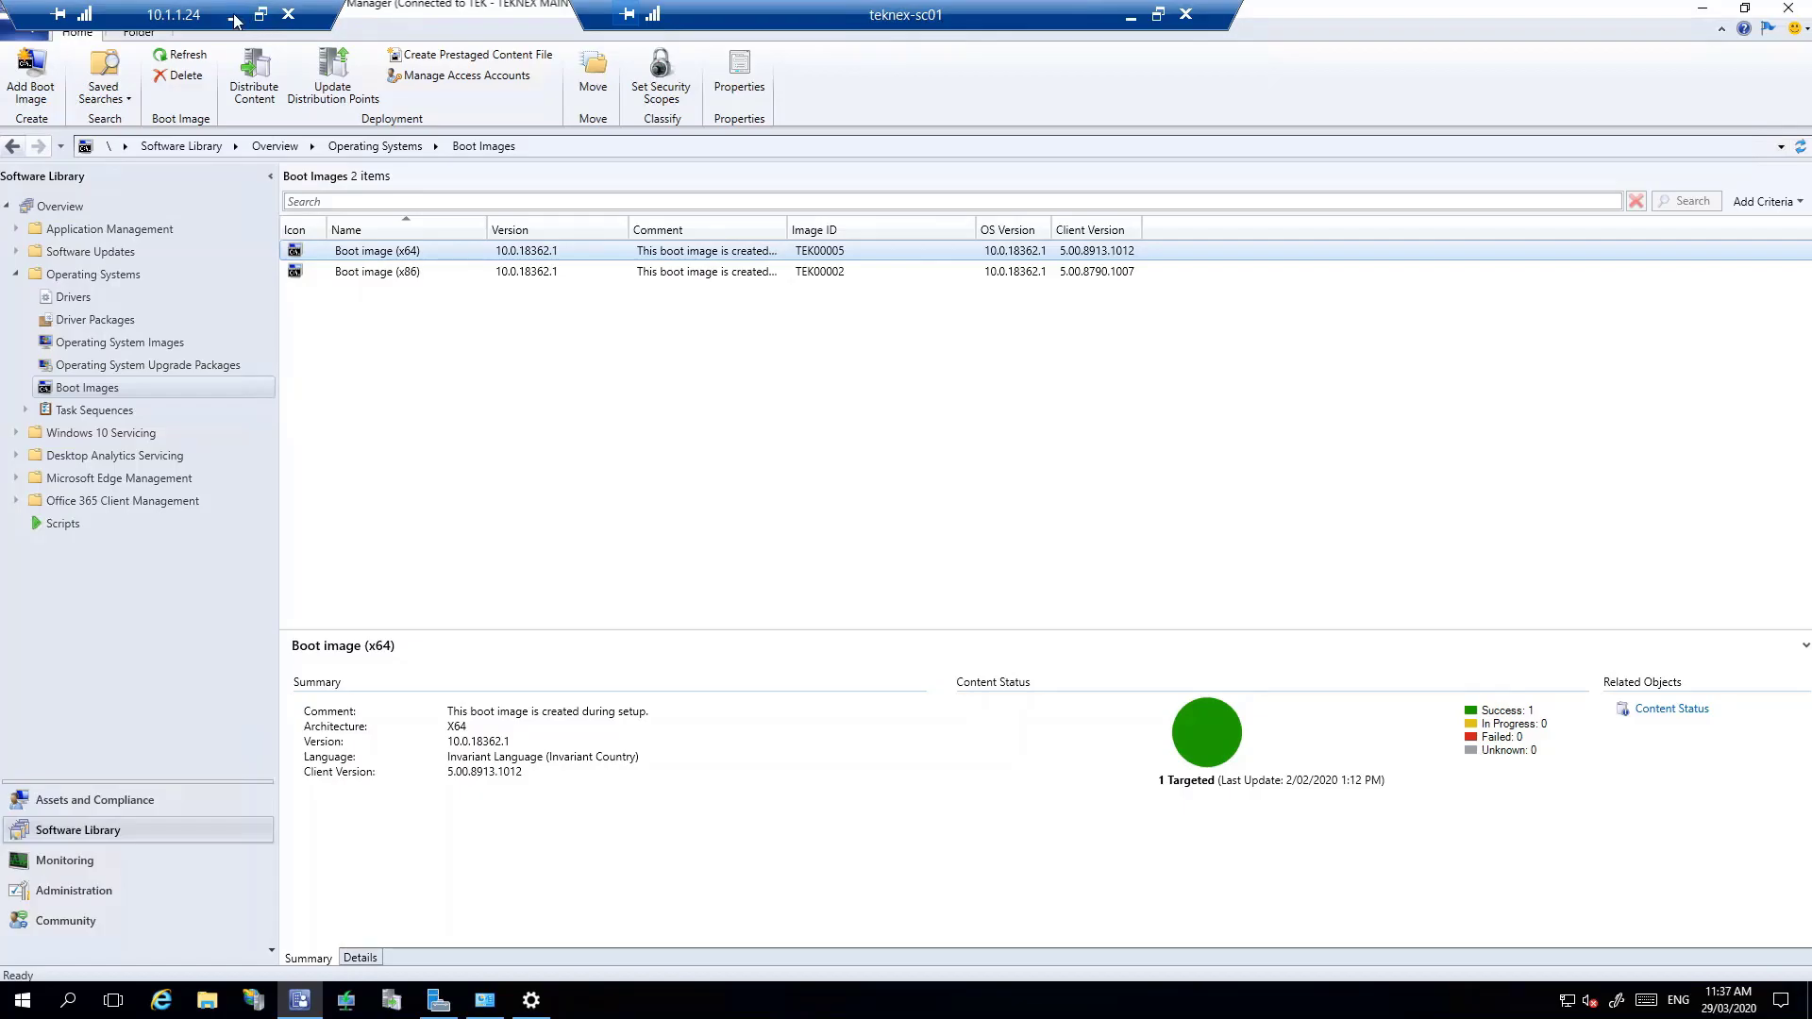
# Step: Switch to the browser's Windows 10 release information page and examine the OS builds listed for version 1903
pyautogui.click(234, 17)
pyautogui.click(130, 16)
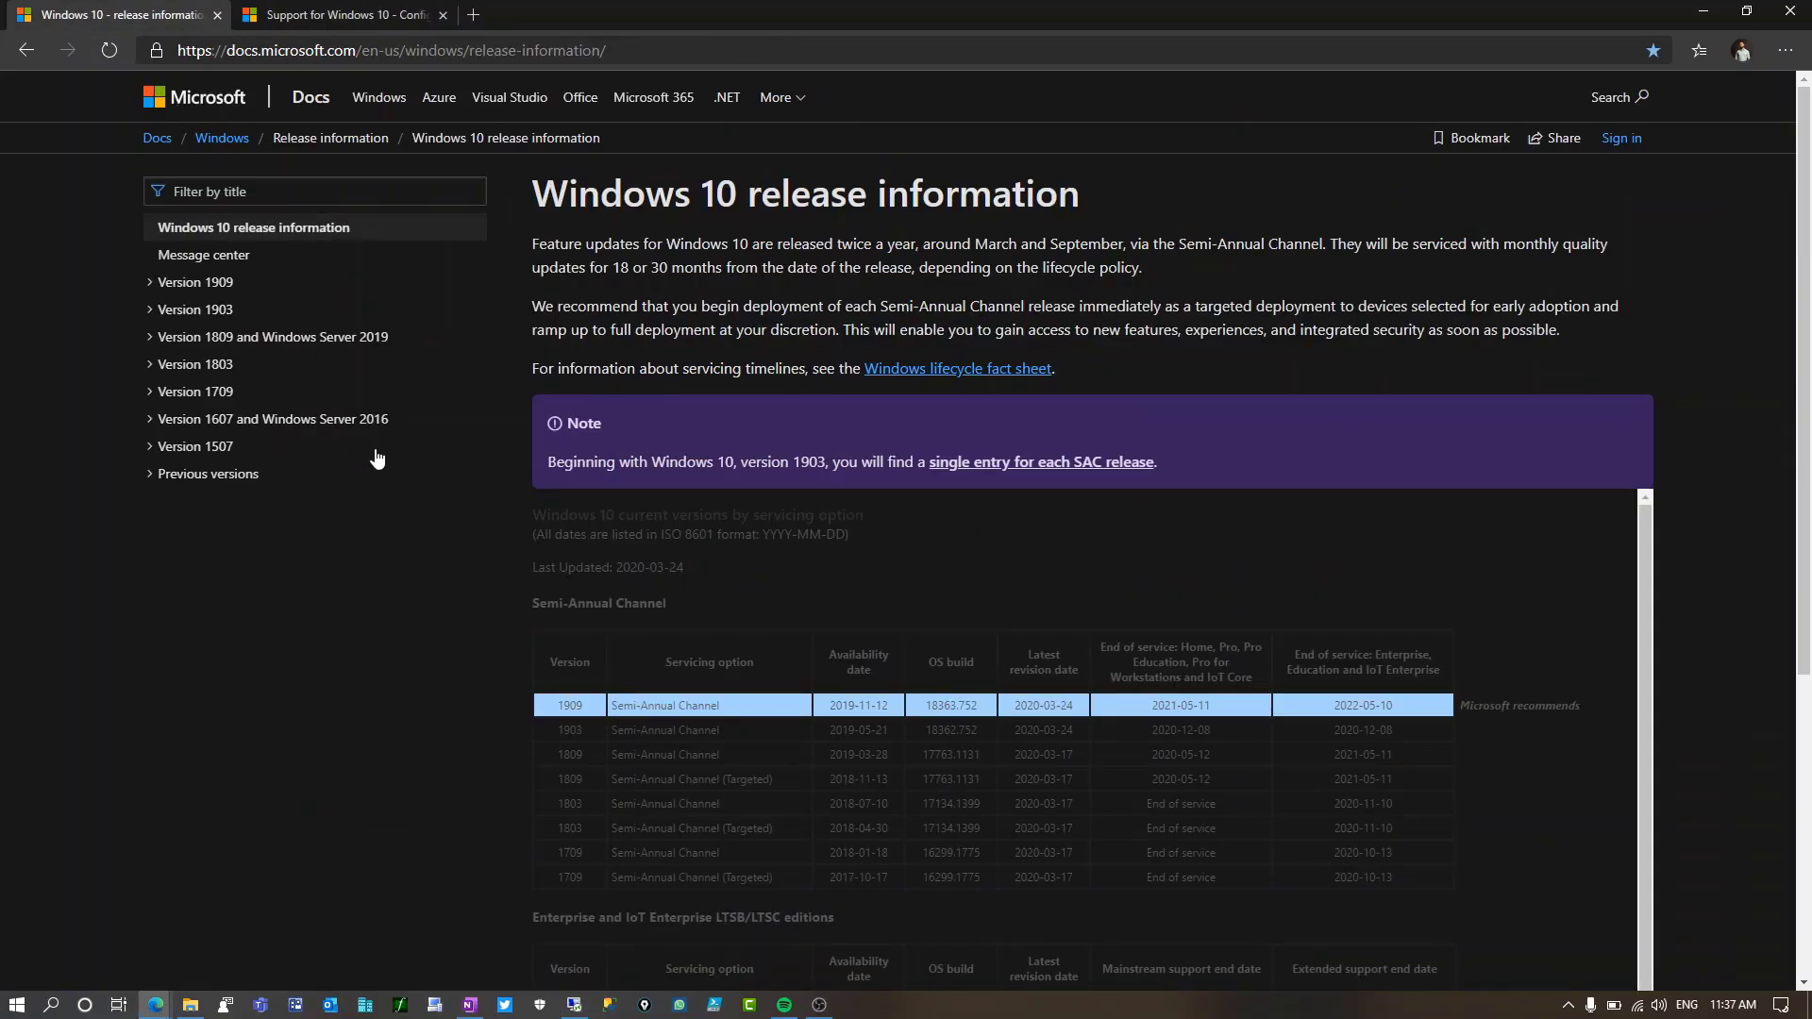
pyautogui.scroll(-3, 1125, 477)
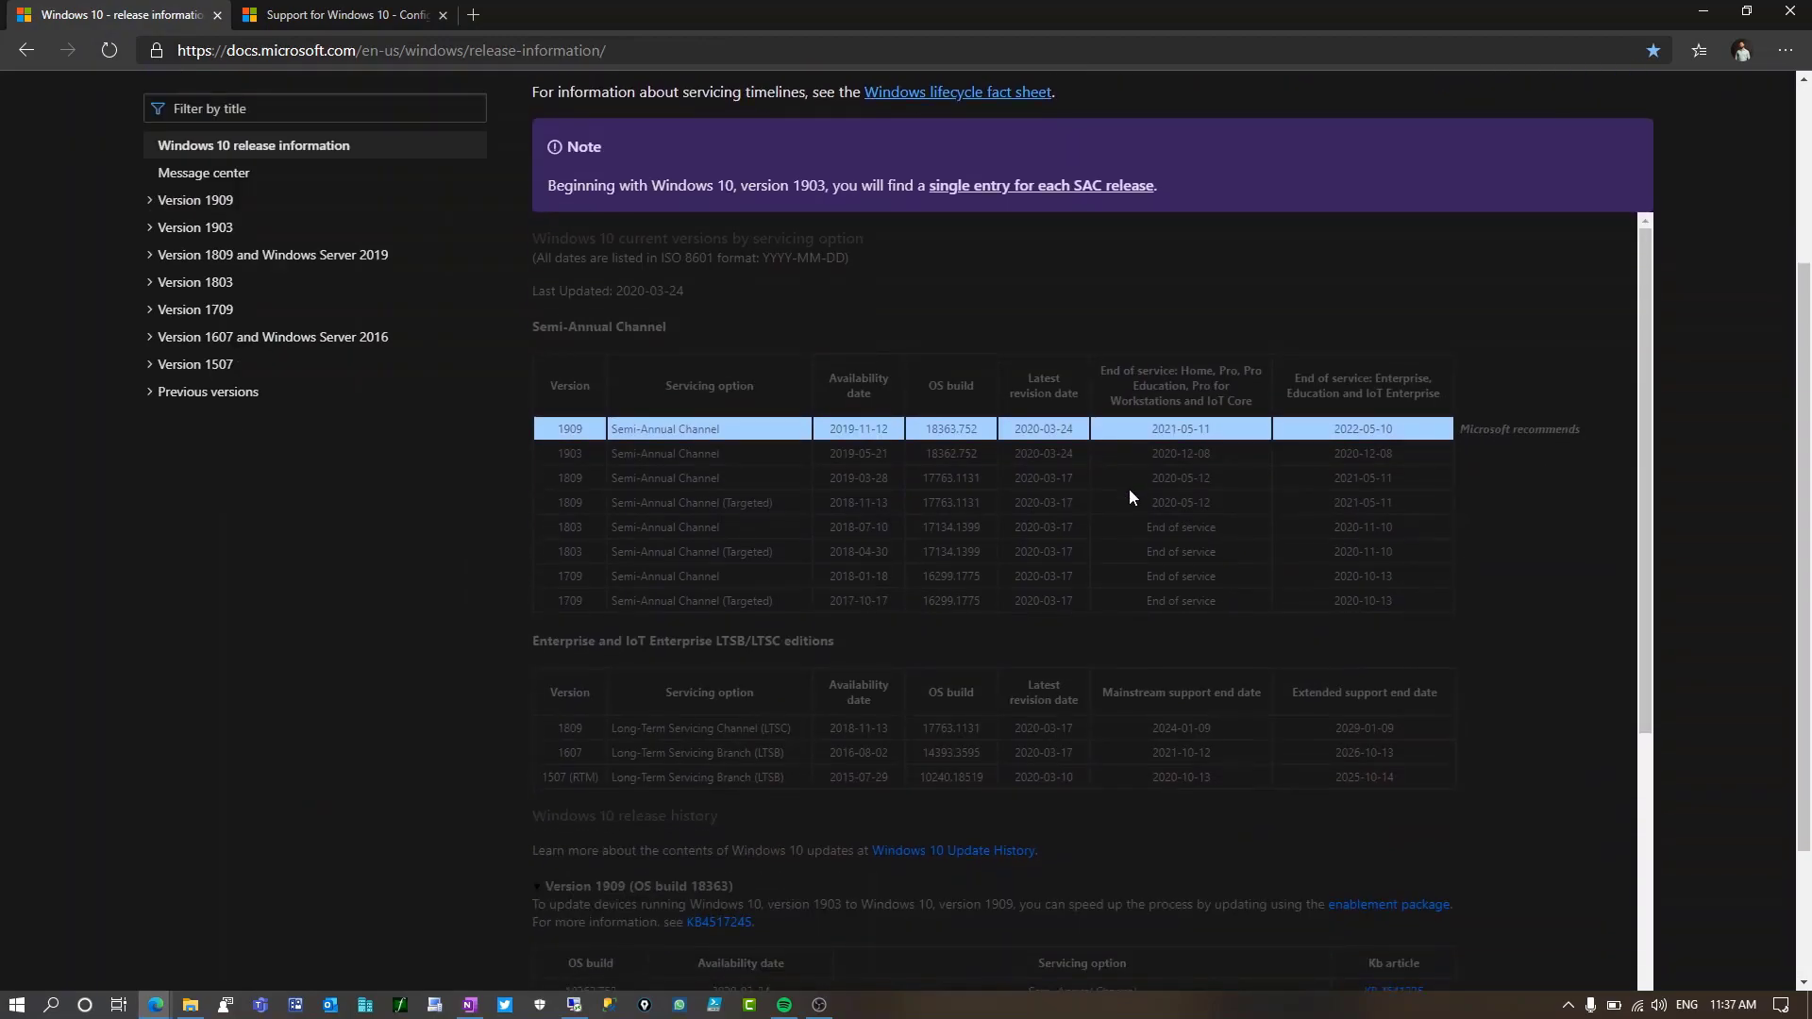
pyautogui.scroll(-1, 1129, 489)
pyautogui.scroll(-2, 1012, 544)
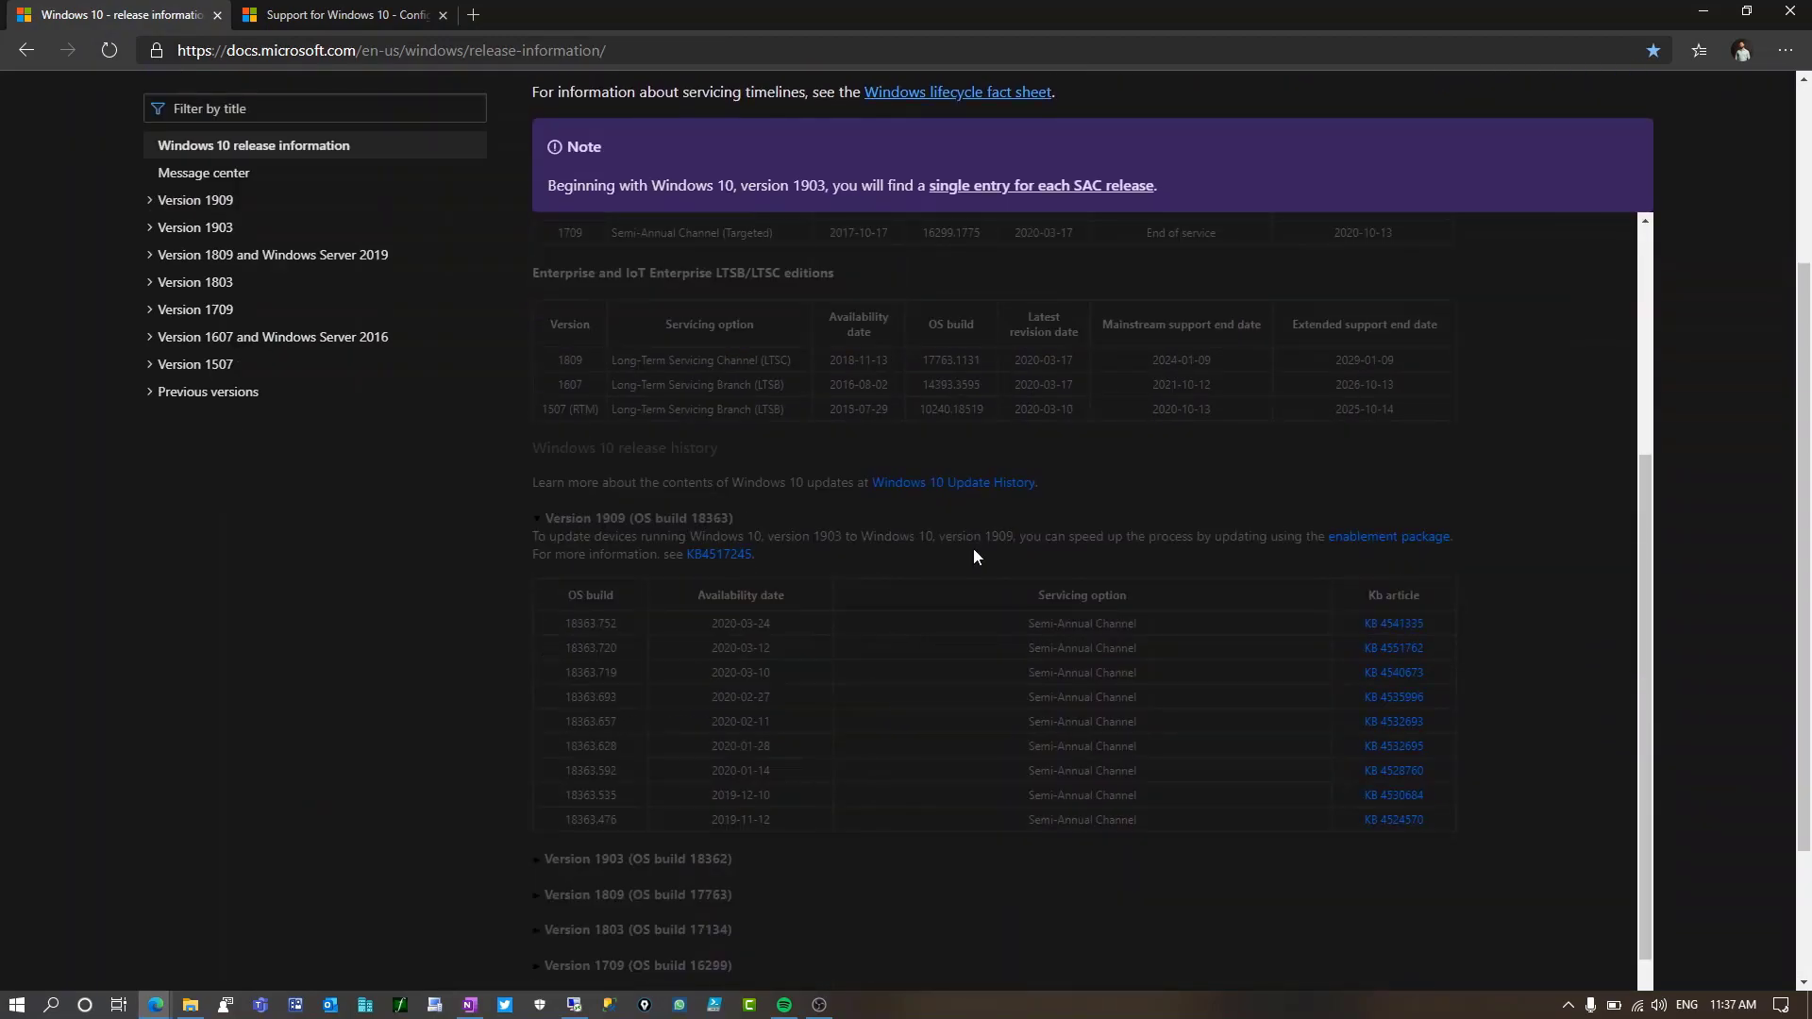
pyautogui.scroll(-1, 717, 565)
pyautogui.click(540, 776)
pyautogui.scroll(-4, 834, 718)
pyautogui.scroll(1, 631, 360)
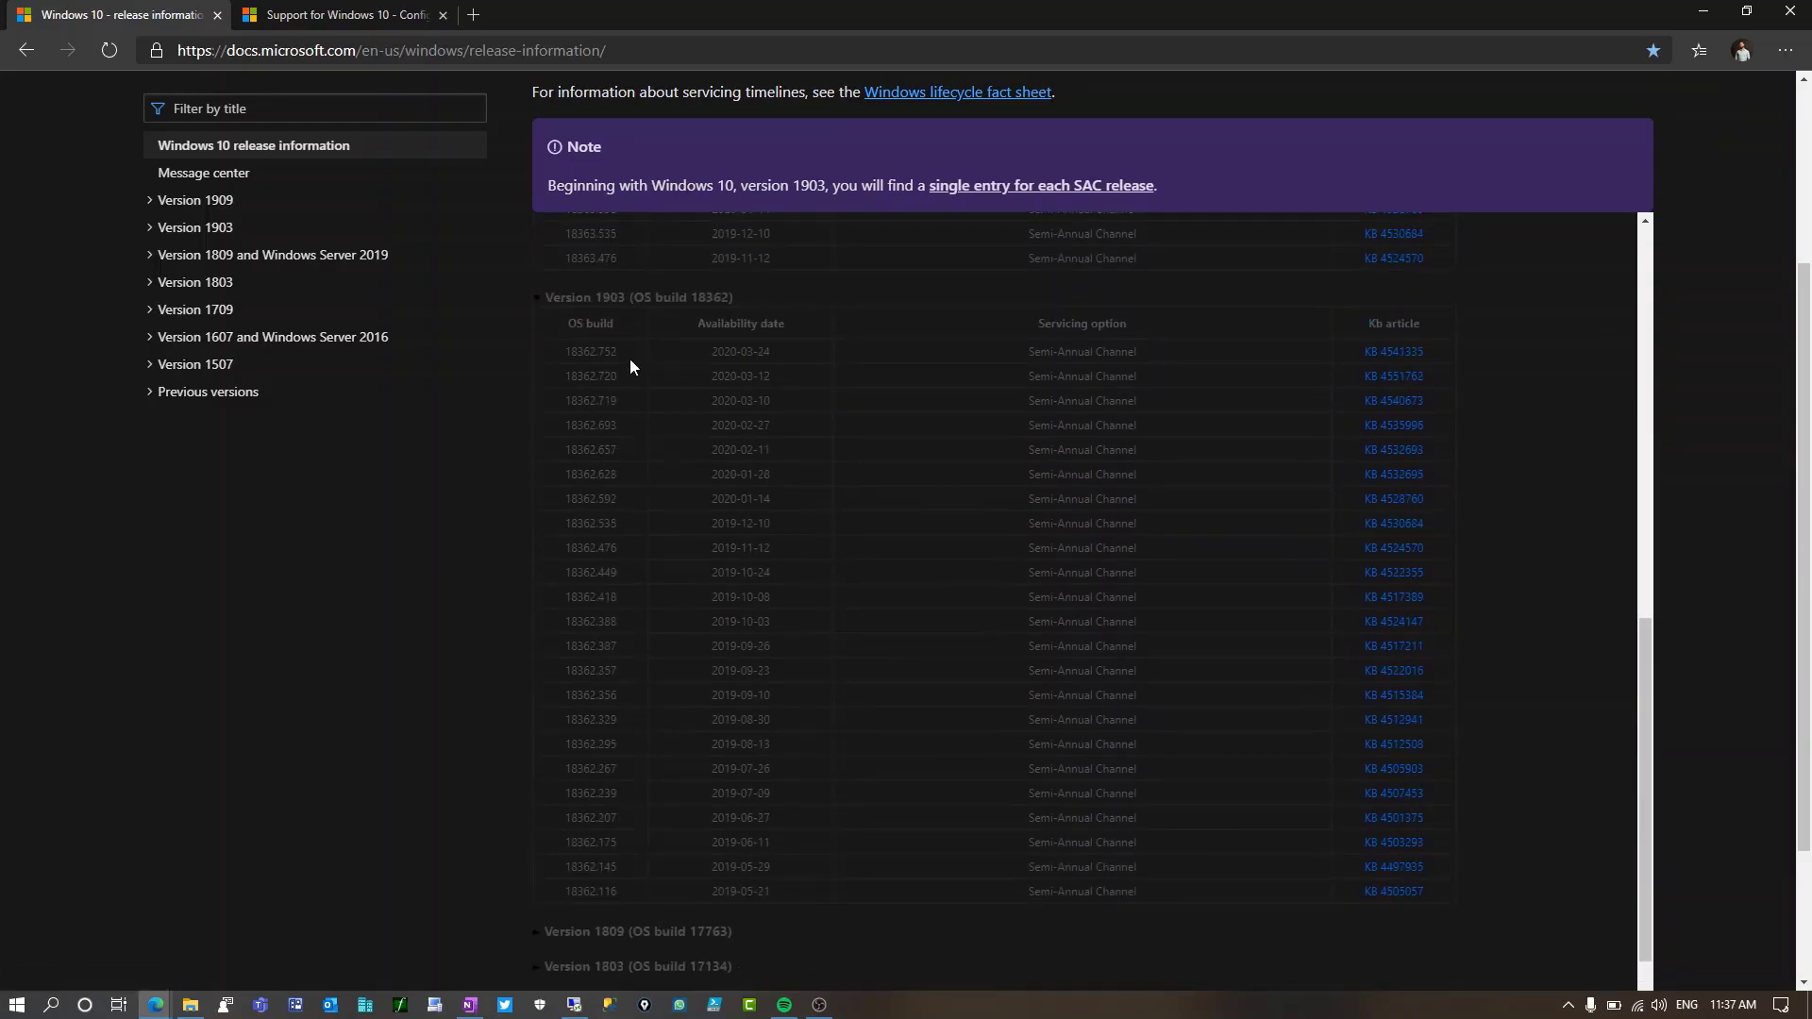
pyautogui.moveTo(563, 893); pyautogui.dragTo(605, 892)
# Step: Examine the Windows 10 ADK support table for ConfigMgr 1906 and ADK version 1903 on the Support for Windows 10 page
pyautogui.click(389, 21)
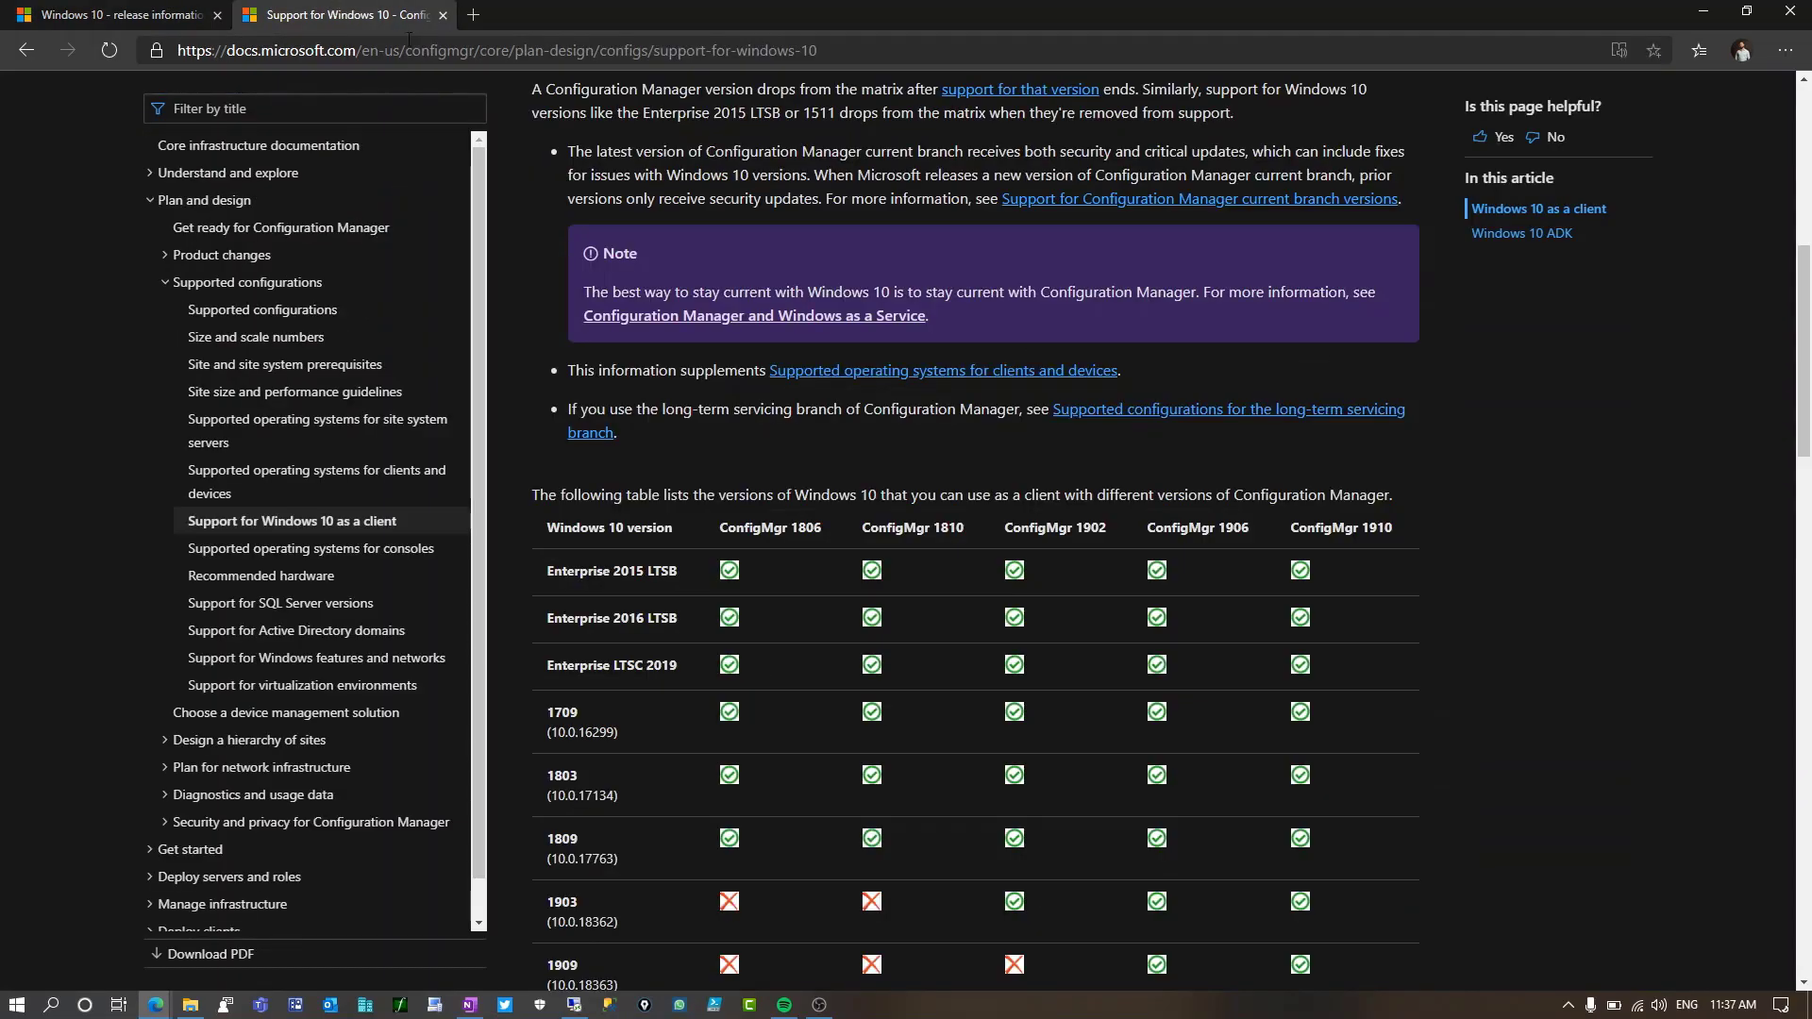
pyautogui.scroll(-14, 1035, 557)
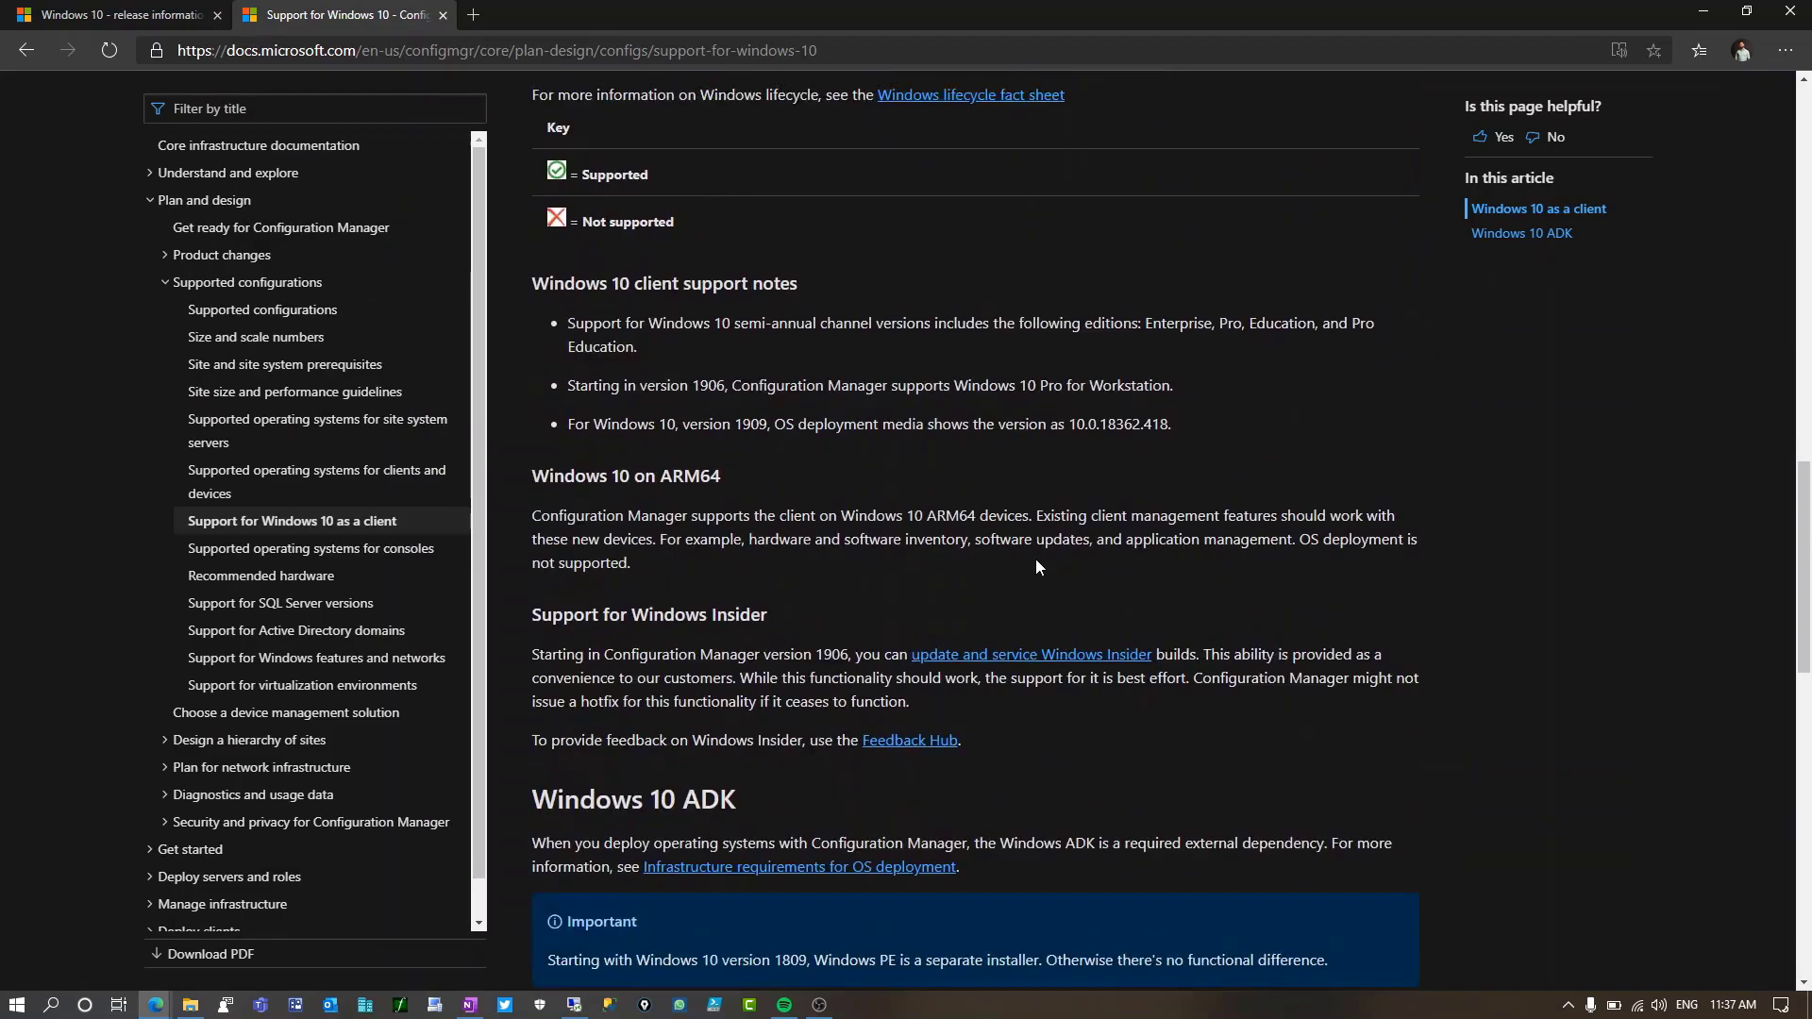
pyautogui.moveTo(736, 497); pyautogui.dragTo(532, 497)
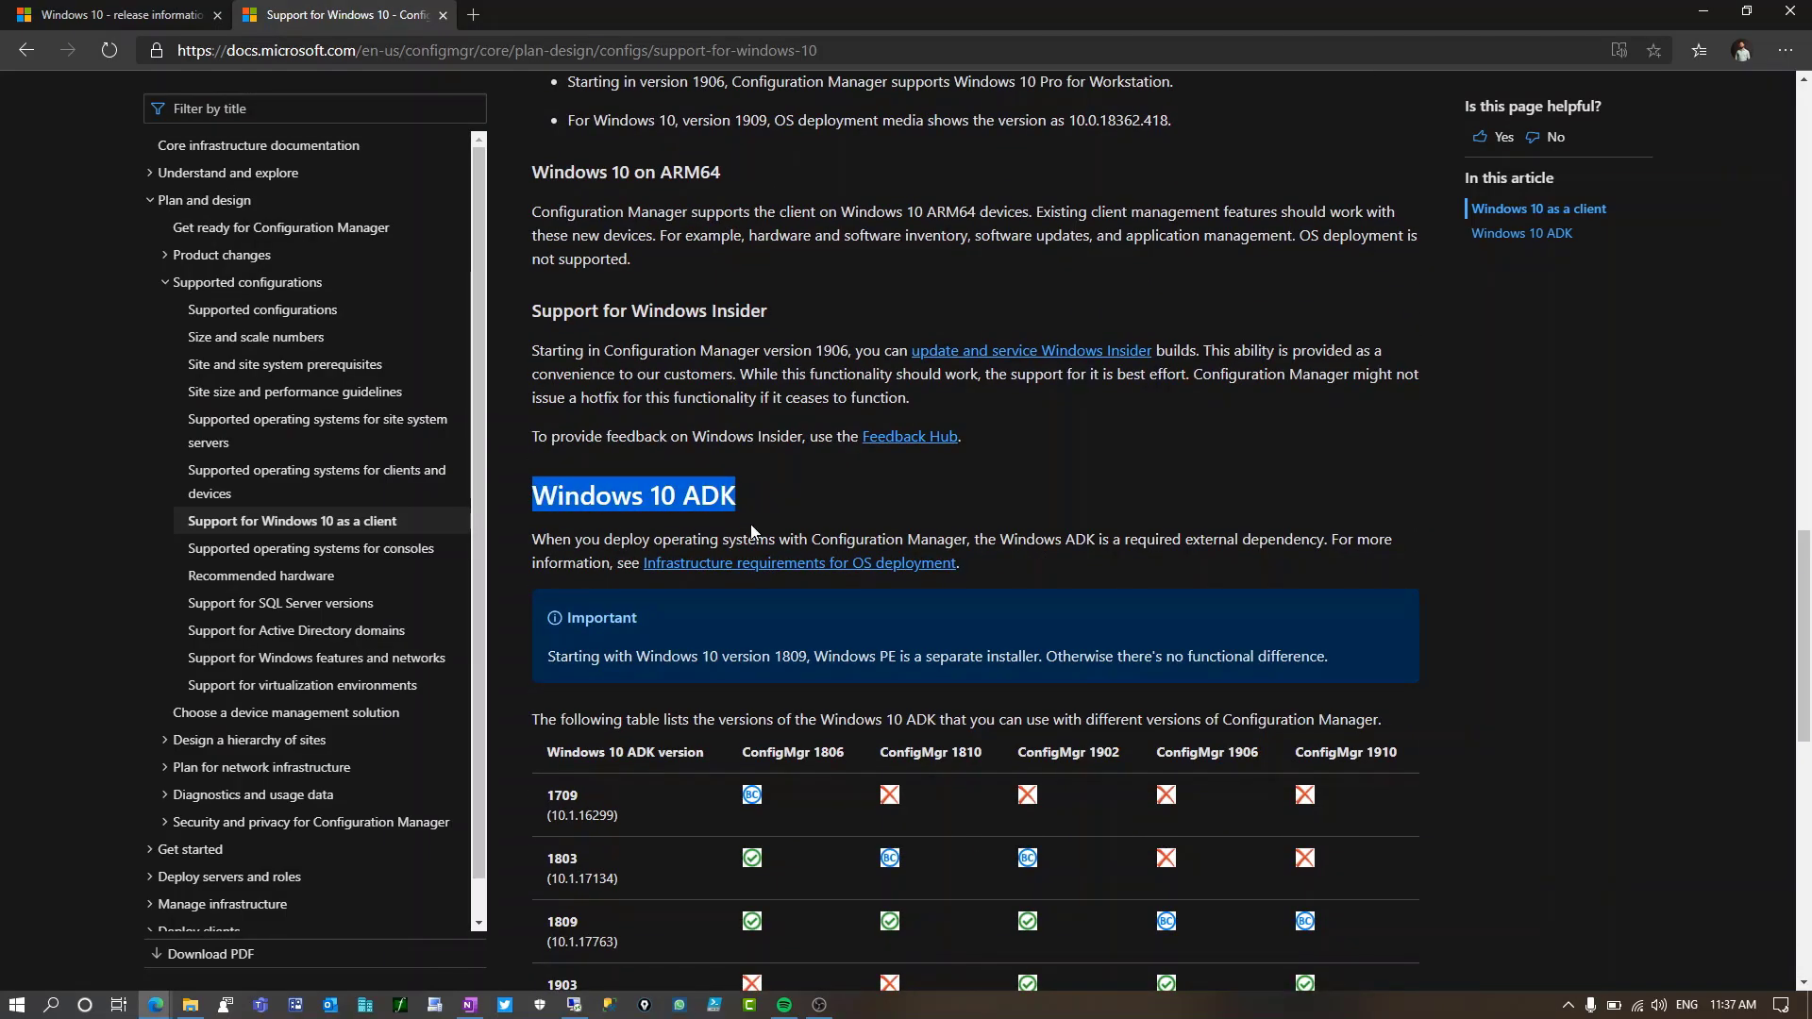
pyautogui.scroll(-3, 800, 534)
pyautogui.moveTo(1157, 477); pyautogui.dragTo(1262, 484)
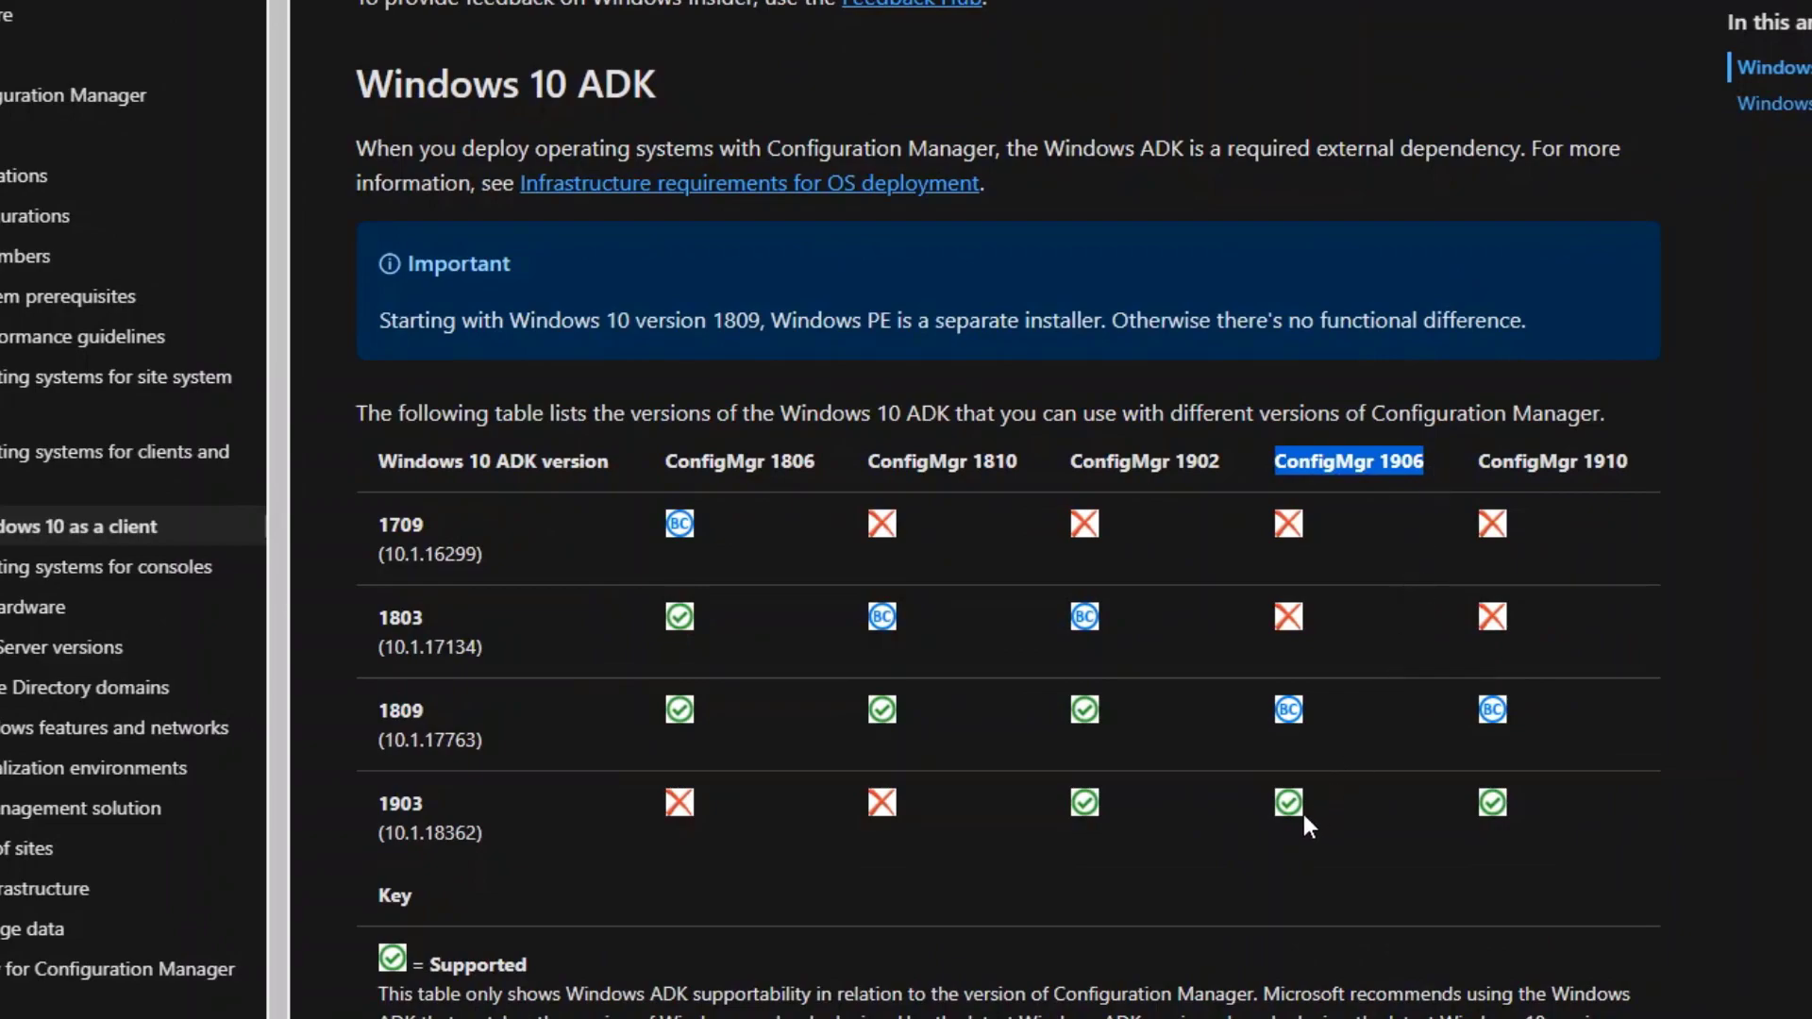
pyautogui.click(1031, 810)
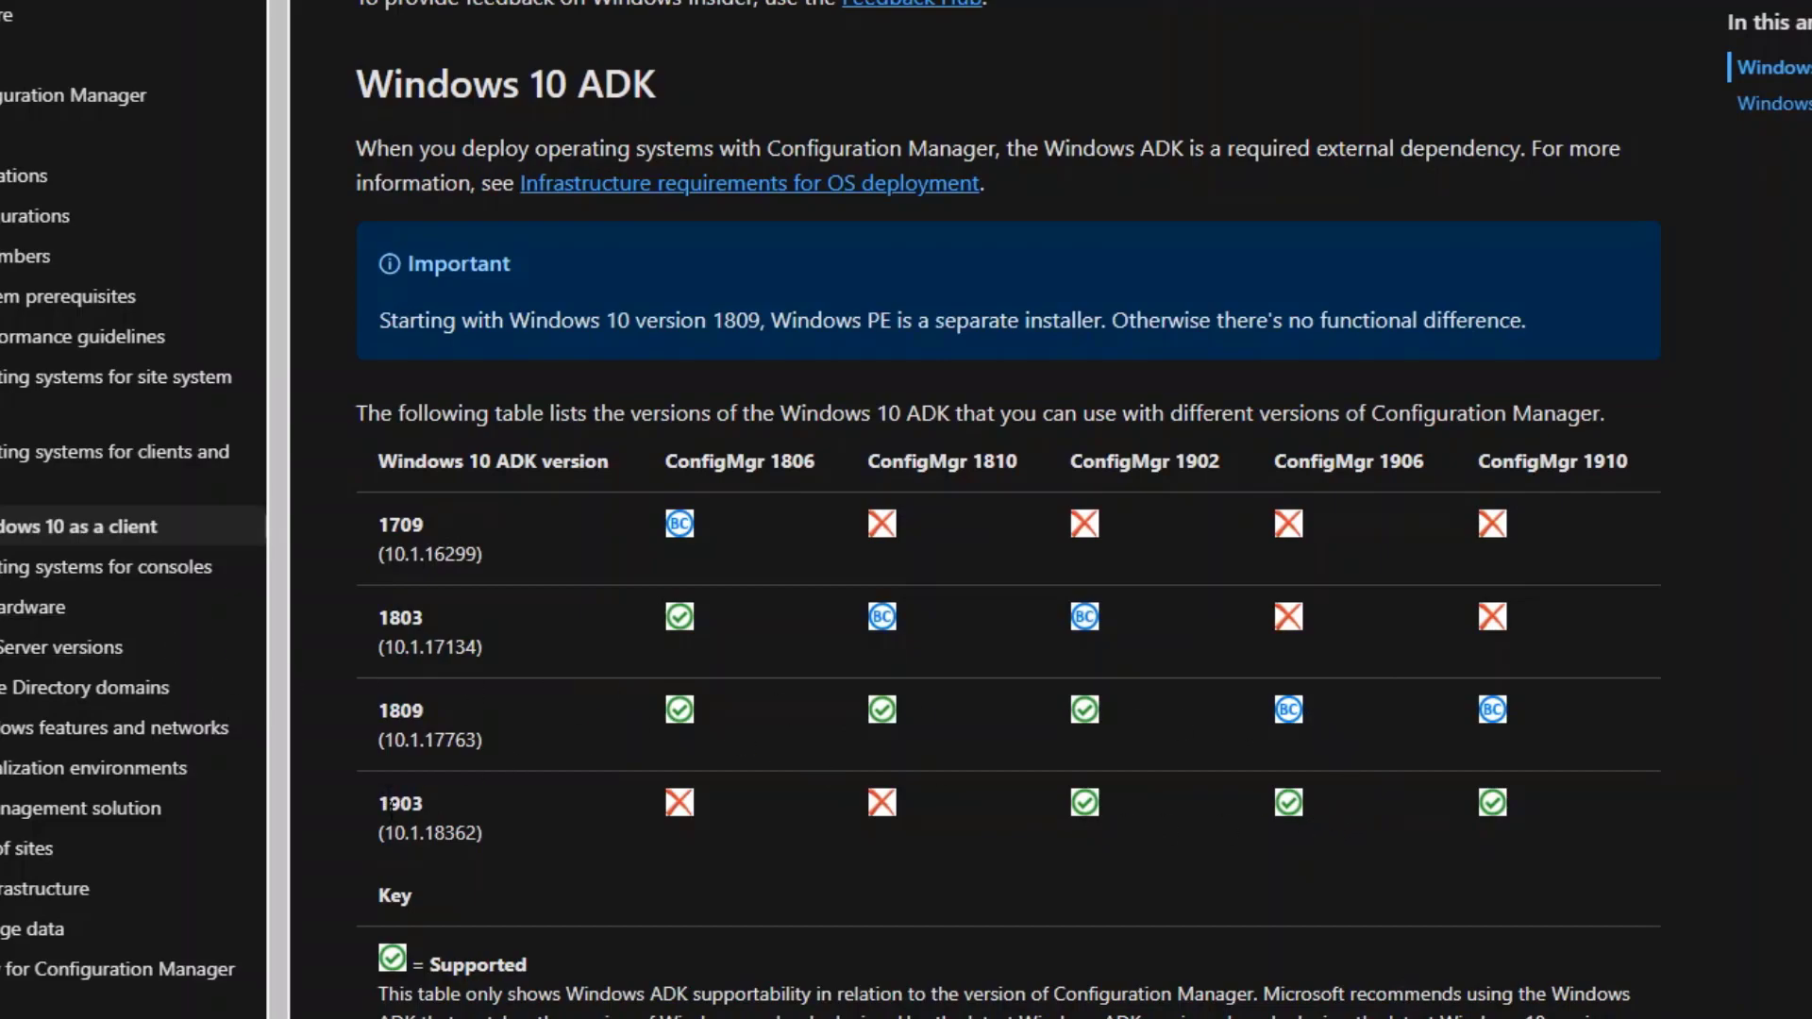
pyautogui.moveTo(368, 802); pyautogui.dragTo(454, 799)
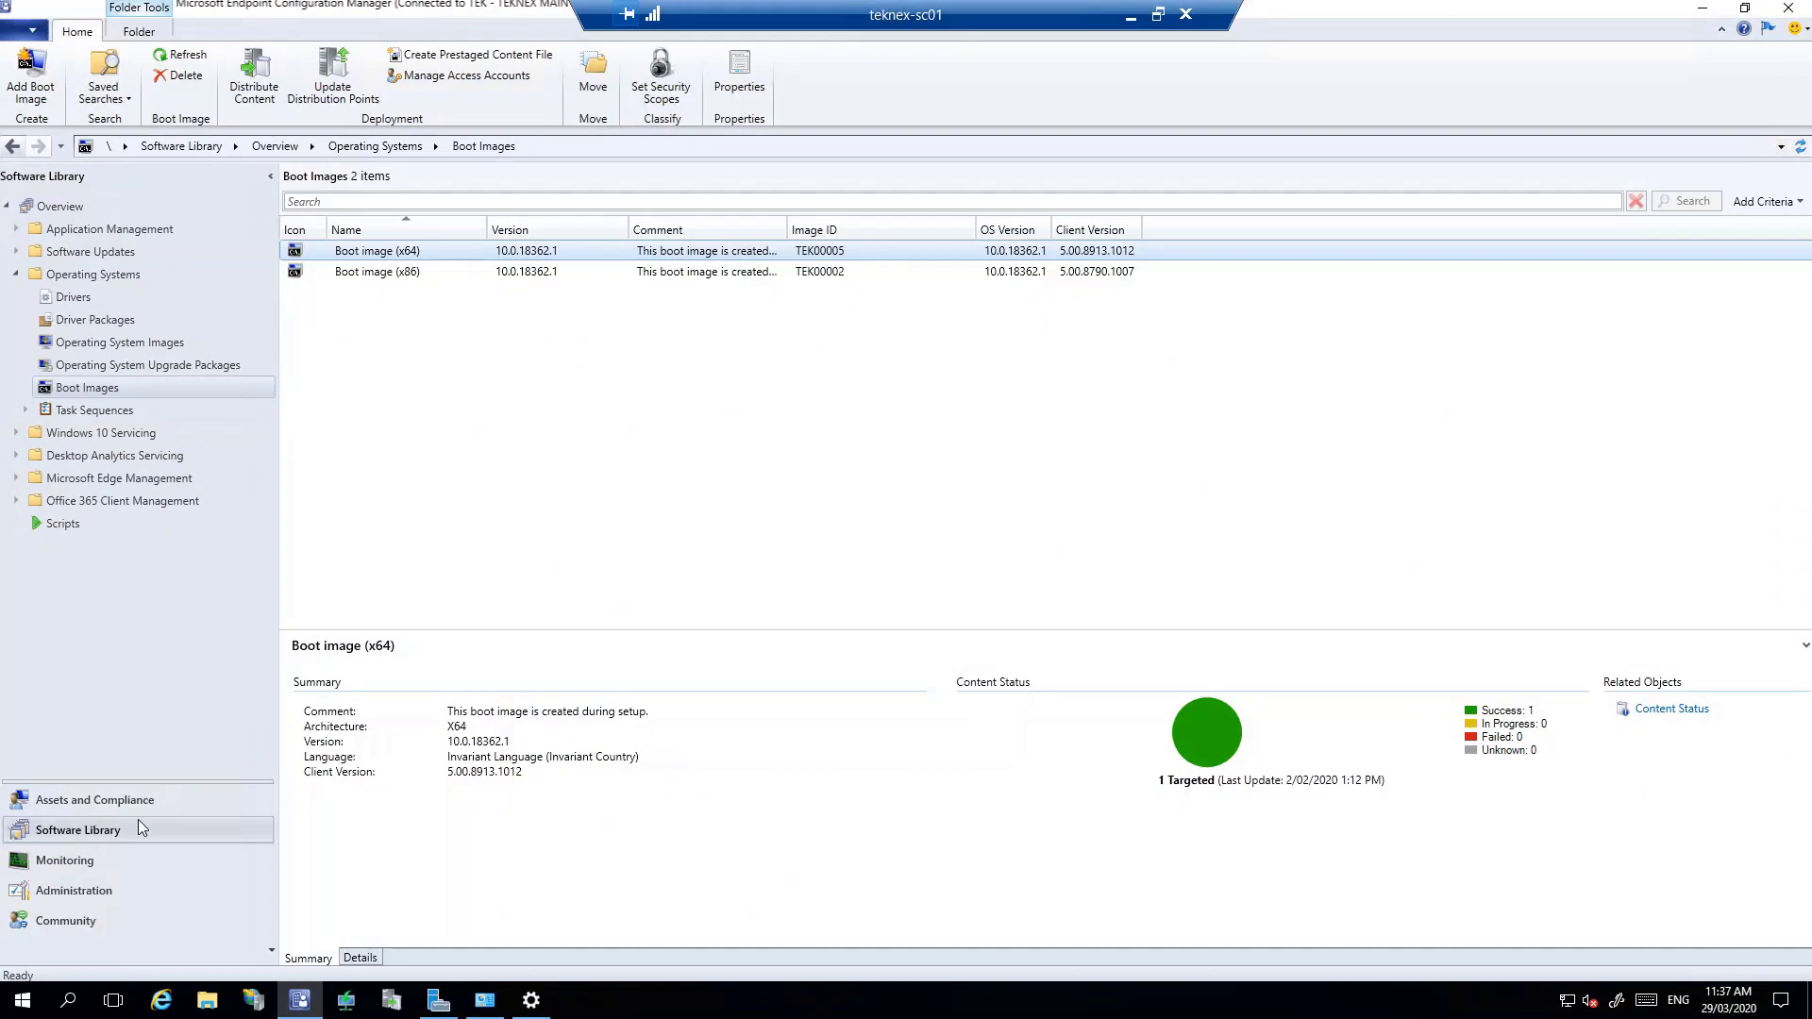
# Step: Return to Configuration Manager, check the pre-release features consent in the TEKNEX main site's Hierarchy Settings, and close them without changes
pyautogui.click(126, 892)
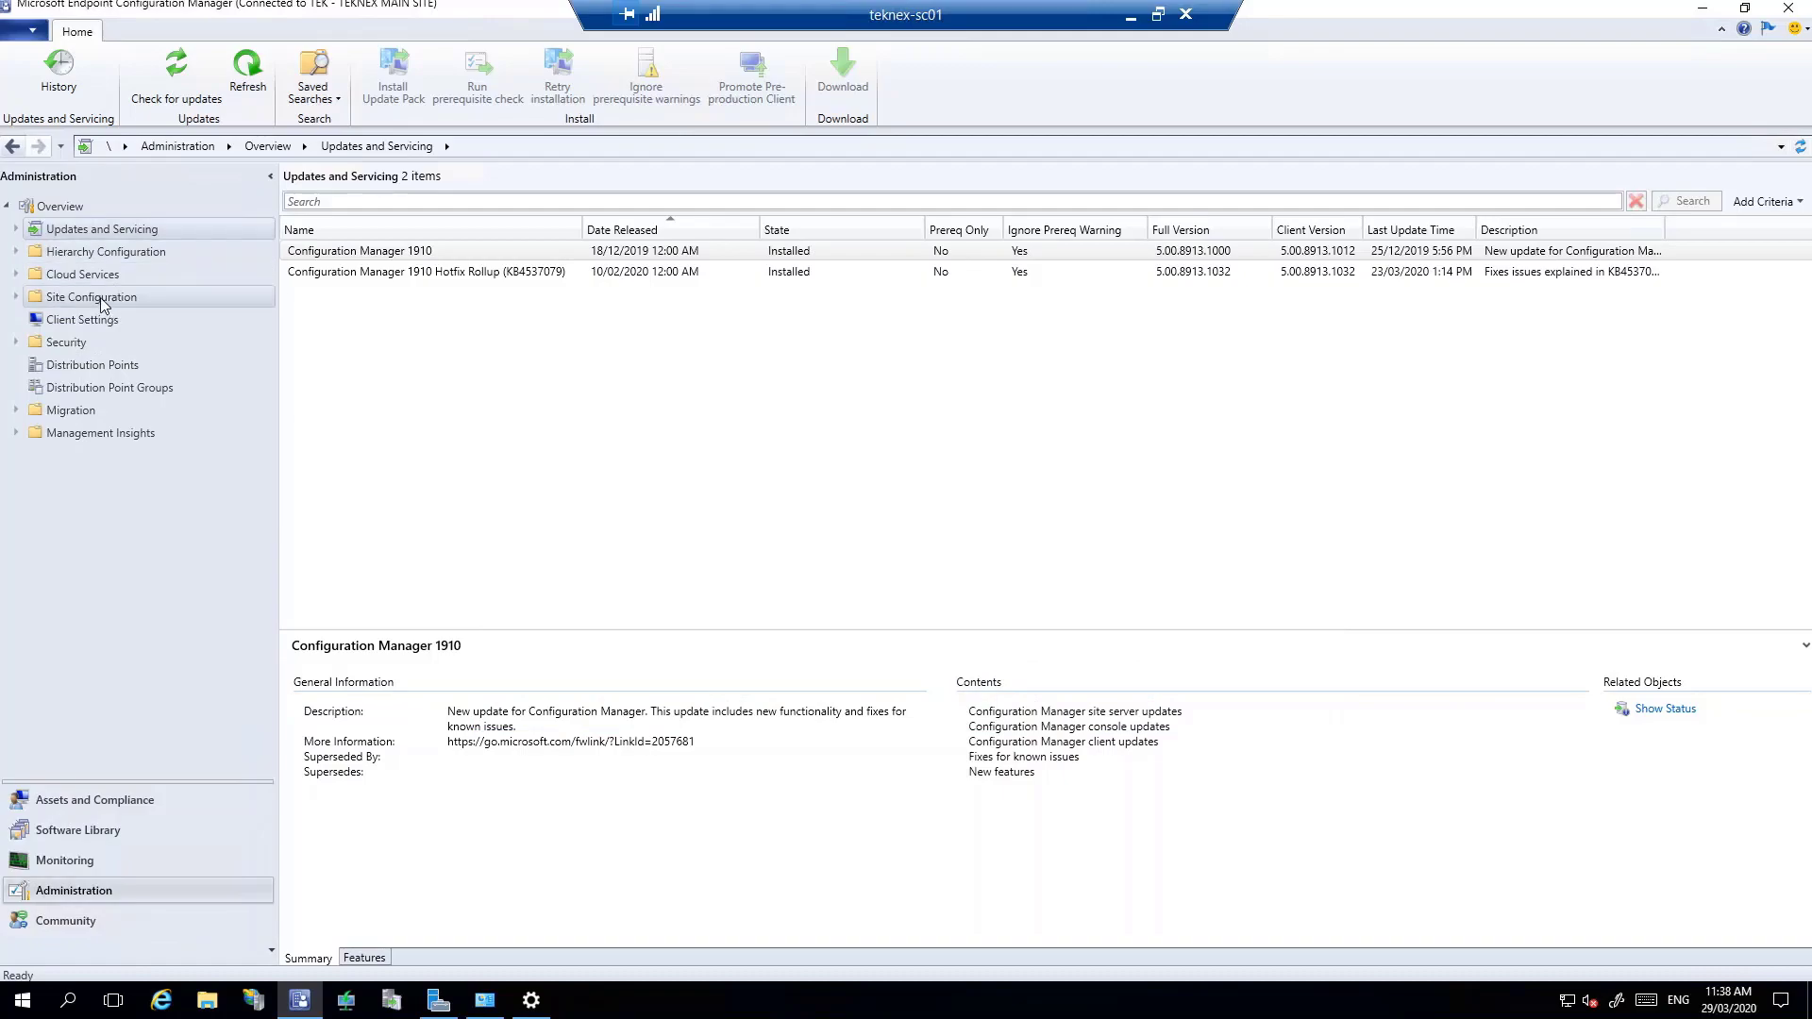
pyautogui.click(38, 295)
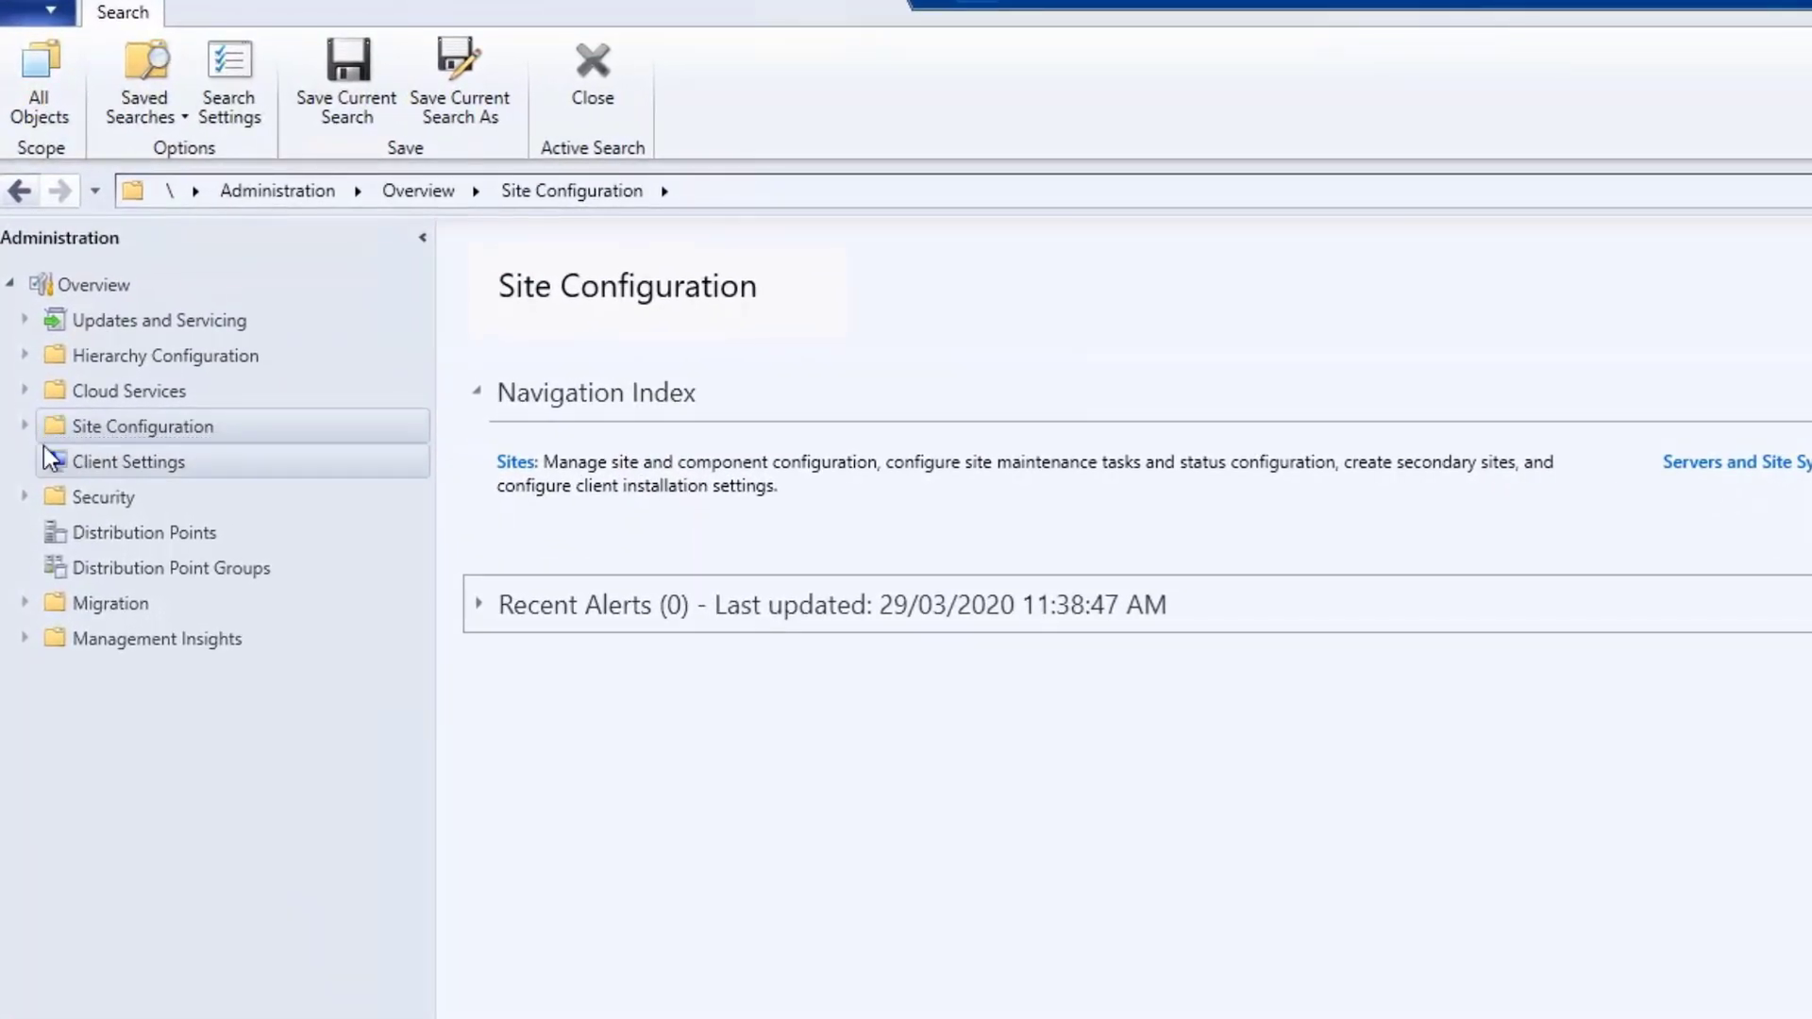
pyautogui.doubleClick(37, 381)
pyautogui.click(87, 460)
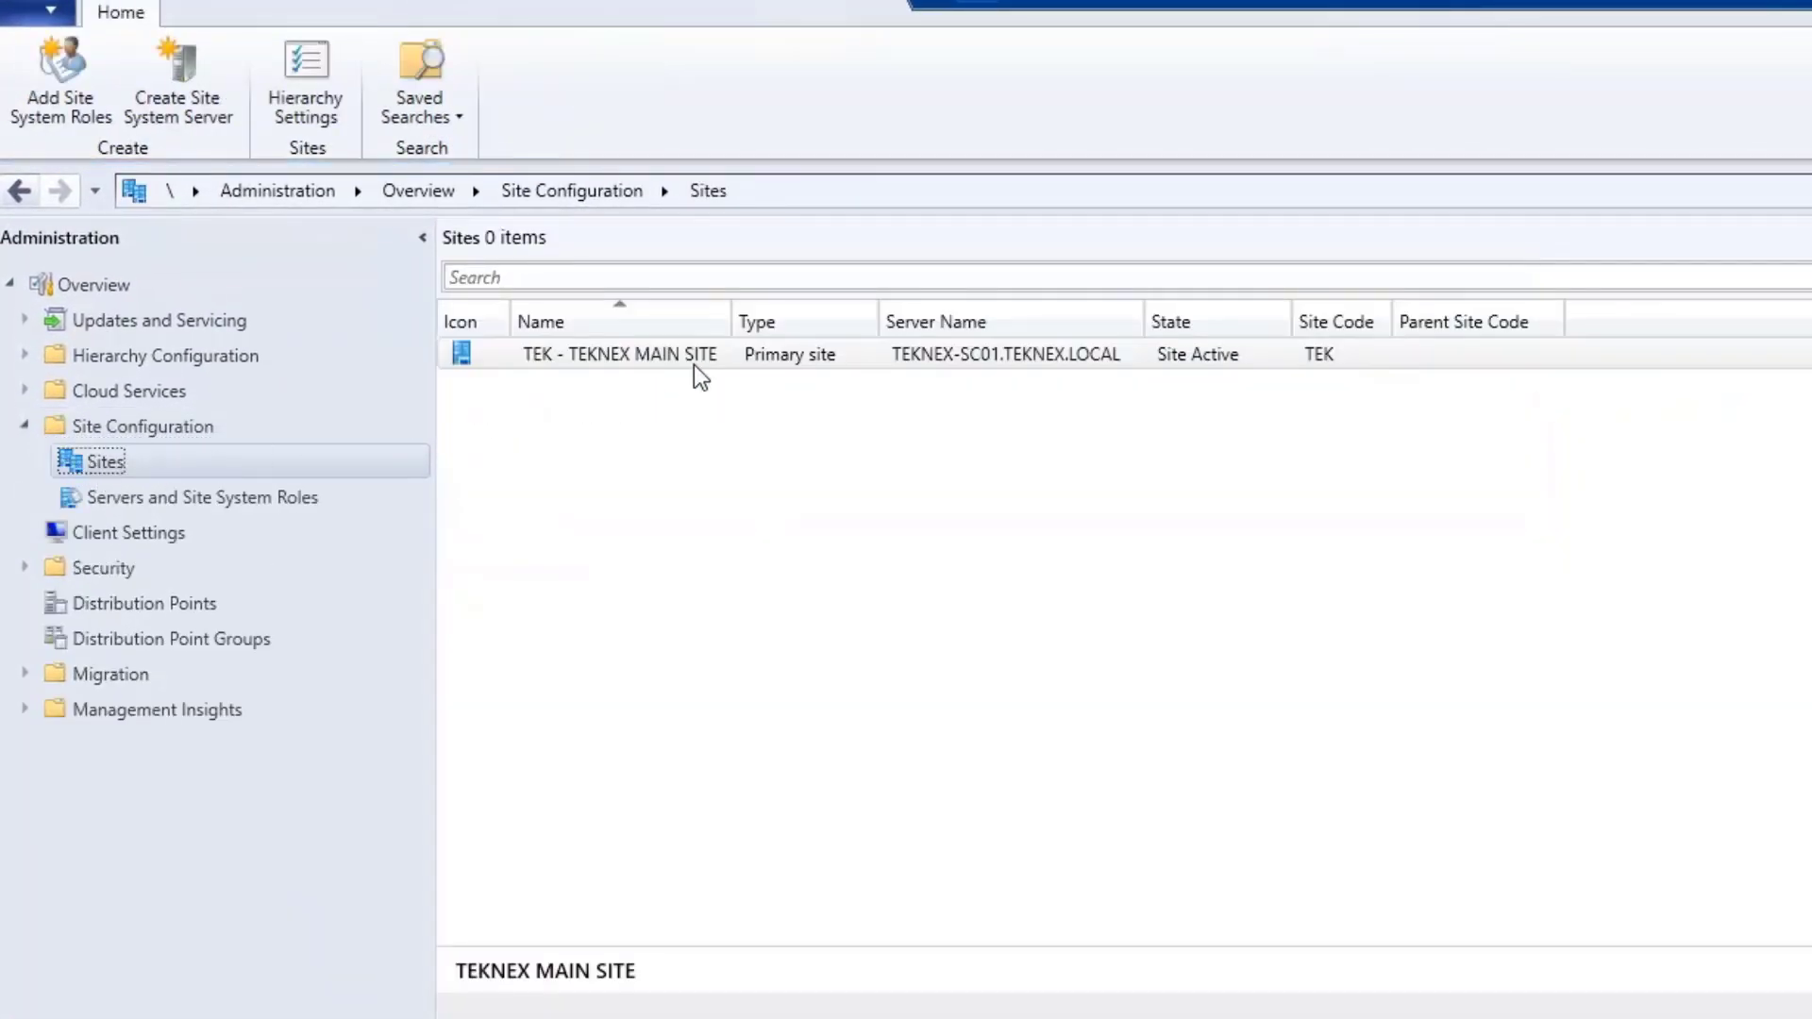
pyautogui.click(695, 368)
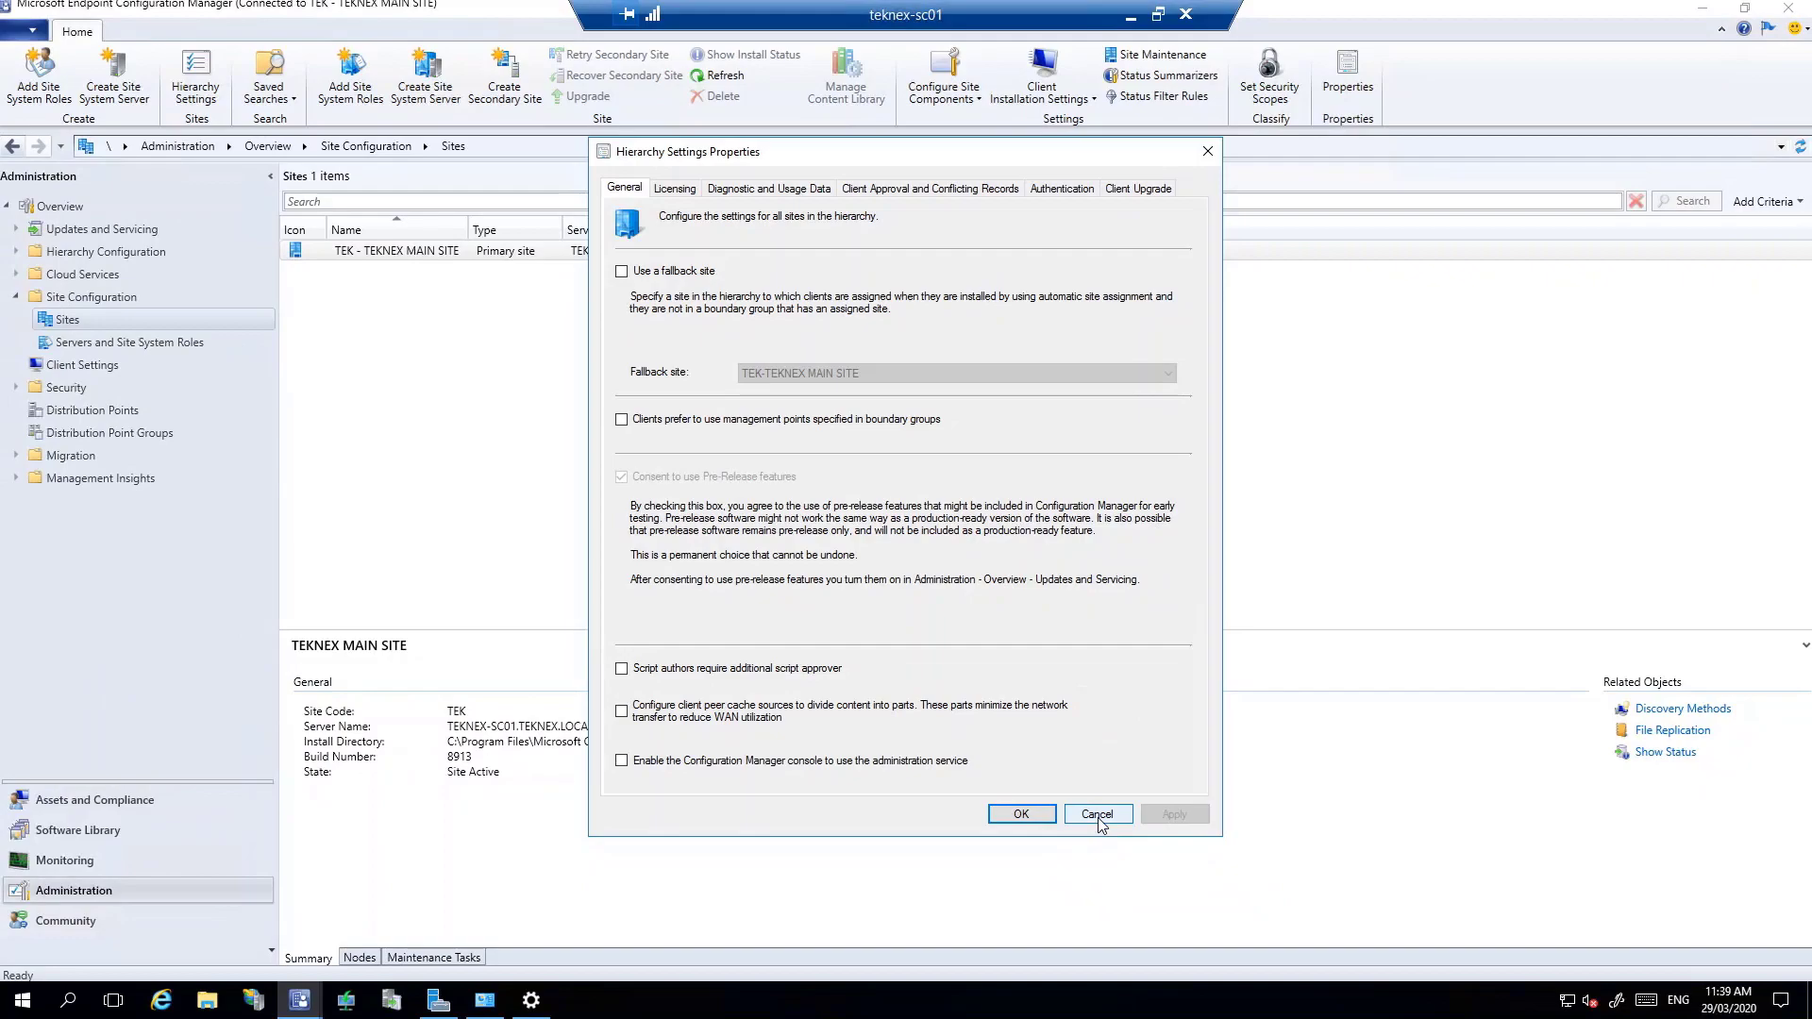
pyautogui.click(1098, 823)
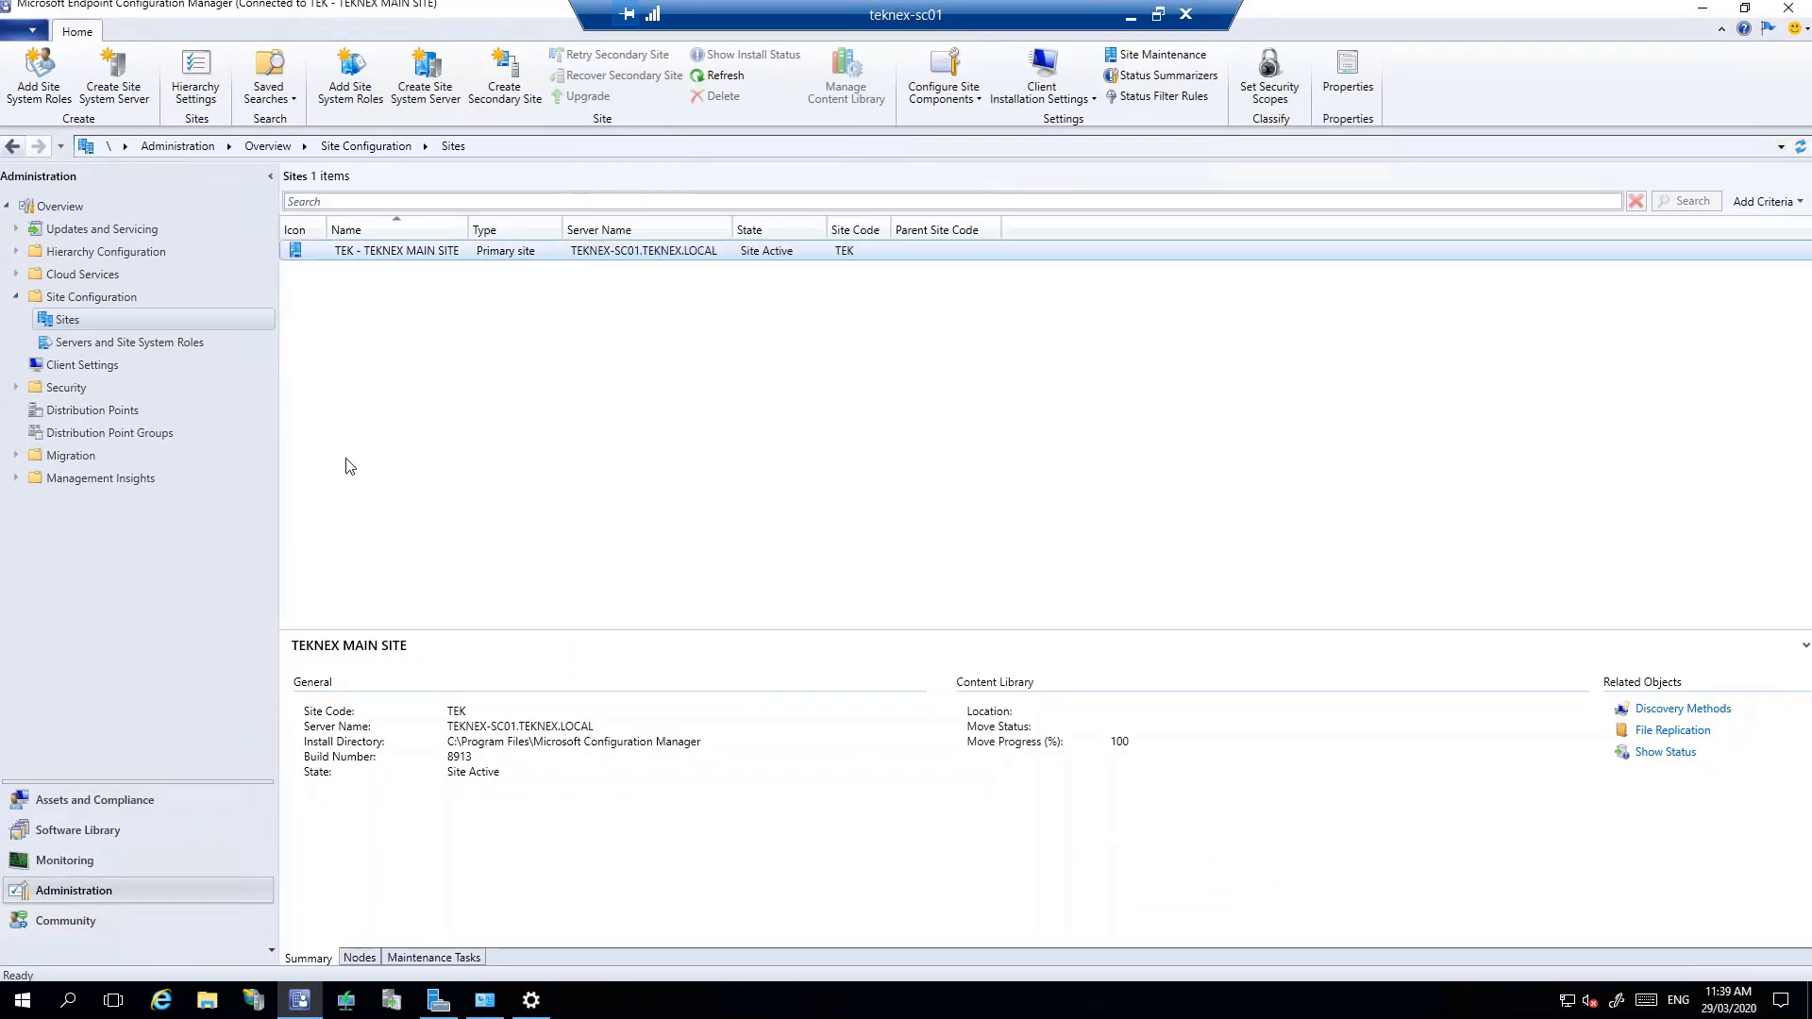
# Step: Show the Features list under Updates and Servicing and widen its Name column to read the full feature names
pyautogui.click(135, 237)
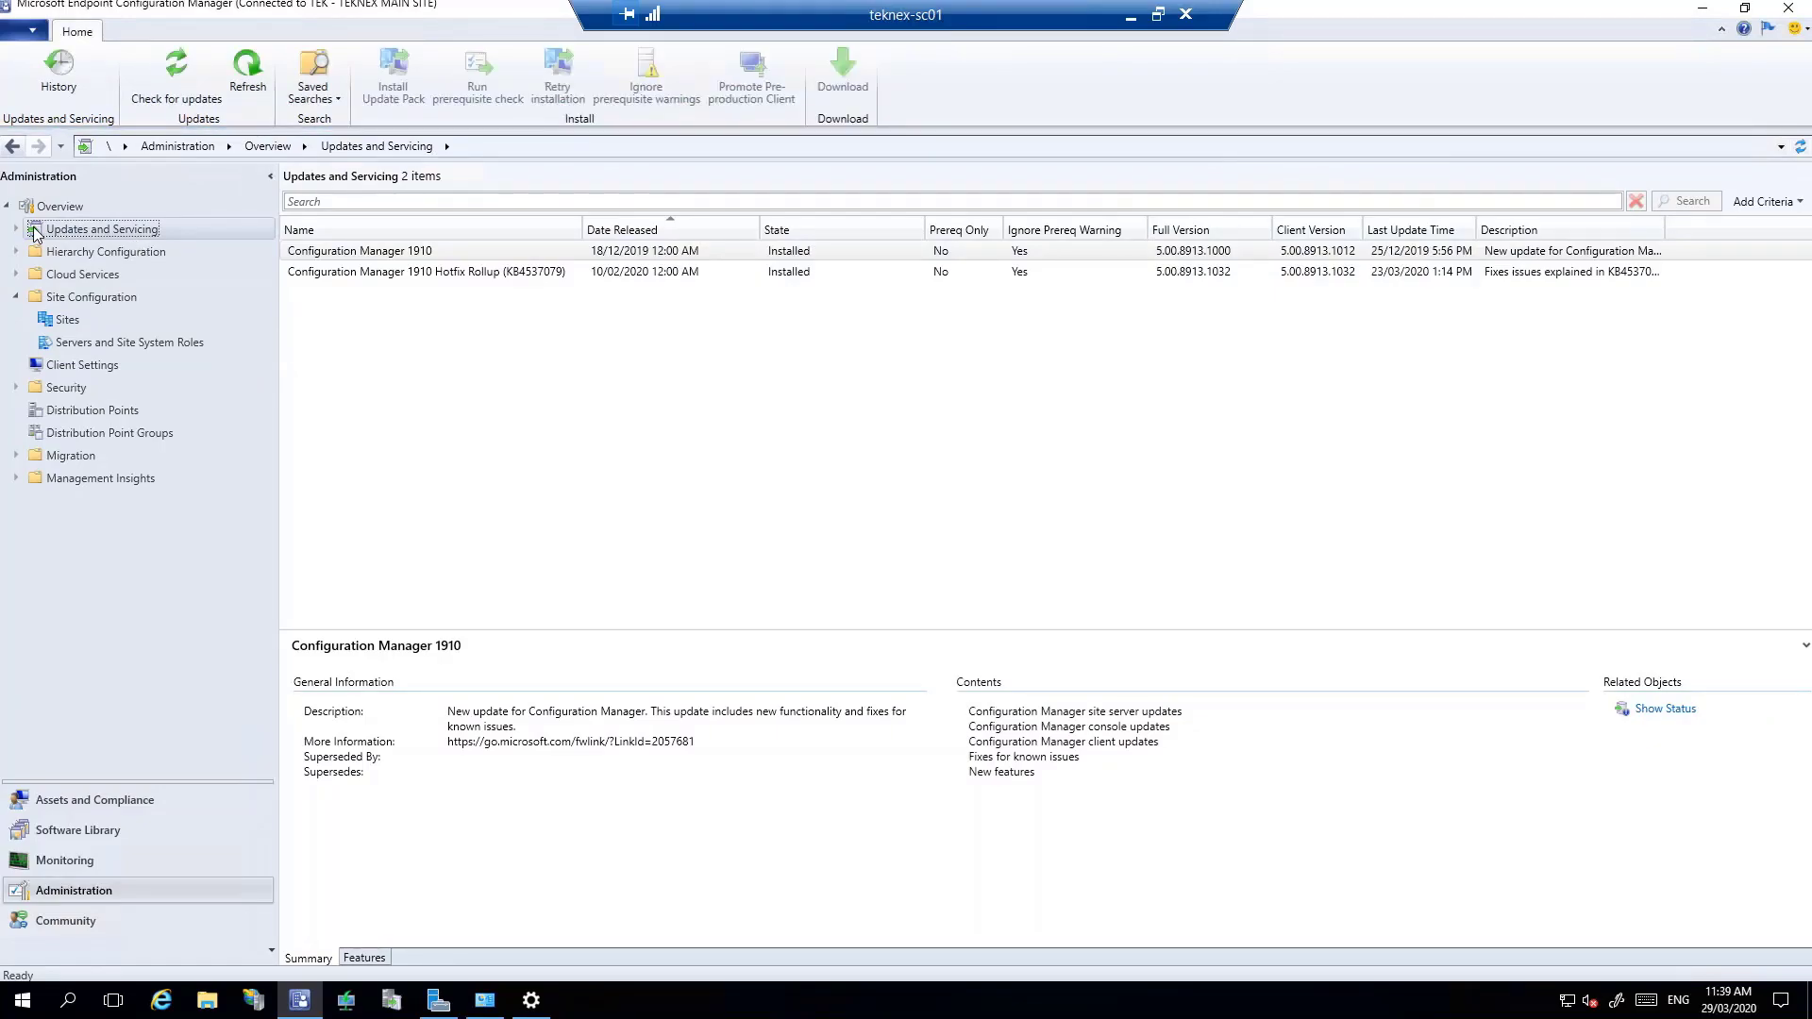
pyautogui.click(16, 230)
pyautogui.click(62, 253)
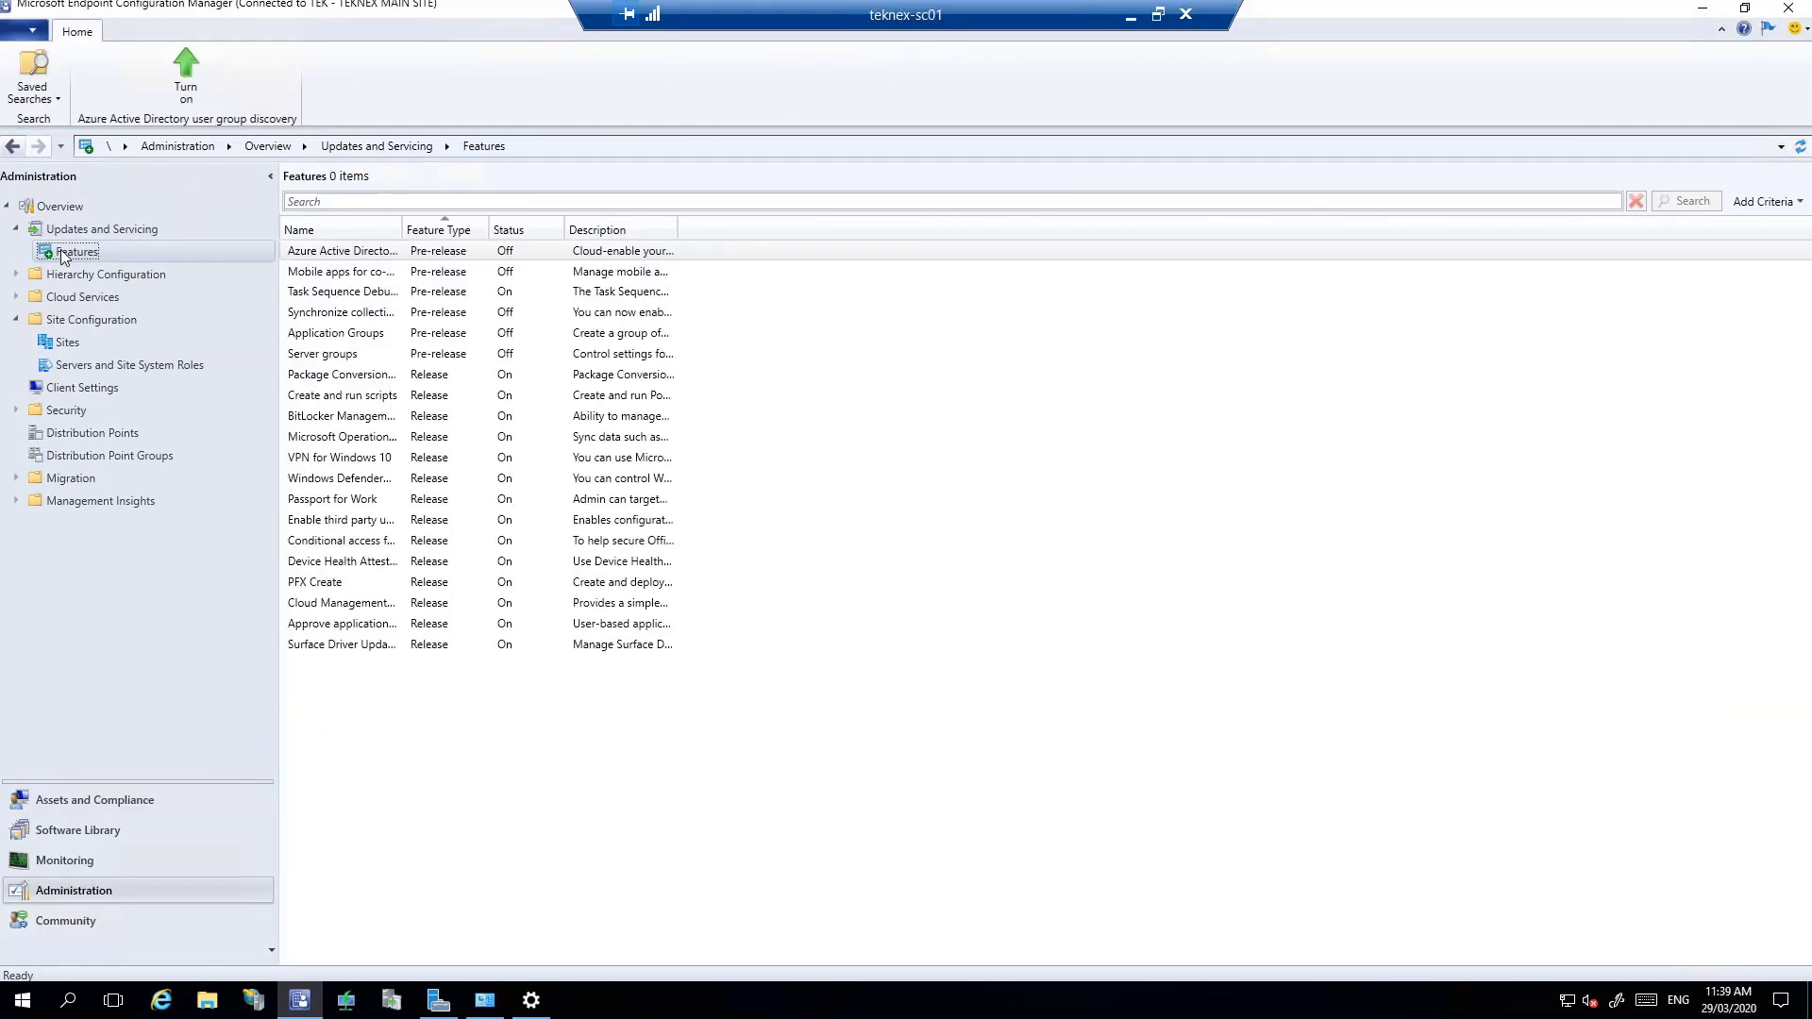
pyautogui.moveTo(401, 229); pyautogui.dragTo(511, 221)
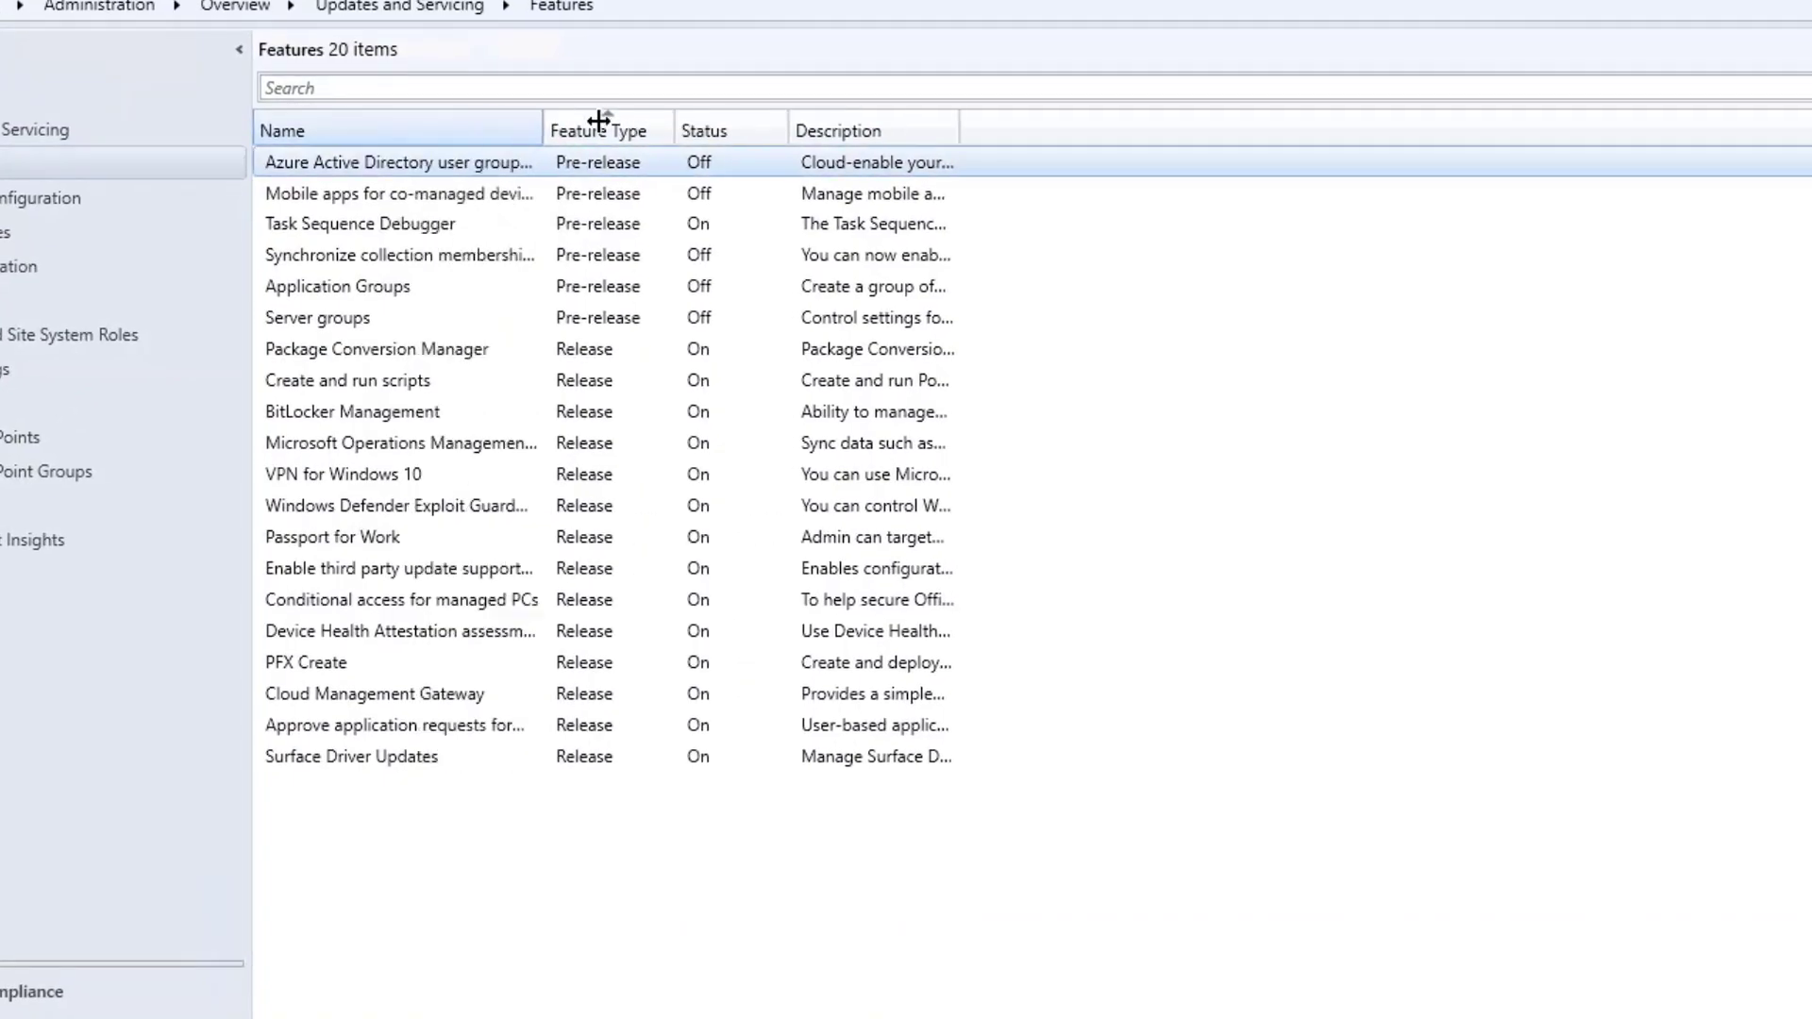
pyautogui.moveTo(598, 119); pyautogui.dragTo(795, 124)
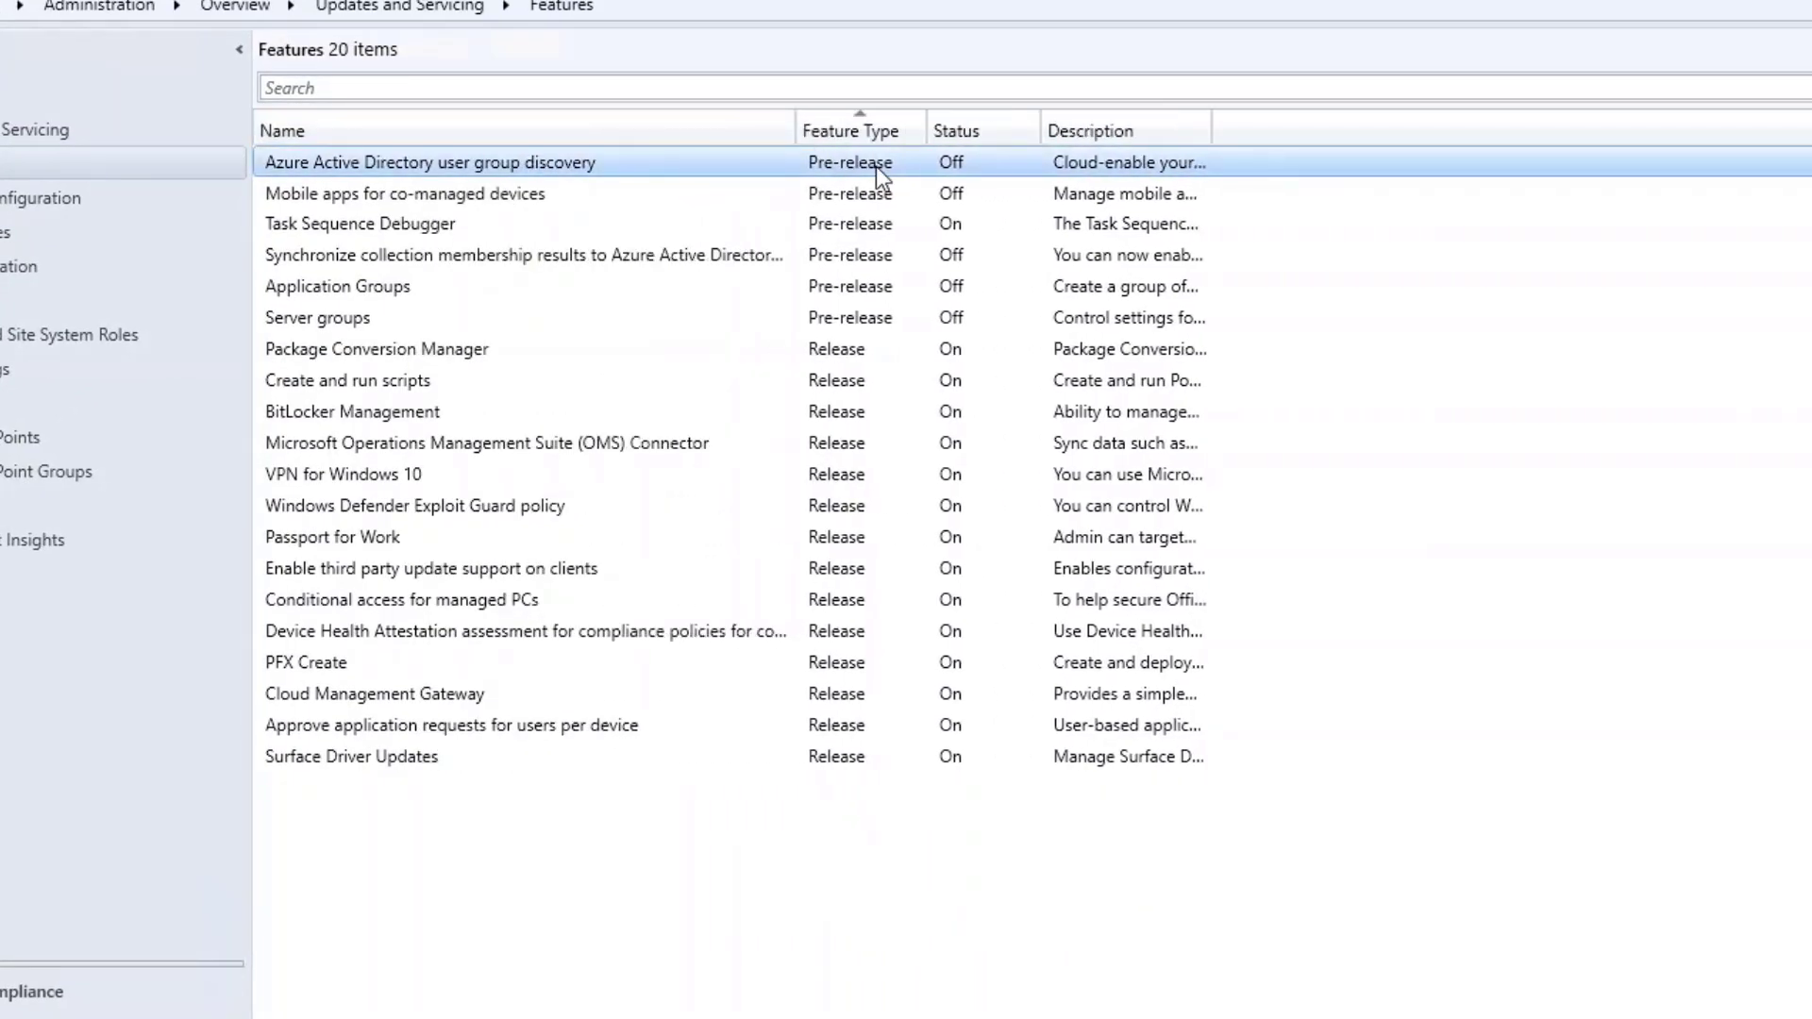
# Step: Check the Task Sequence Debugger feature's description and its Turn on option, widening the Description column
pyautogui.click(432, 231)
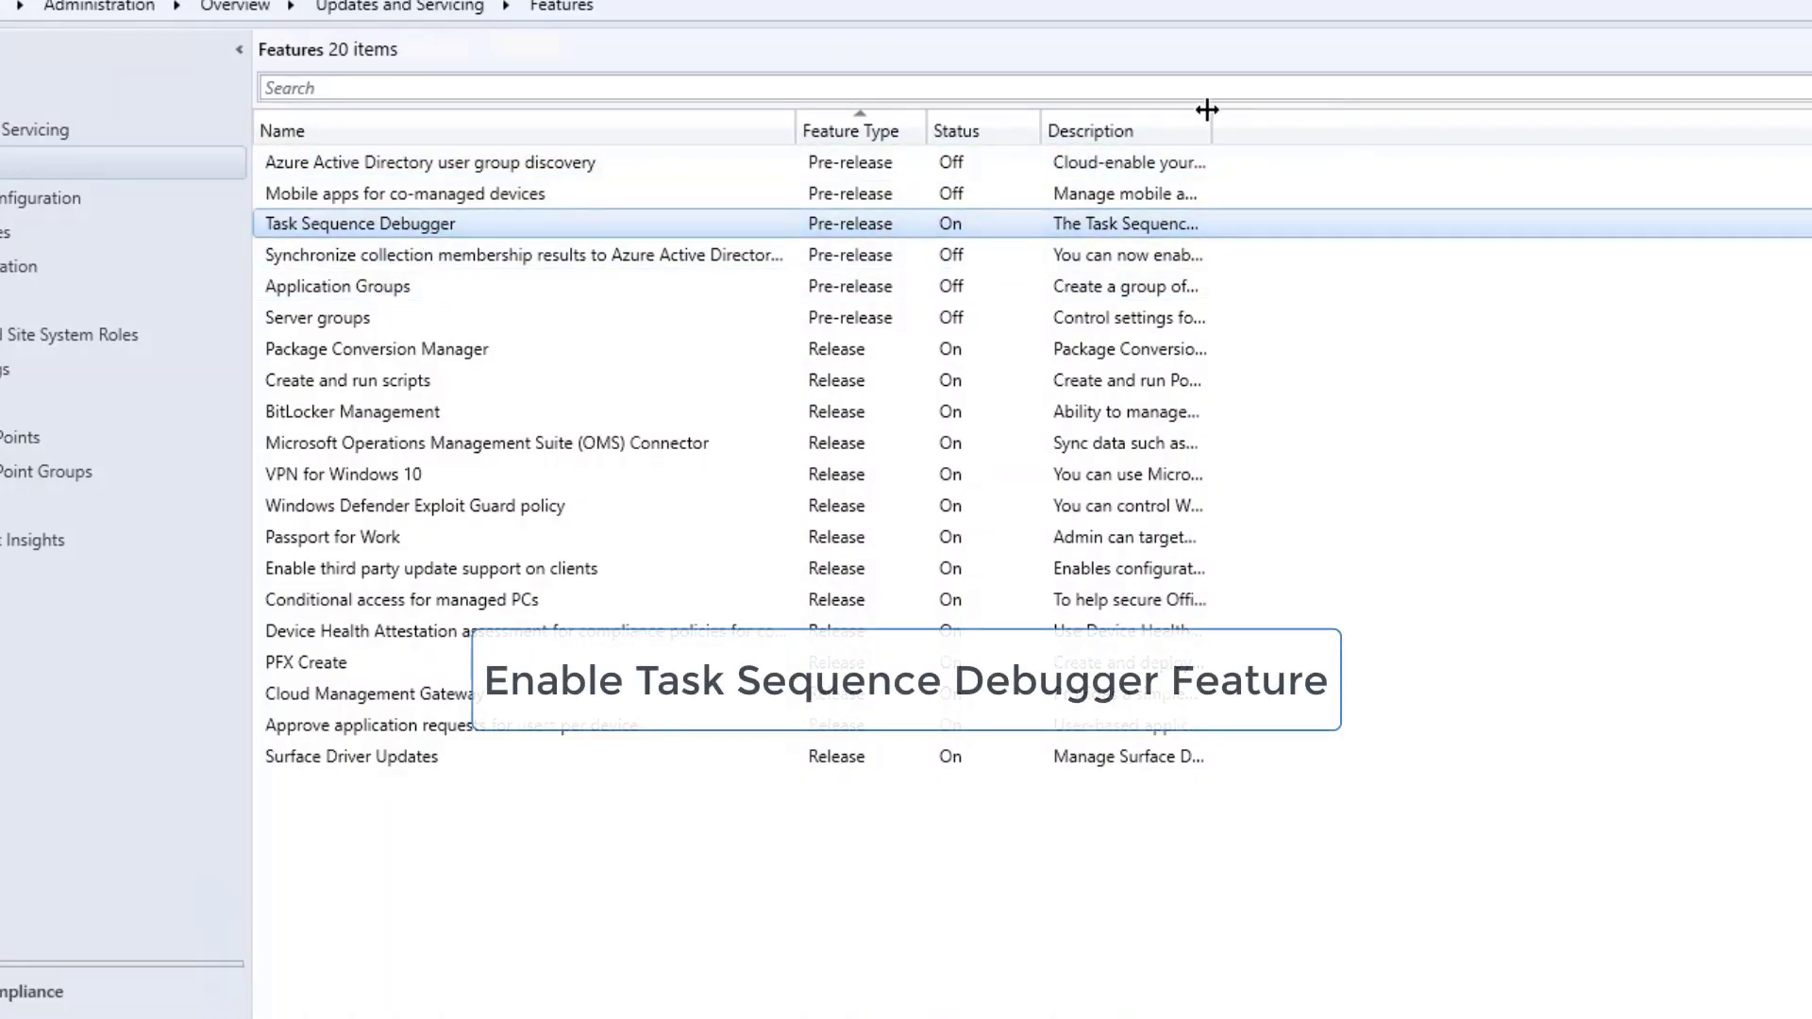
pyautogui.moveTo(1215, 122); pyautogui.dragTo(1479, 118)
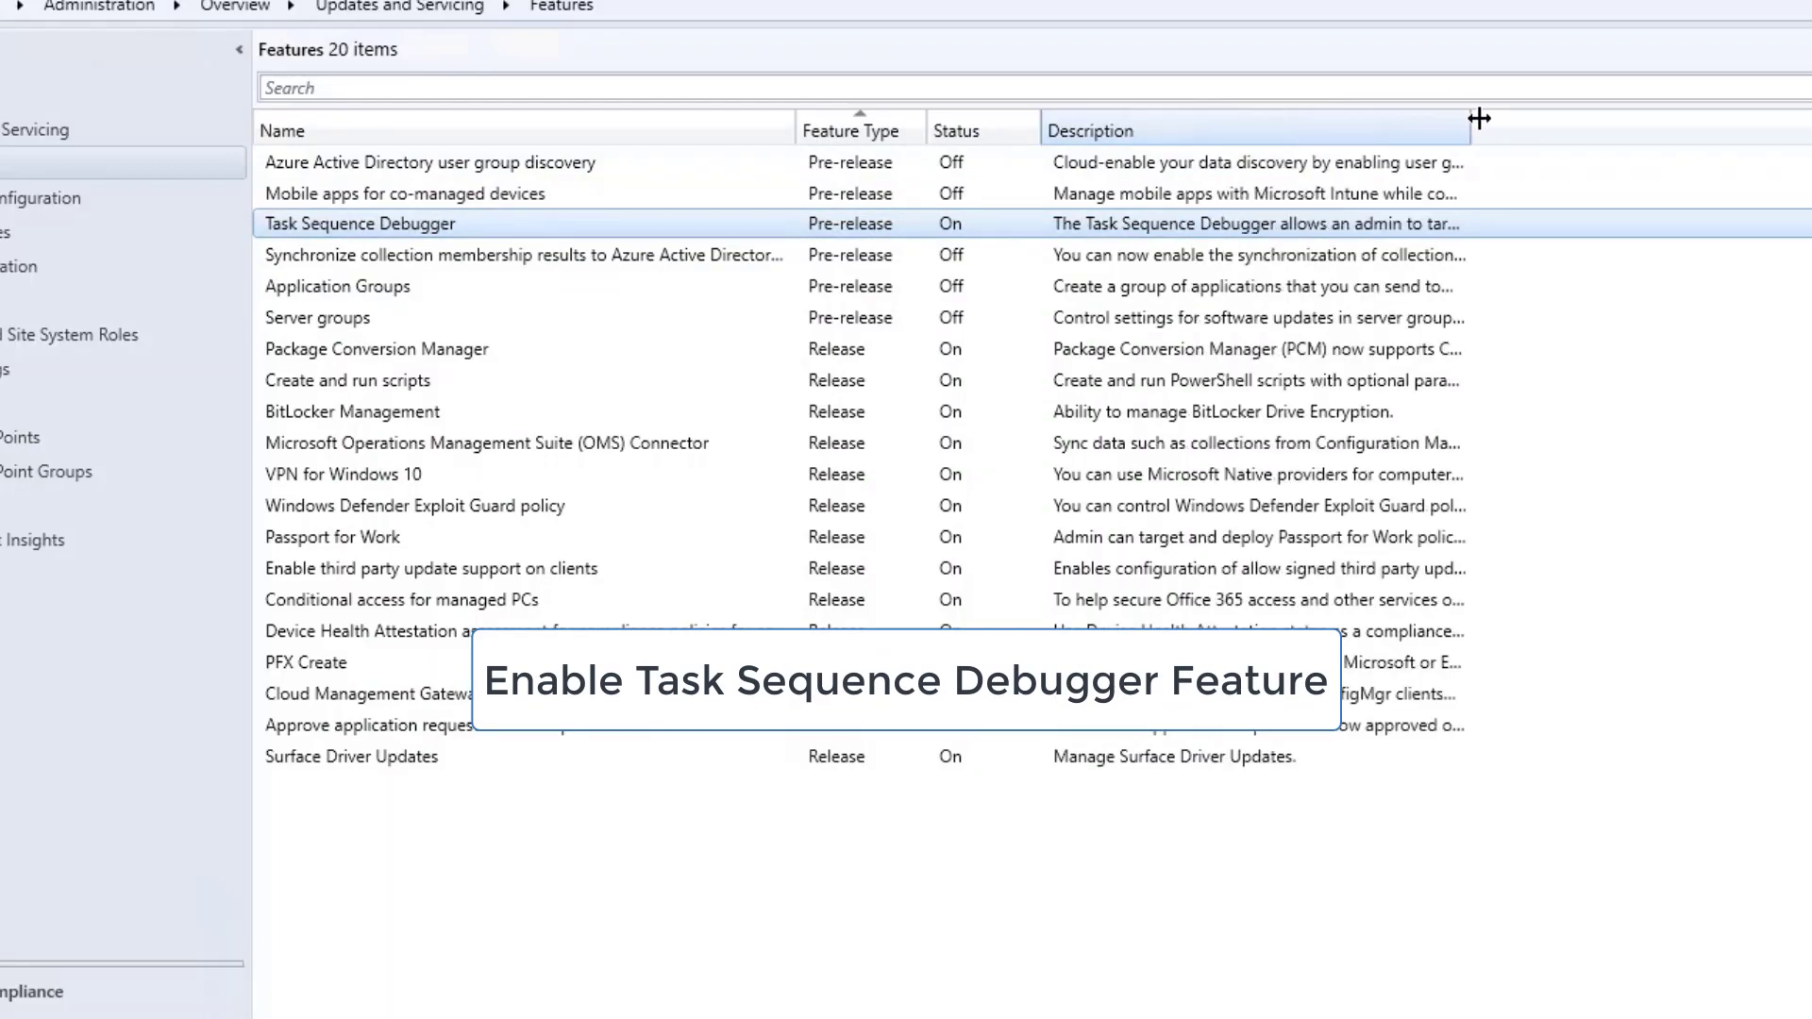
pyautogui.rightClick(916, 223)
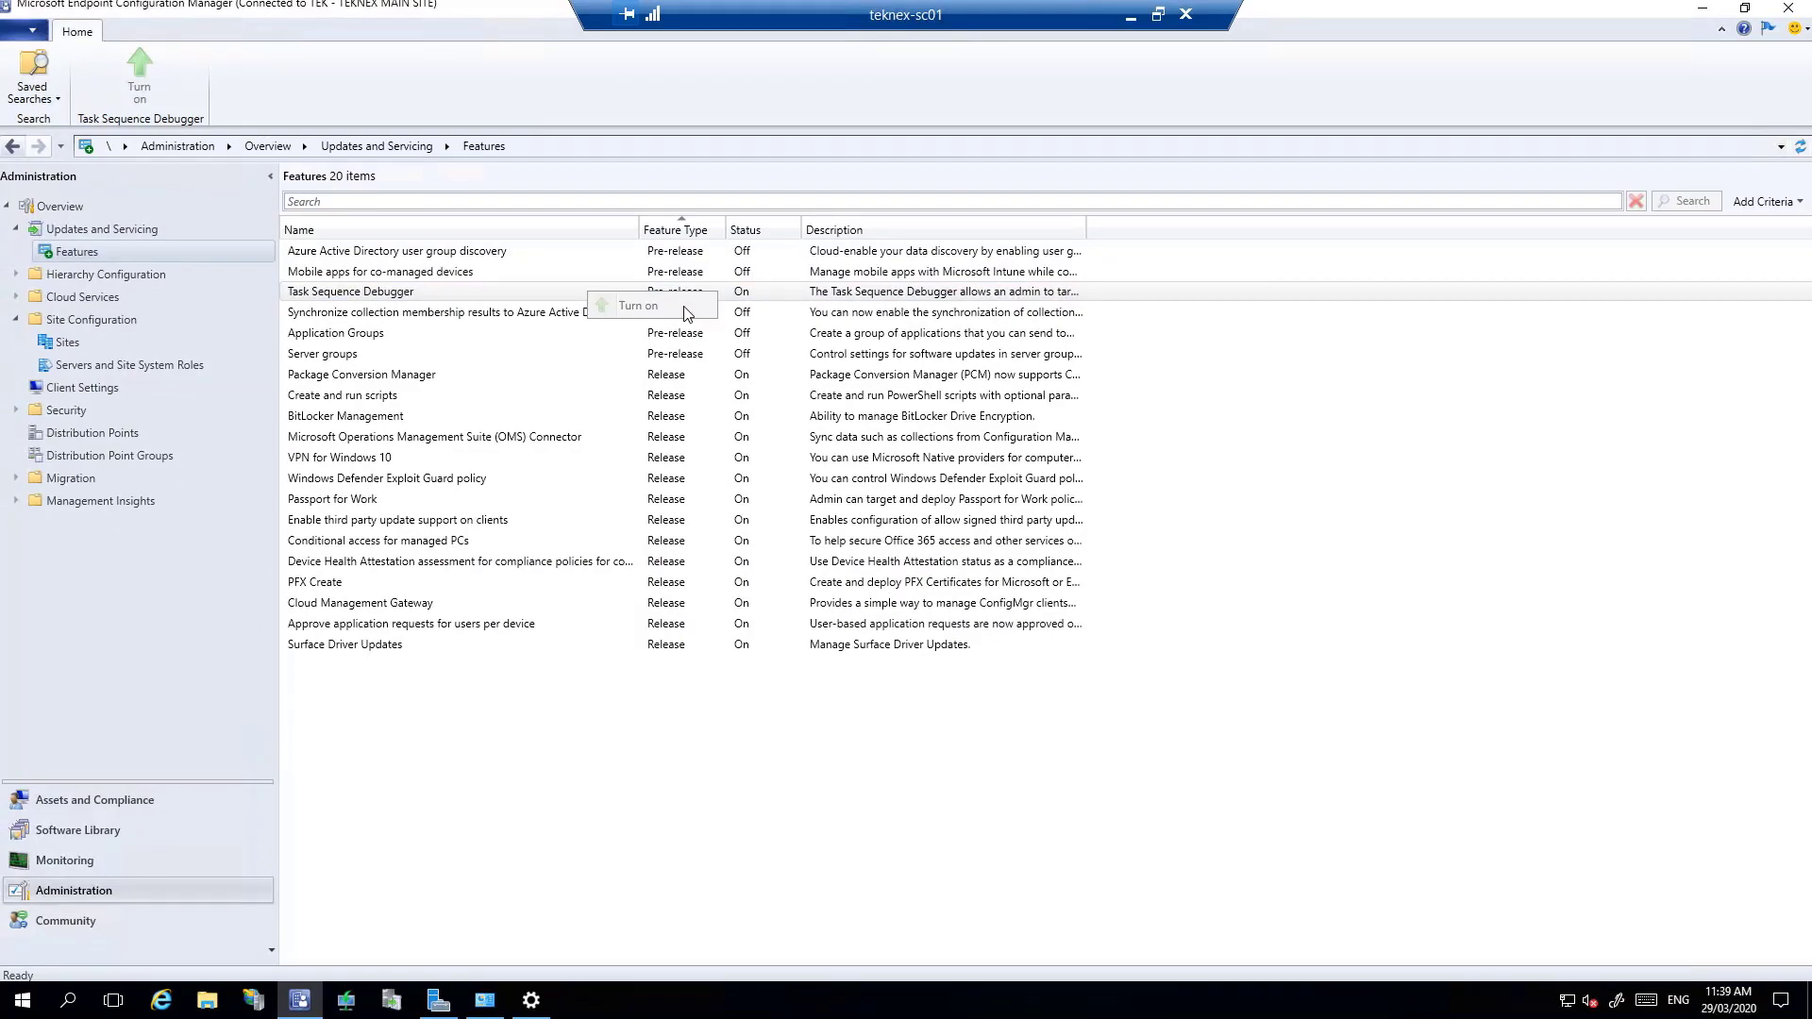
pyautogui.press('Escape')
pyautogui.click(650, 298)
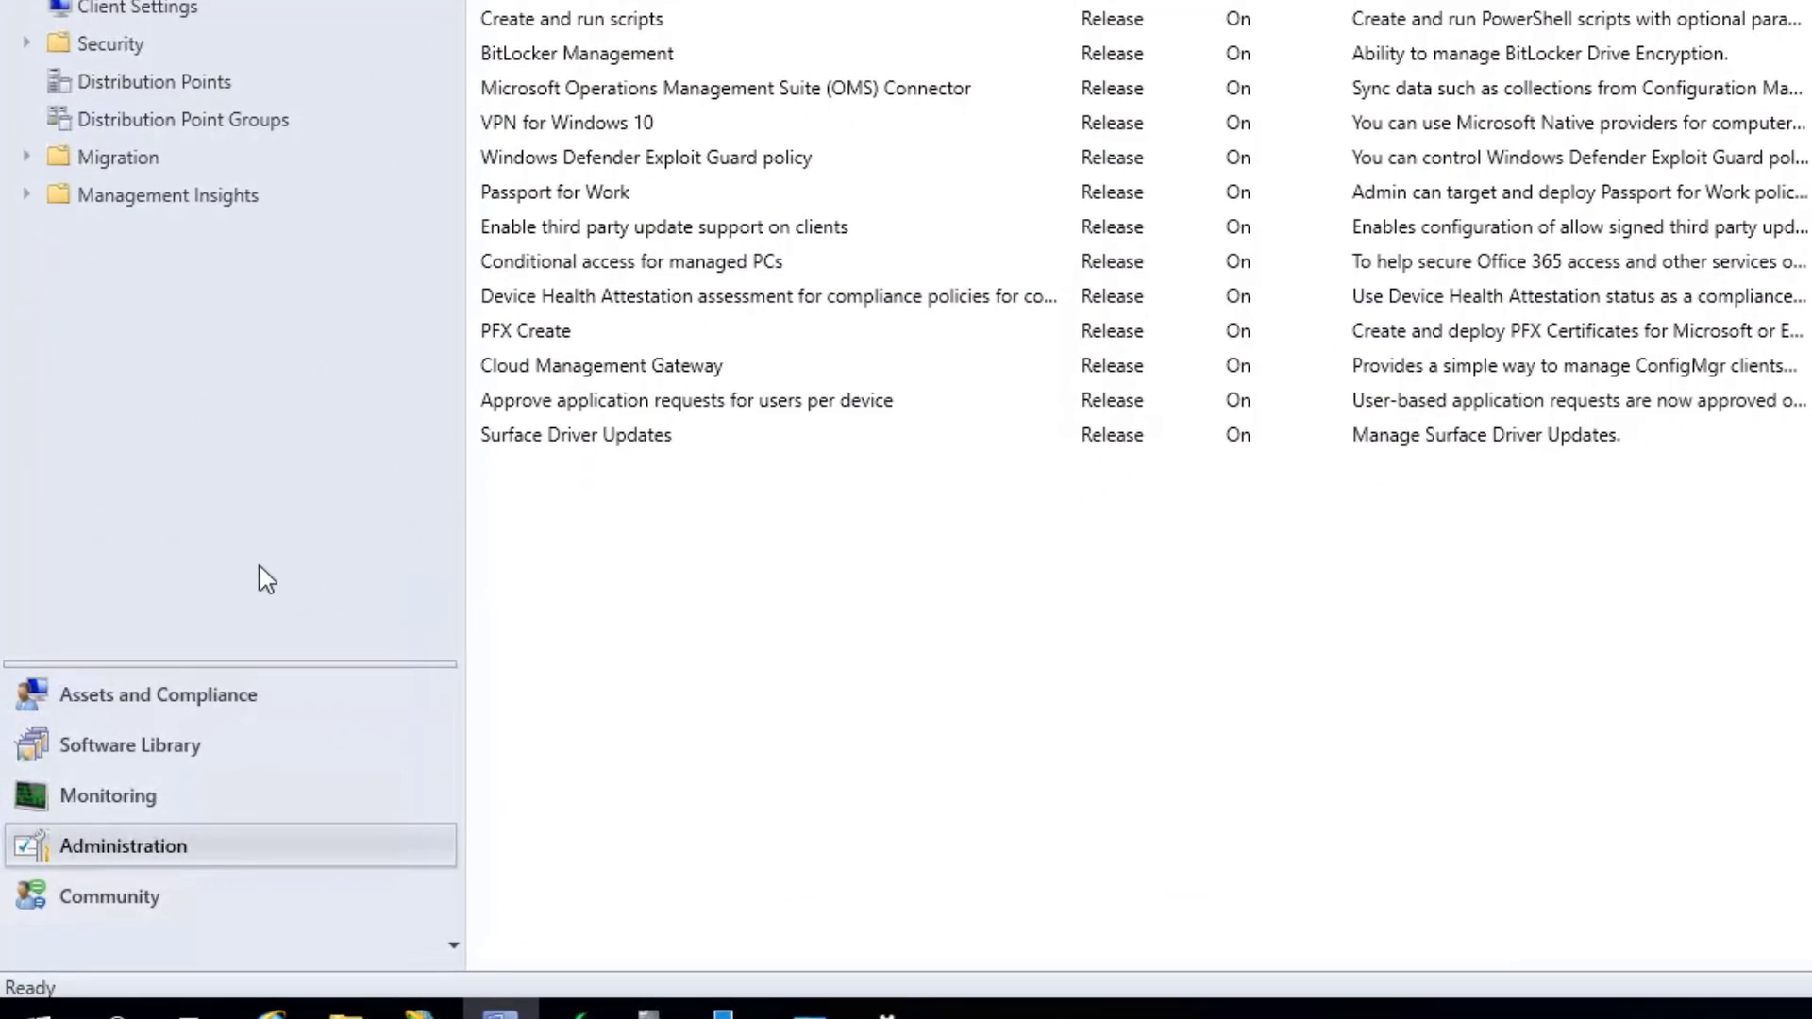
# Step: Show the task sequences under Operating Systems in the Software Library and check the Debug option for Win 10 Ent (x64)
pyautogui.click(179, 750)
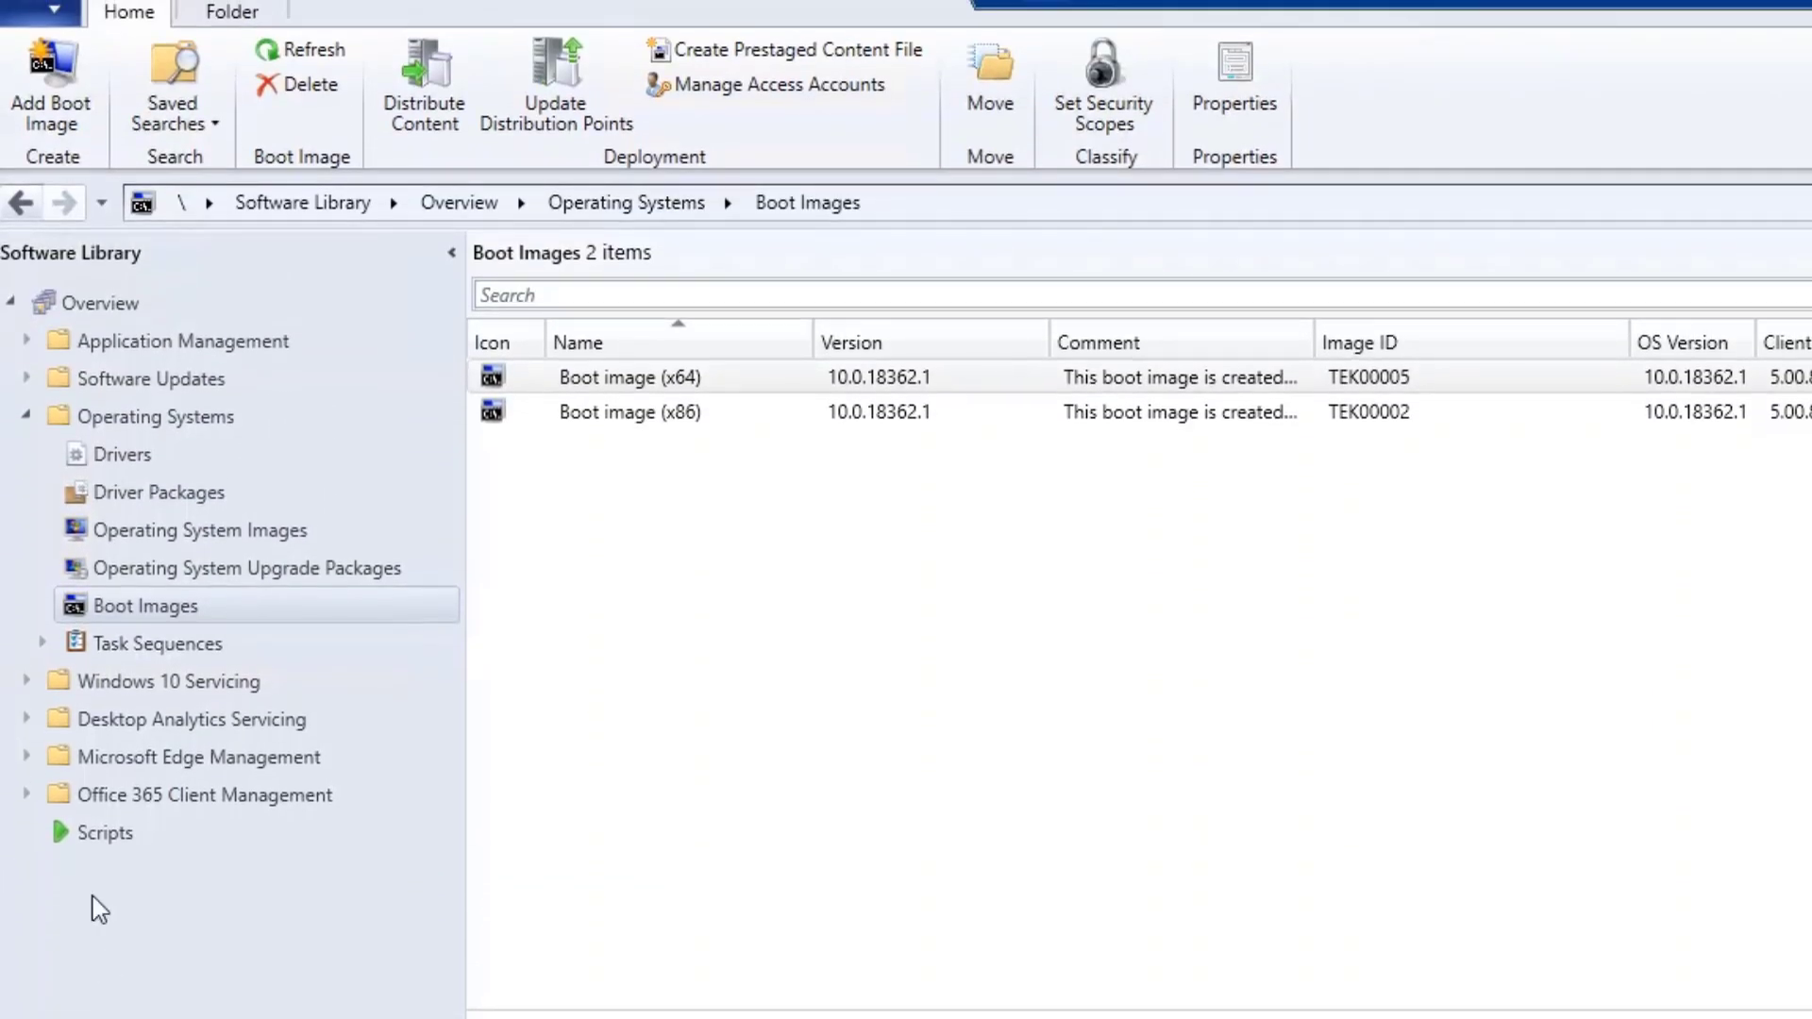
pyautogui.click(104, 417)
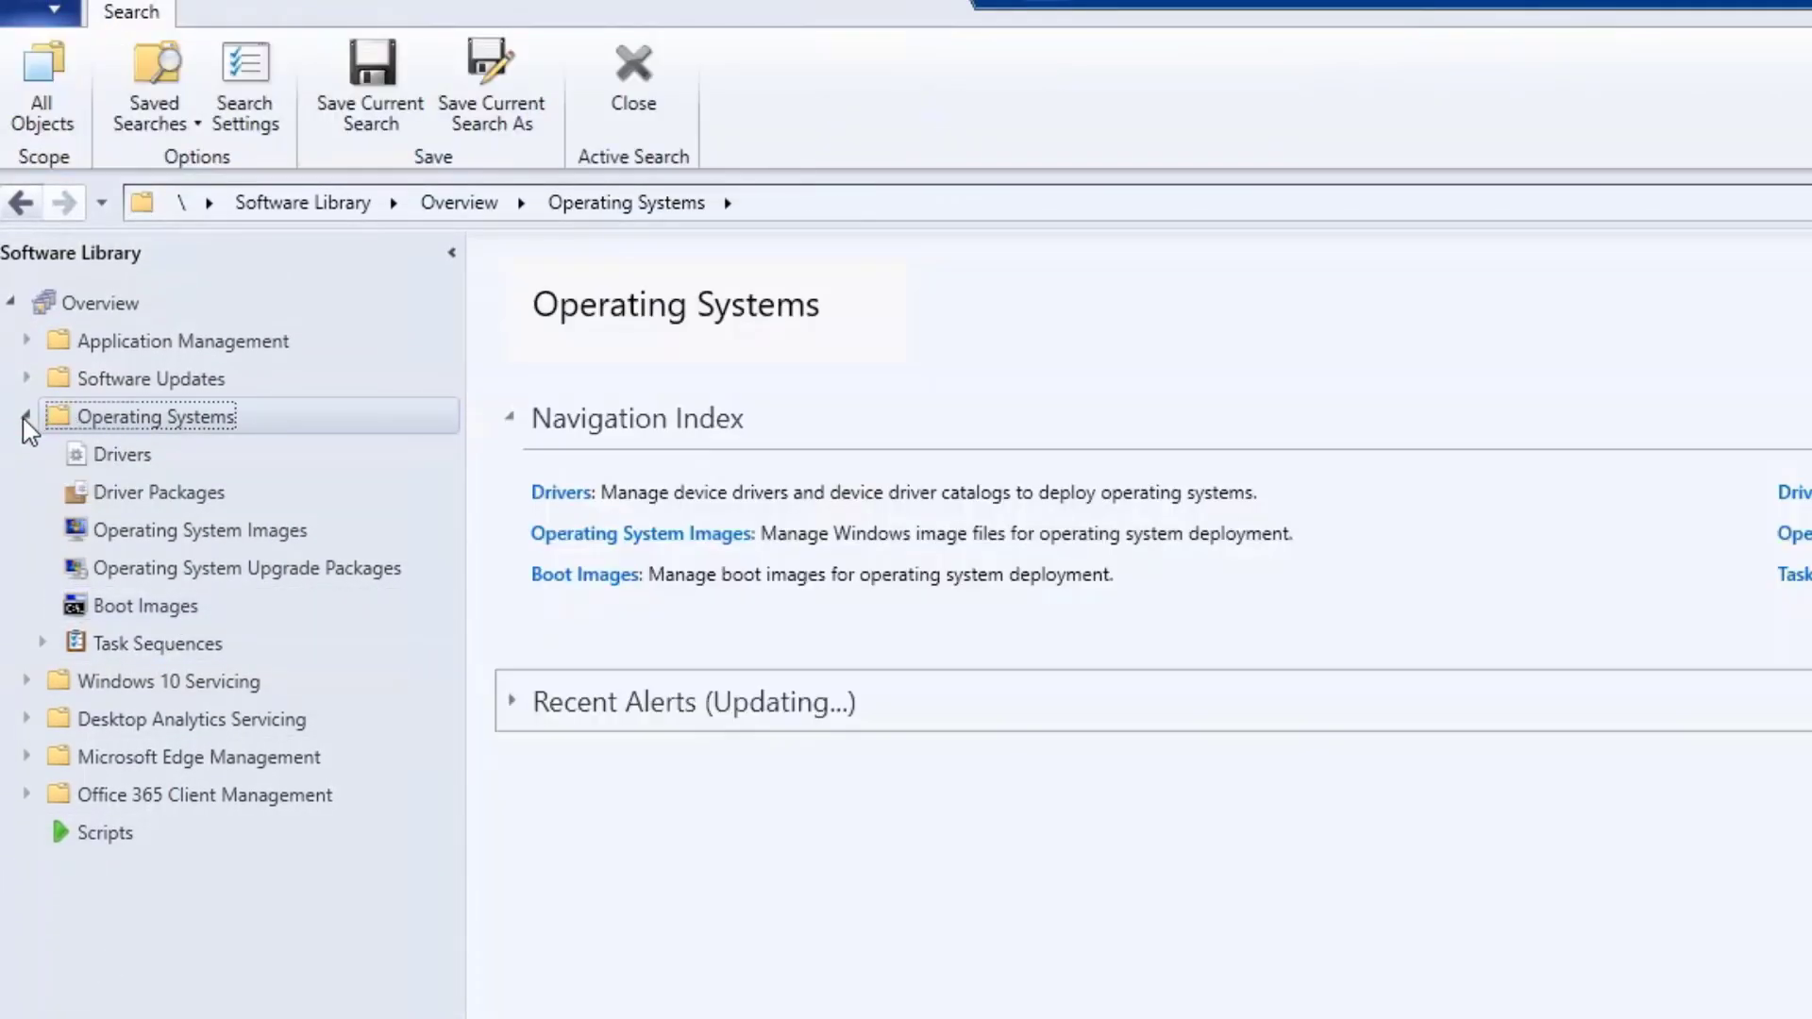
pyautogui.click(22, 417)
pyautogui.click(23, 417)
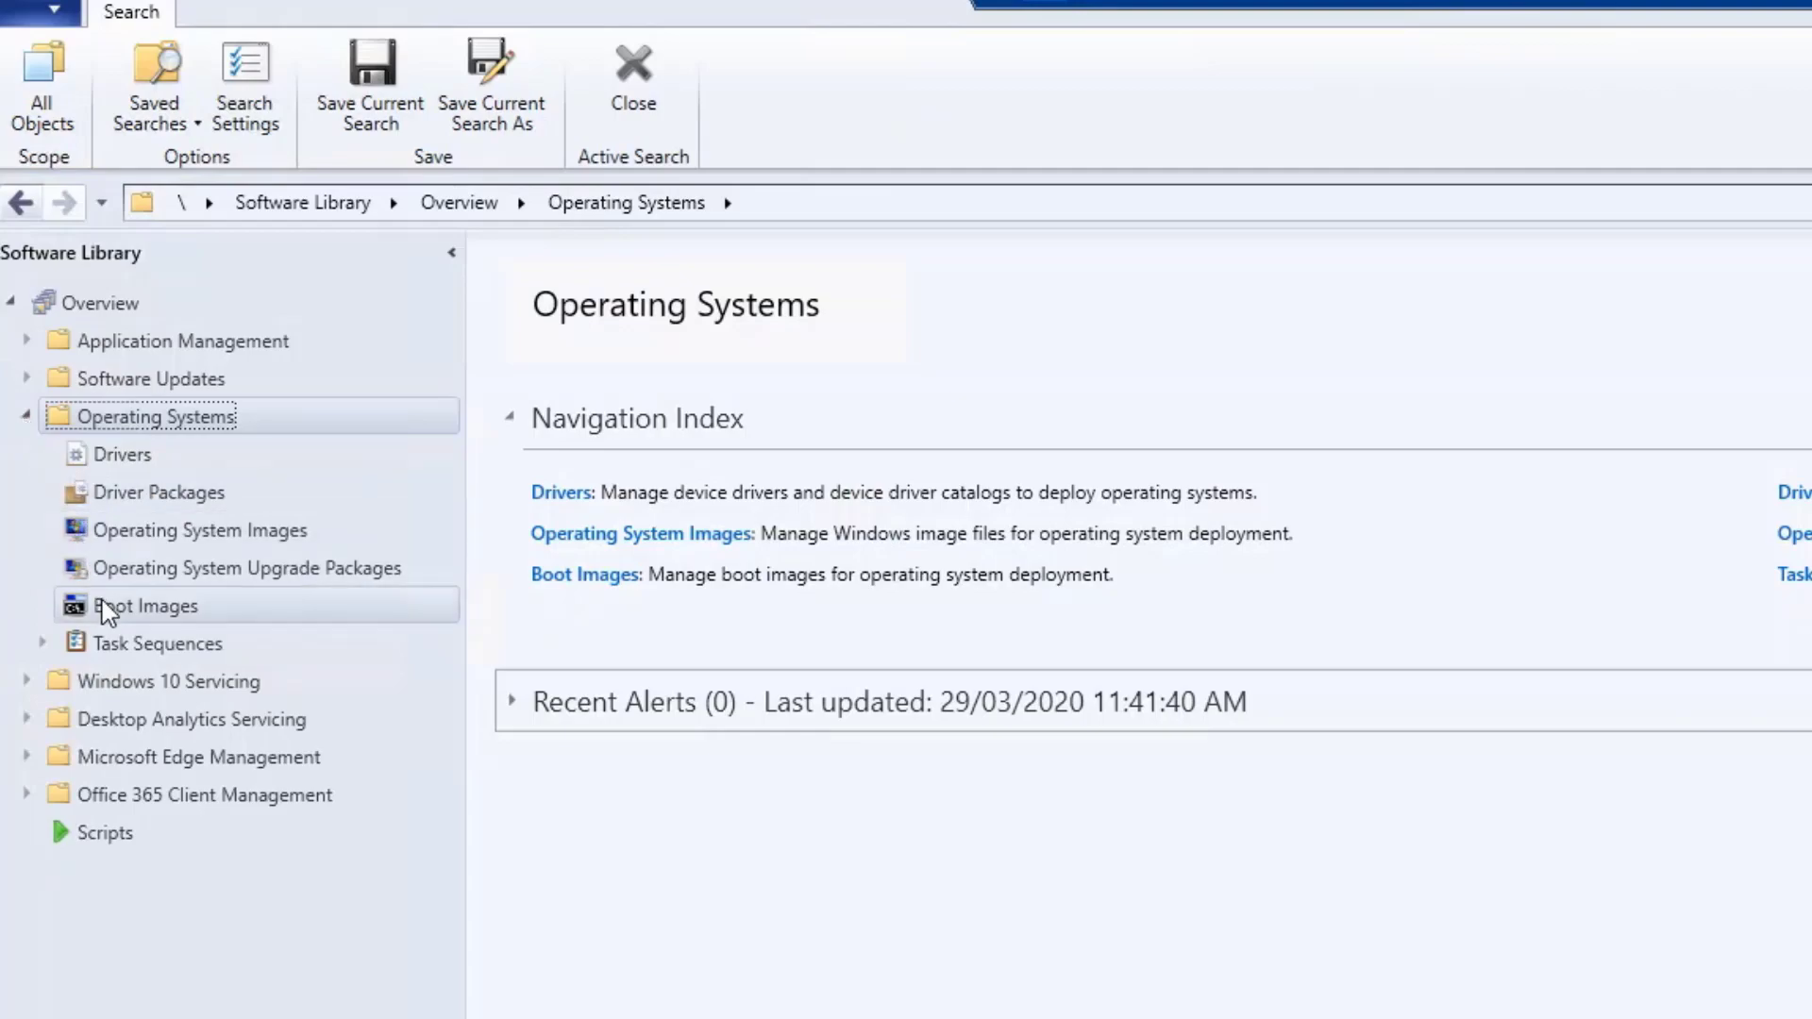
pyautogui.click(106, 648)
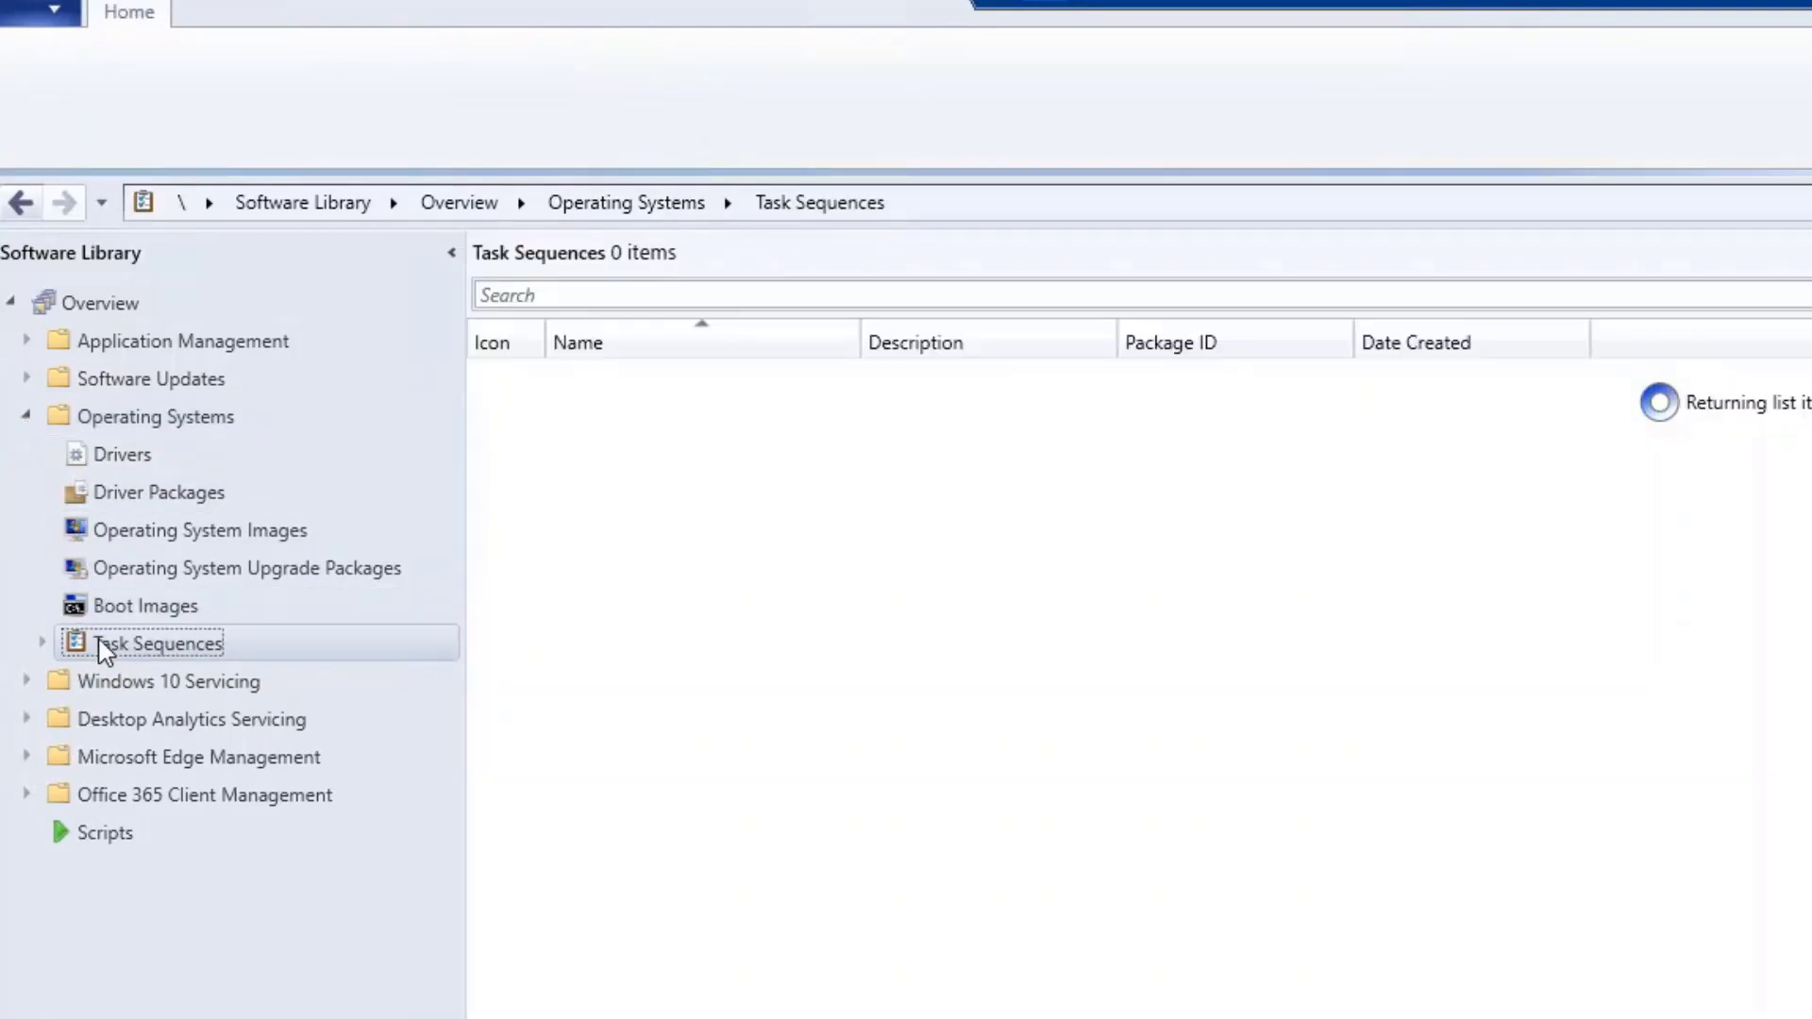
pyautogui.click(42, 642)
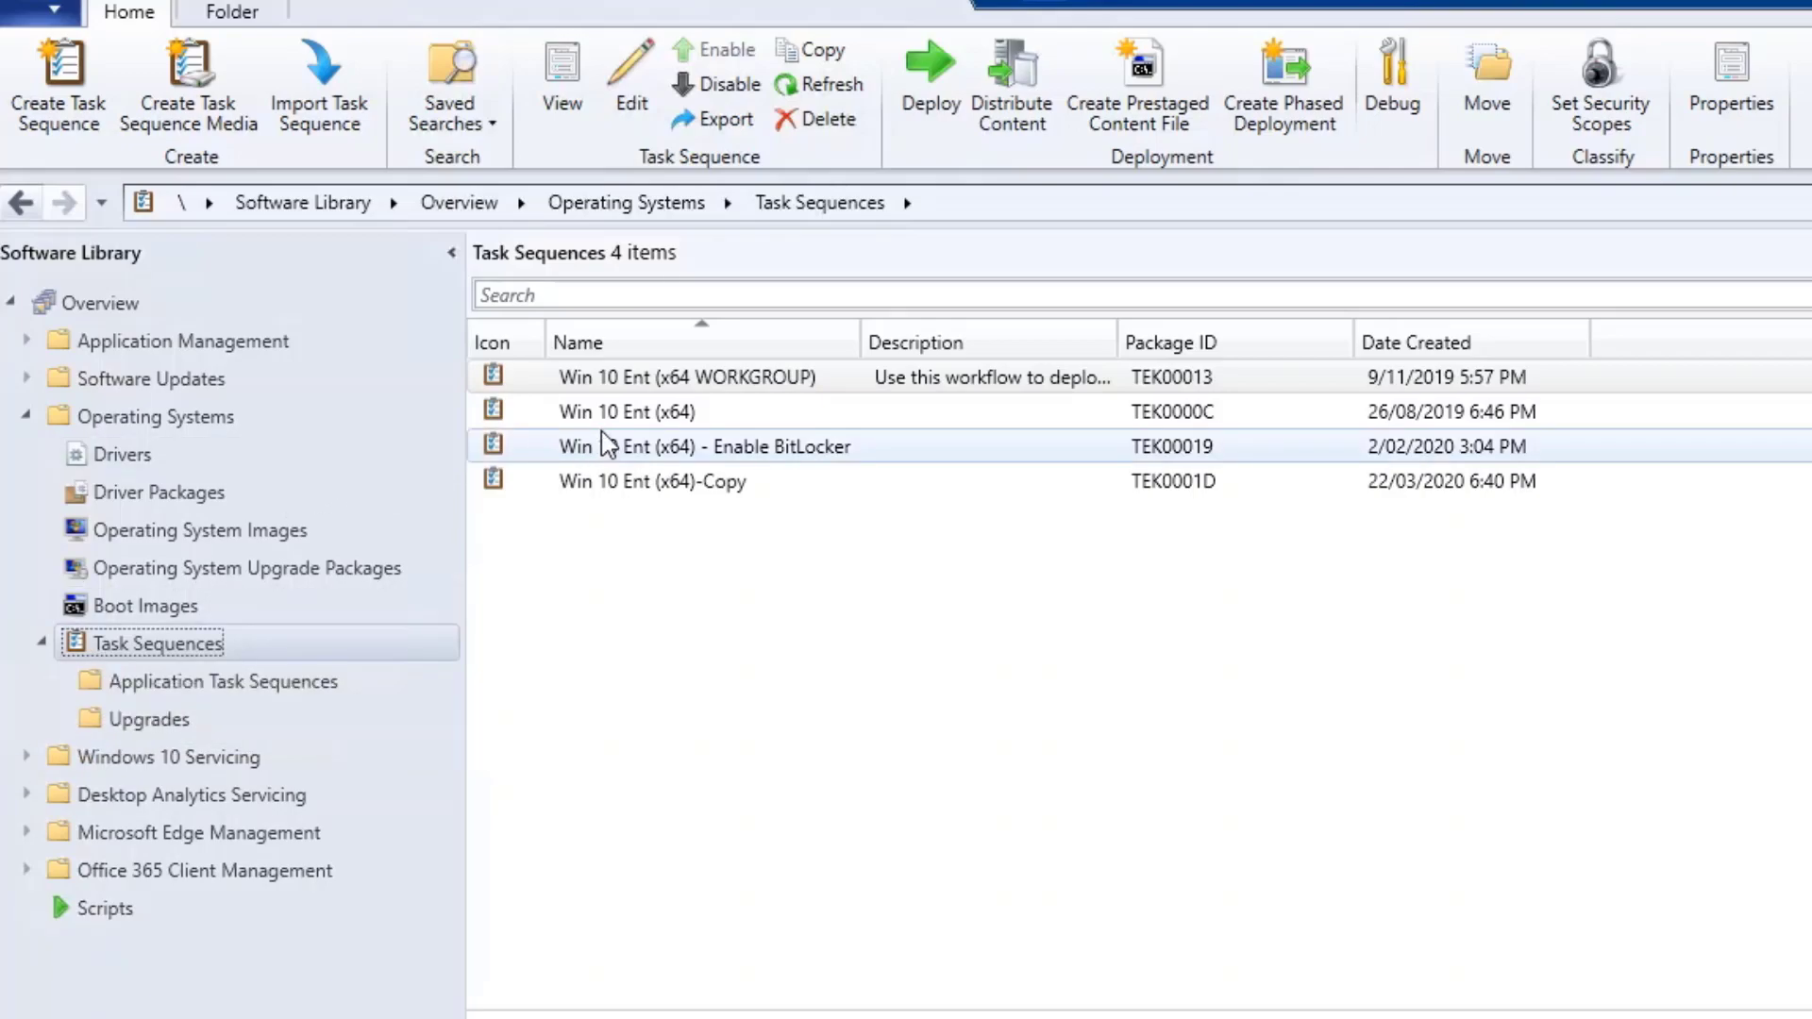
pyautogui.click(628, 411)
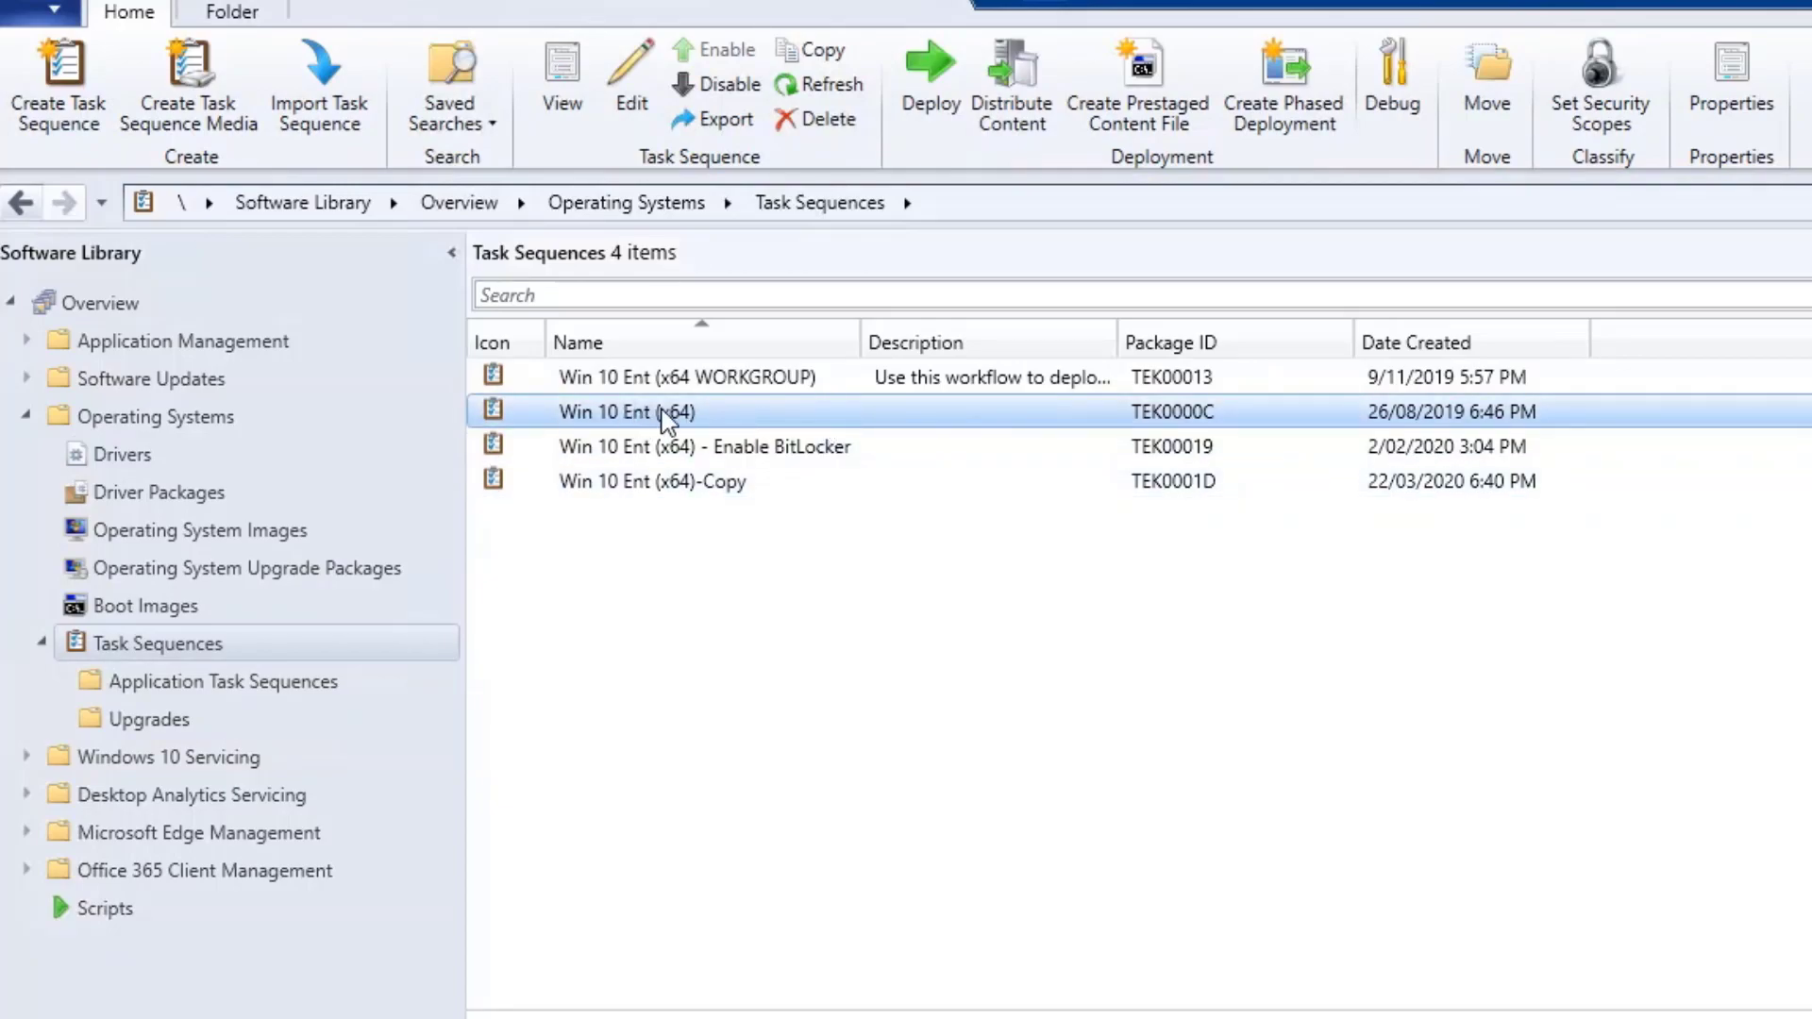
pyautogui.click(1389, 97)
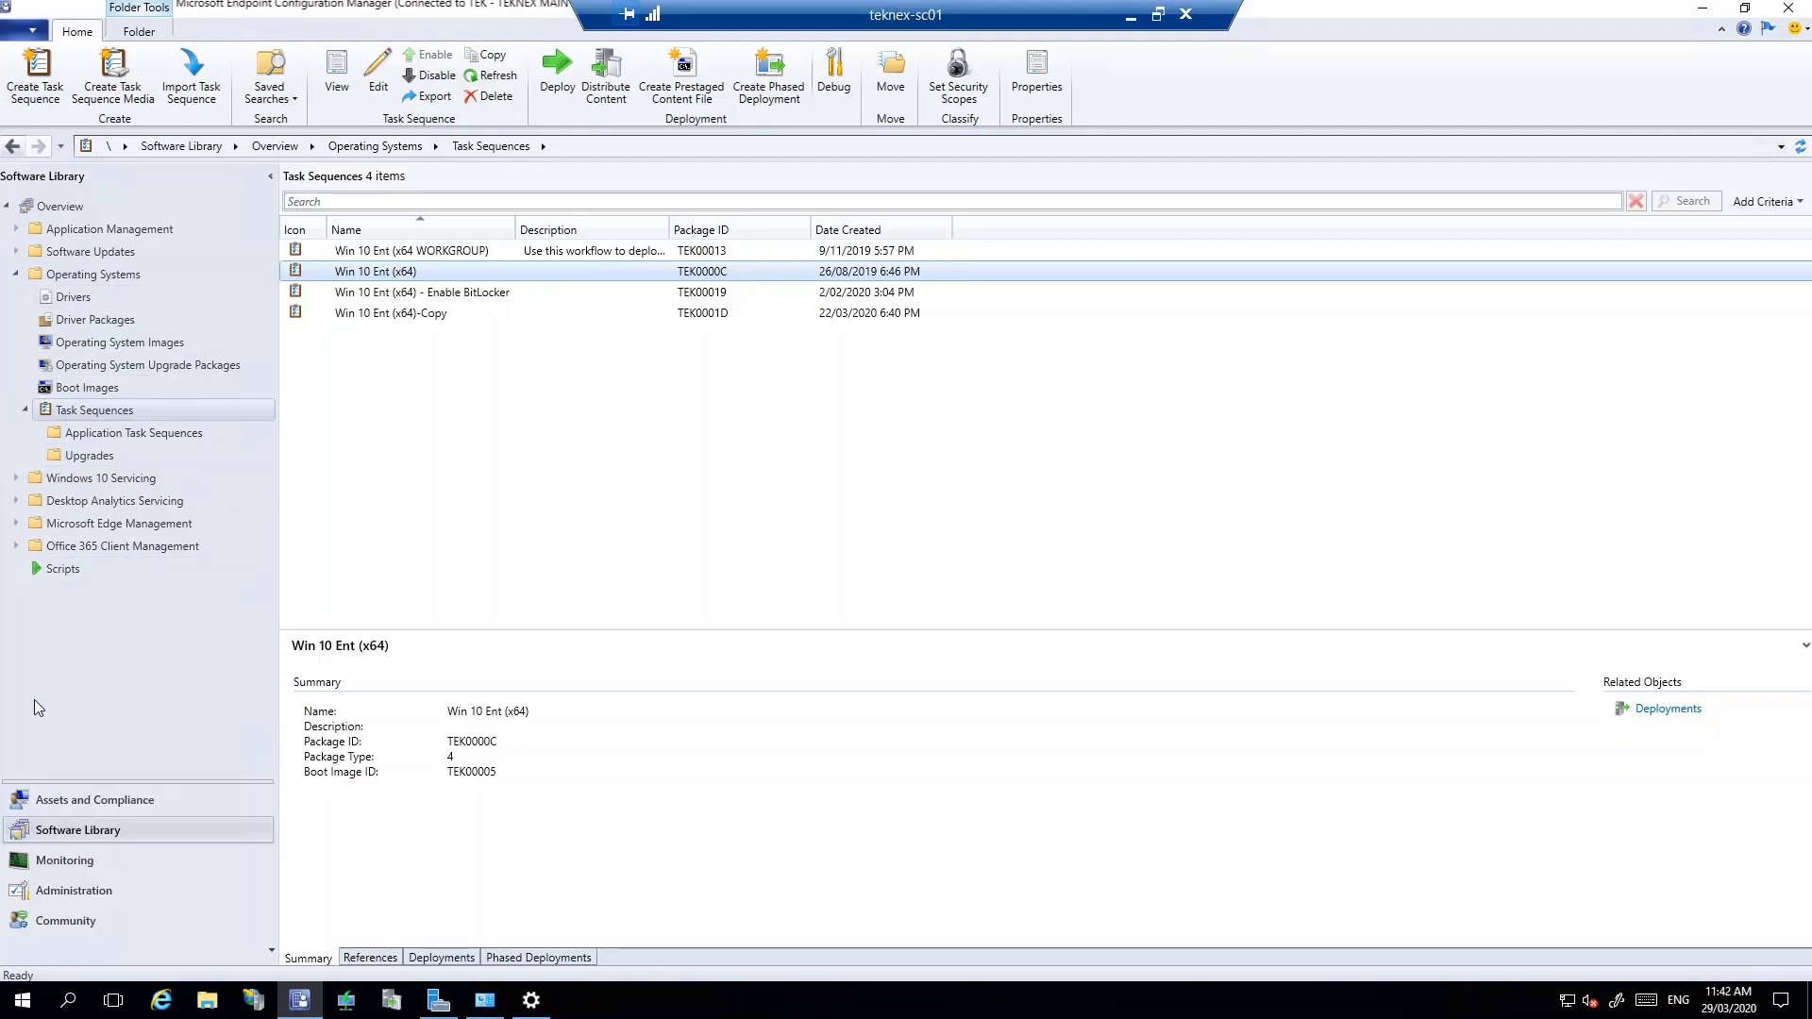
# Step: View the members of the TS Debugging collection in the Testing folder of Device Collections under Assets and Compliance
pyautogui.click(53, 803)
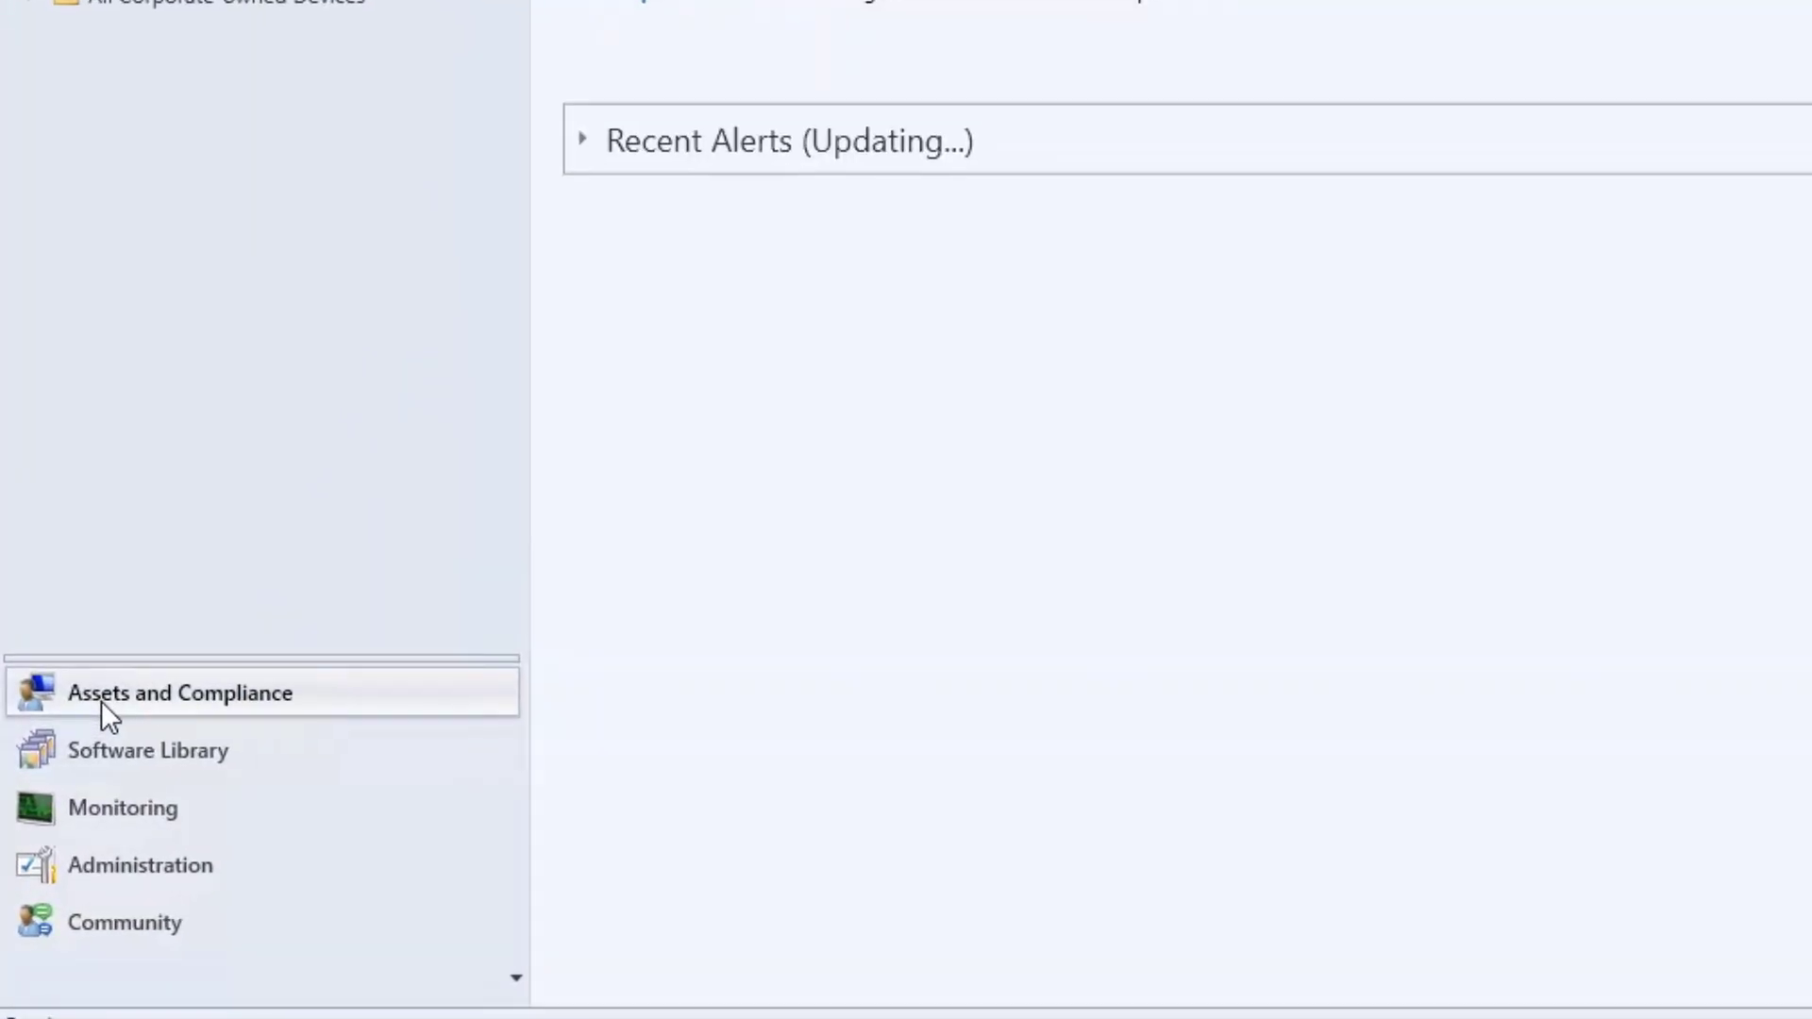
pyautogui.click(166, 11)
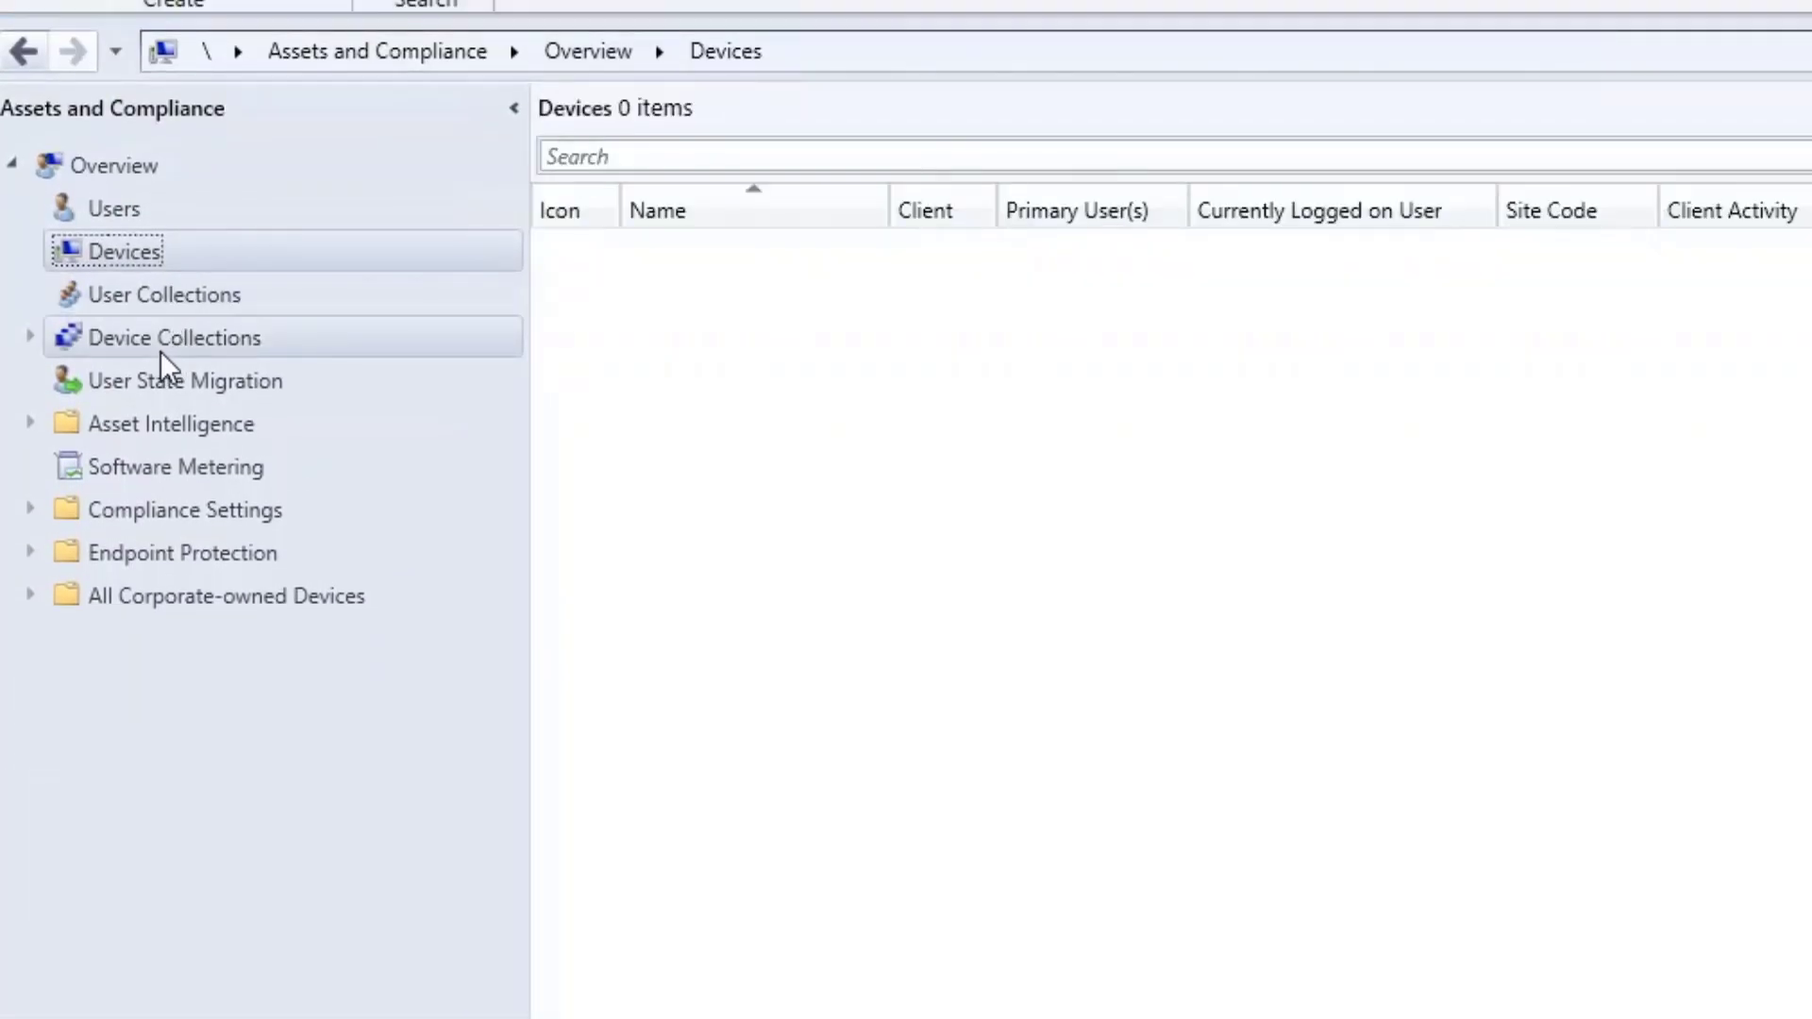
pyautogui.click(162, 343)
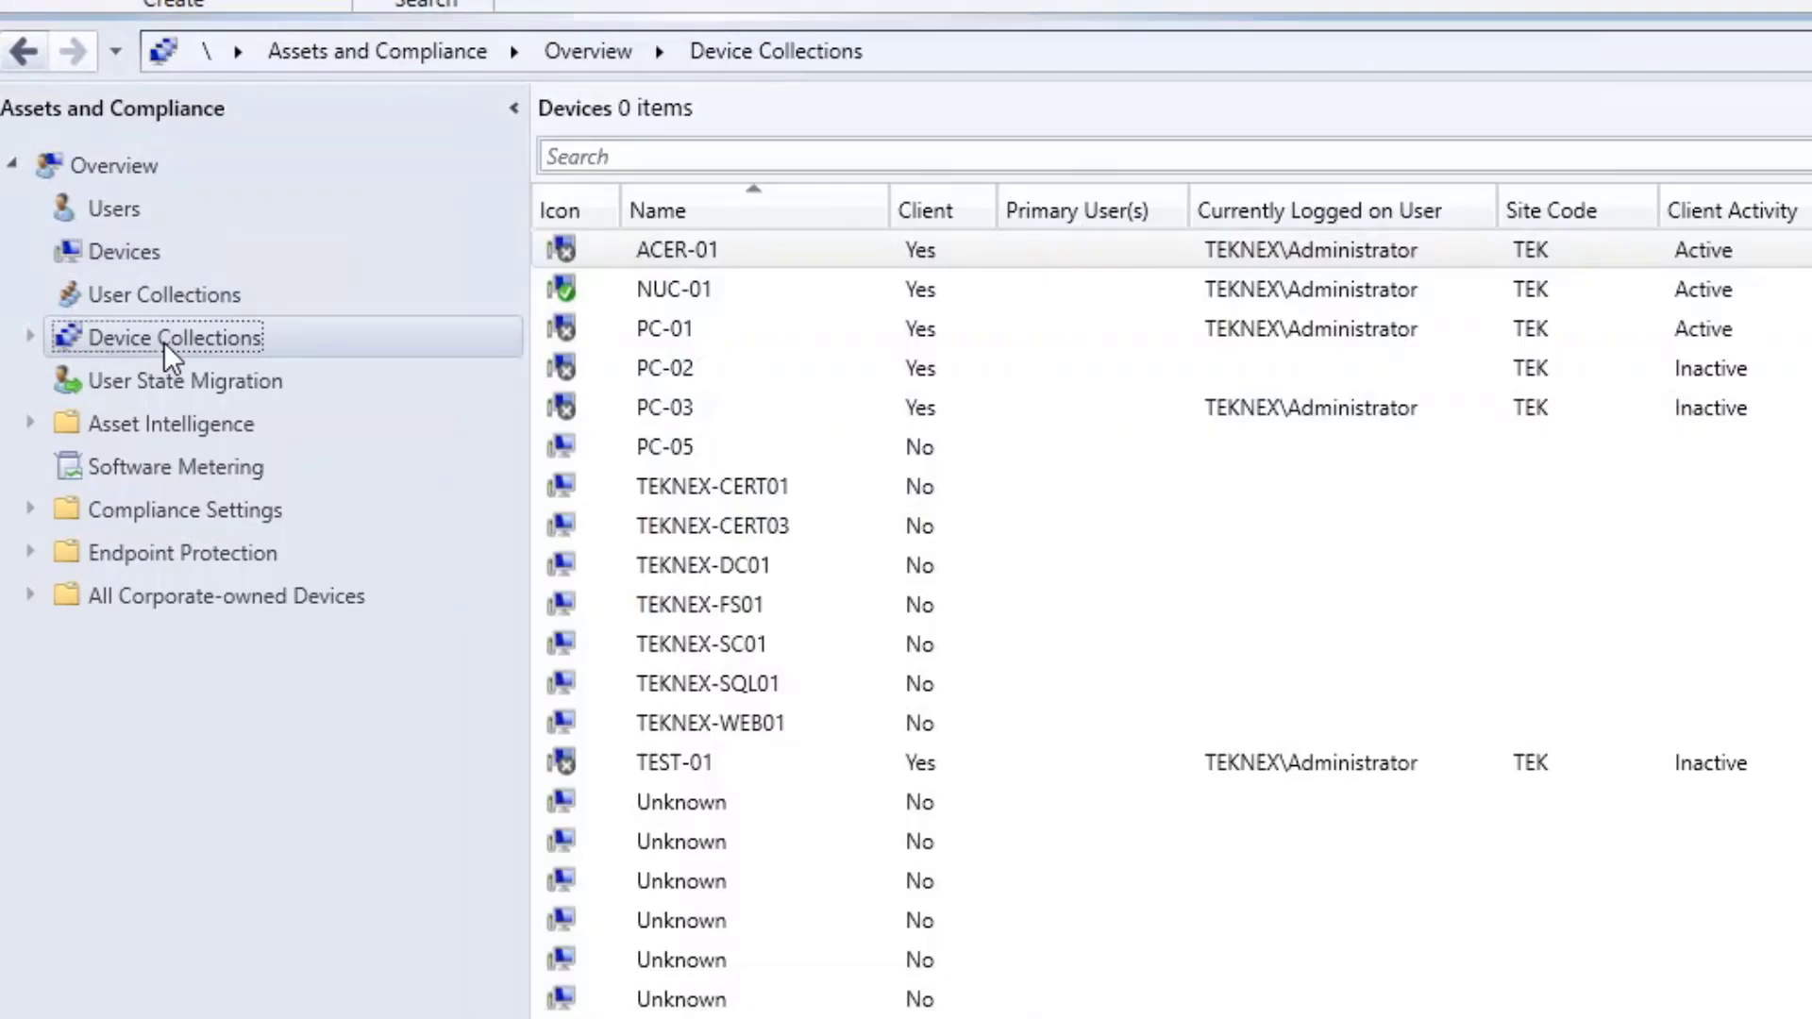
pyautogui.click(33, 340)
pyautogui.click(131, 475)
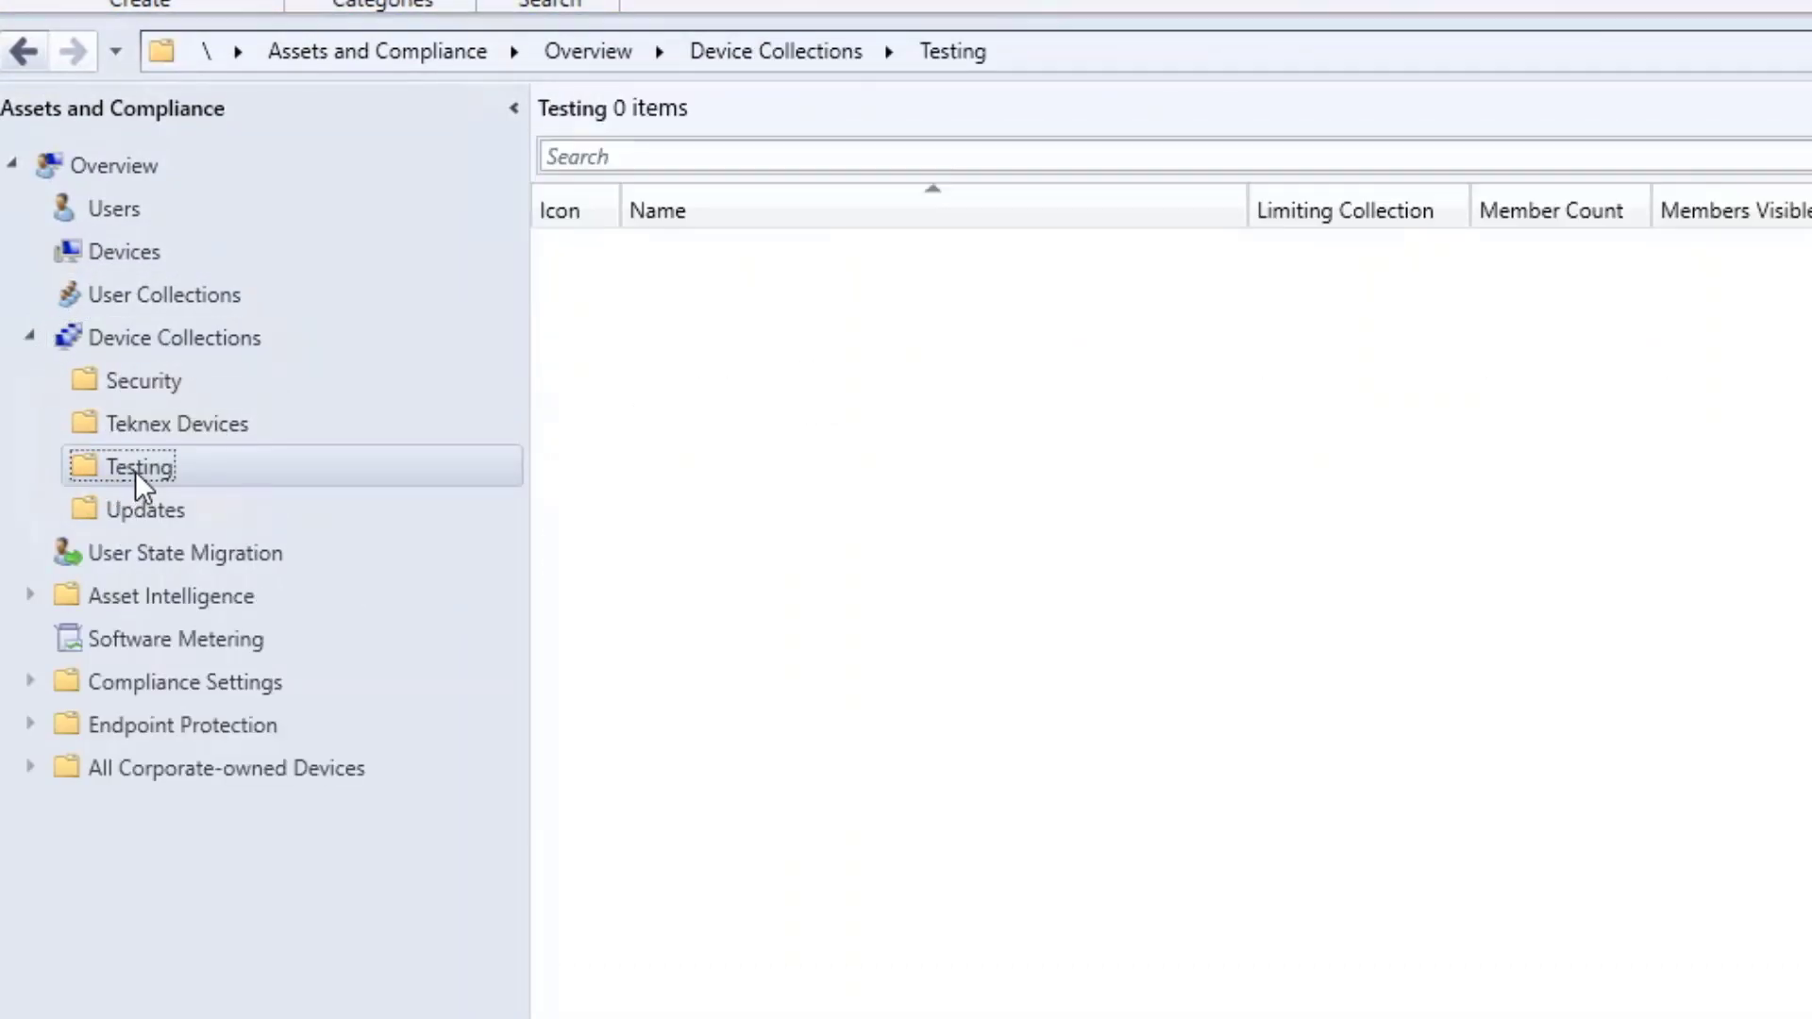
pyautogui.click(759, 291)
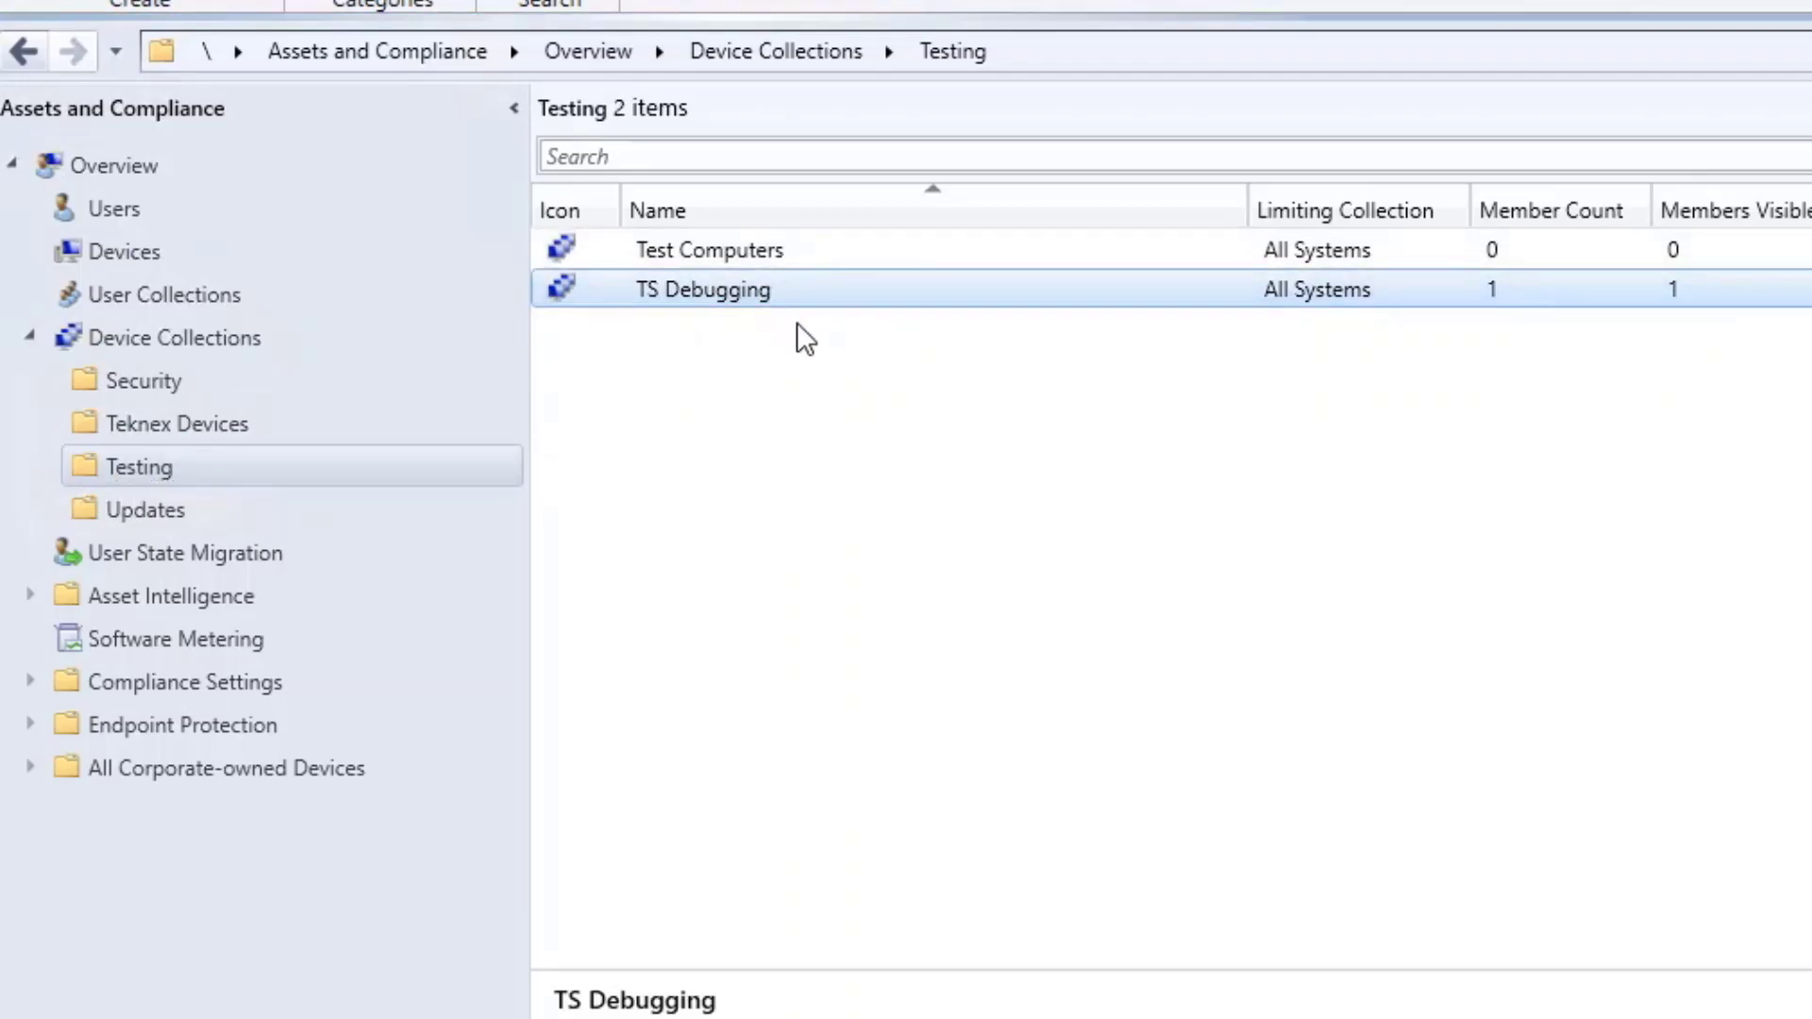
pyautogui.doubleClick(1501, 293)
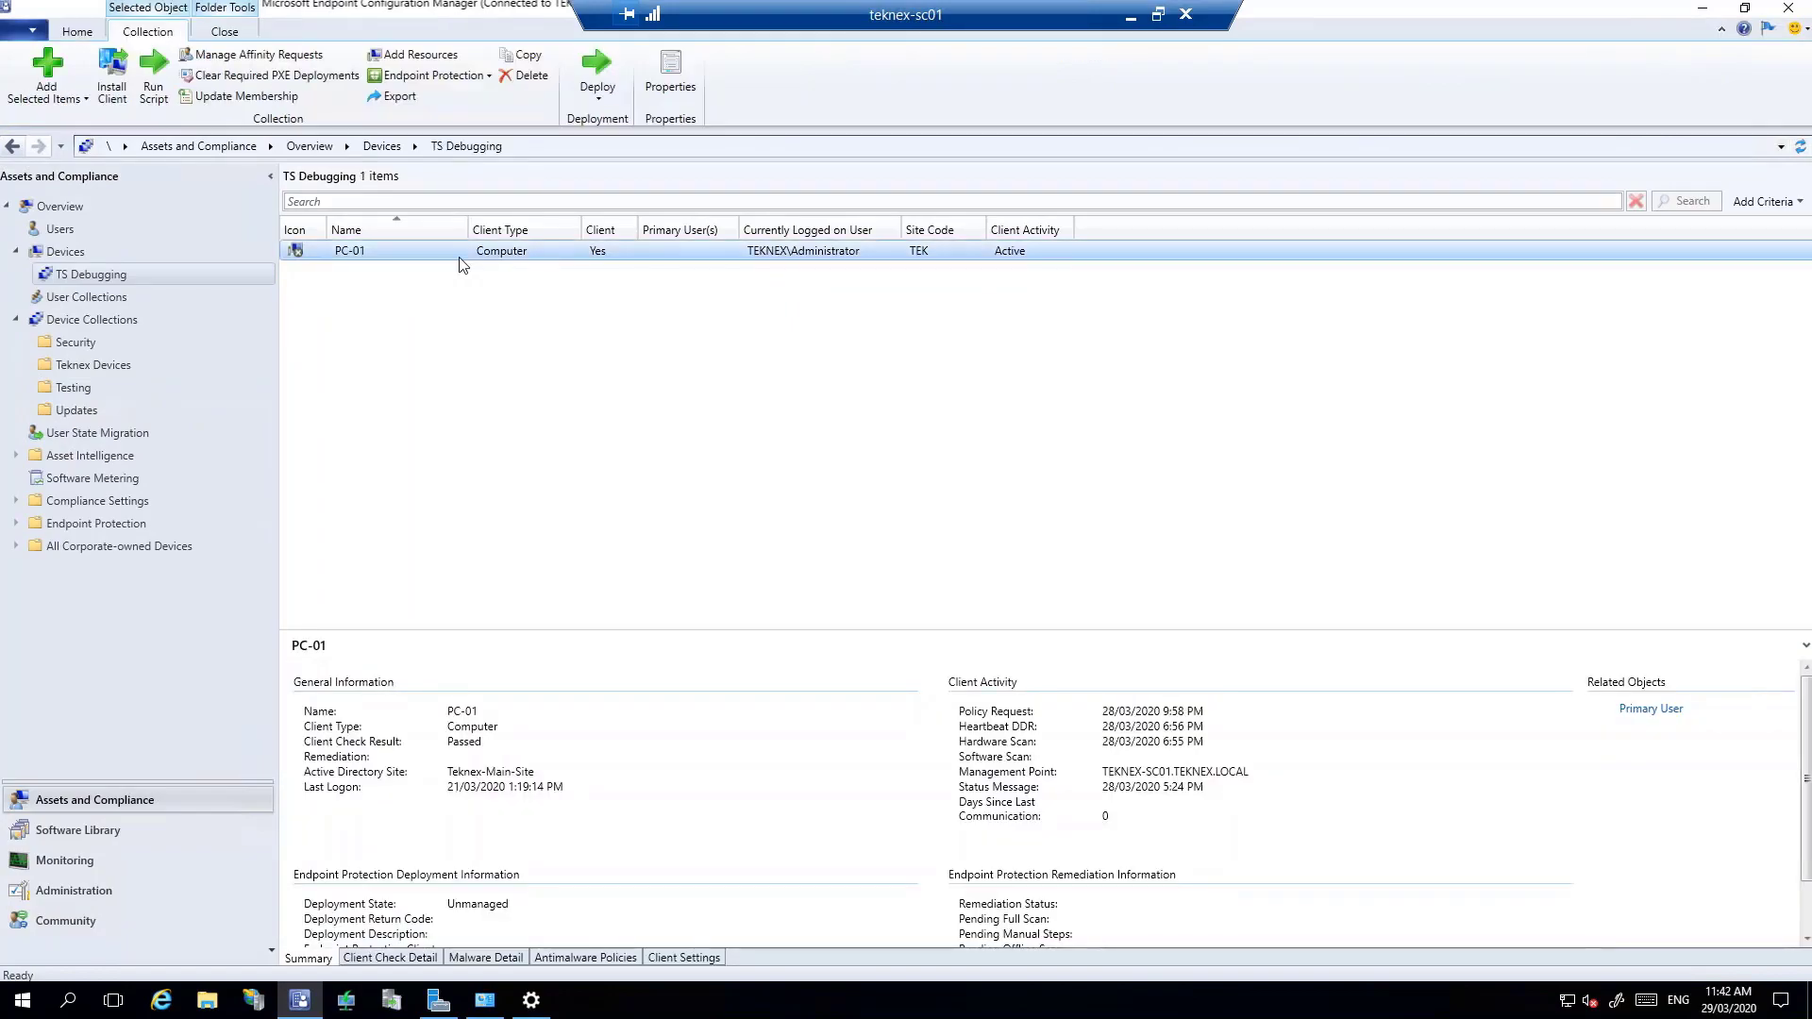
# Step: Return to the task sequences in the Software Library and check the existing deployments of Win 10 Ent (x64)
pyautogui.click(112, 837)
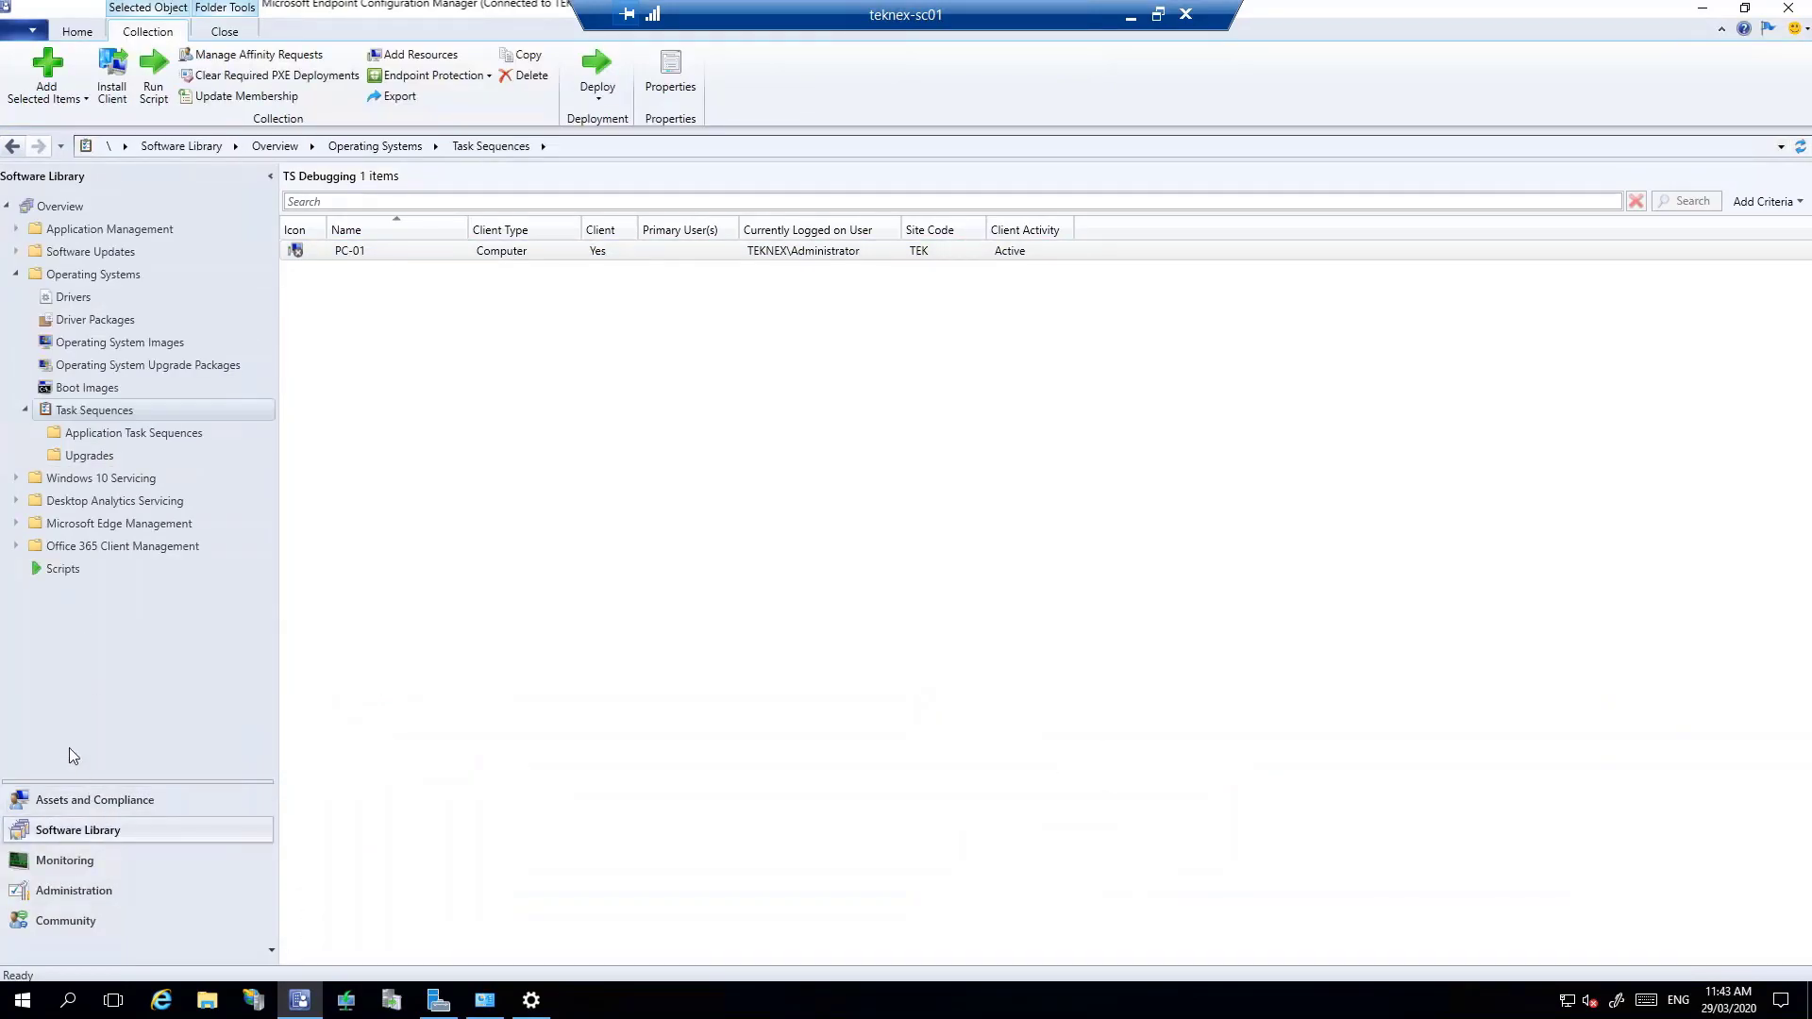
pyautogui.click(430, 273)
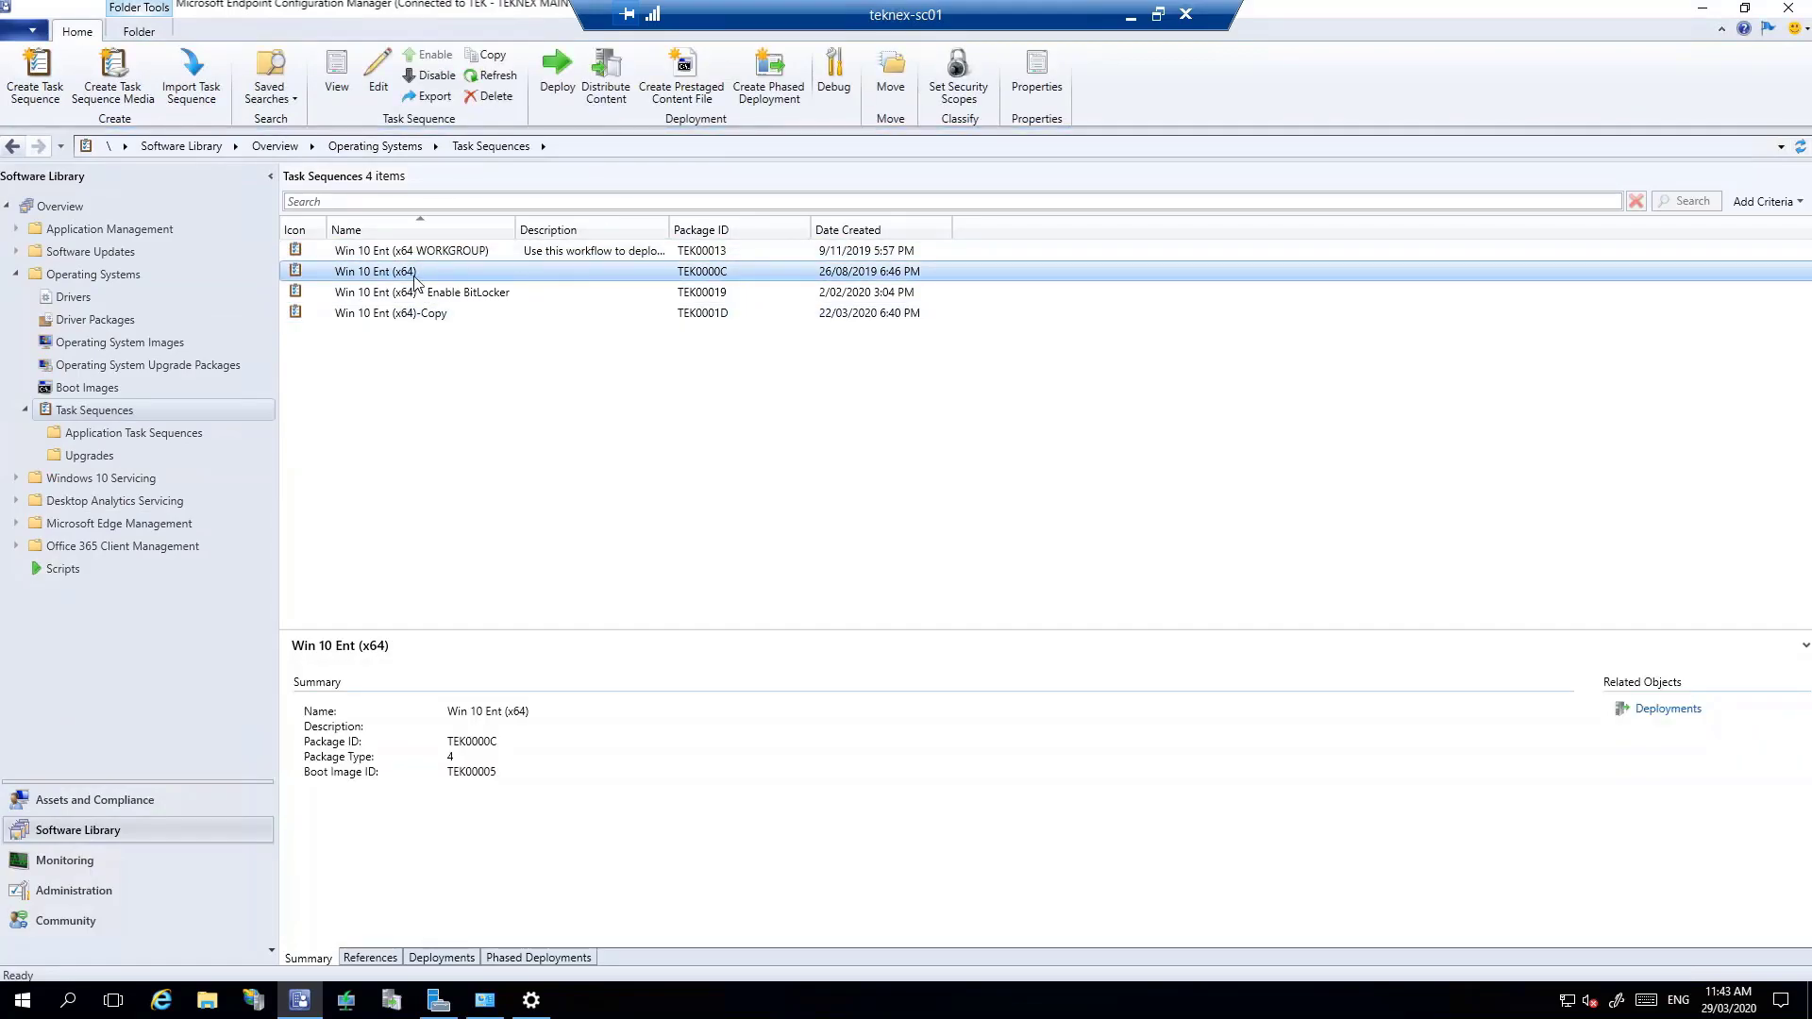
pyautogui.click(440, 958)
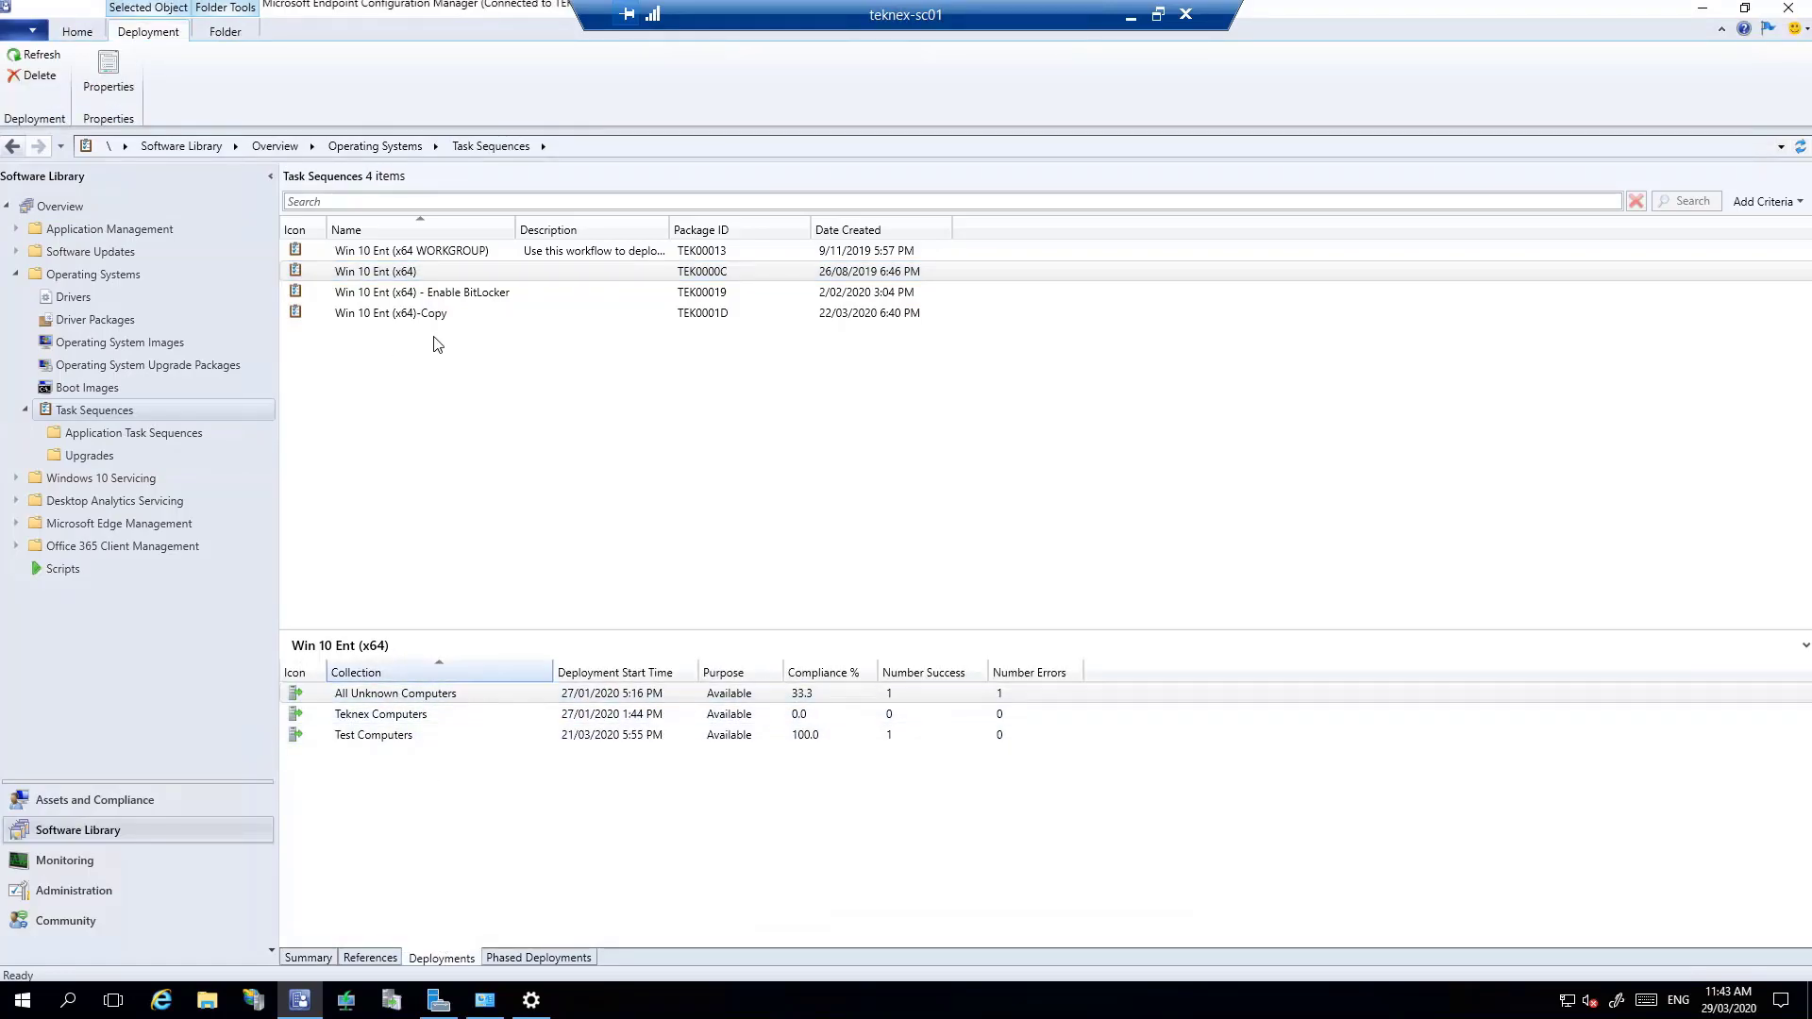
# Step: Start a debug deployment for the Win 10 Ent (x64) task sequence
pyautogui.click(444, 270)
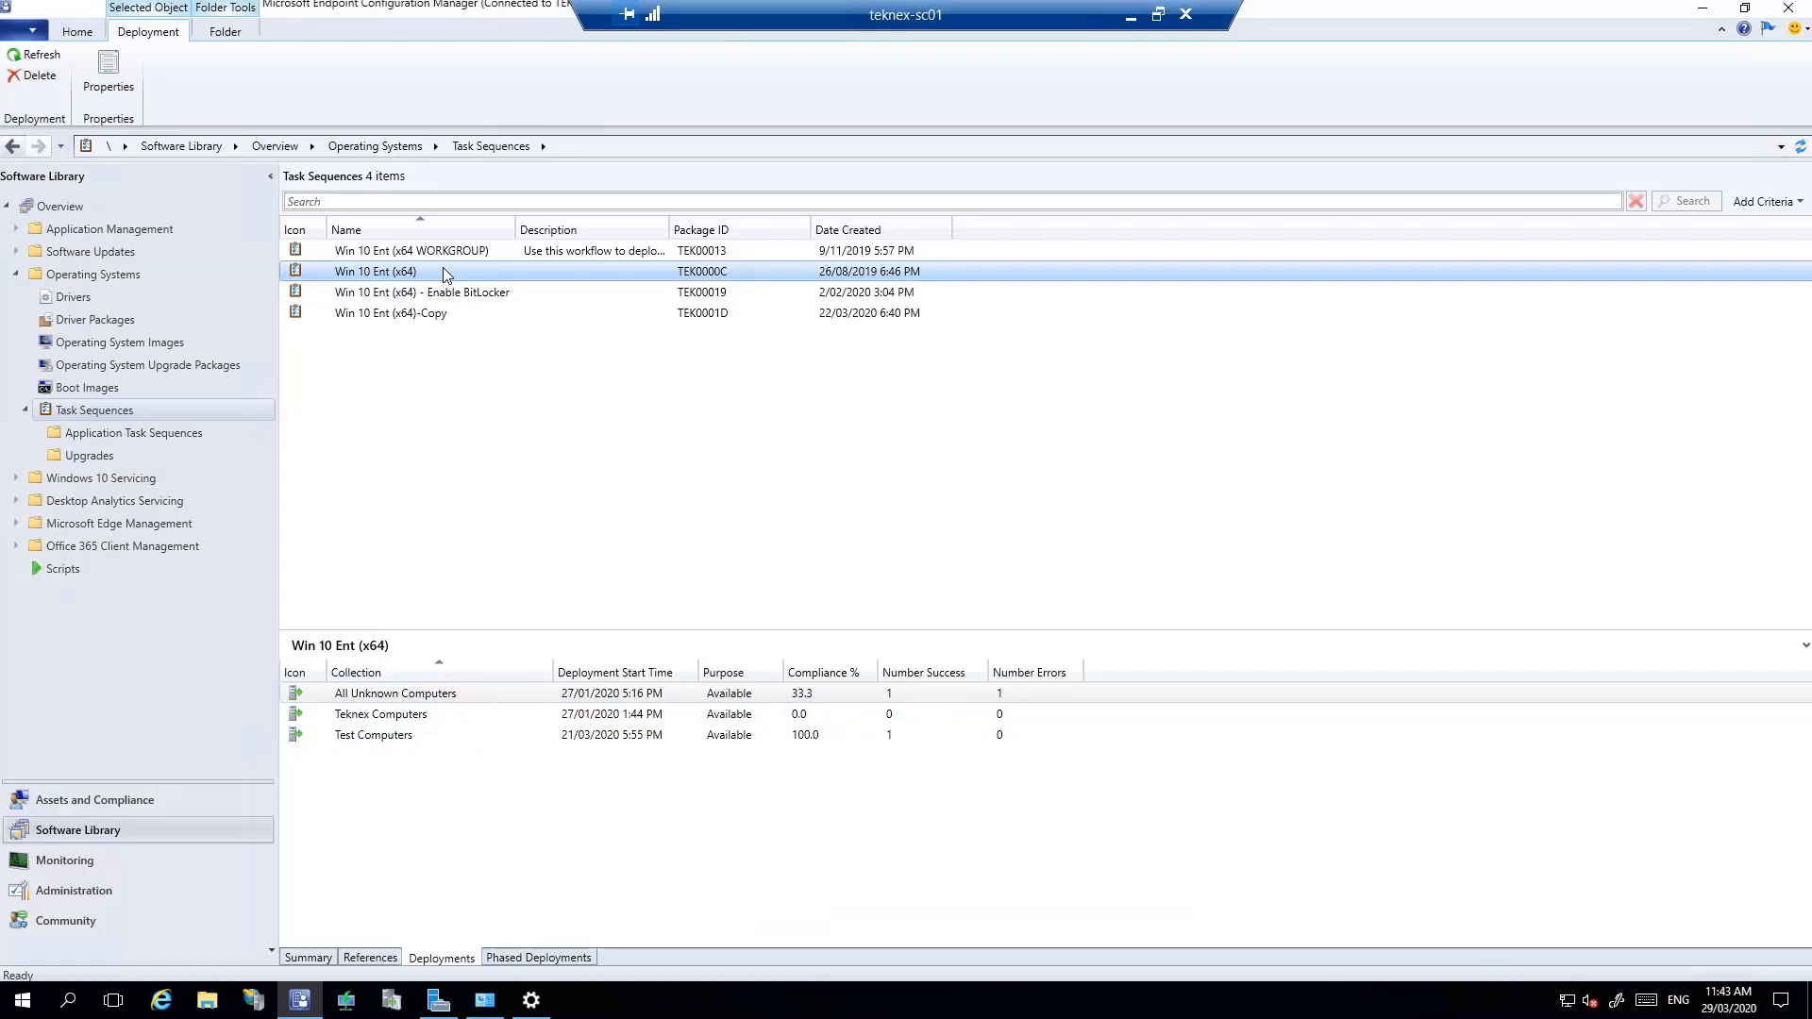
pyautogui.click(77, 33)
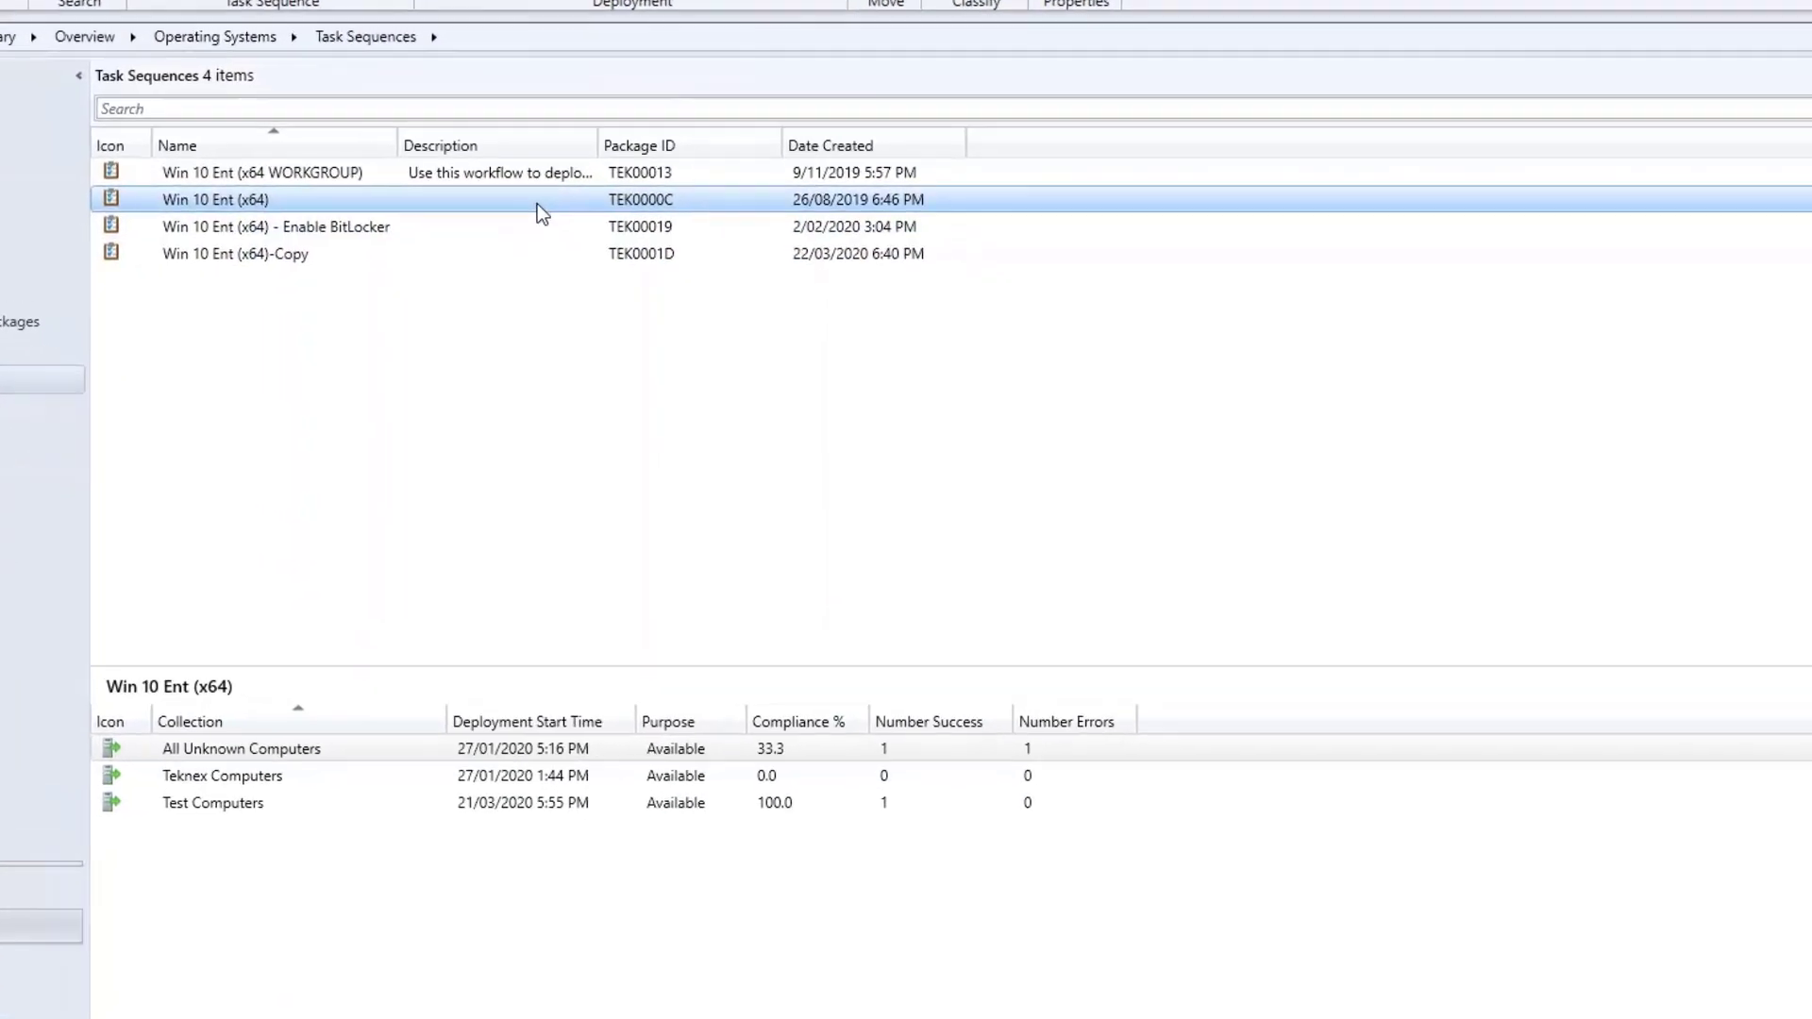
pyautogui.rightClick(622, 273)
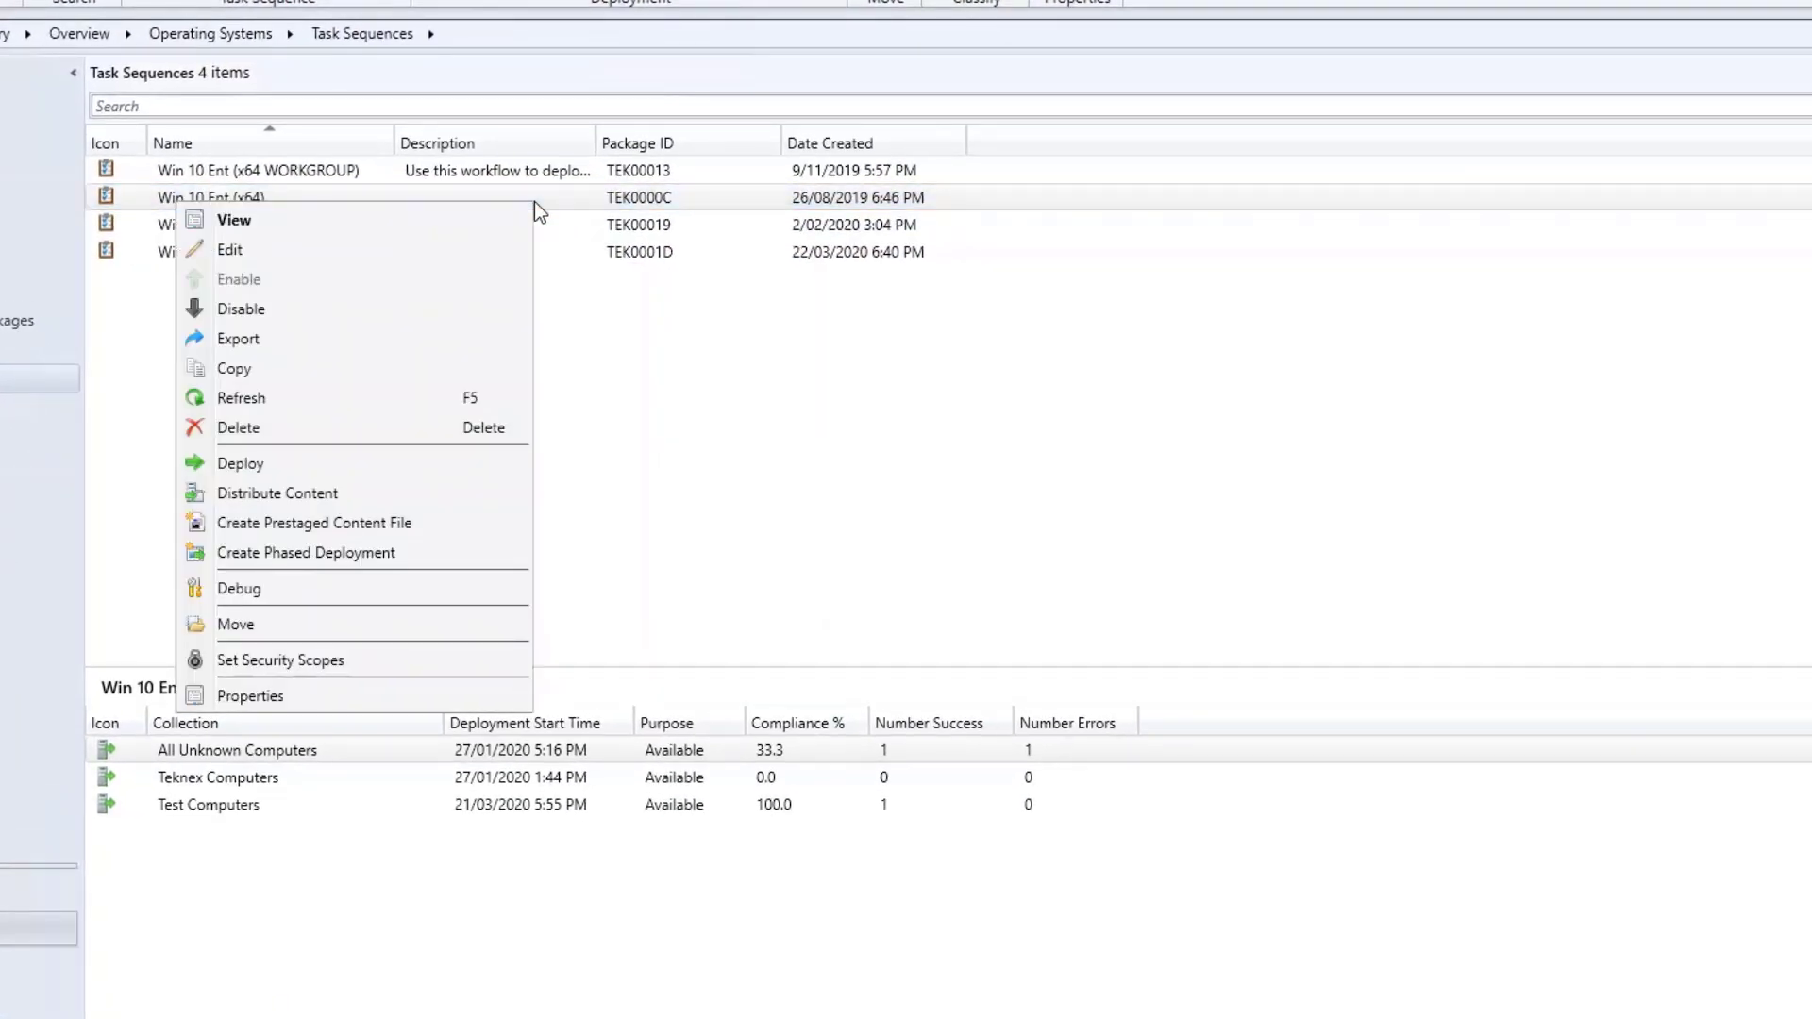
pyautogui.click(239, 589)
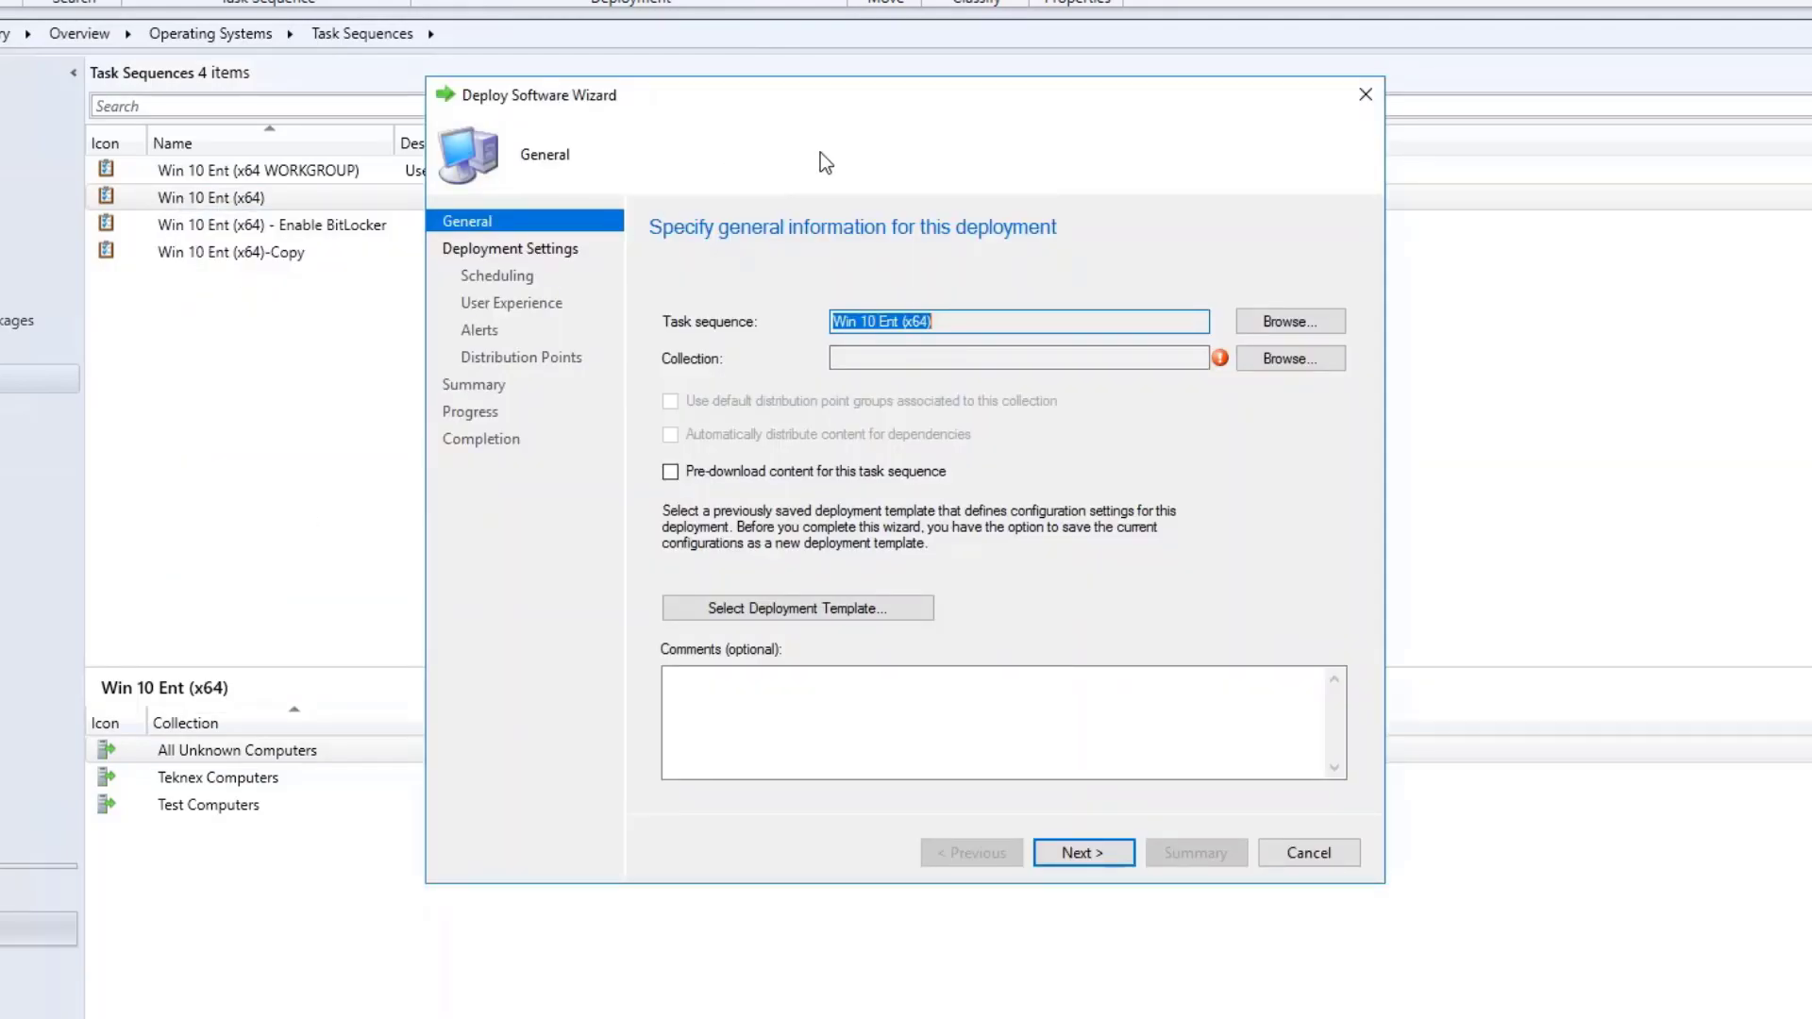
# Step: Set the deployment's collection to TS Debugging from the Testing folder and continue to the deployment settings
pyautogui.click(1281, 364)
pyautogui.click(1170, 625)
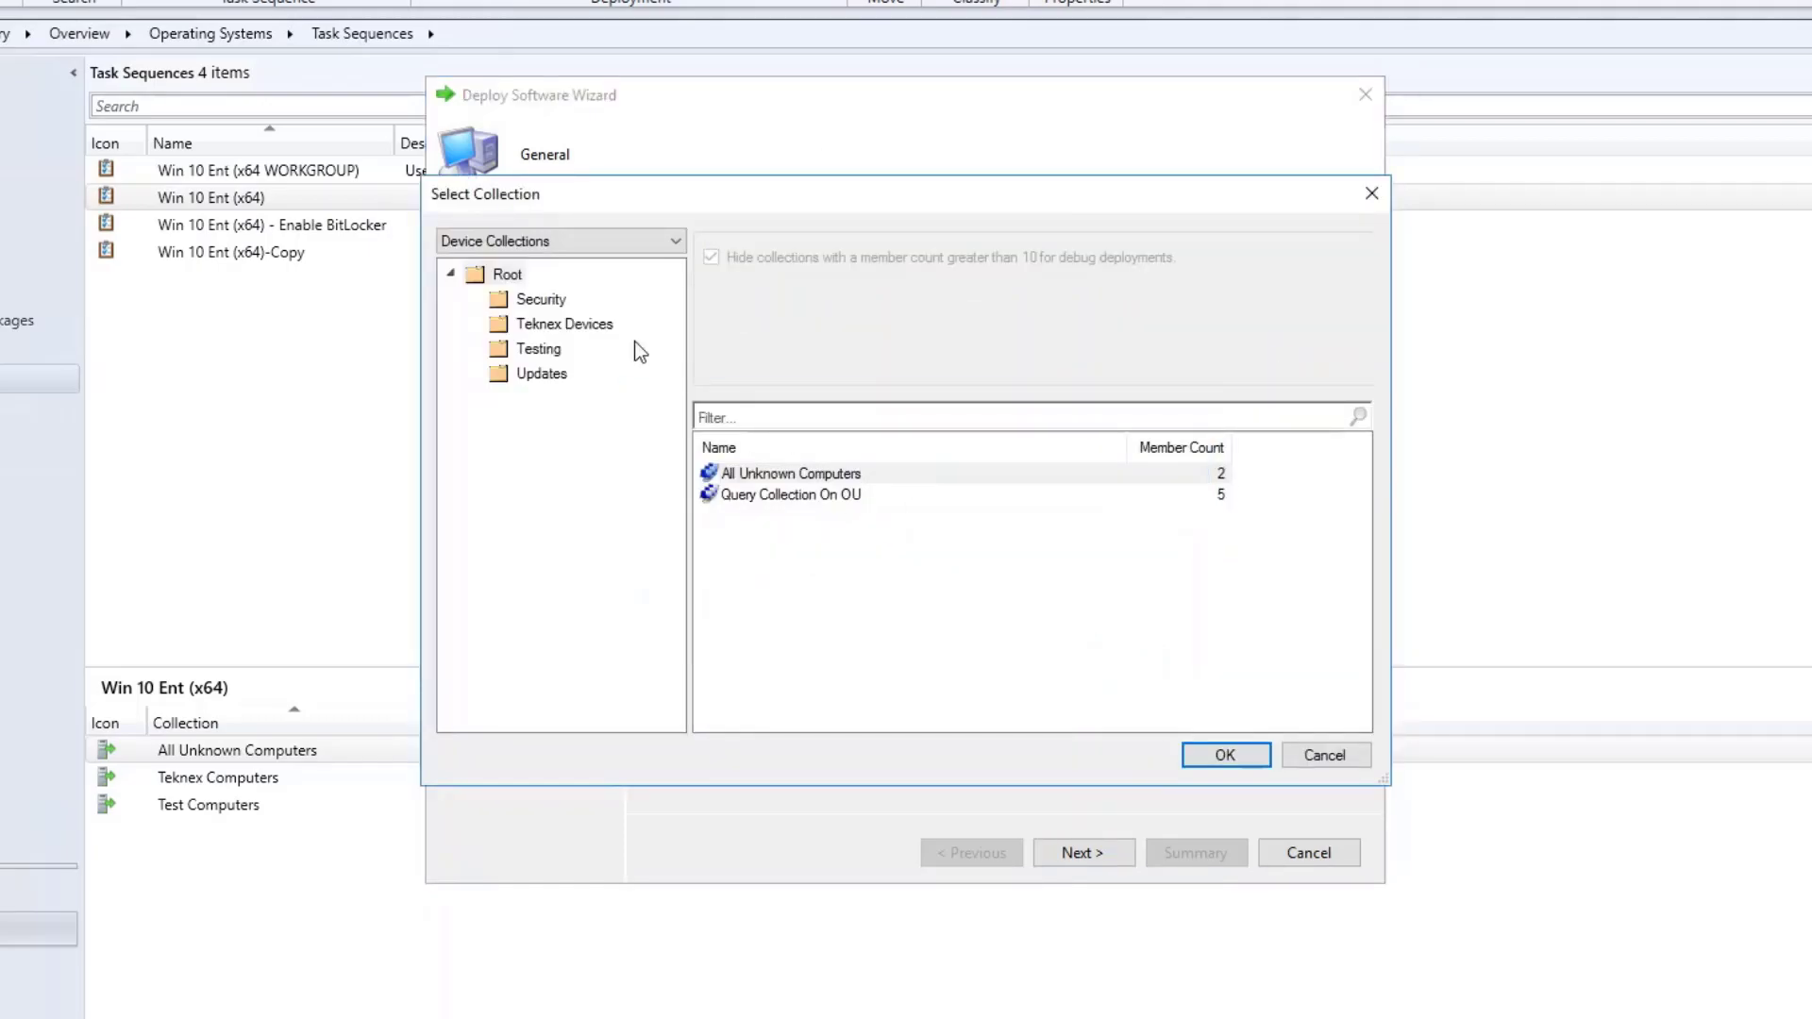
pyautogui.click(564, 324)
pyautogui.click(547, 348)
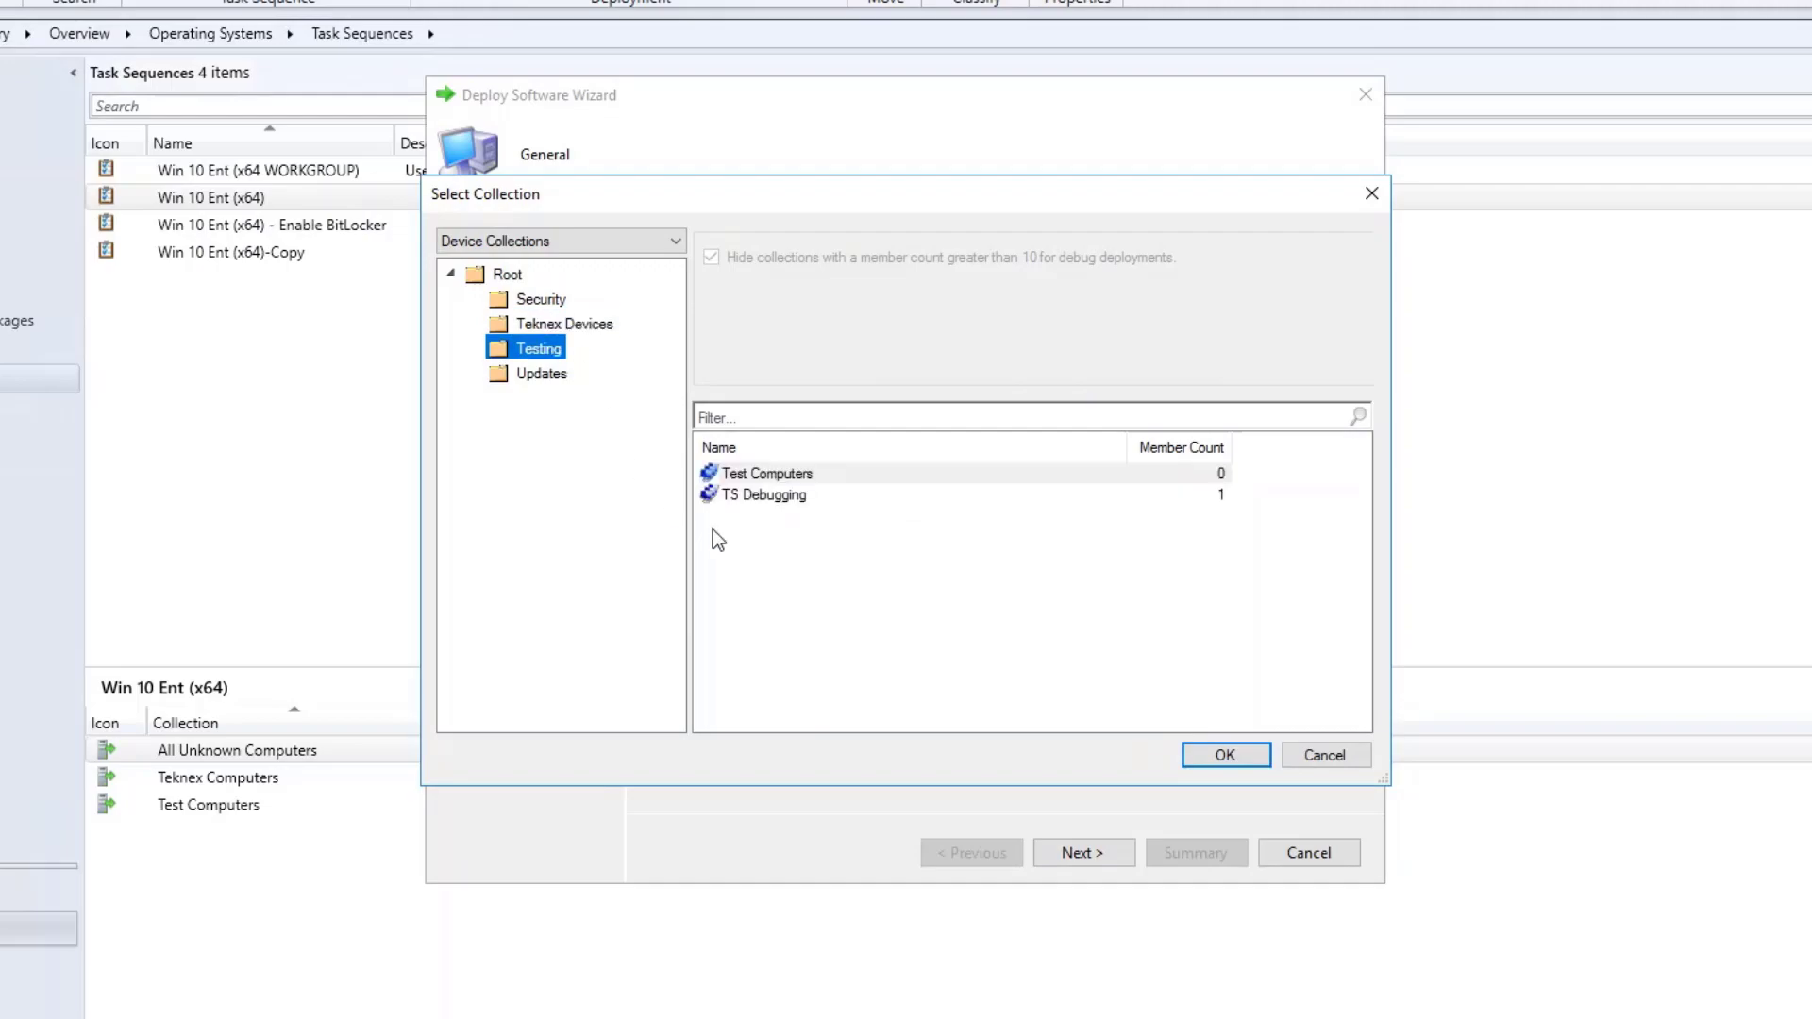
pyautogui.click(799, 500)
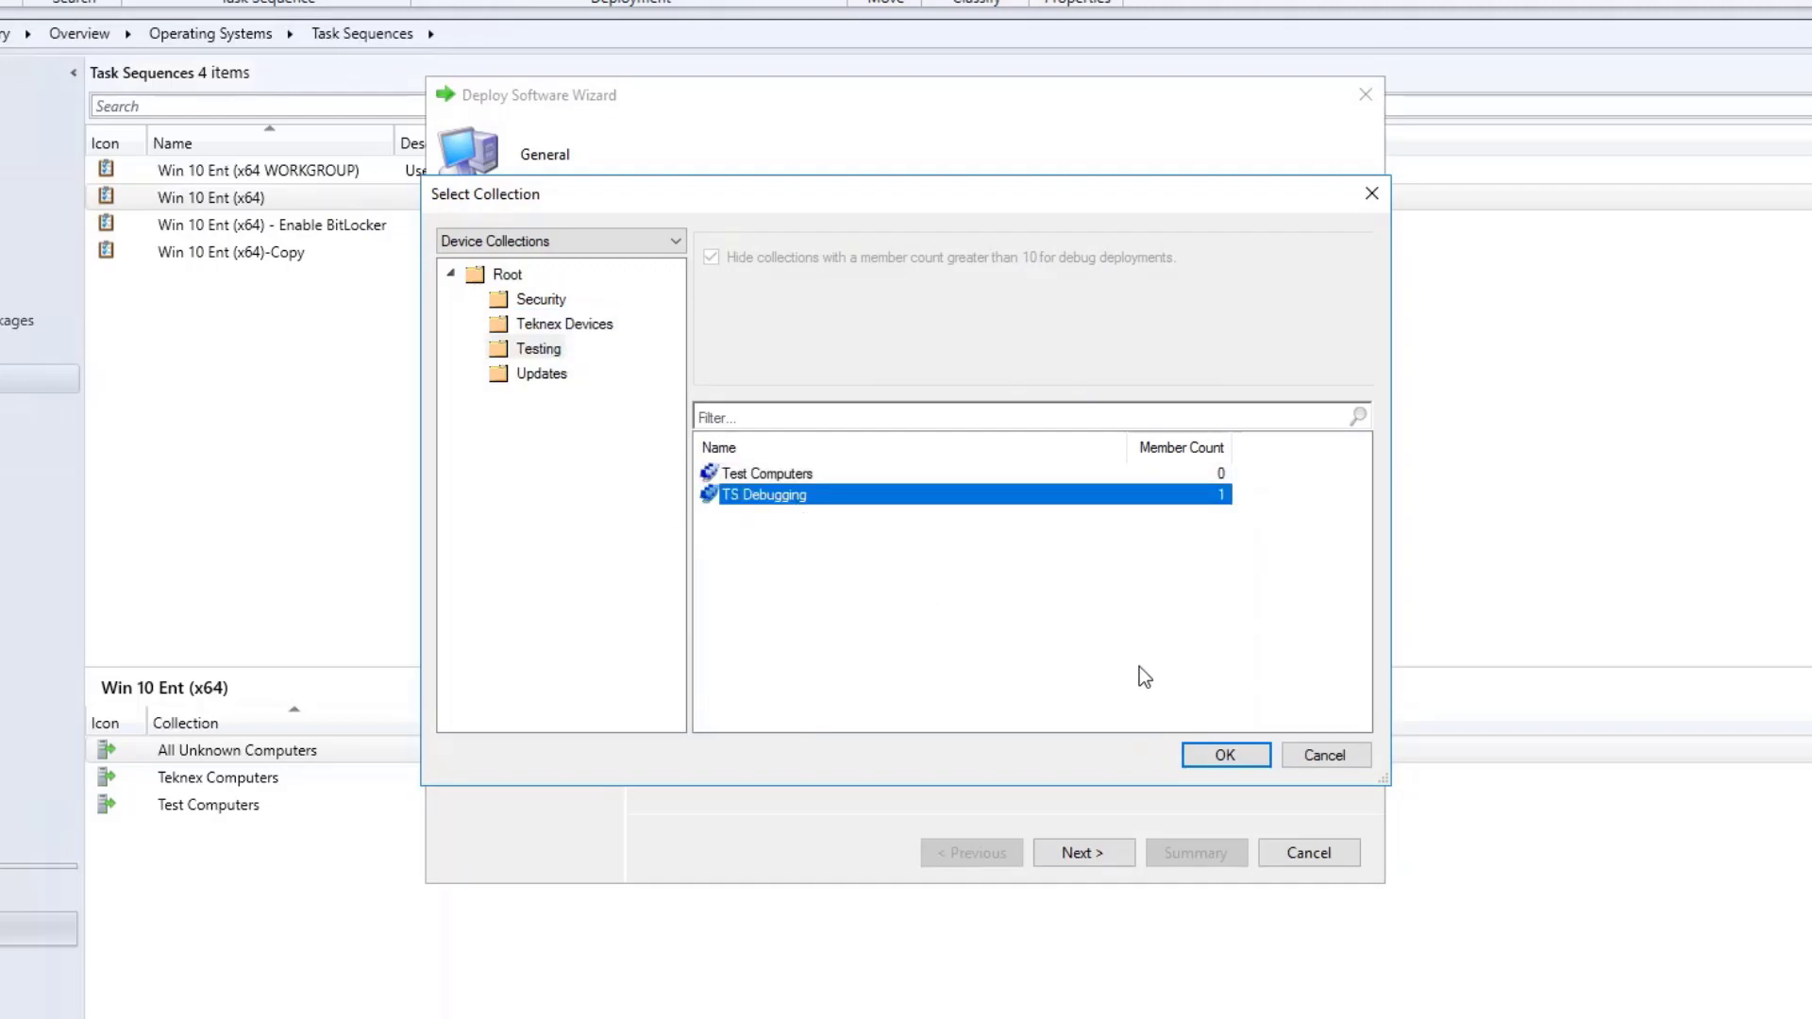
pyautogui.click(1226, 755)
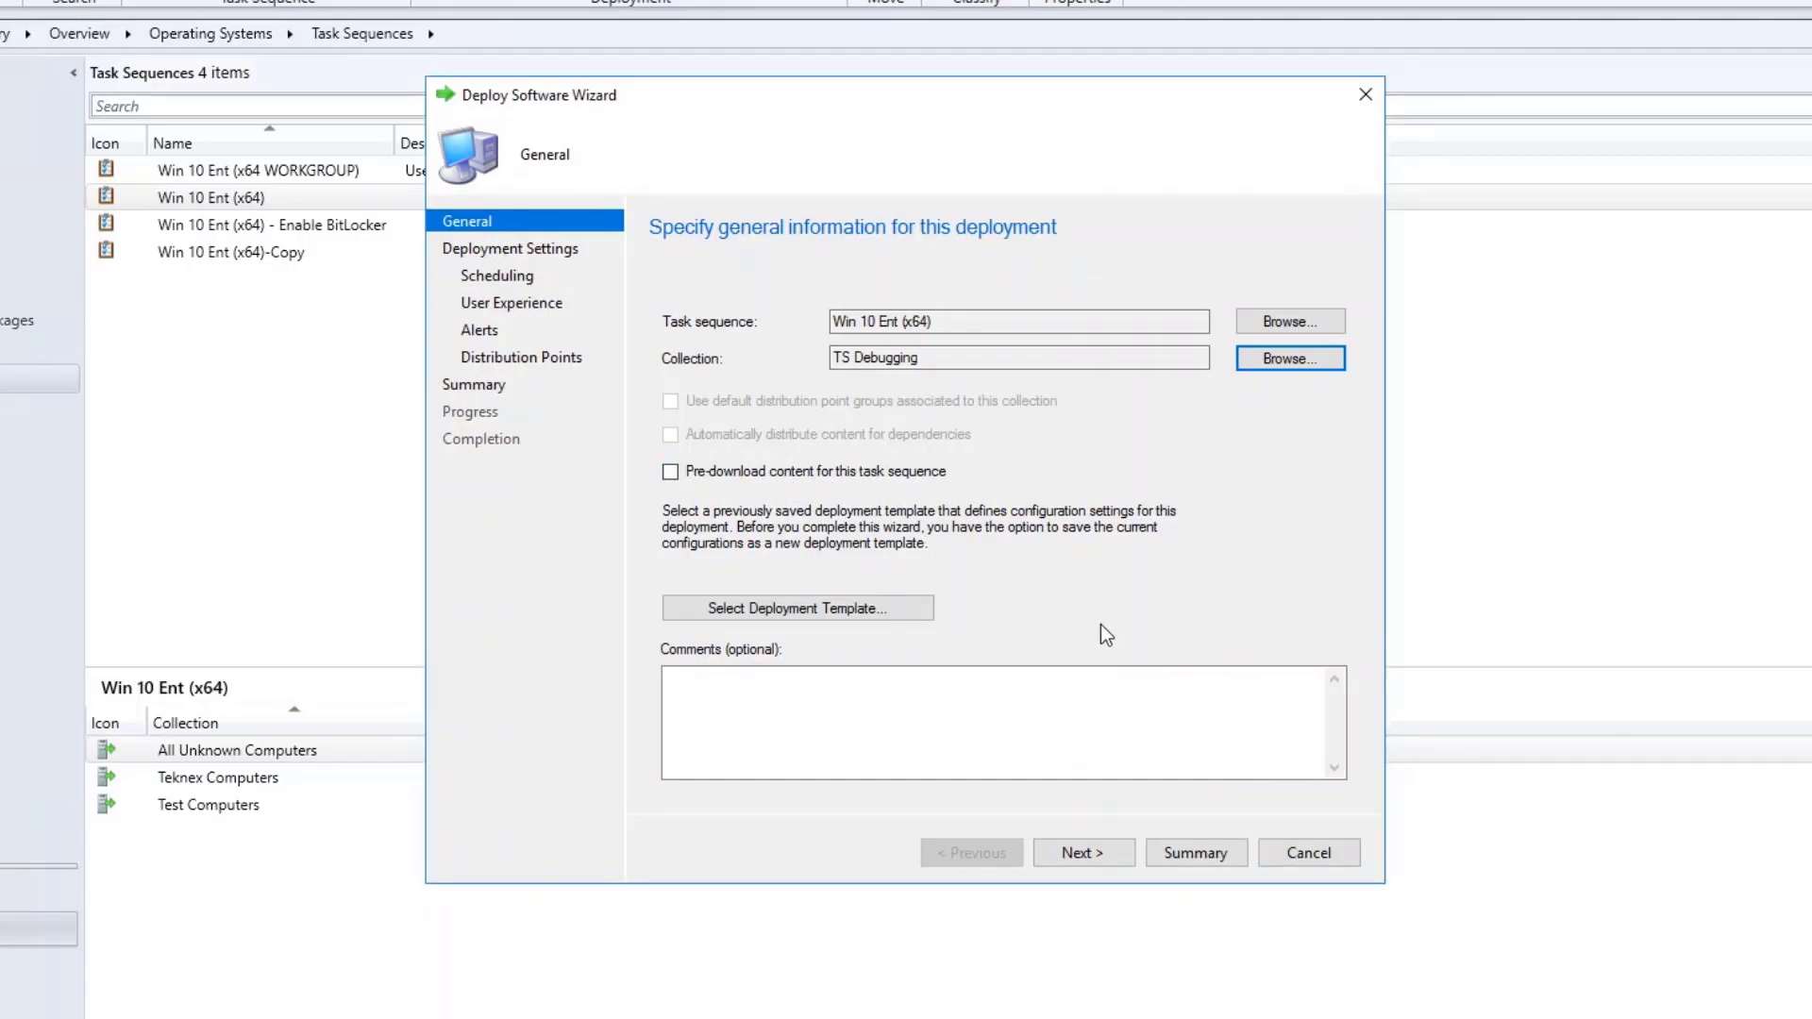
pyautogui.click(1101, 854)
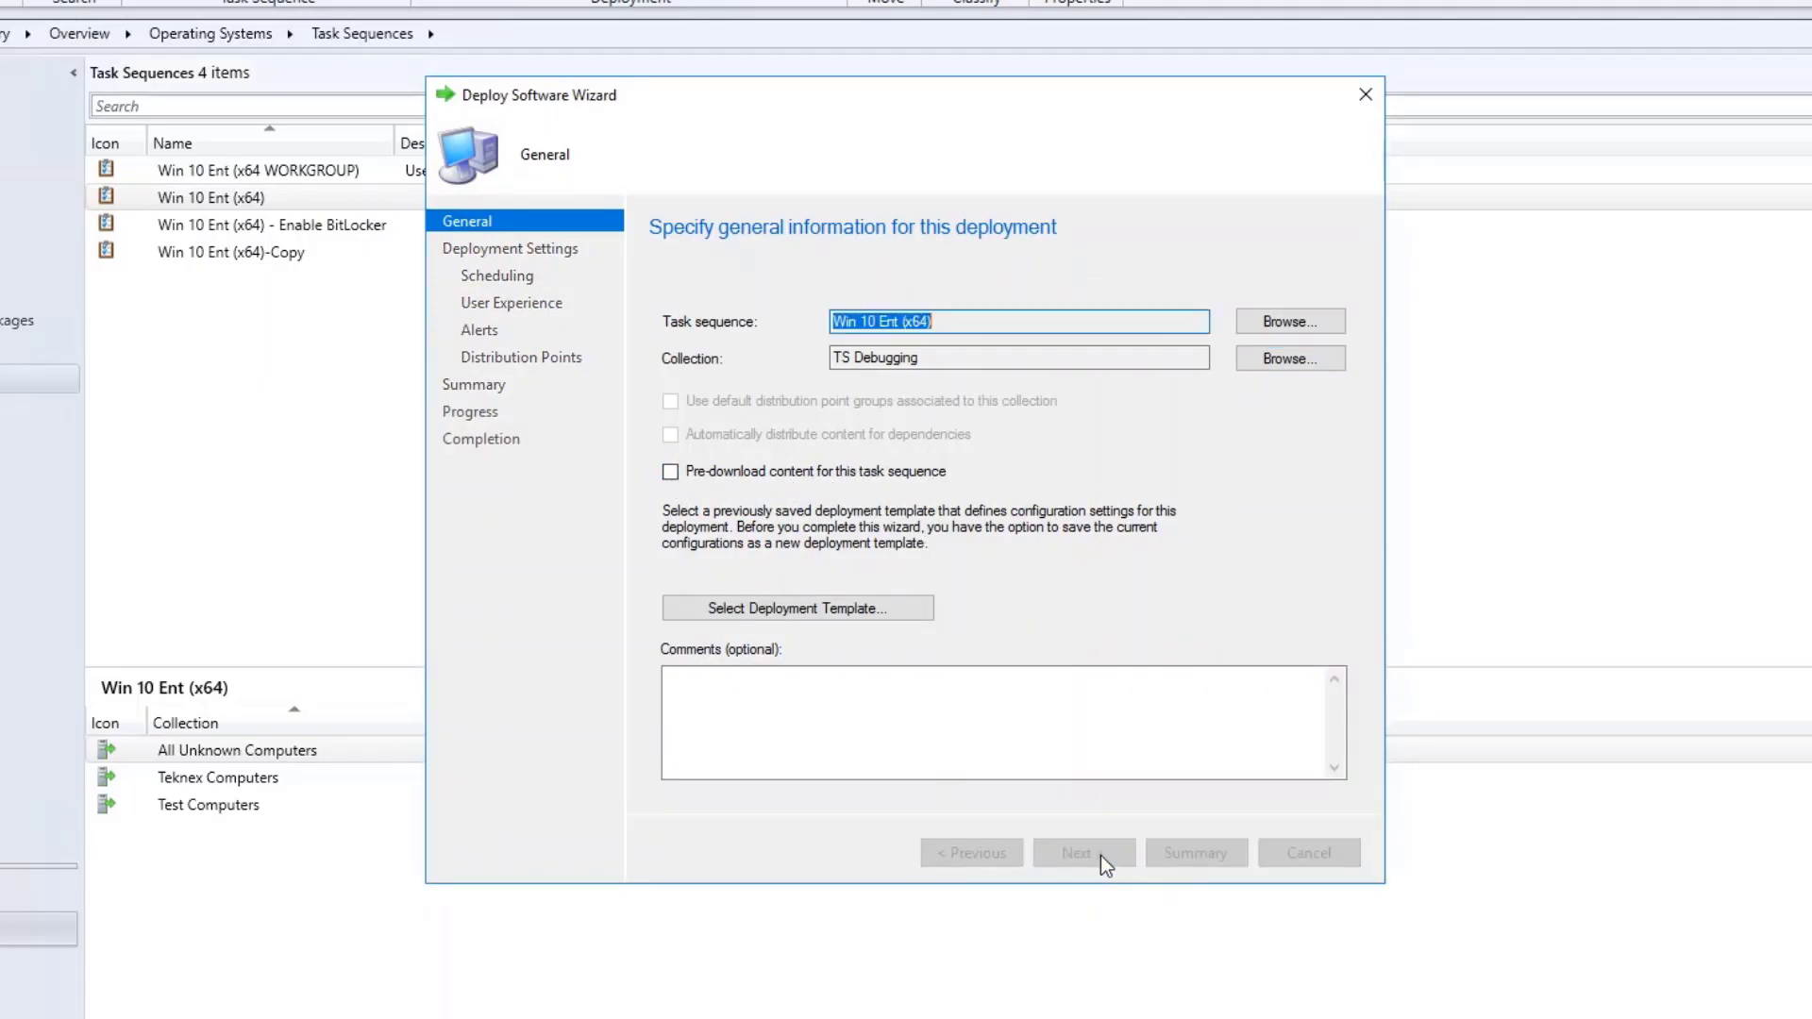
# Step: Make the task sequence available to Configuration Manager clients, media and PXE, and keep the scheduling defaults
pyautogui.click(752, 514)
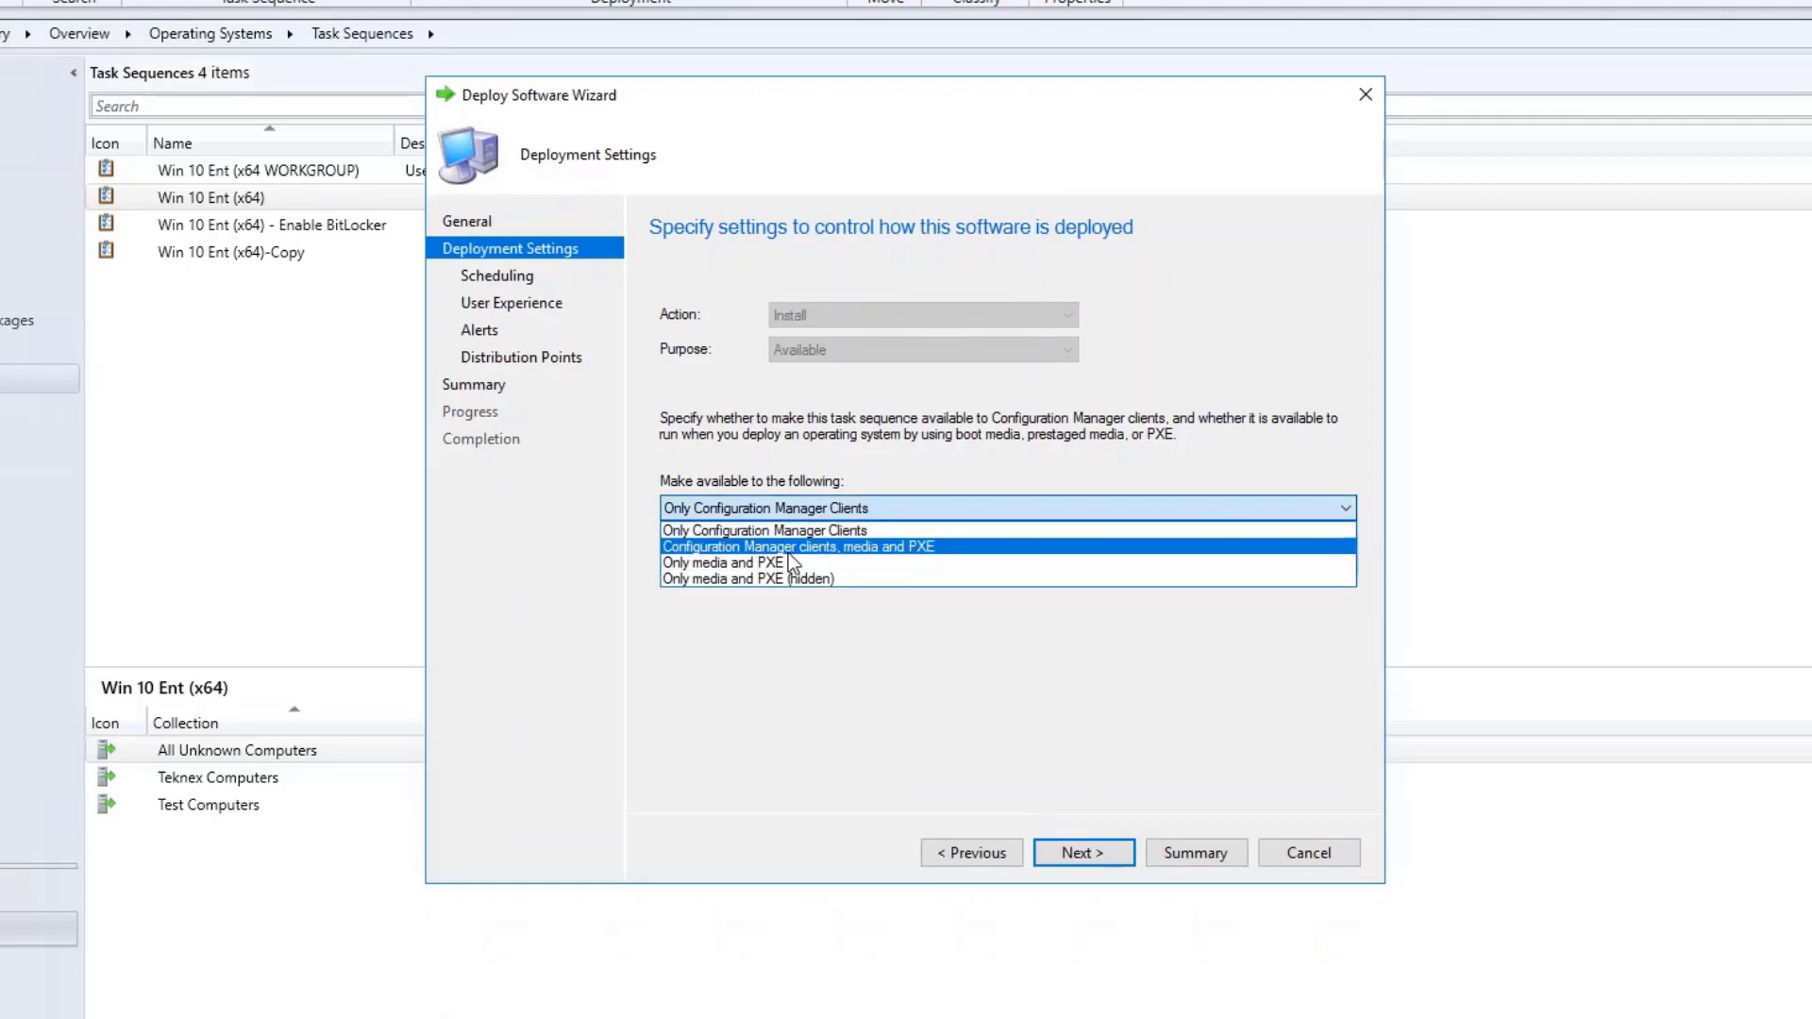
pyautogui.click(789, 551)
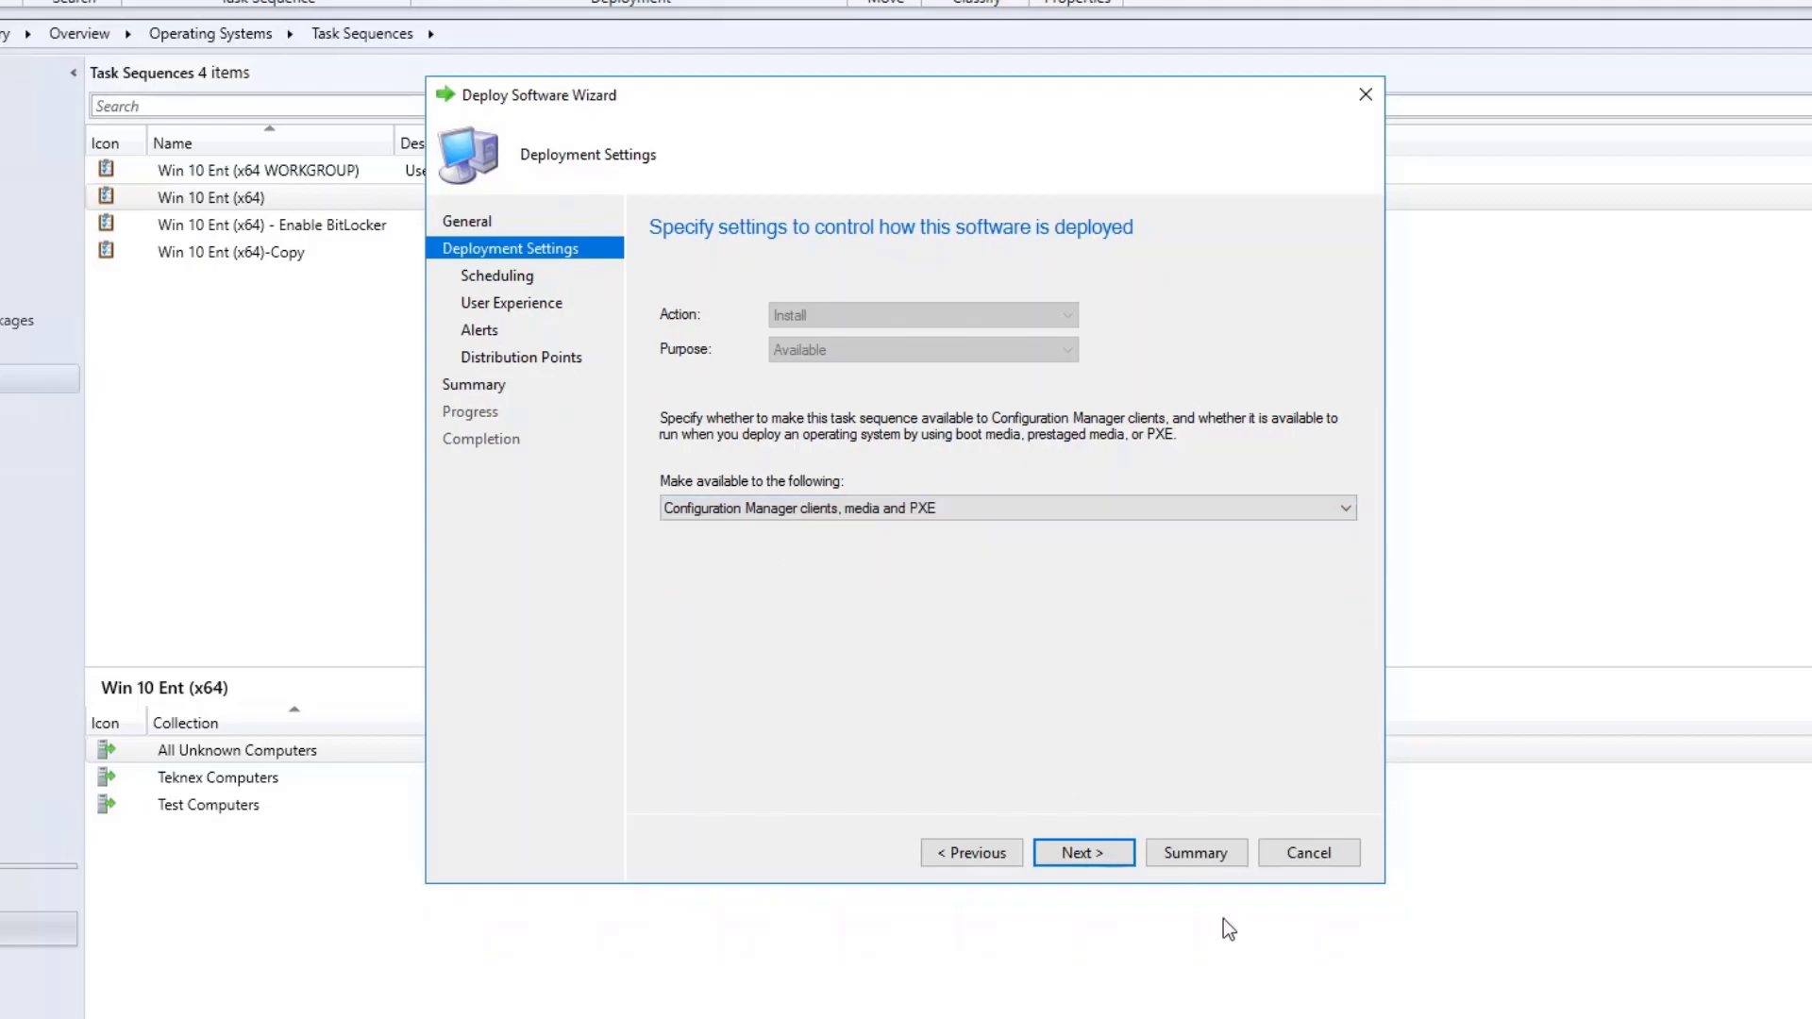
pyautogui.click(1081, 853)
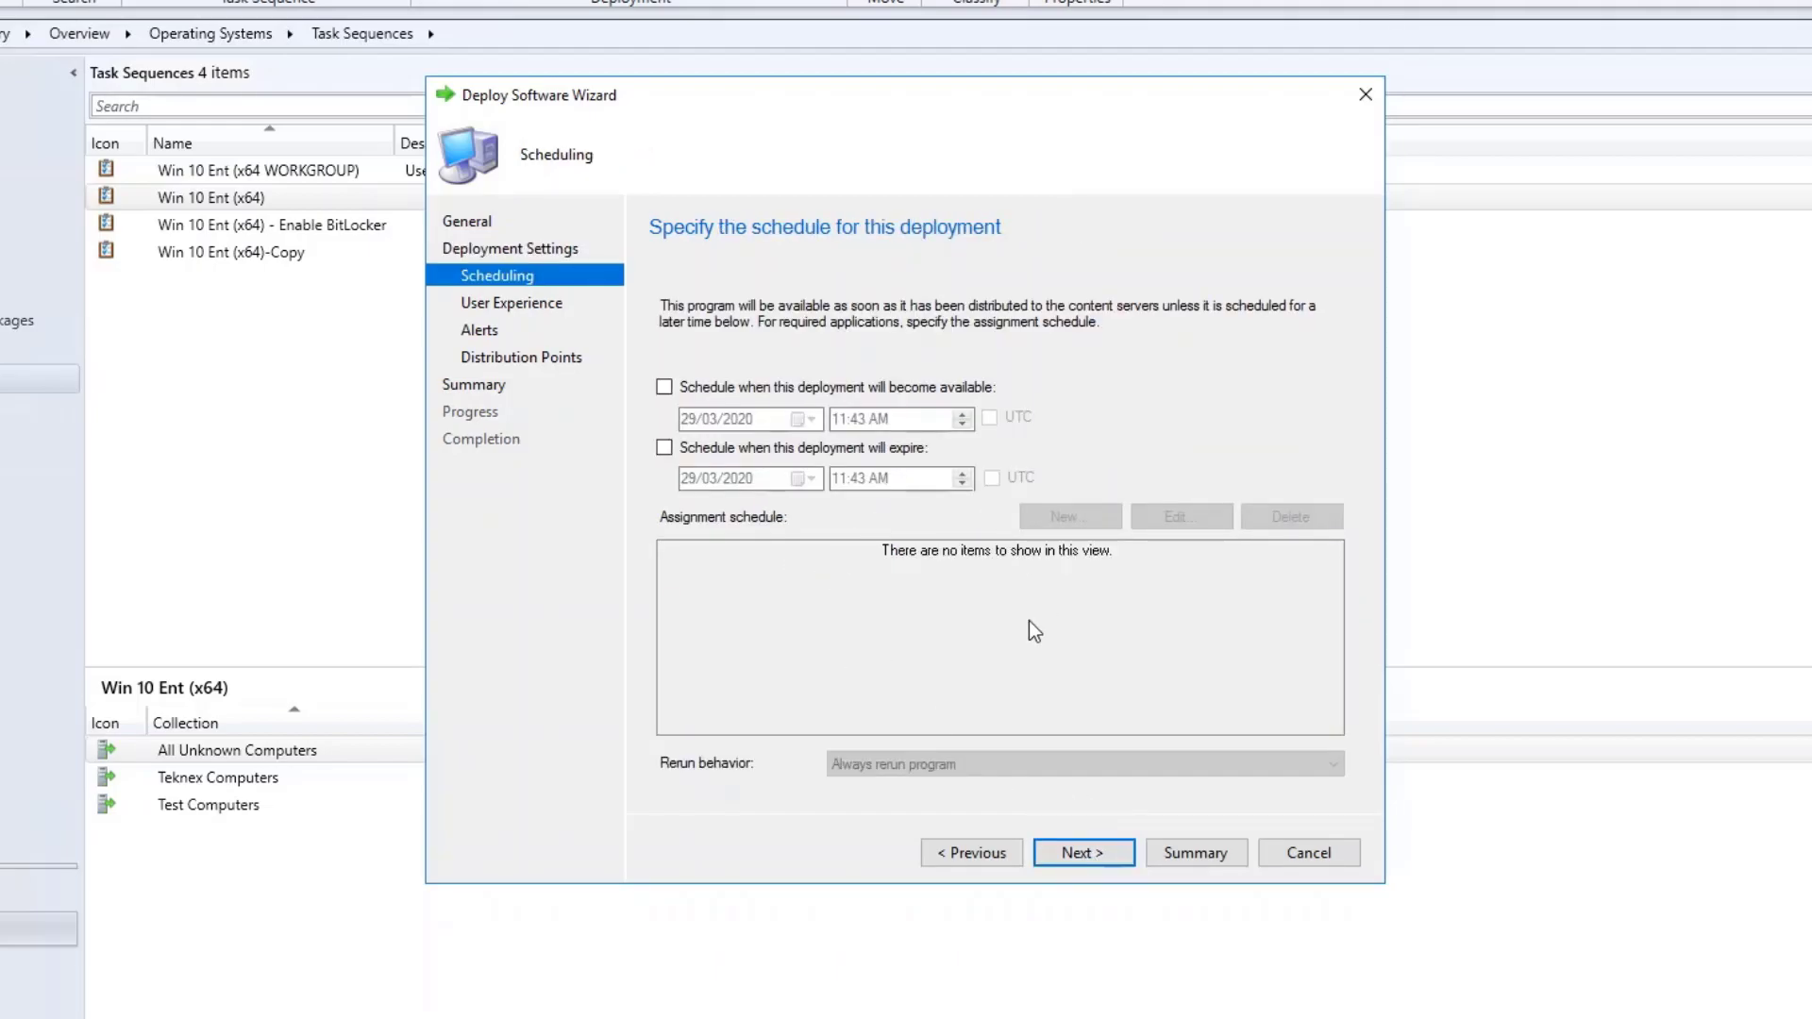
pyautogui.click(1091, 864)
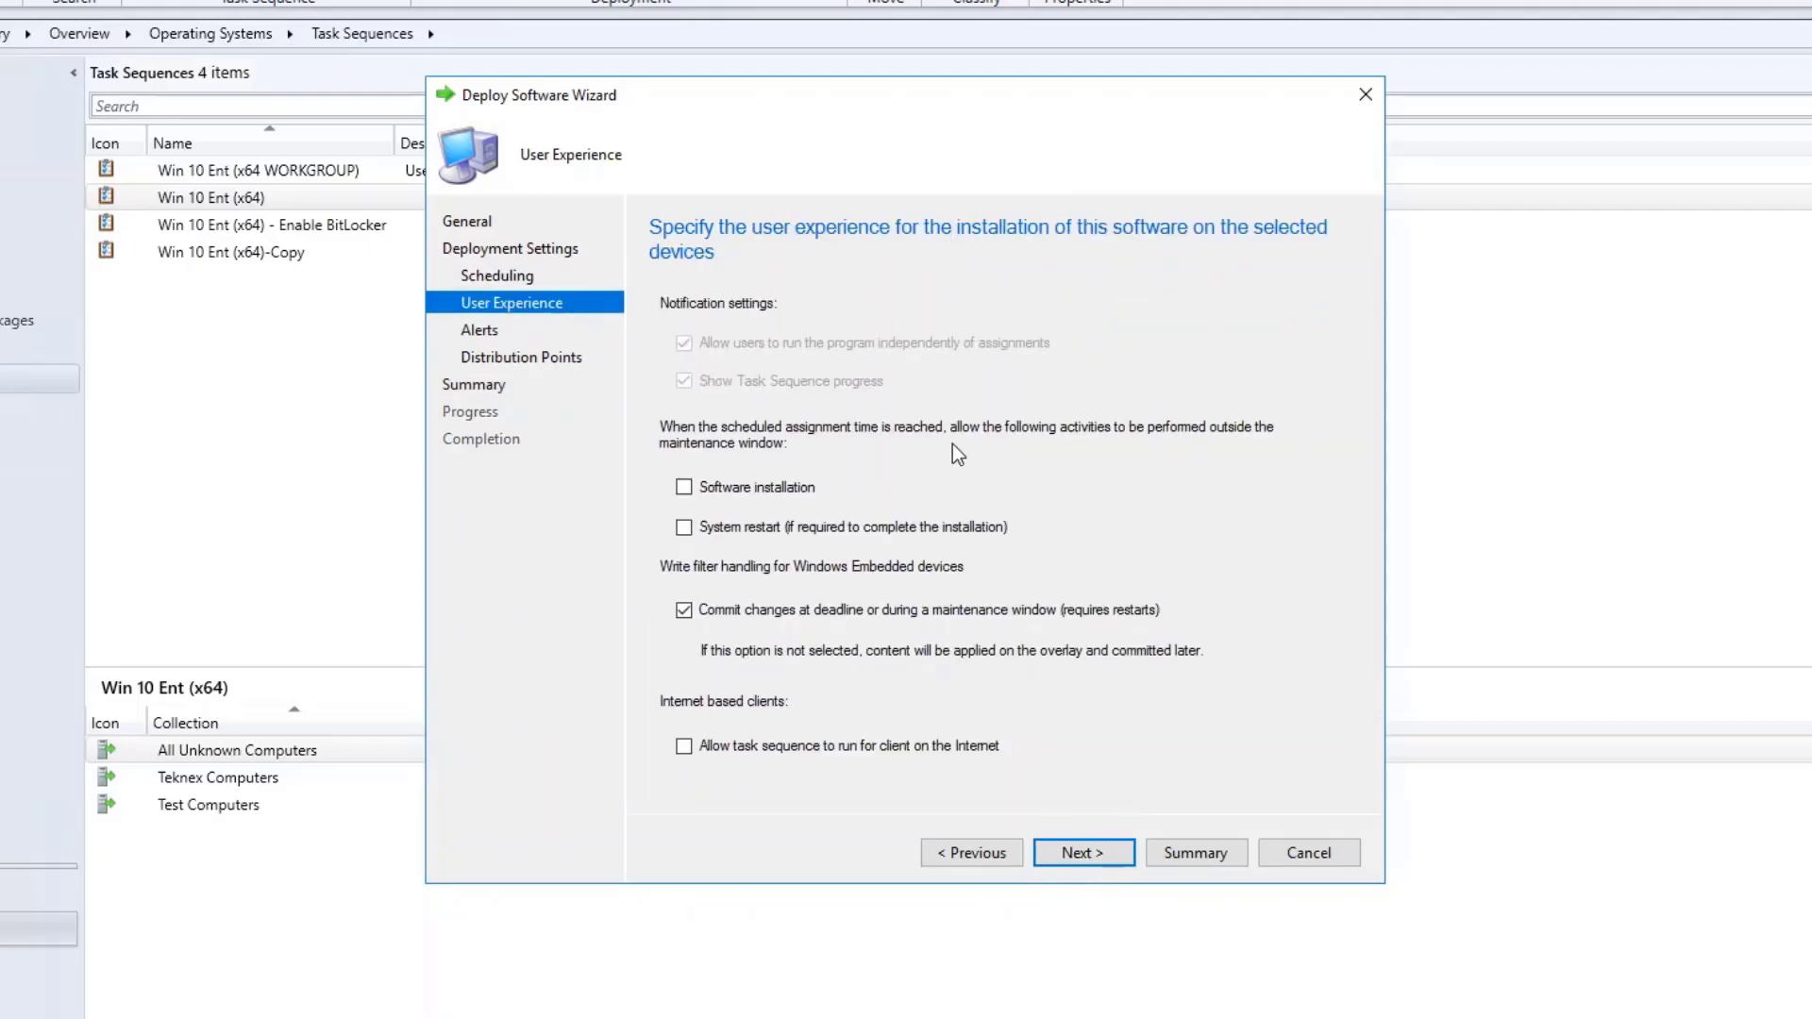
# Step: Allow software installation and system restart outside the maintenance window, and keep the default alert options
pyautogui.click(737, 490)
pyautogui.click(743, 529)
pyautogui.click(1099, 863)
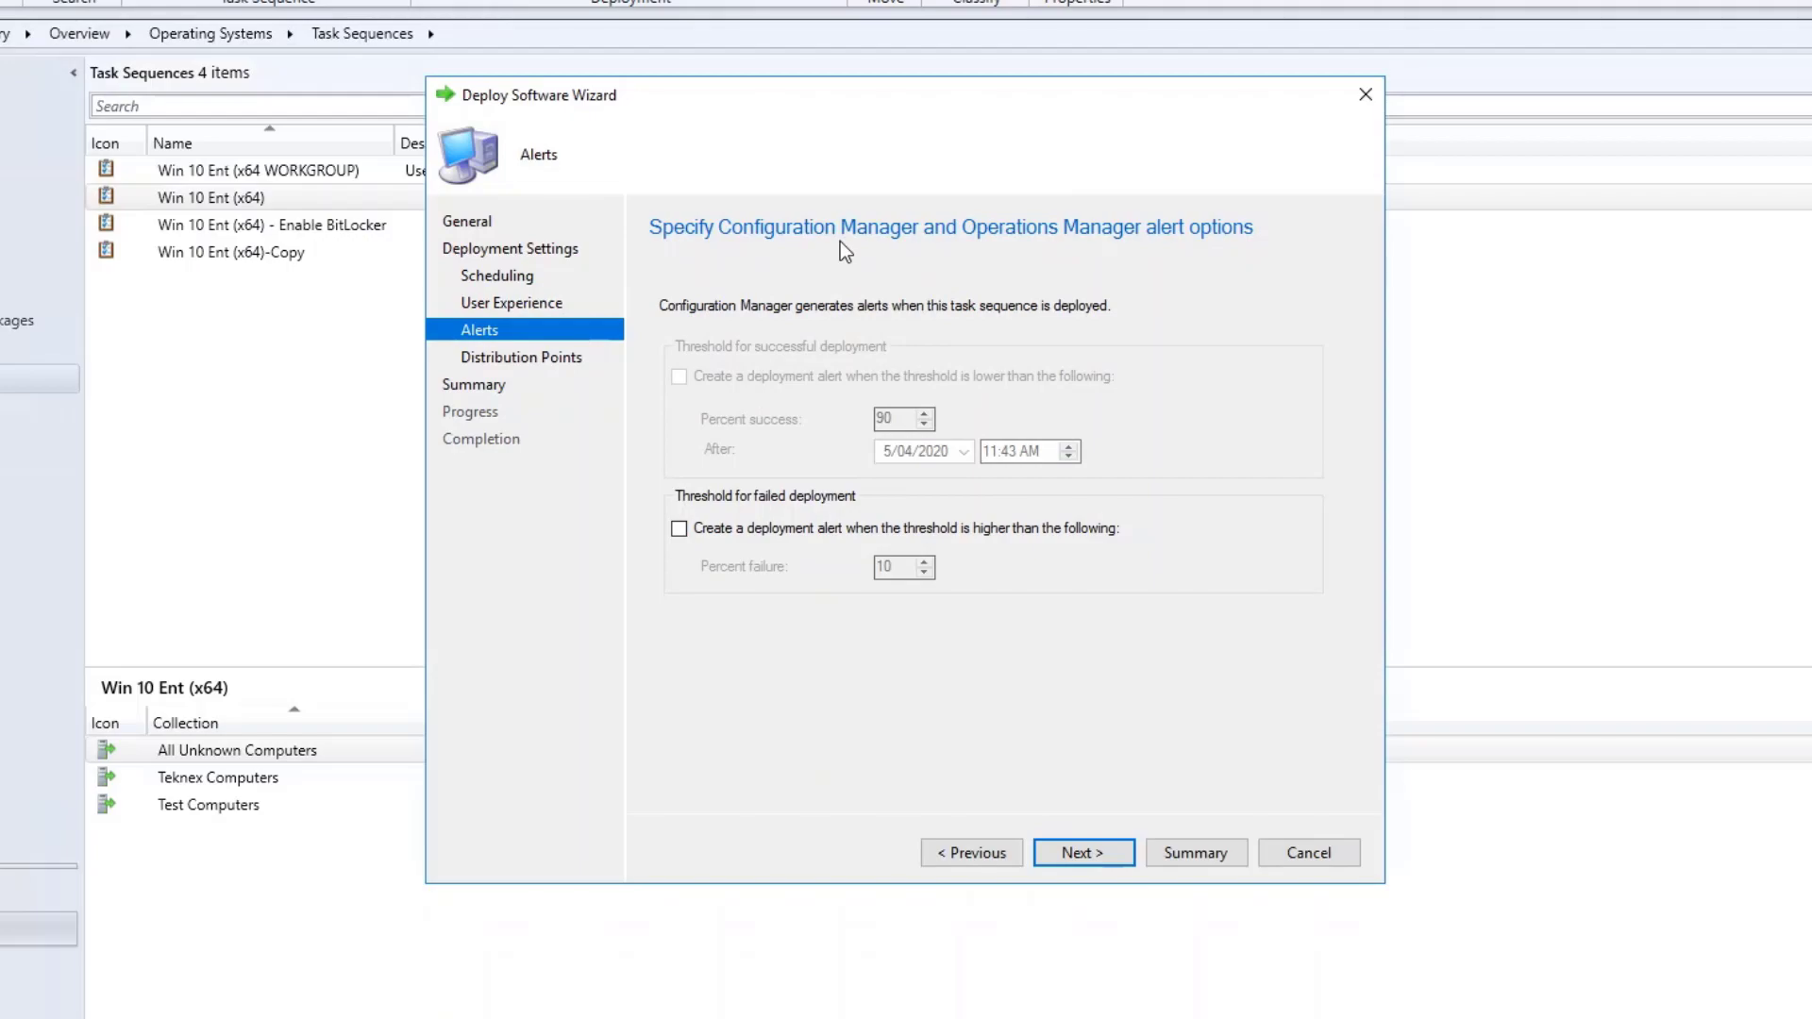
pyautogui.click(1120, 857)
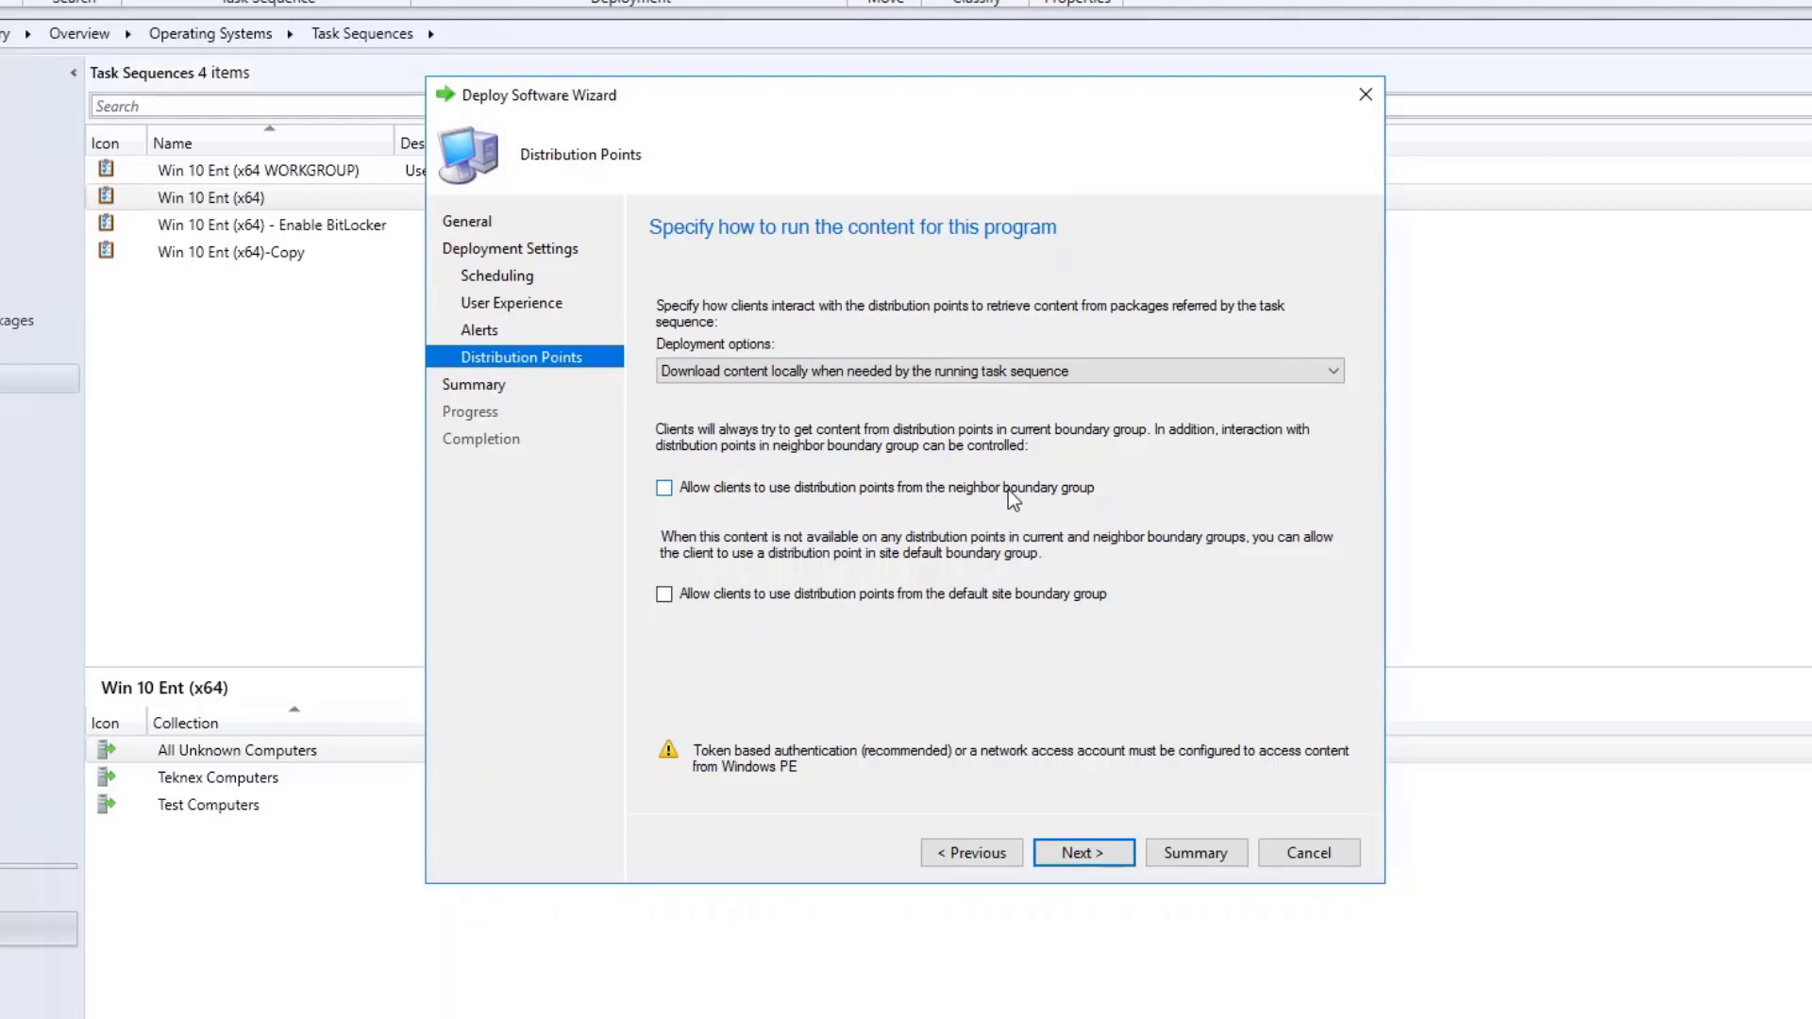
# Step: Allow clients to use distribution points from the neighbor and default site boundary groups, and review the deployment summary
pyautogui.click(665, 595)
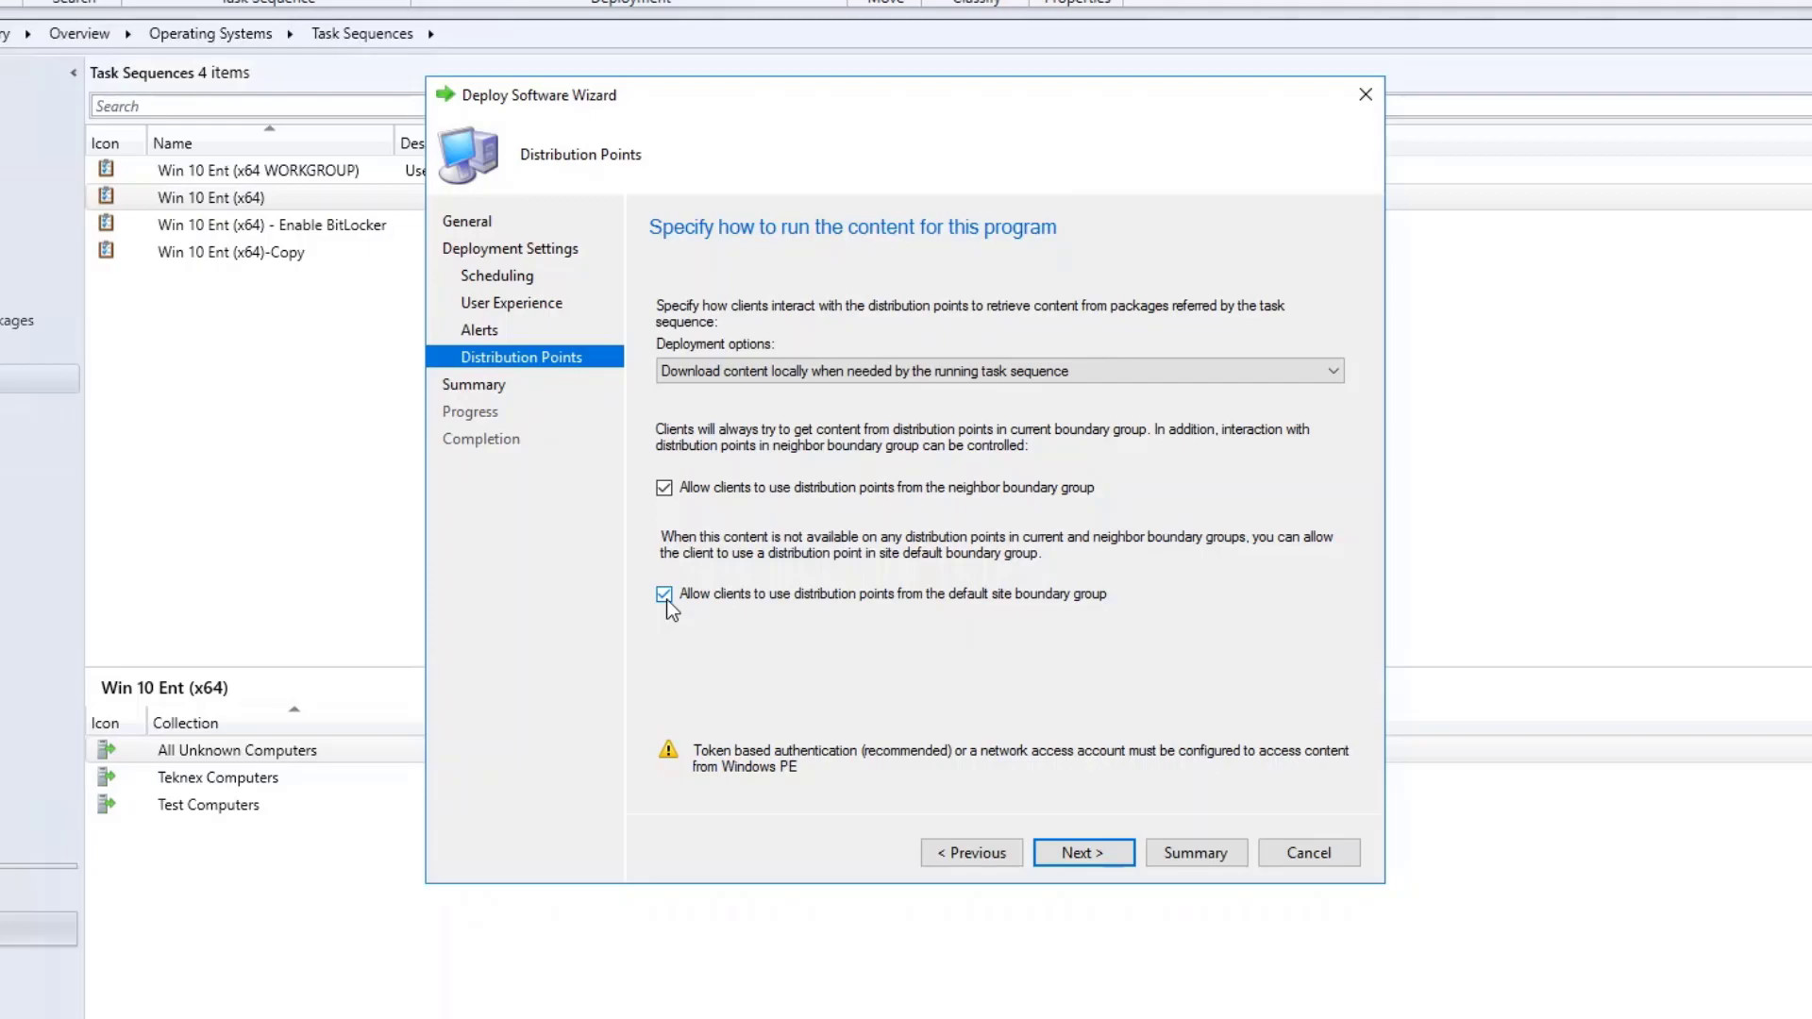
pyautogui.click(1084, 852)
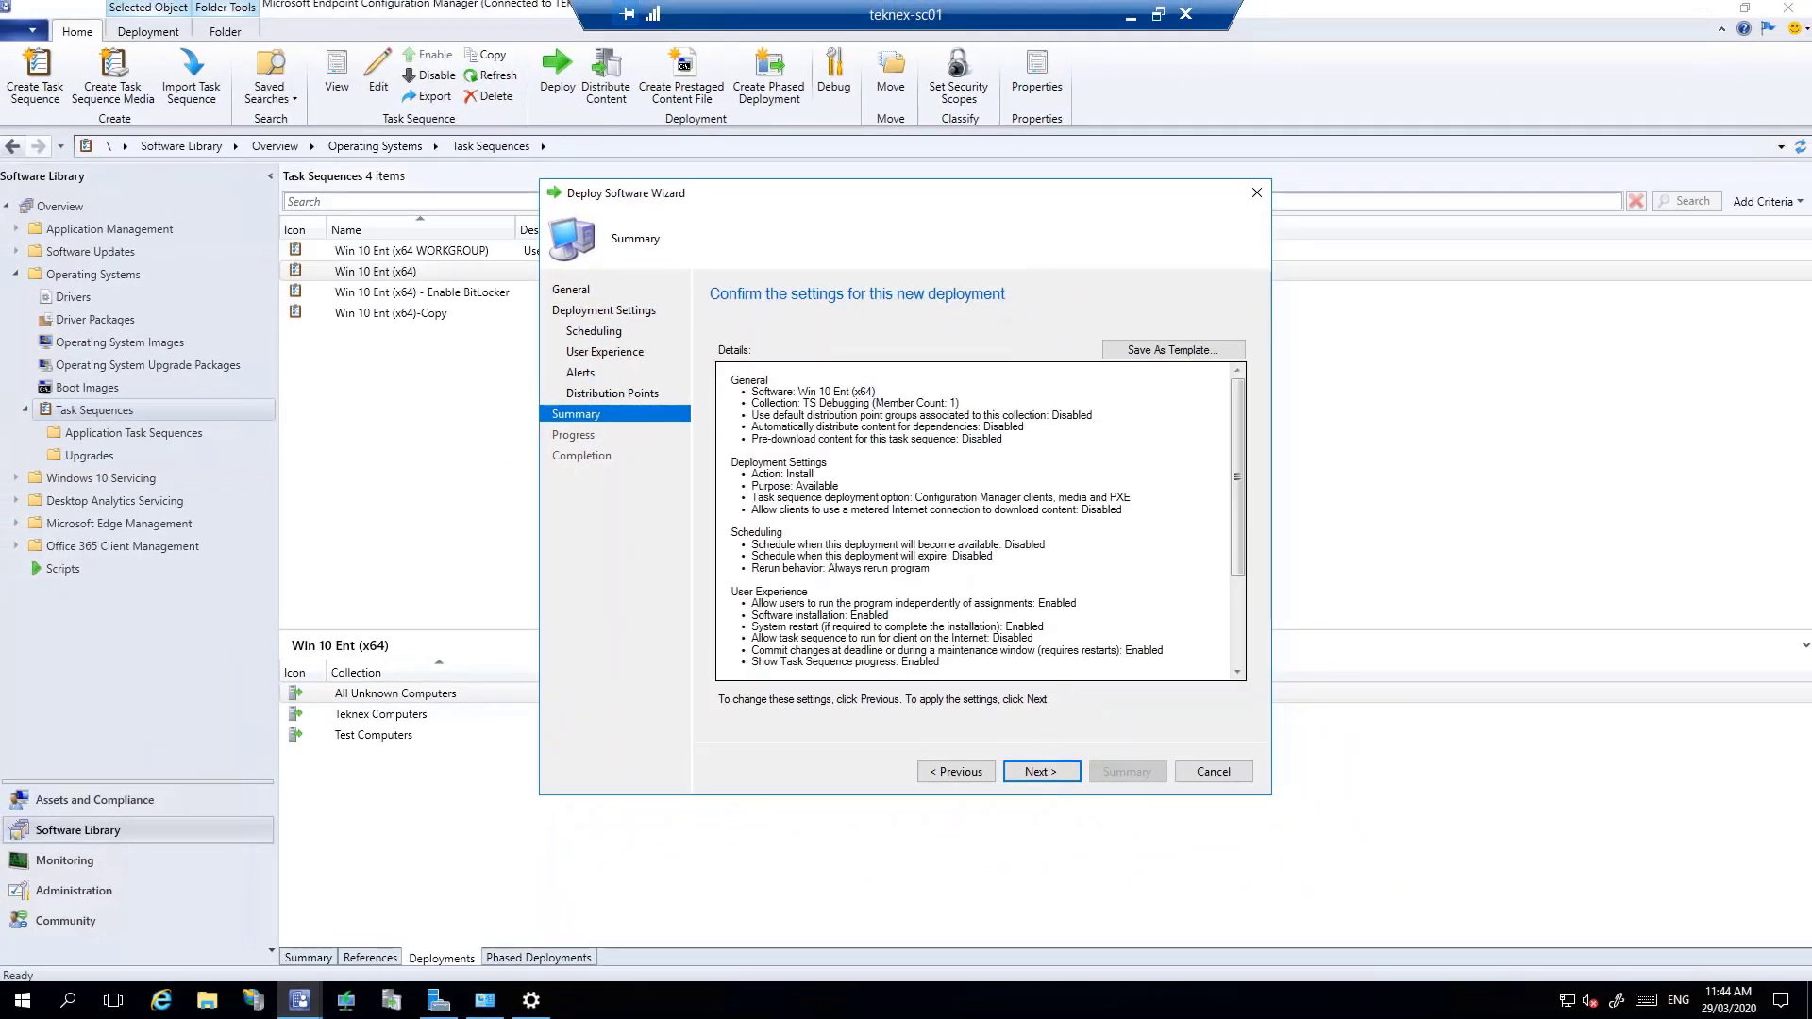
pyautogui.scroll(-3, 977, 520)
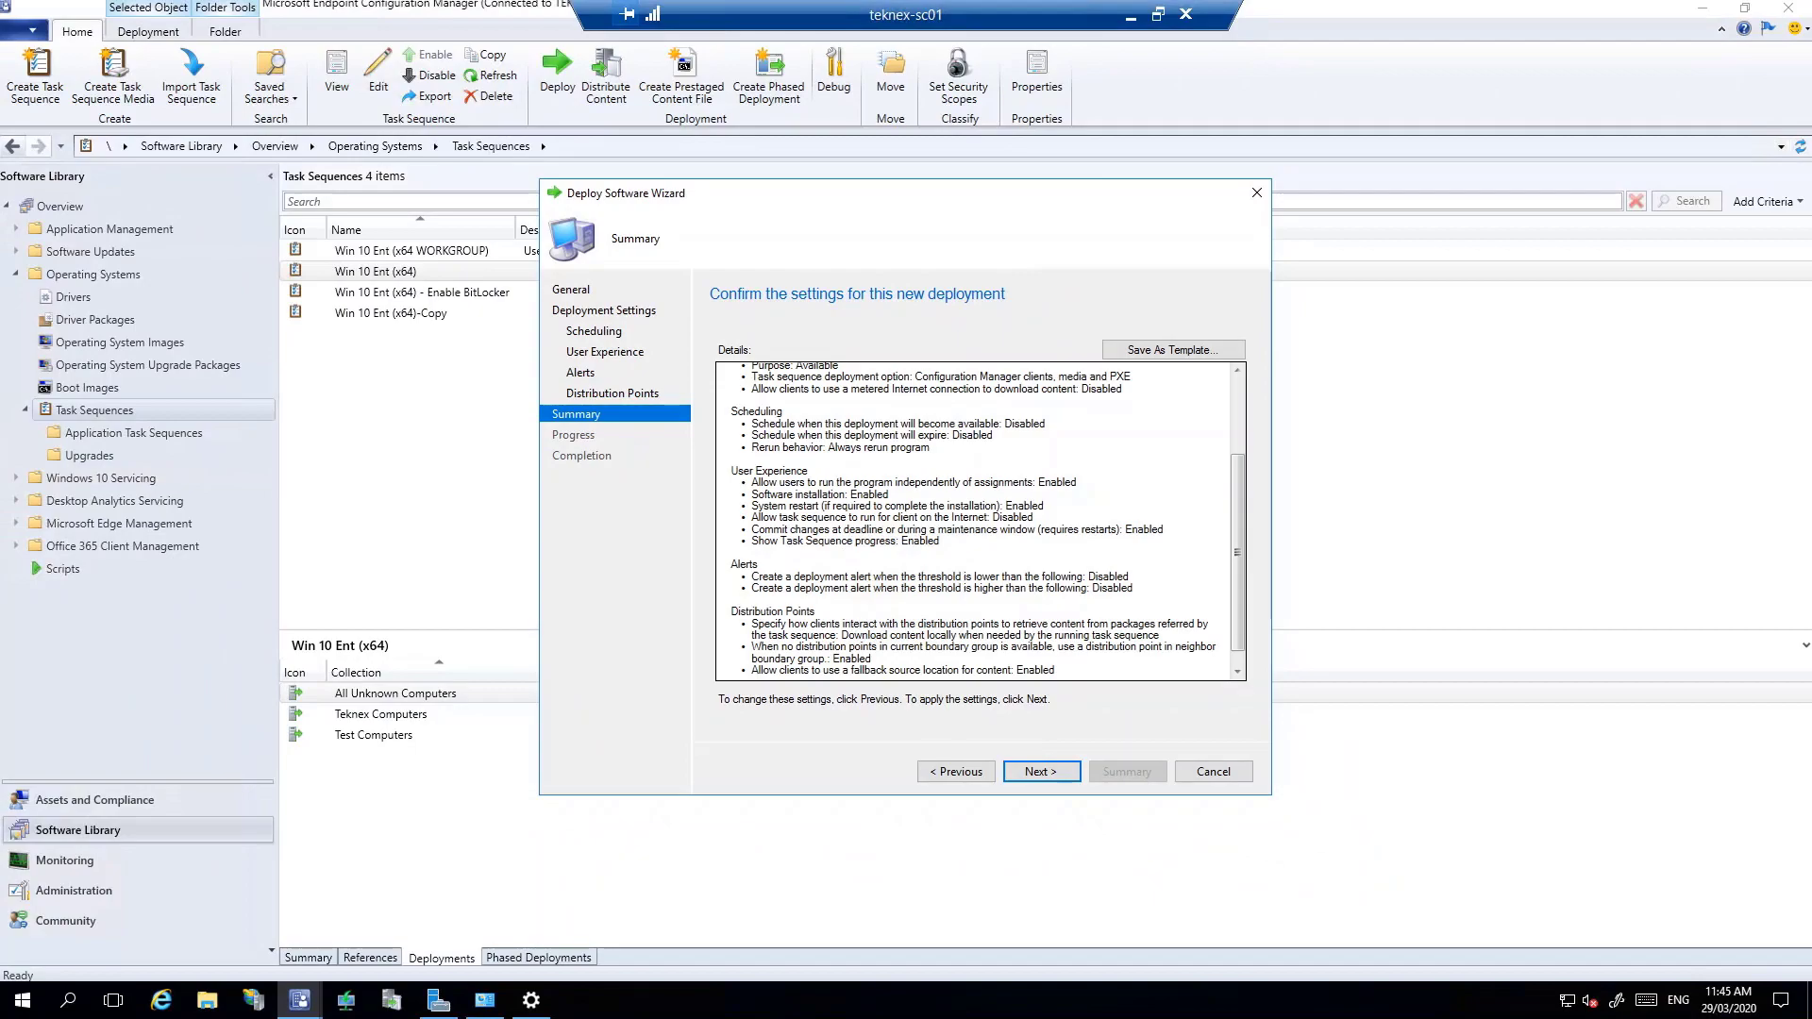
pyautogui.scroll(2, 977, 519)
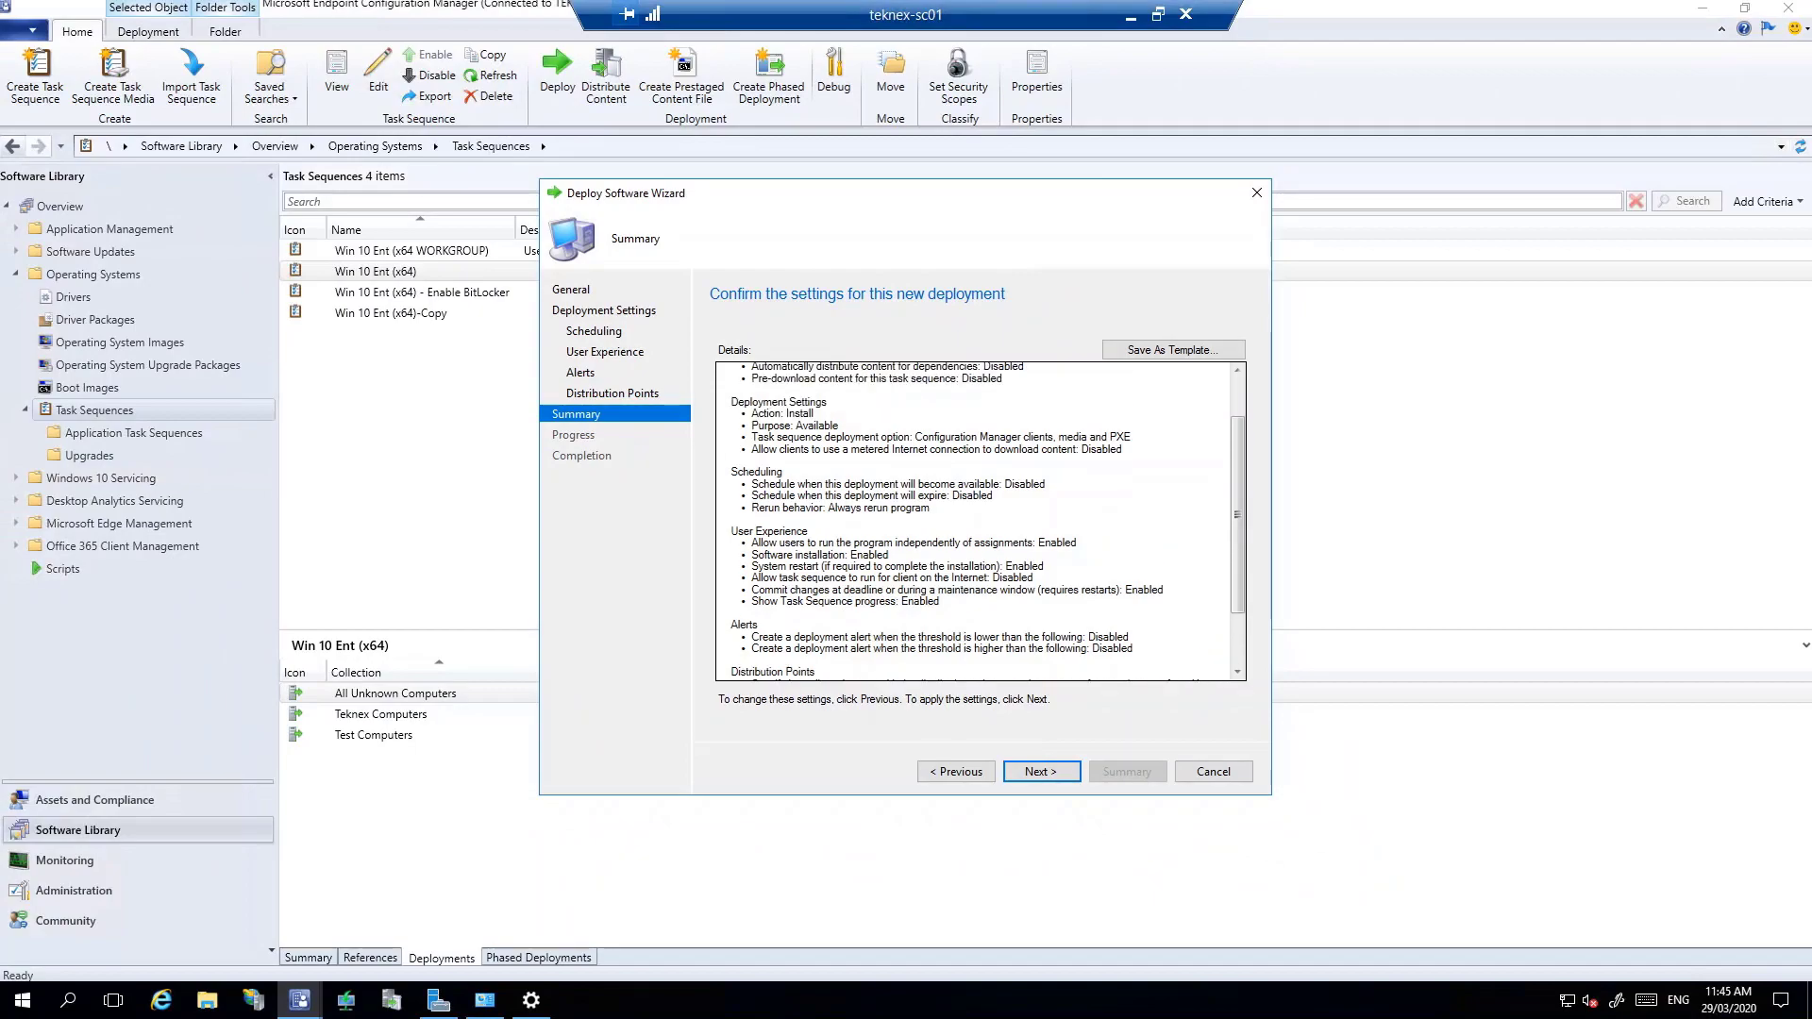
# Step: Complete the deployment of the Win 10 Ent (x64) task sequence, close the wizard and select the TS Debugging deployment
pyautogui.click(1067, 776)
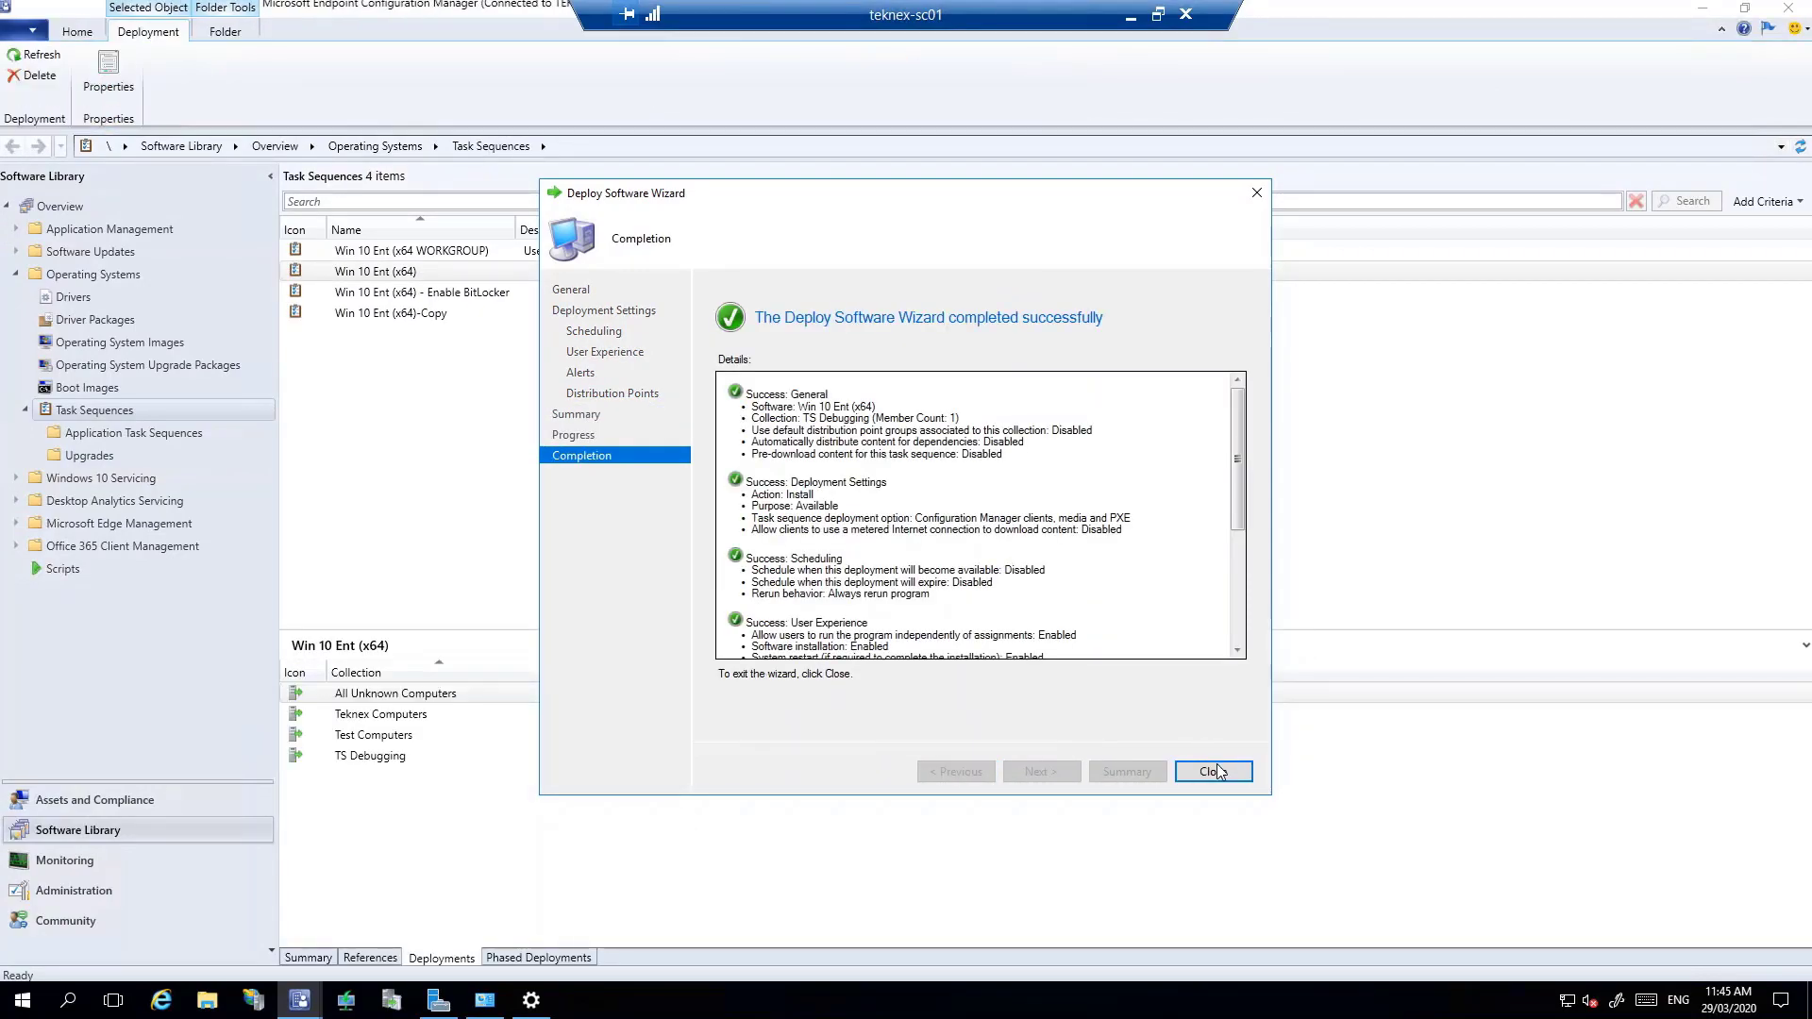
pyautogui.click(1213, 772)
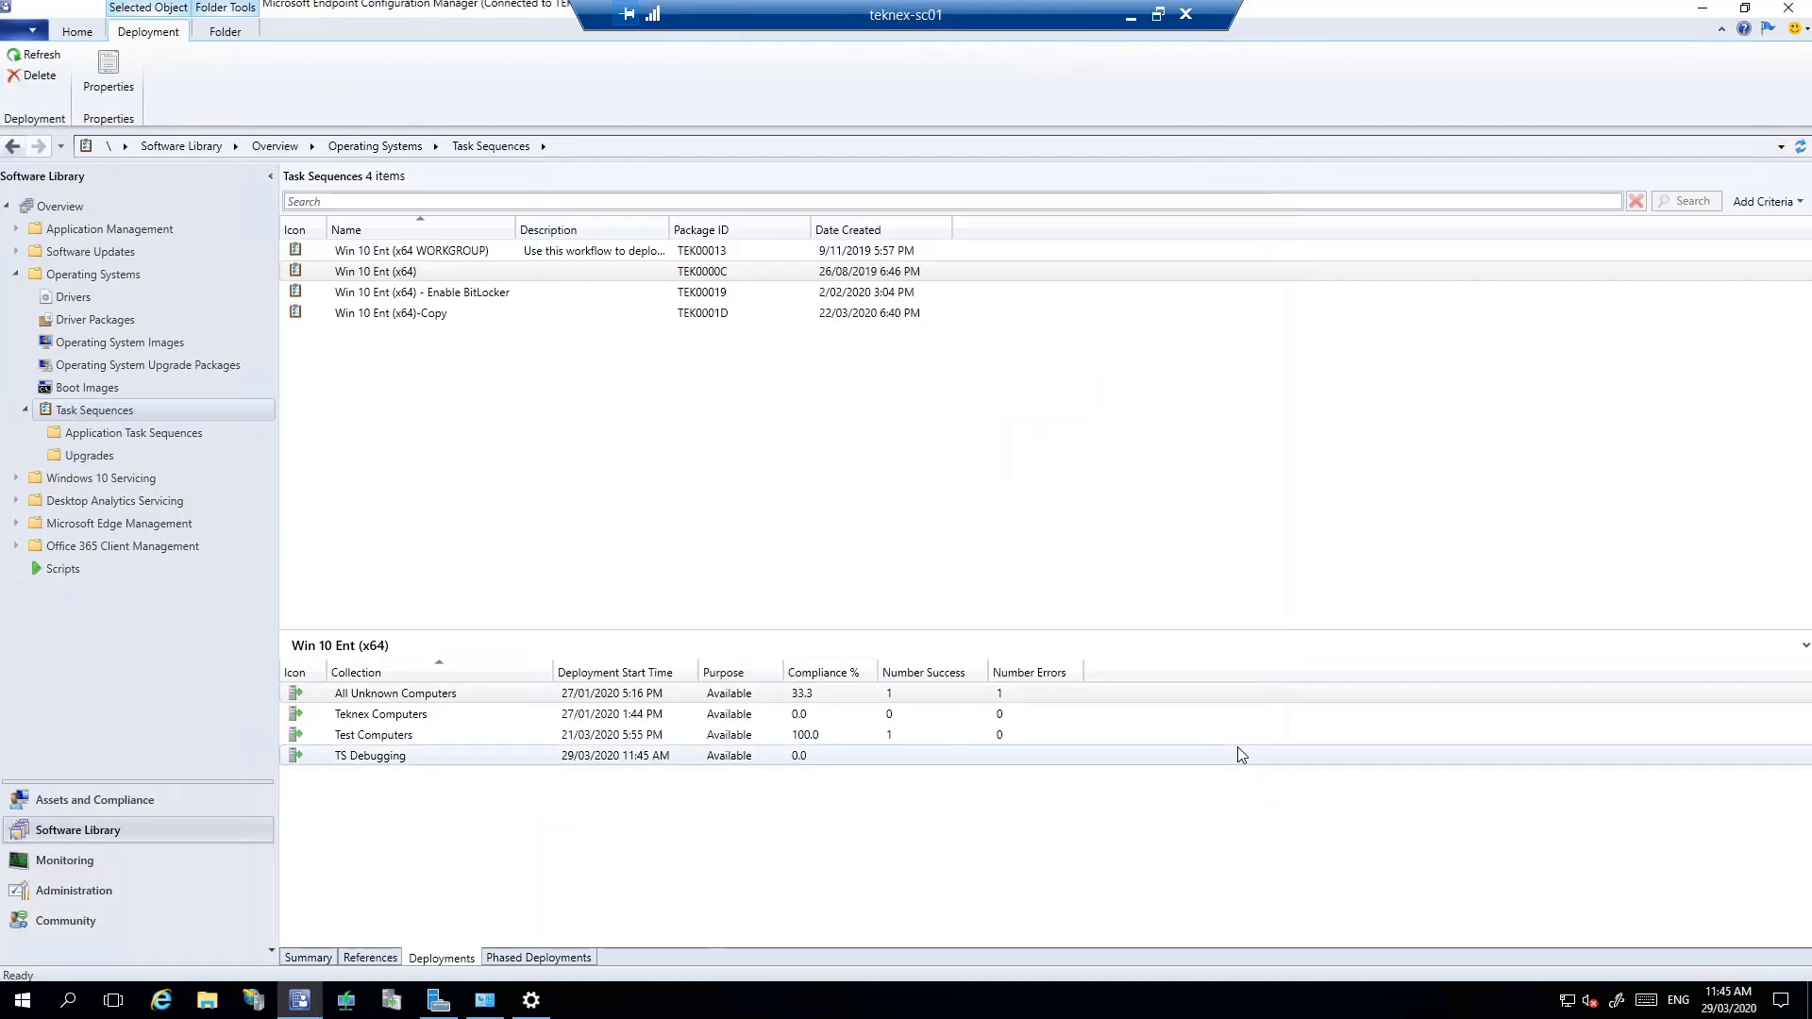
pyautogui.click(394, 761)
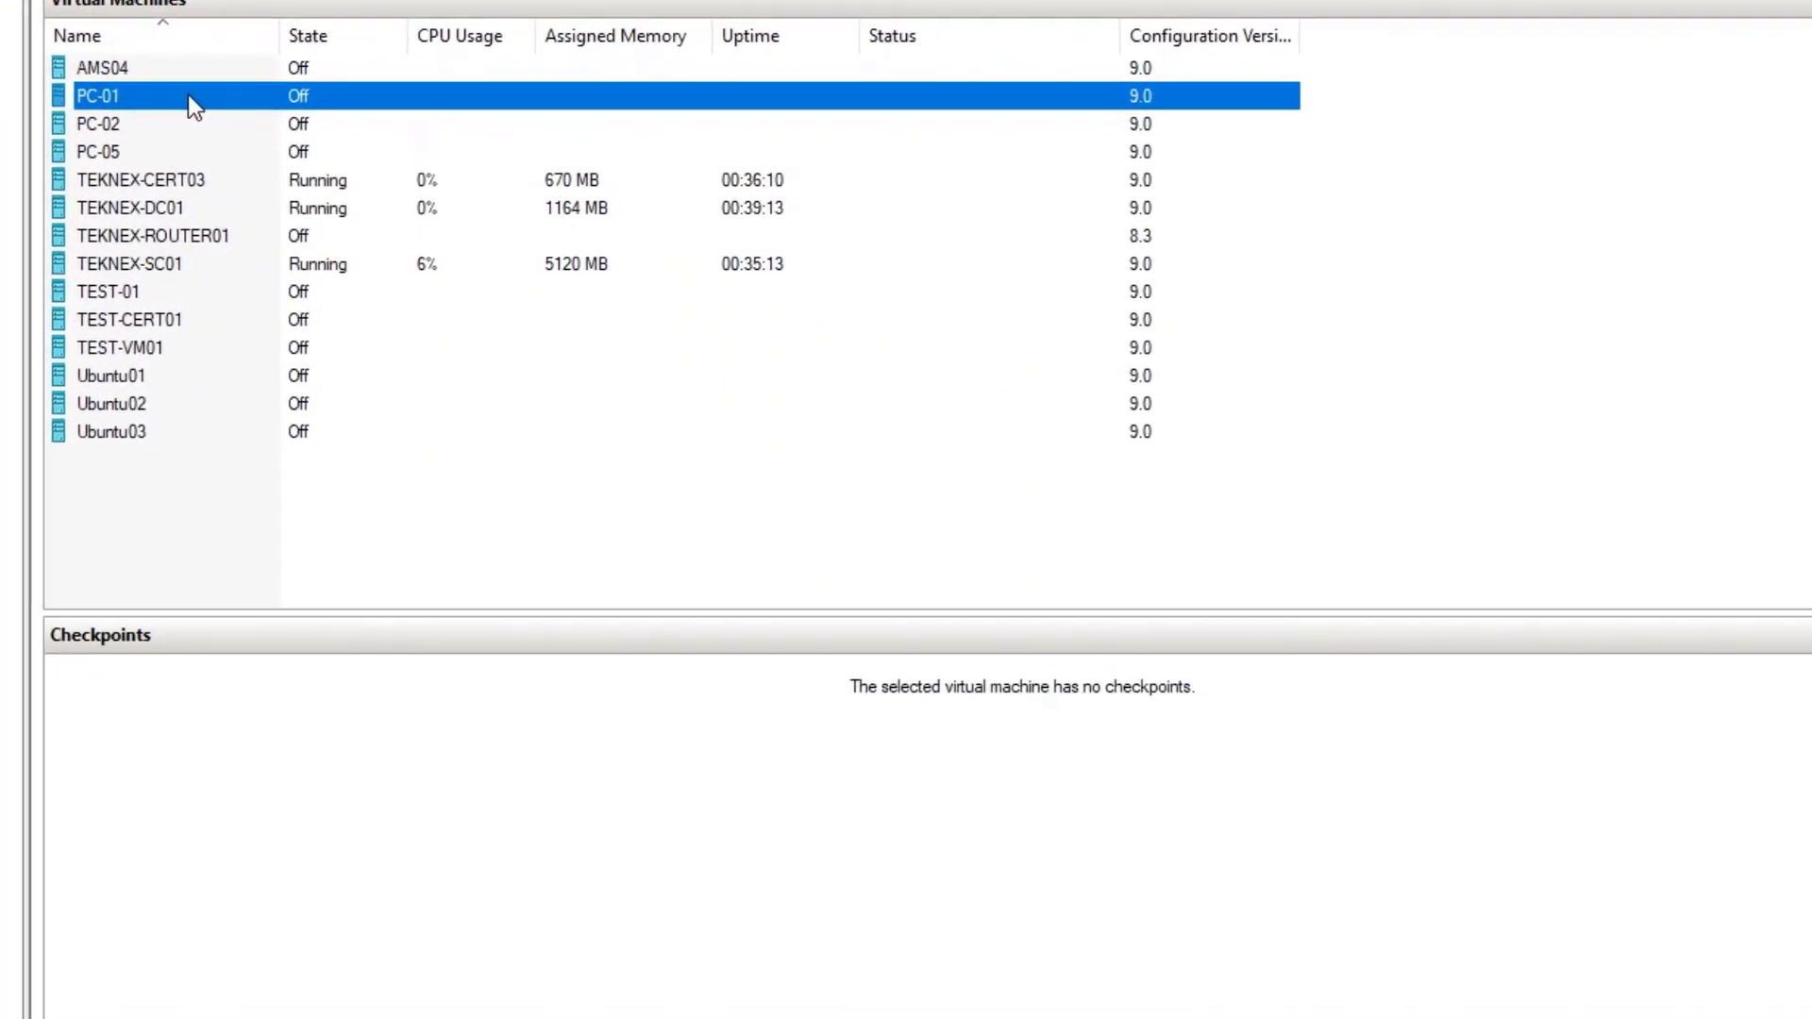
# Step: In Hyper-V Manager, move the Network Adapter to first place in PC-01's firmware boot order and save the settings
pyautogui.rightClick(189, 94)
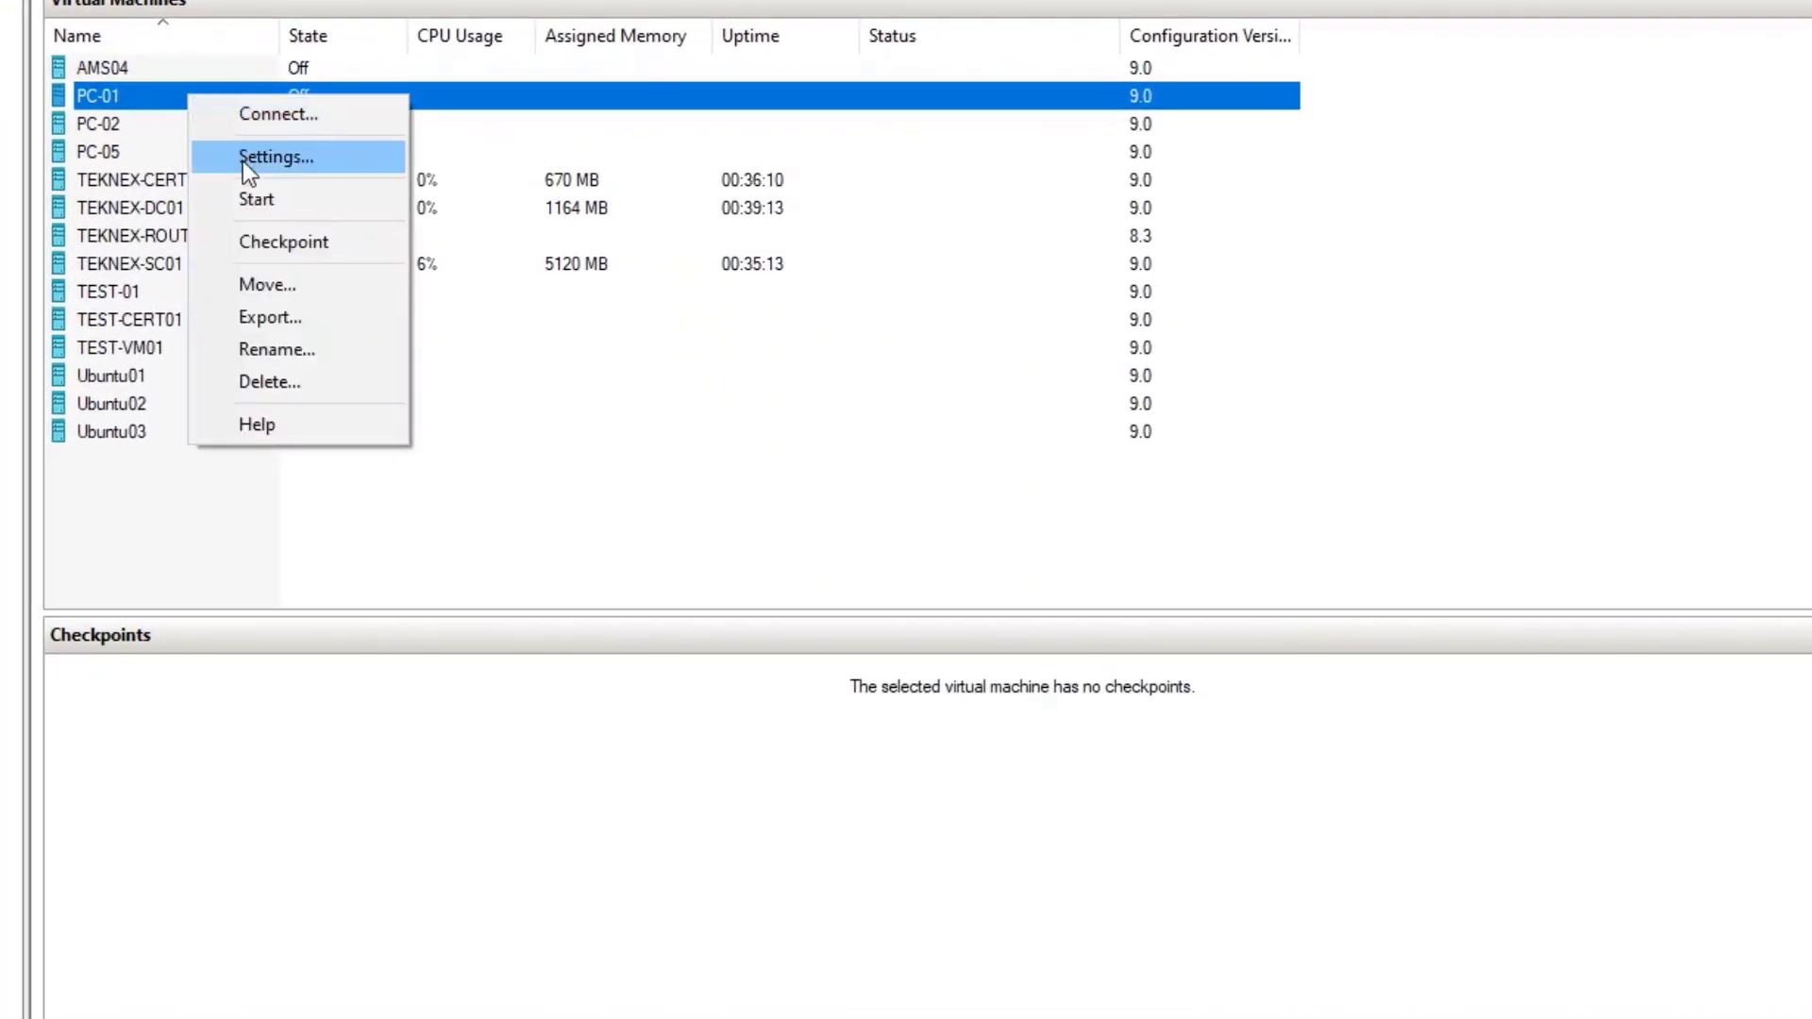
pyautogui.click(240, 156)
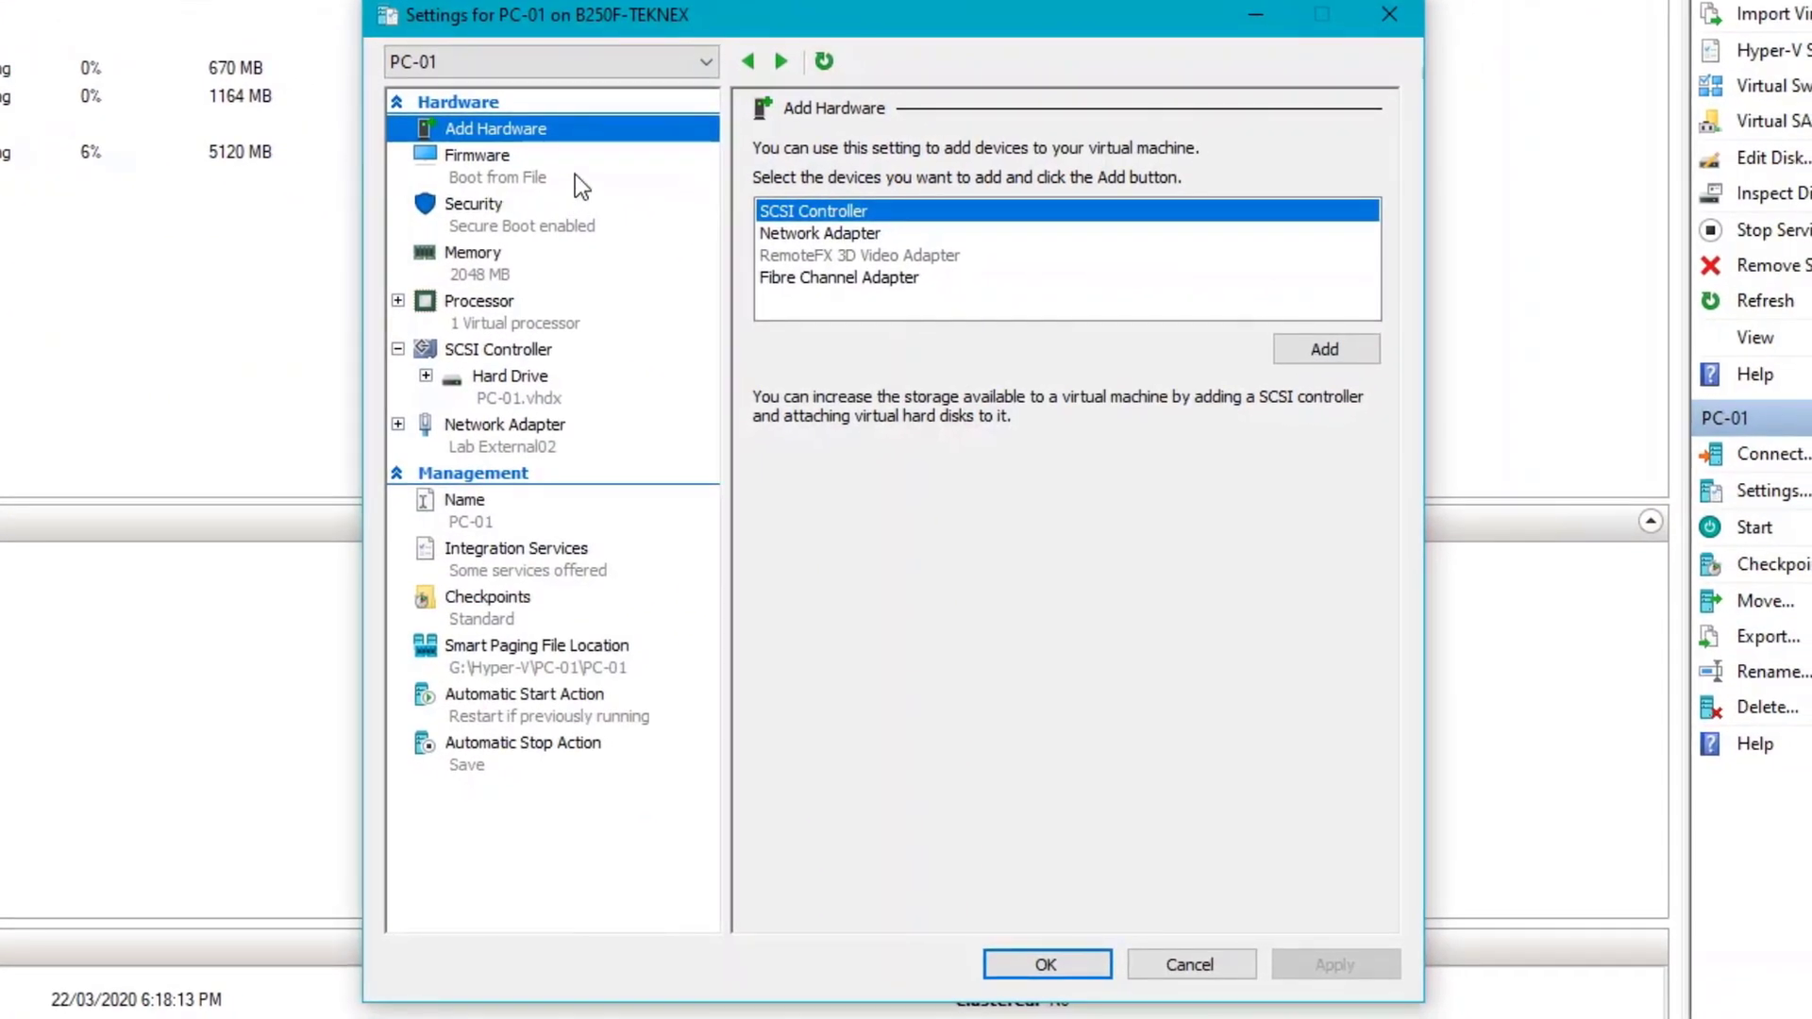
pyautogui.click(575, 174)
pyautogui.click(884, 269)
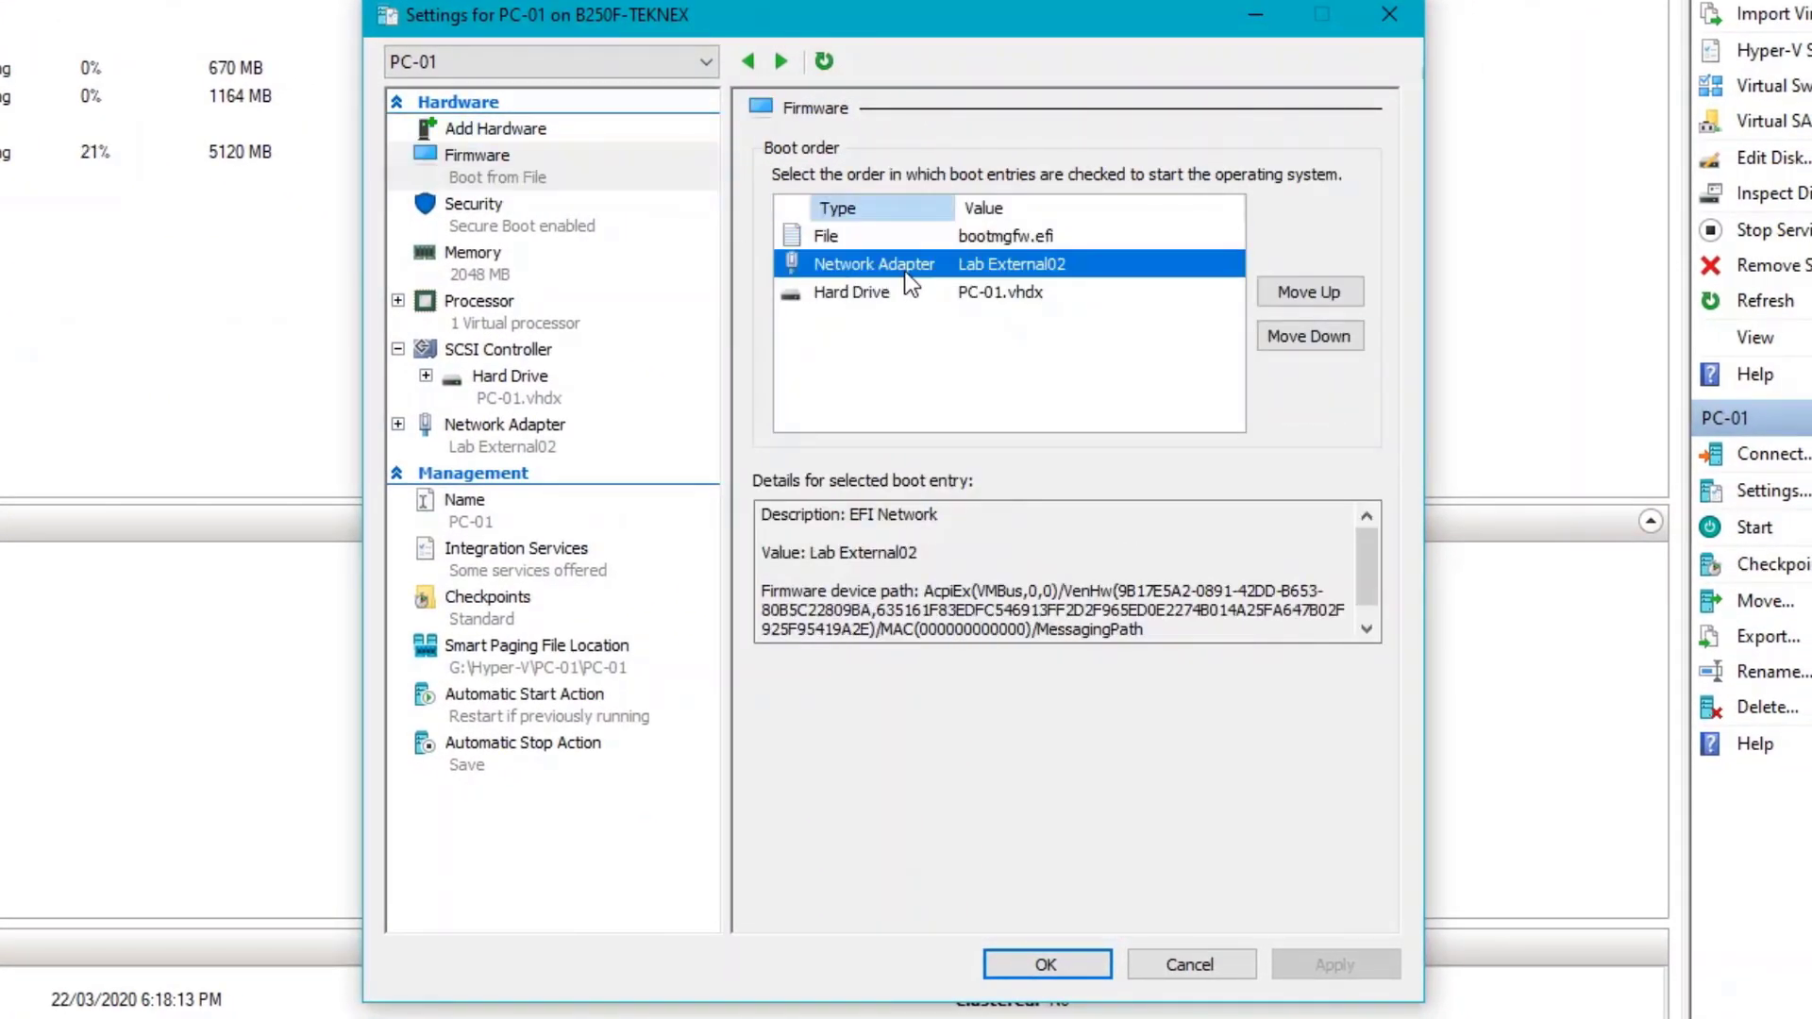
pyautogui.click(1346, 292)
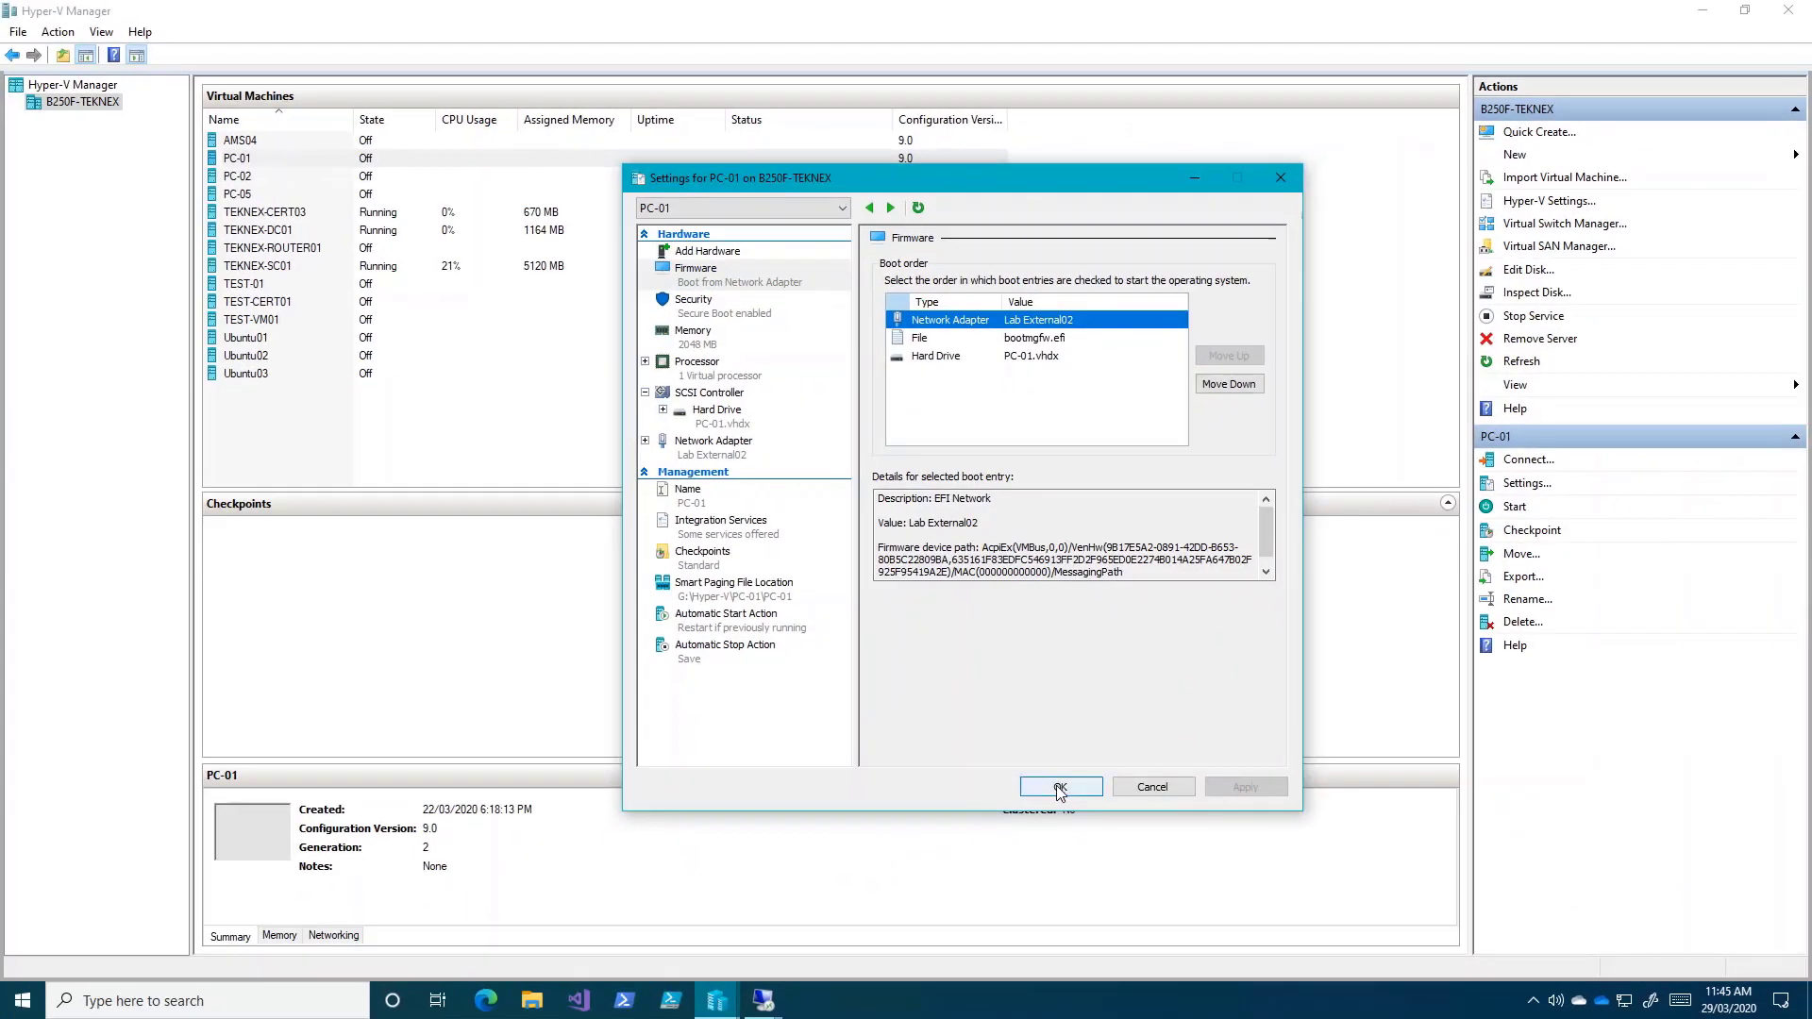
pyautogui.click(1060, 789)
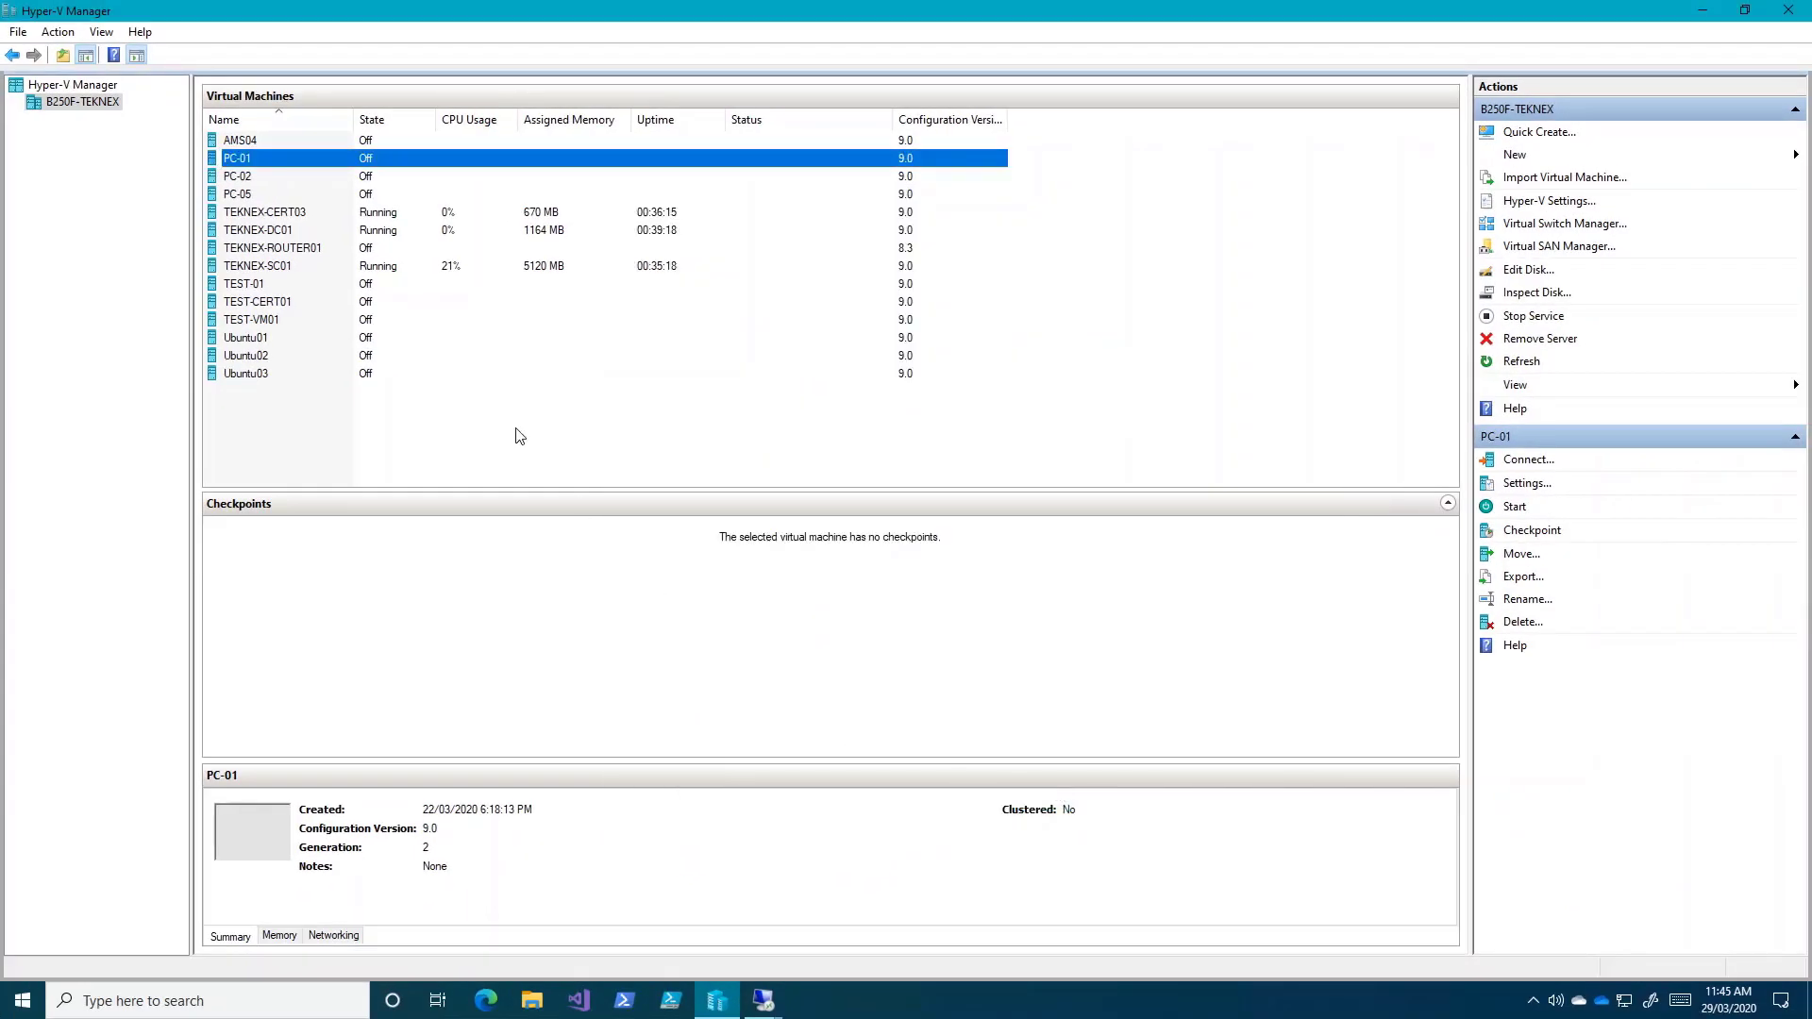
# Step: Connect to the PC-01 virtual machine and start it
pyautogui.doubleClick(699, 162)
pyautogui.moveTo(761, 114); pyautogui.dragTo(955, 223)
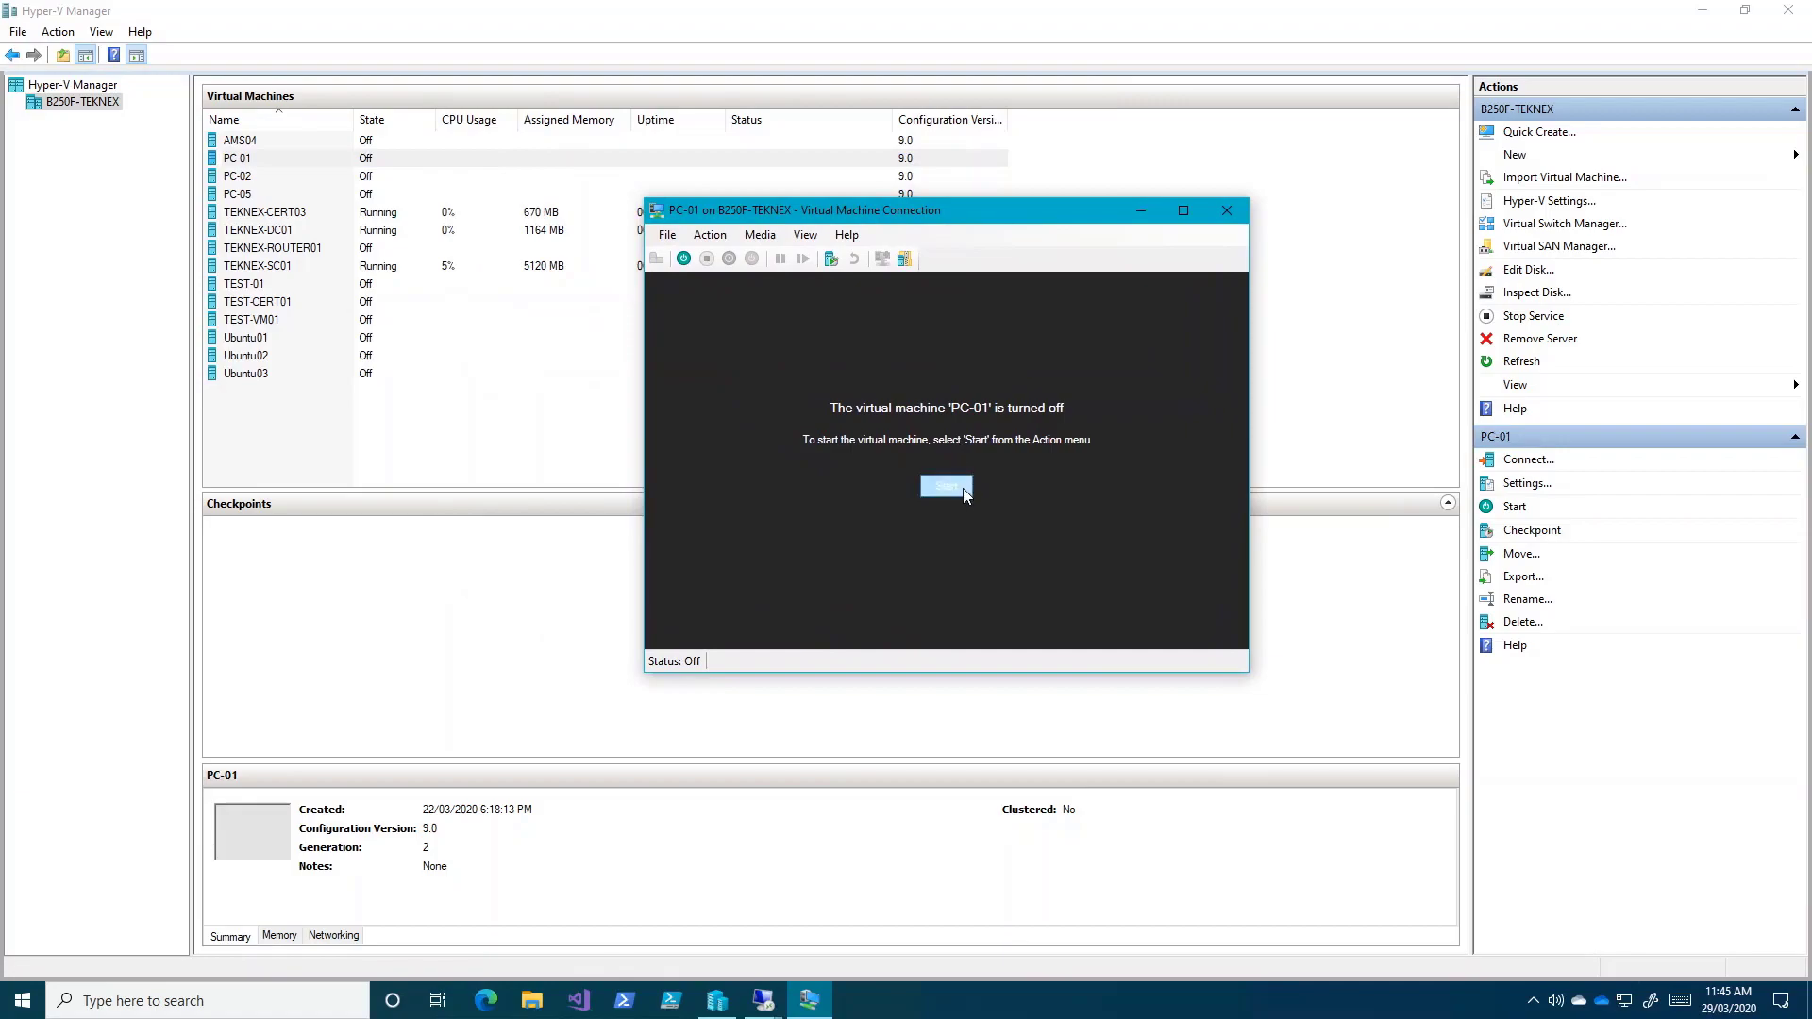
pyautogui.click(961, 490)
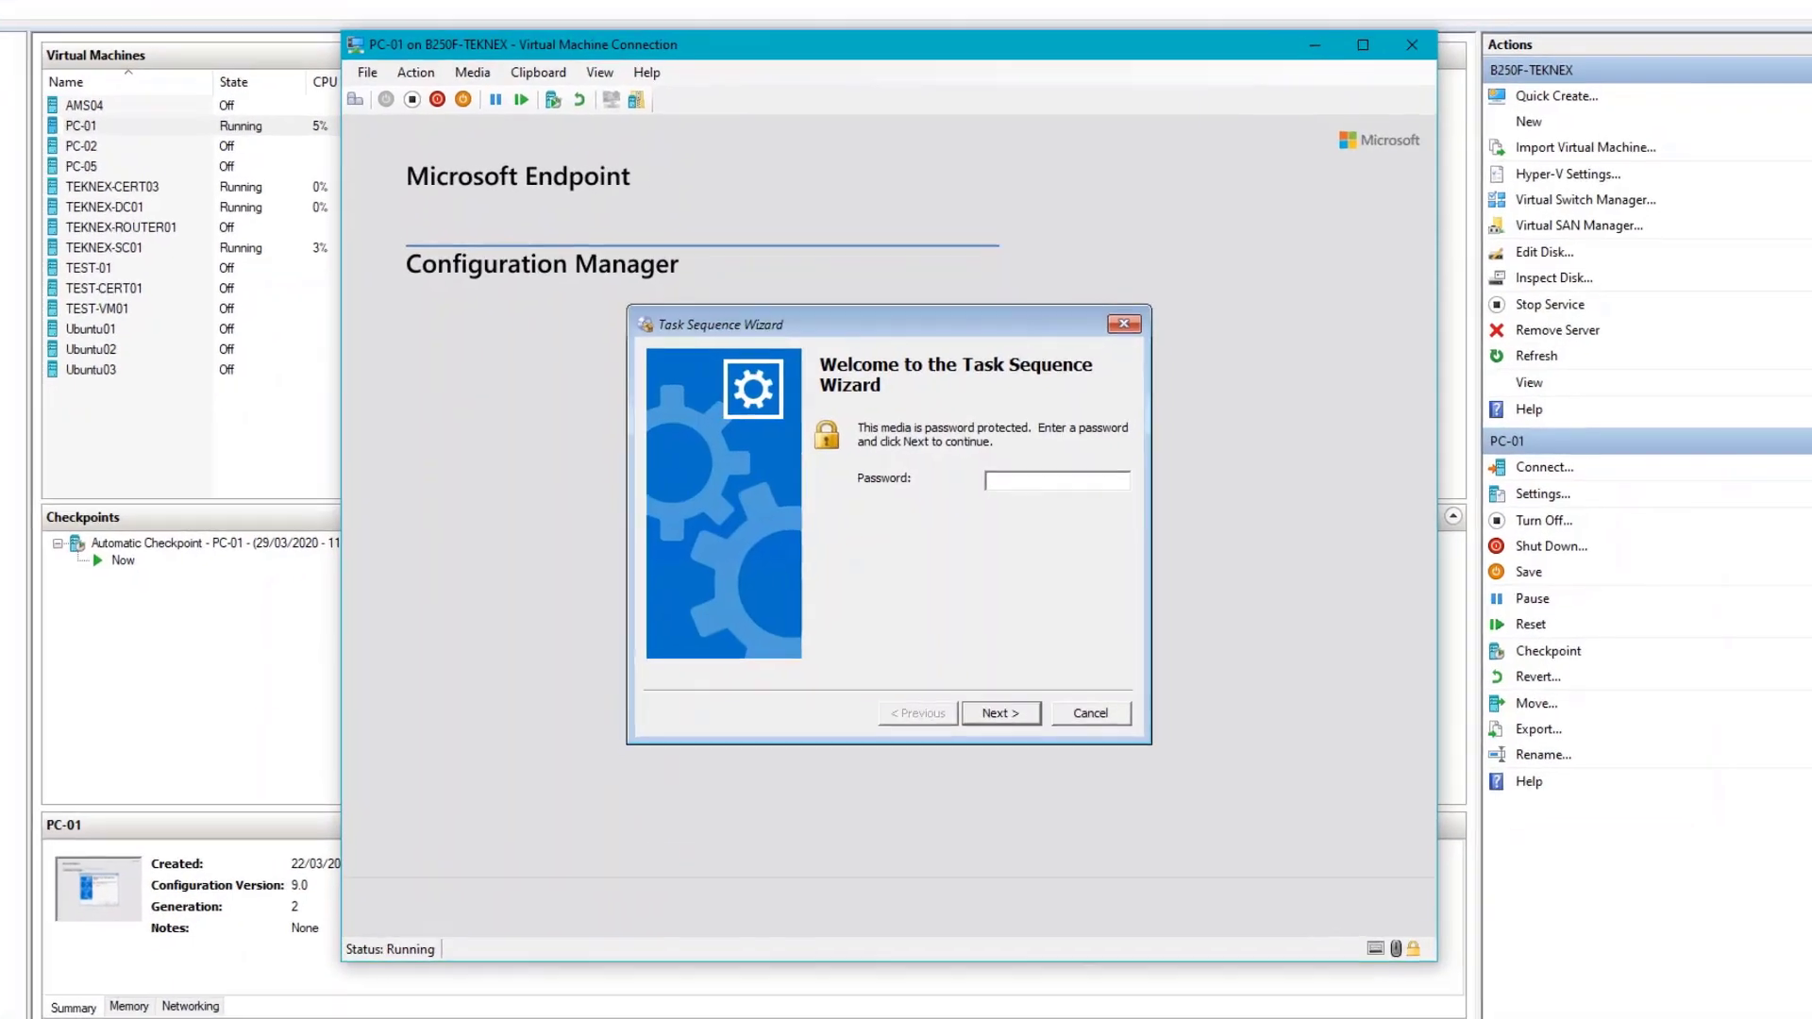
# Step: Enter the media password, choose the Win 10 Ent (x64) [Debug] task sequence and continue without editing the osdComputerName variable
pyautogui.write('*********')
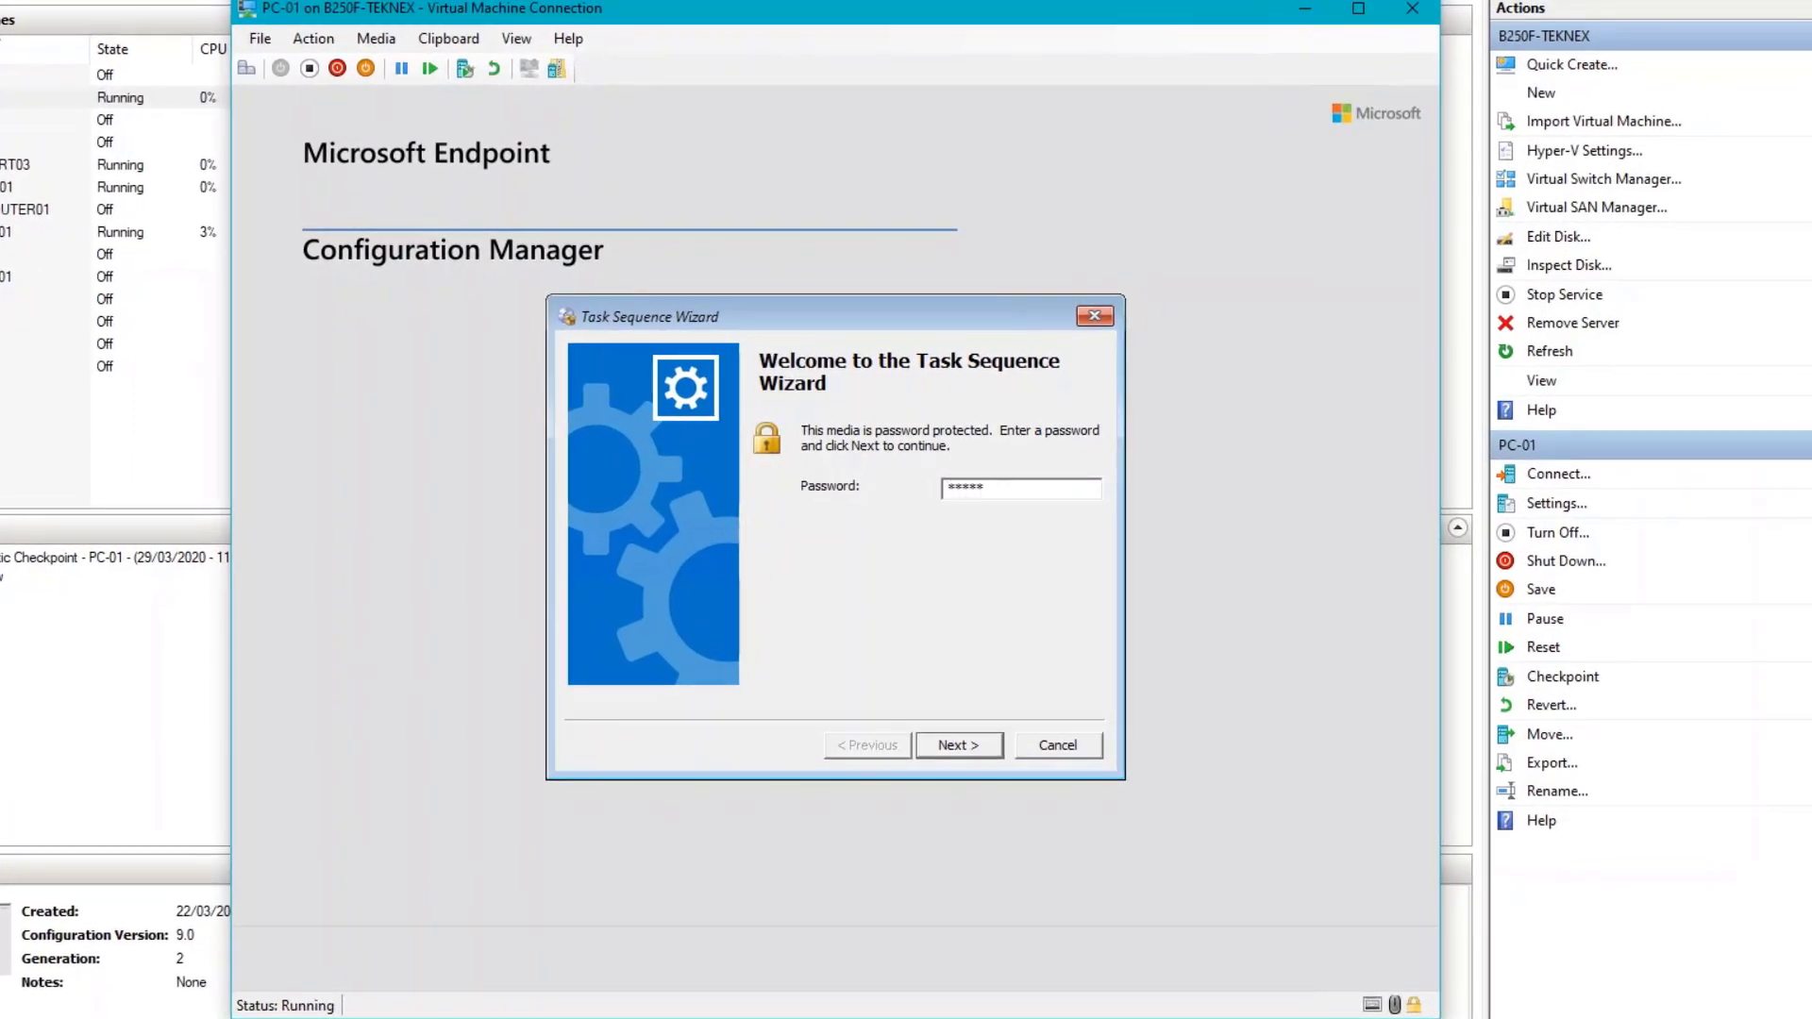
pyautogui.press('Return')
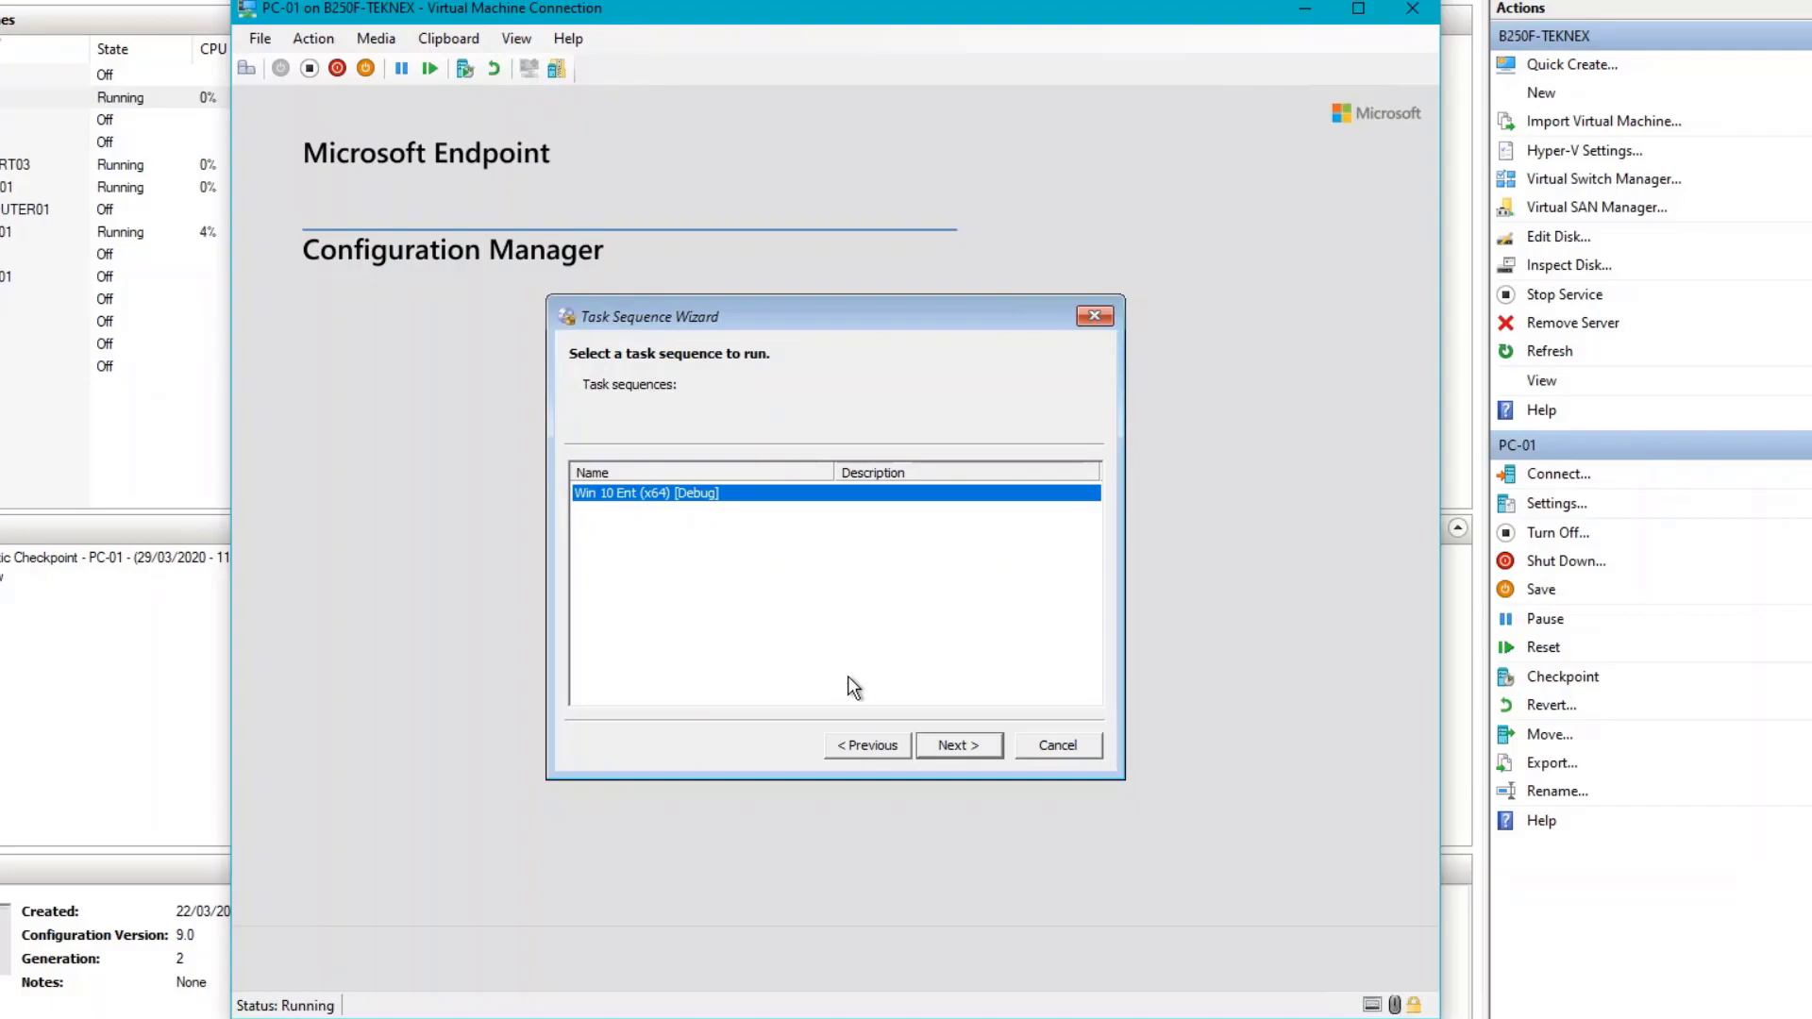
pyautogui.click(959, 744)
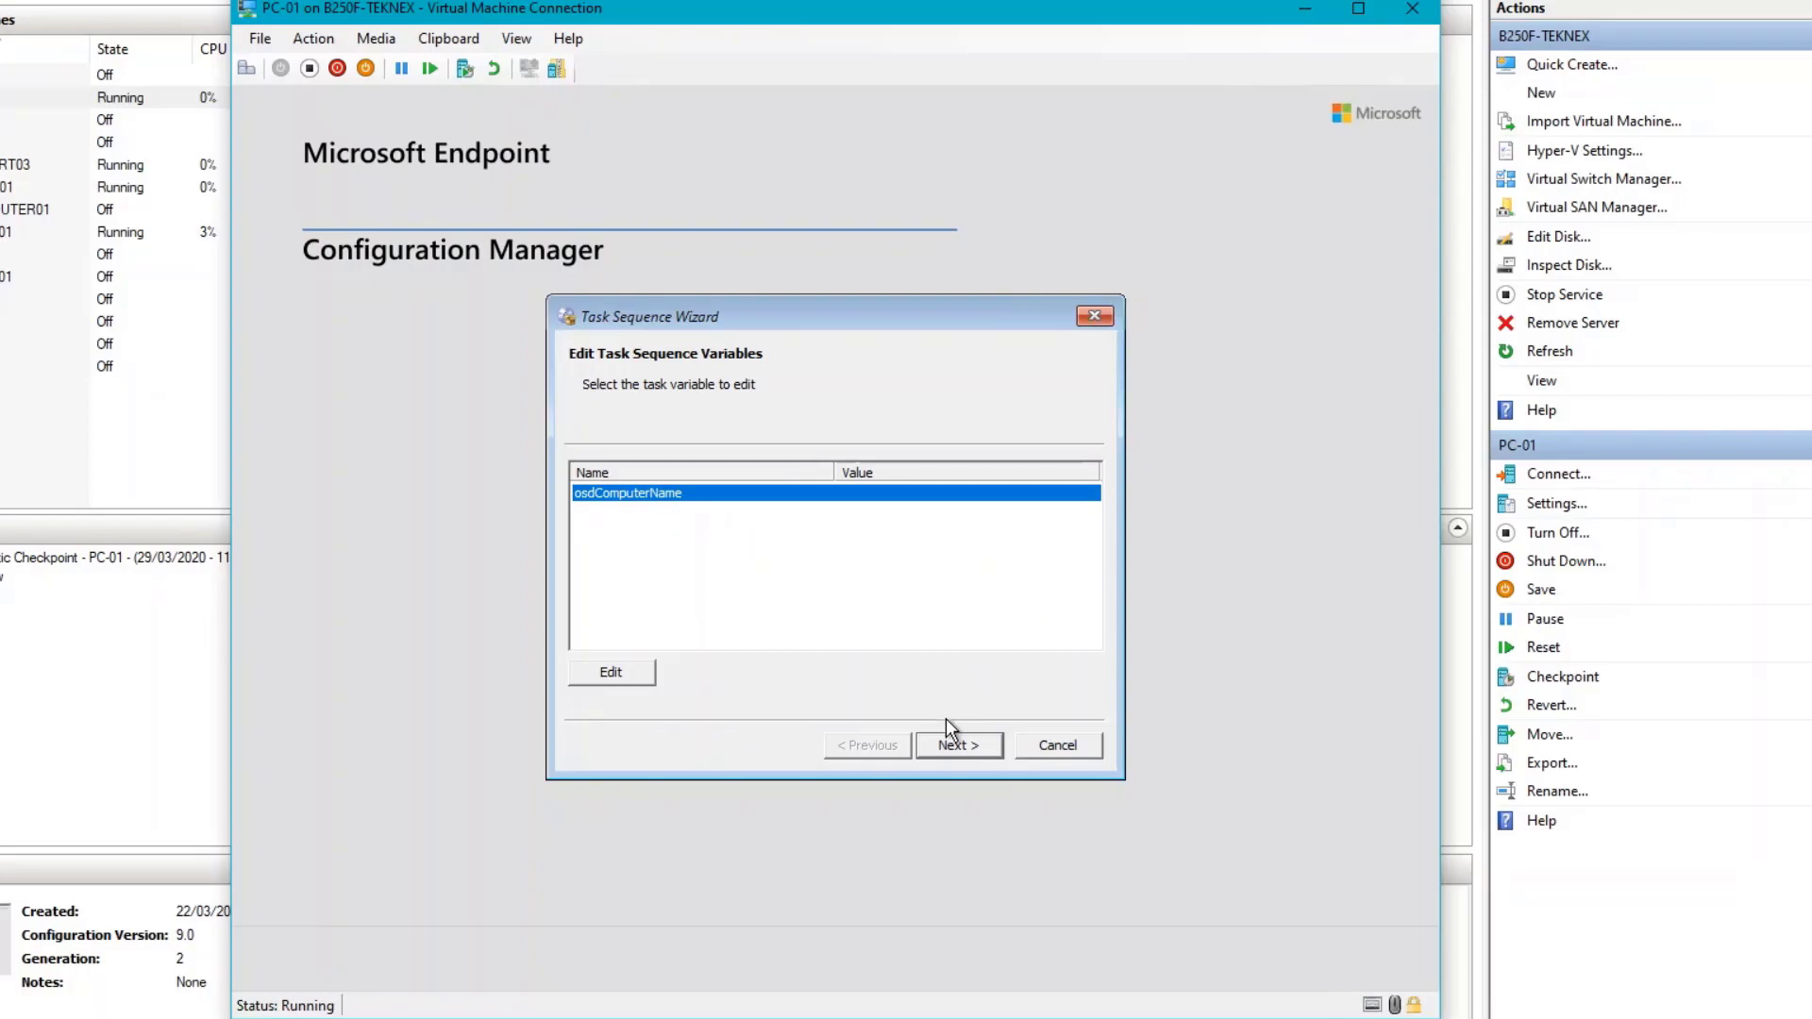
pyautogui.click(958, 745)
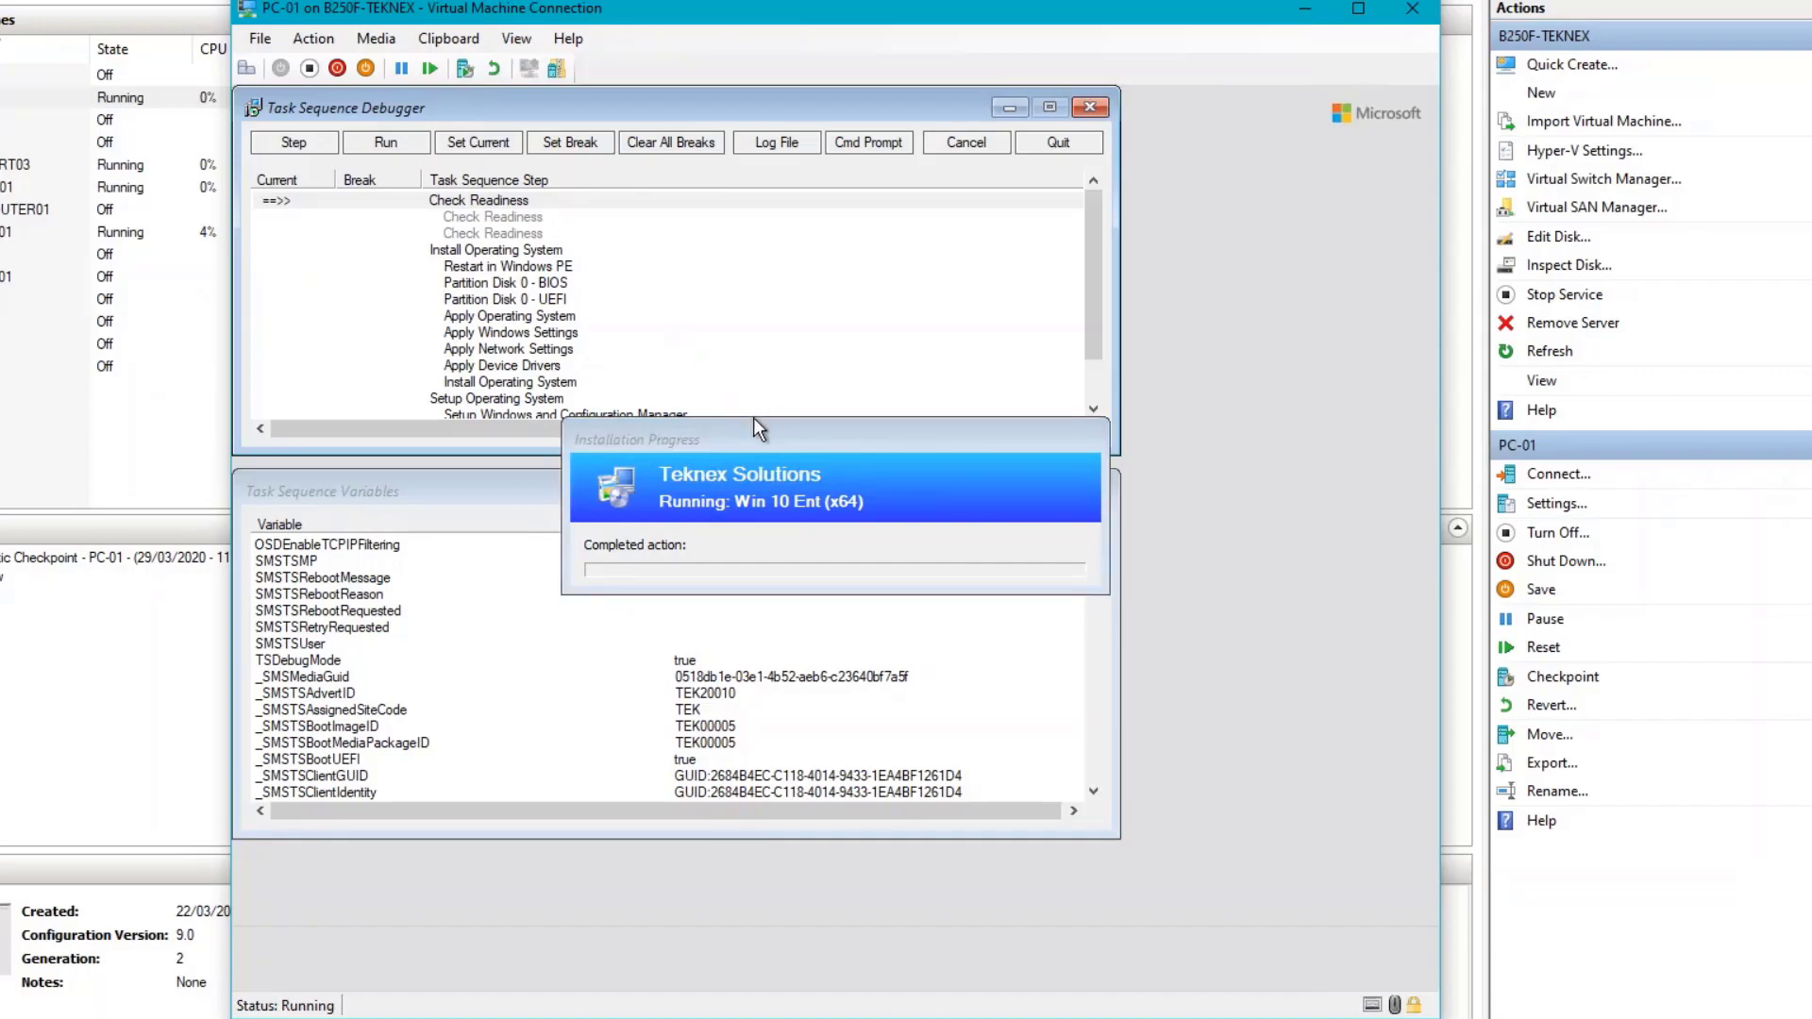
# Step: Move the Installation Progress window off the Task Sequence Debugger and select the first Check Readiness entry
pyautogui.moveTo(762, 428); pyautogui.dragTo(1076, 417)
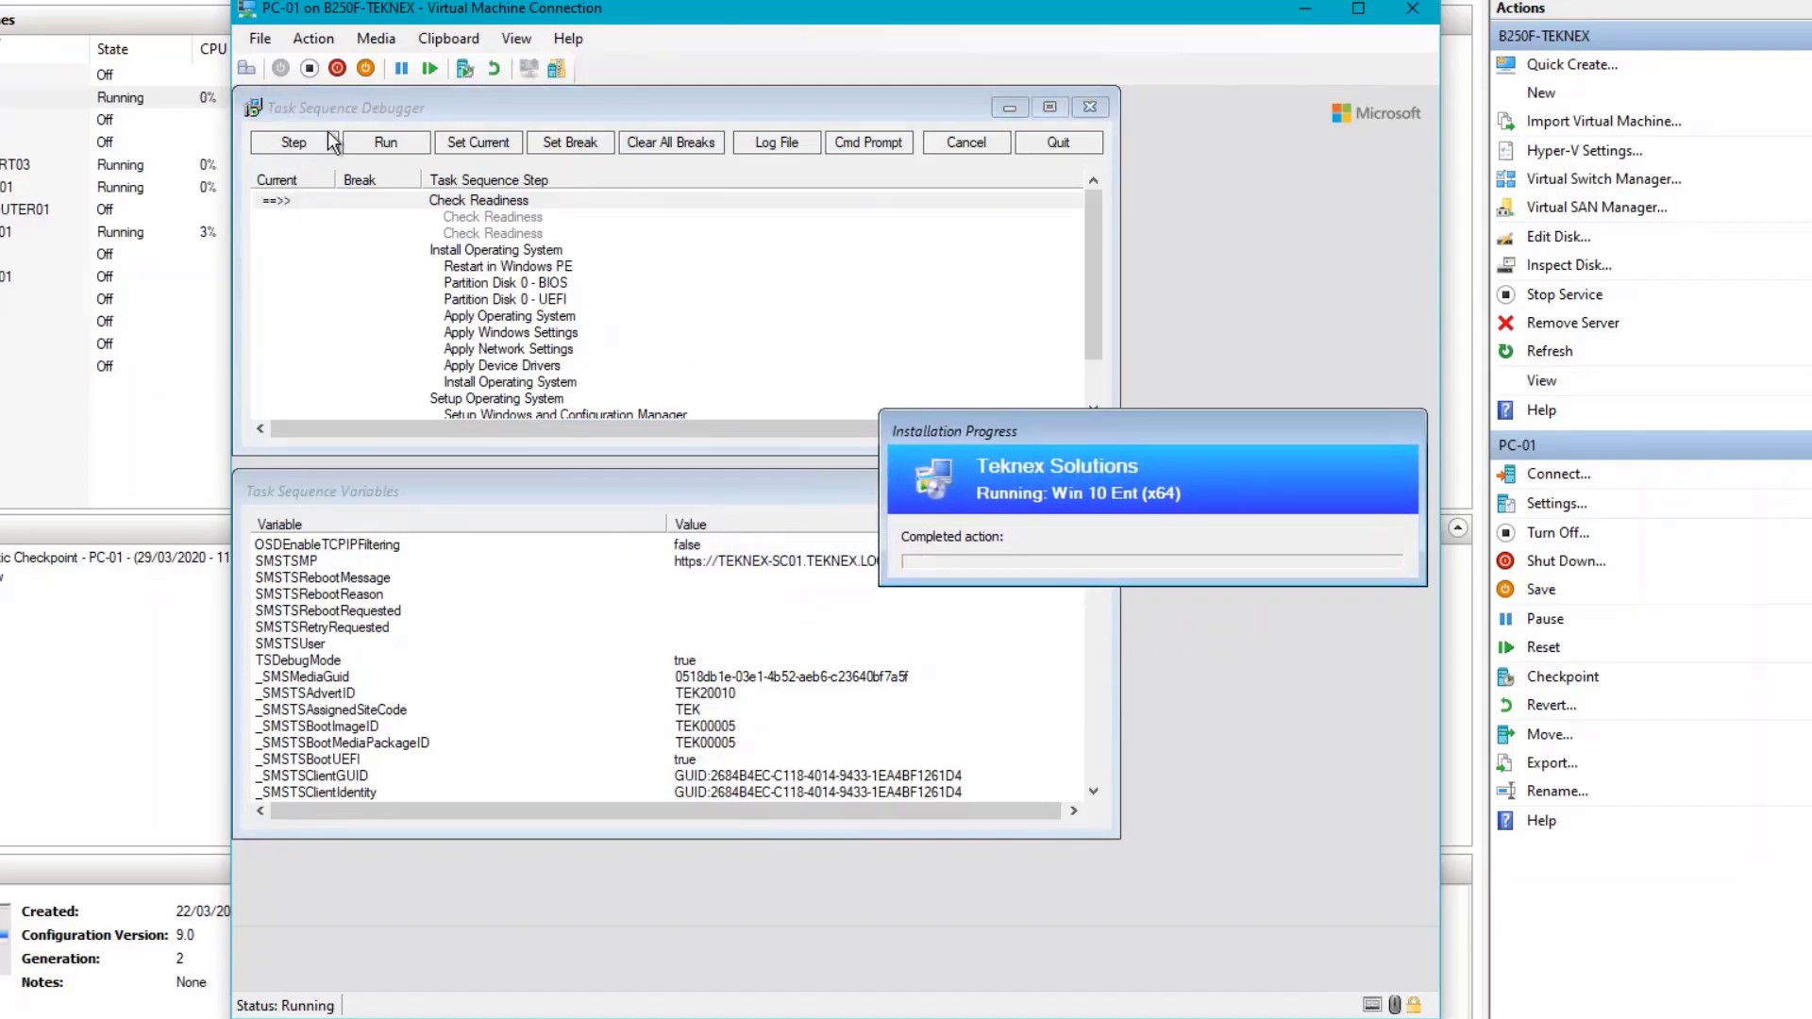
pyautogui.click(273, 201)
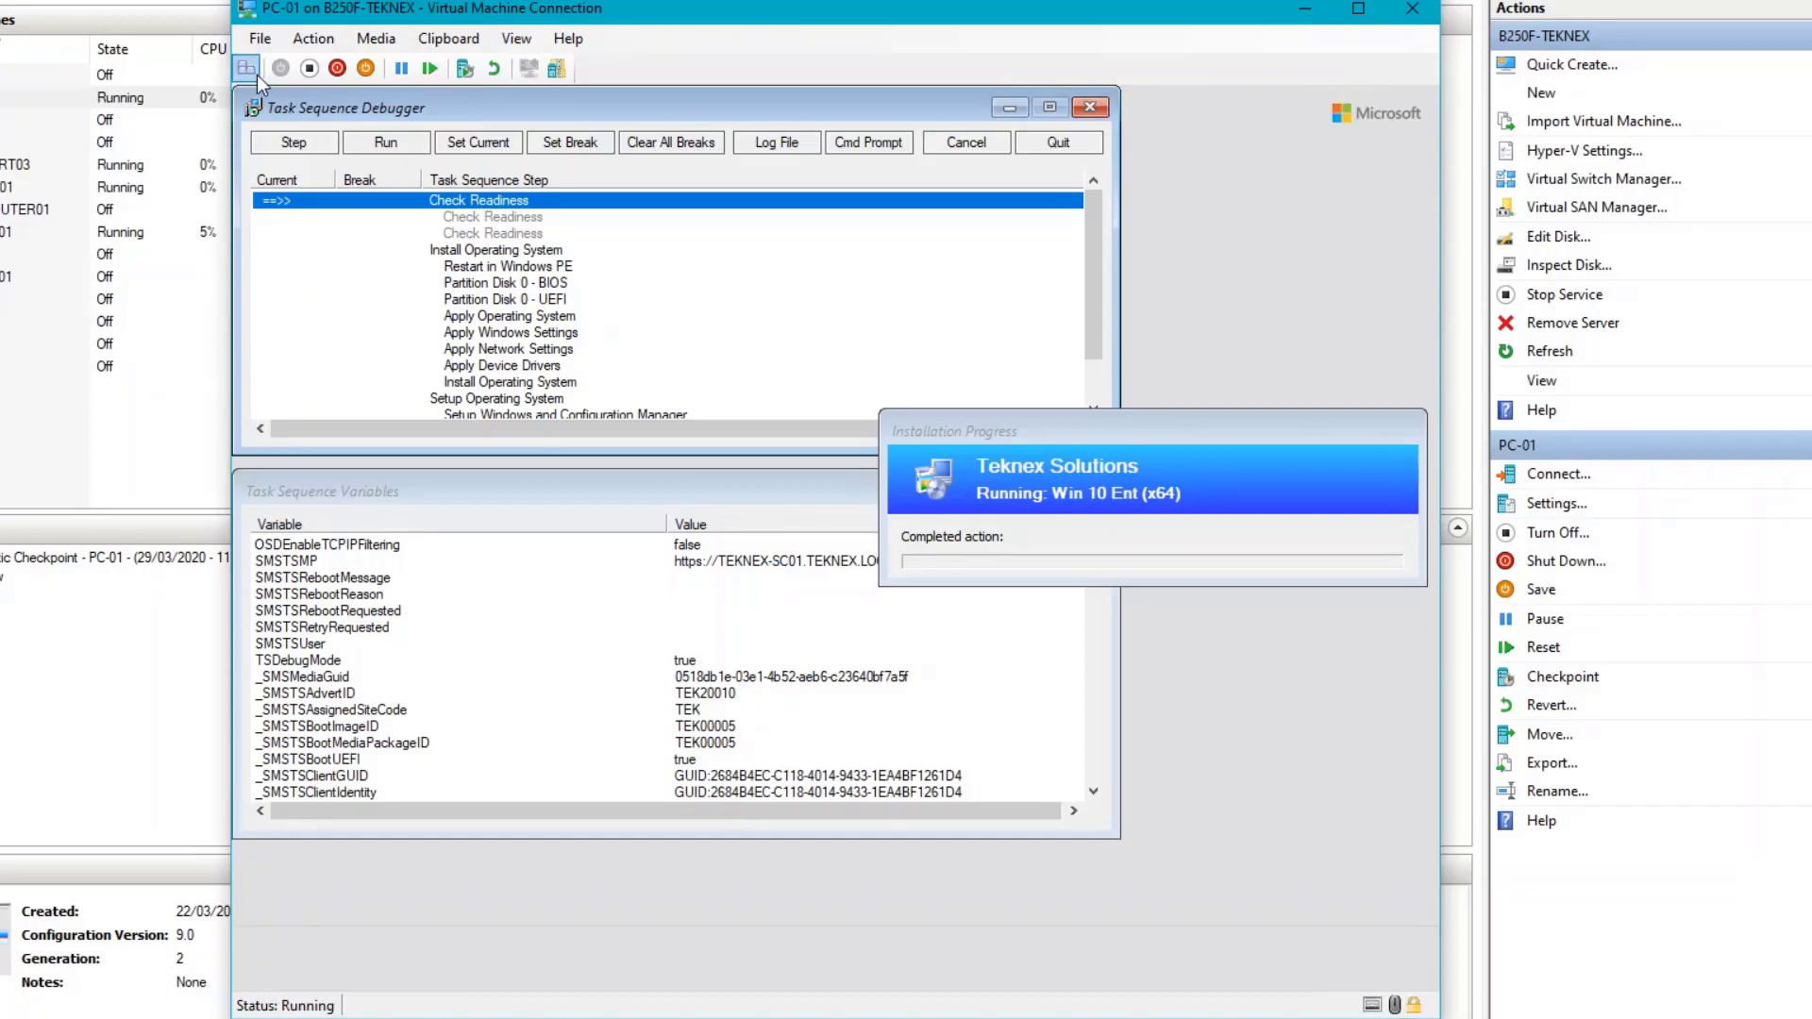
pyautogui.click(307, 133)
pyautogui.click(478, 141)
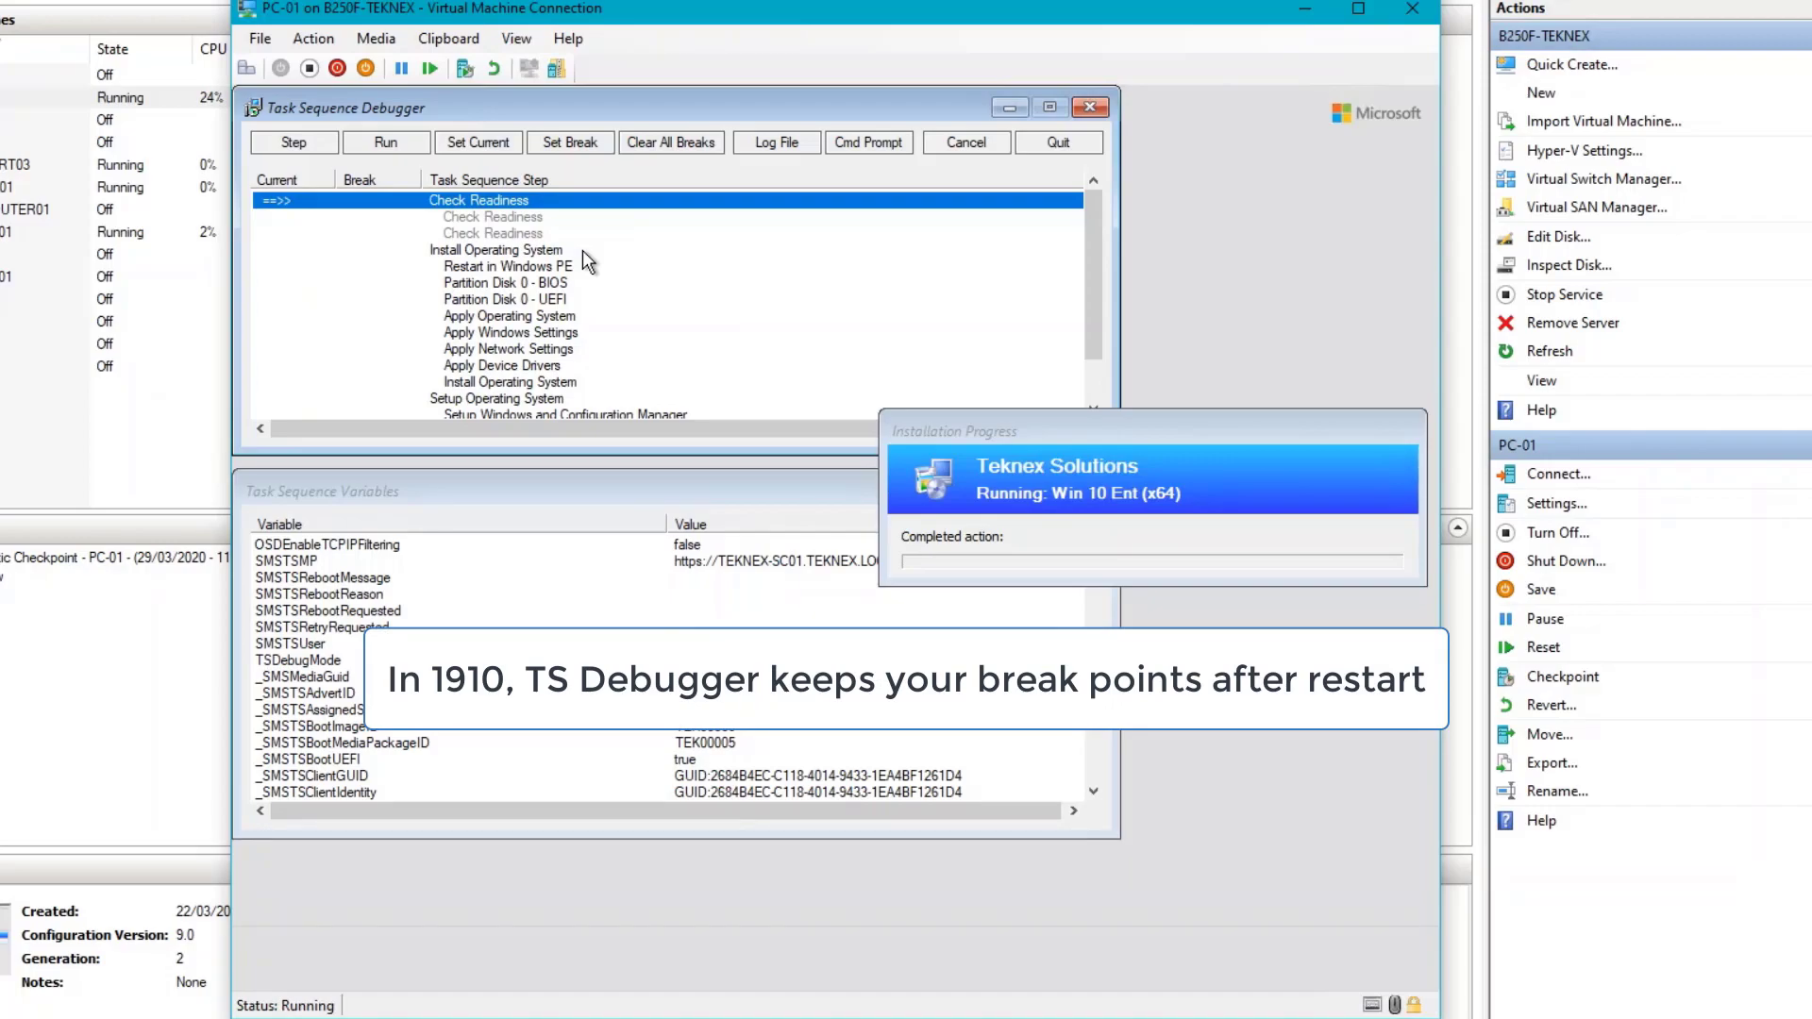
# Step: View the smsts.log file from the debugger, and launch cmtrace from its command prompt, closing the windows after viewing
pyautogui.click(795, 139)
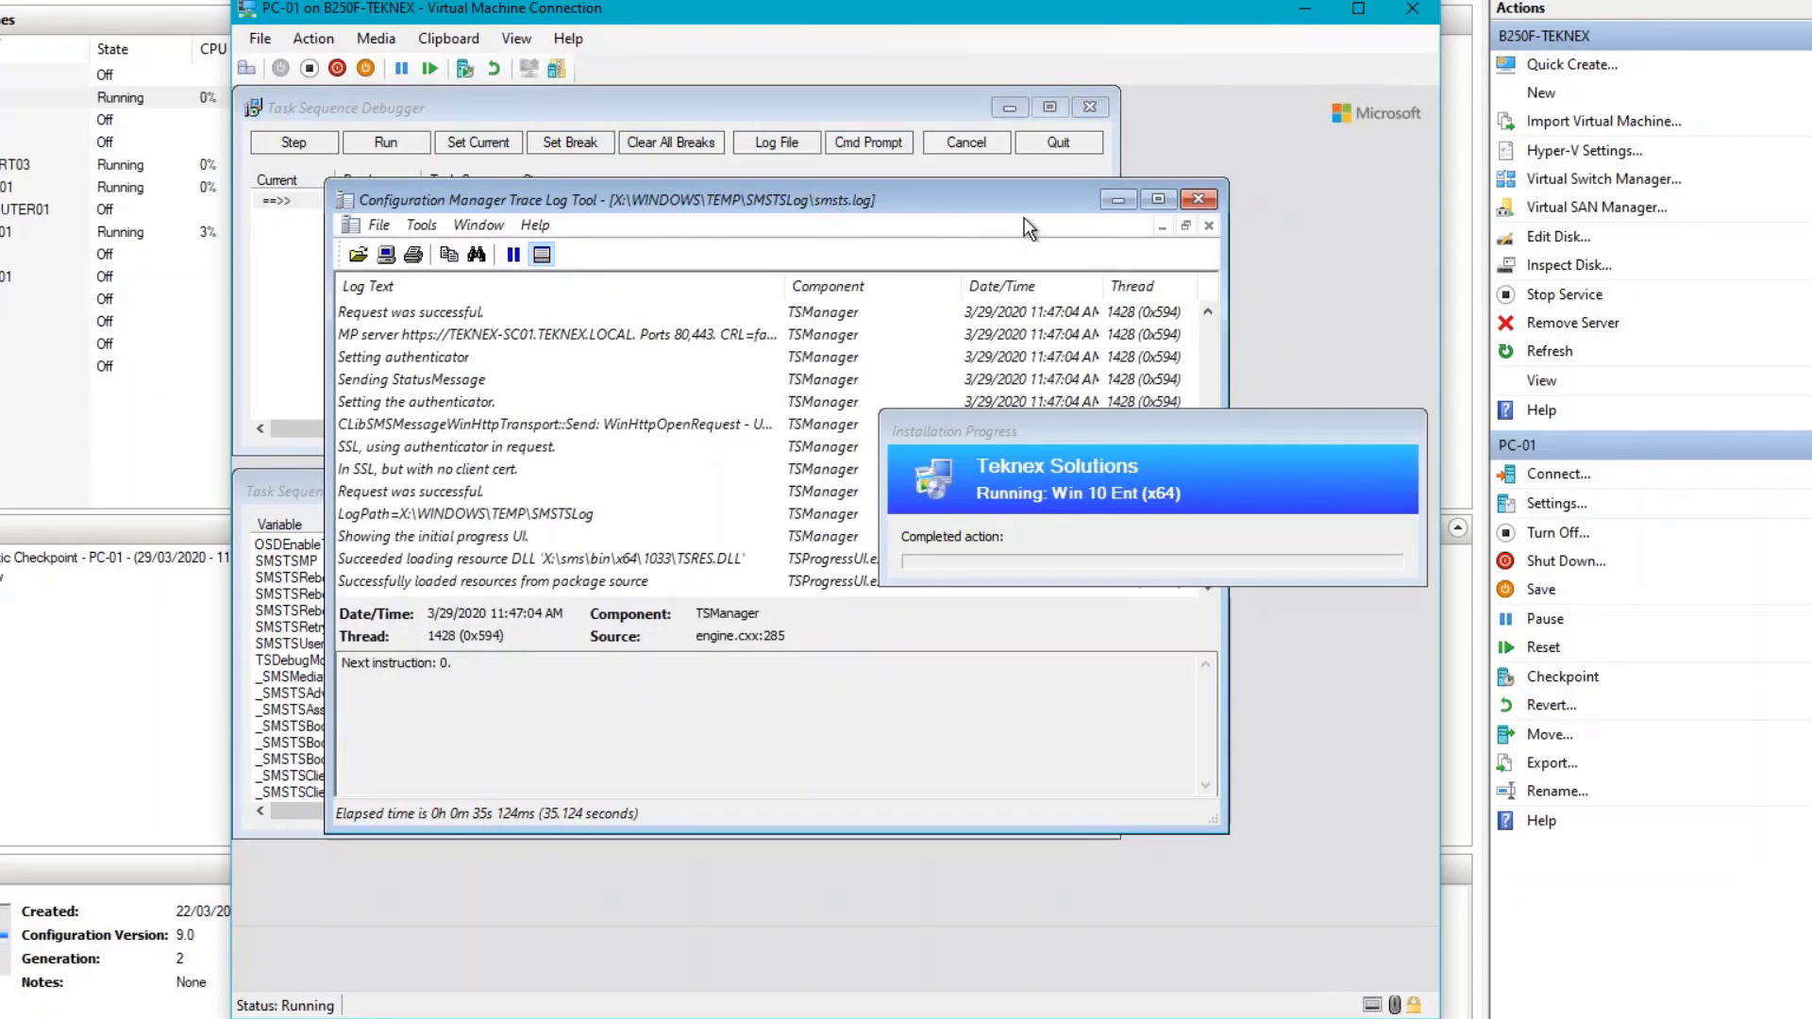
pyautogui.click(1199, 198)
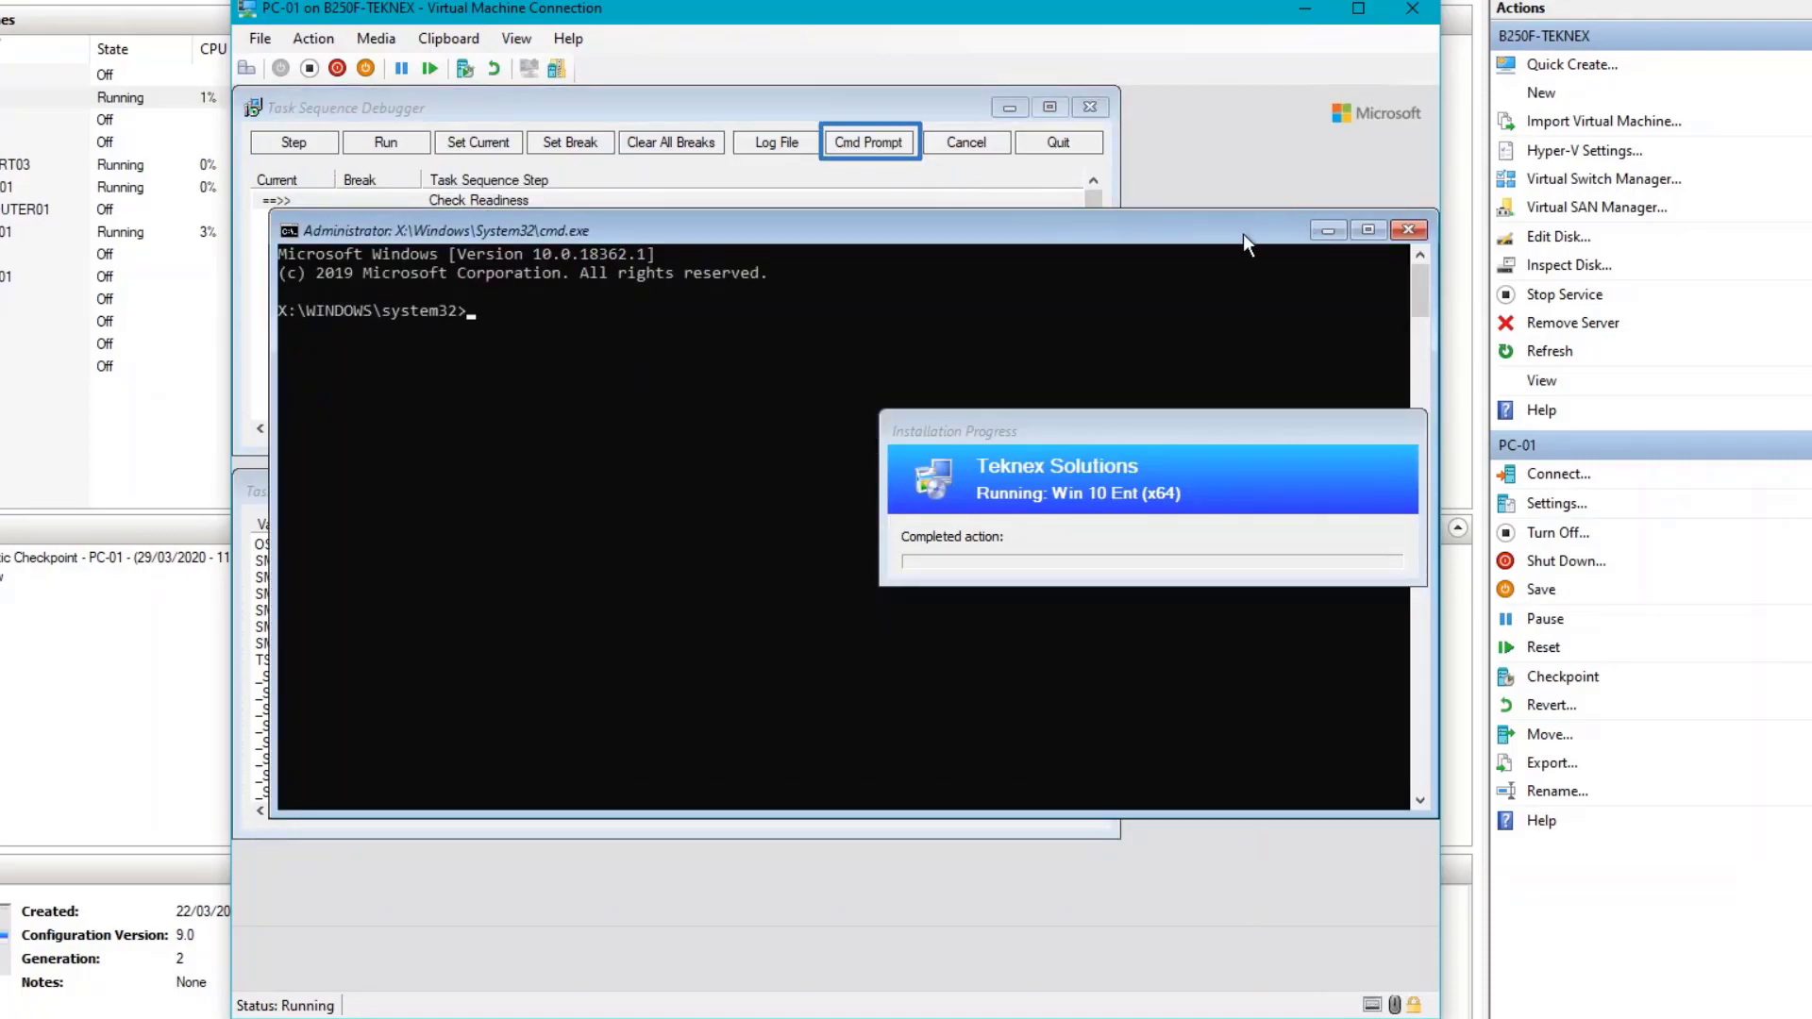
pyautogui.click(550, 312)
pyautogui.write('cmtrace')
pyautogui.press('Return')
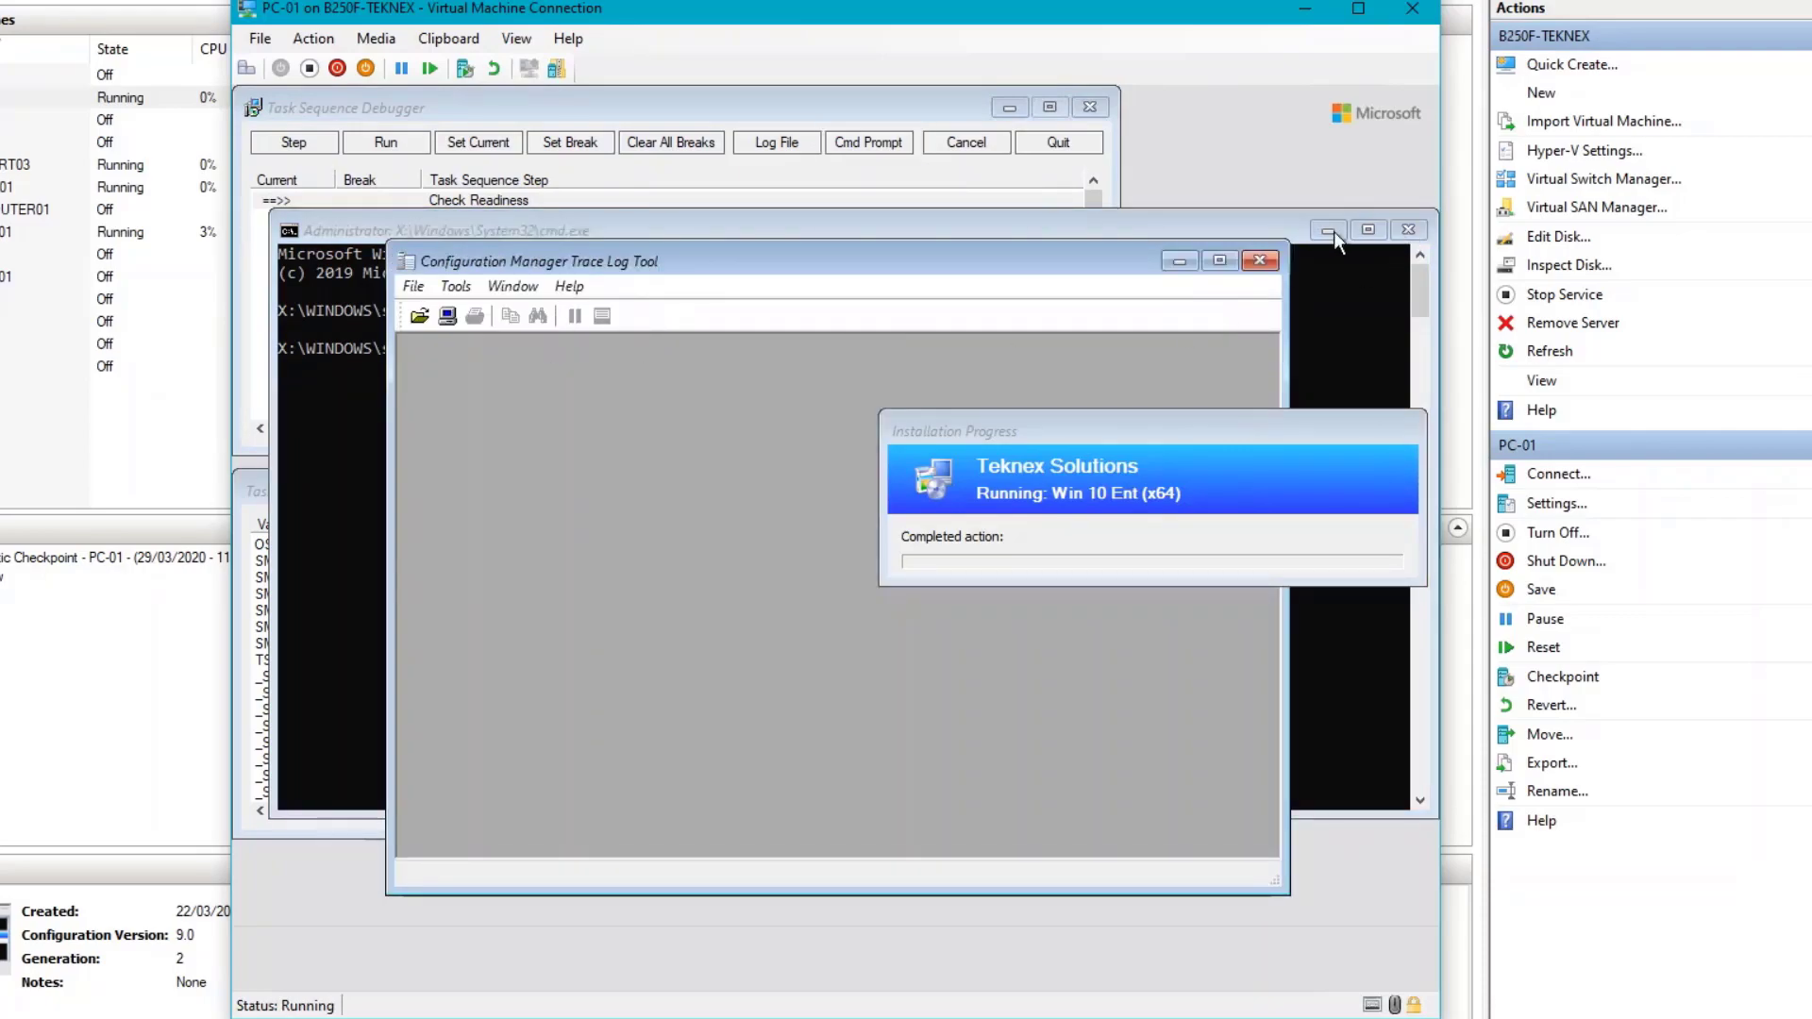
pyautogui.click(1273, 264)
pyautogui.click(1409, 231)
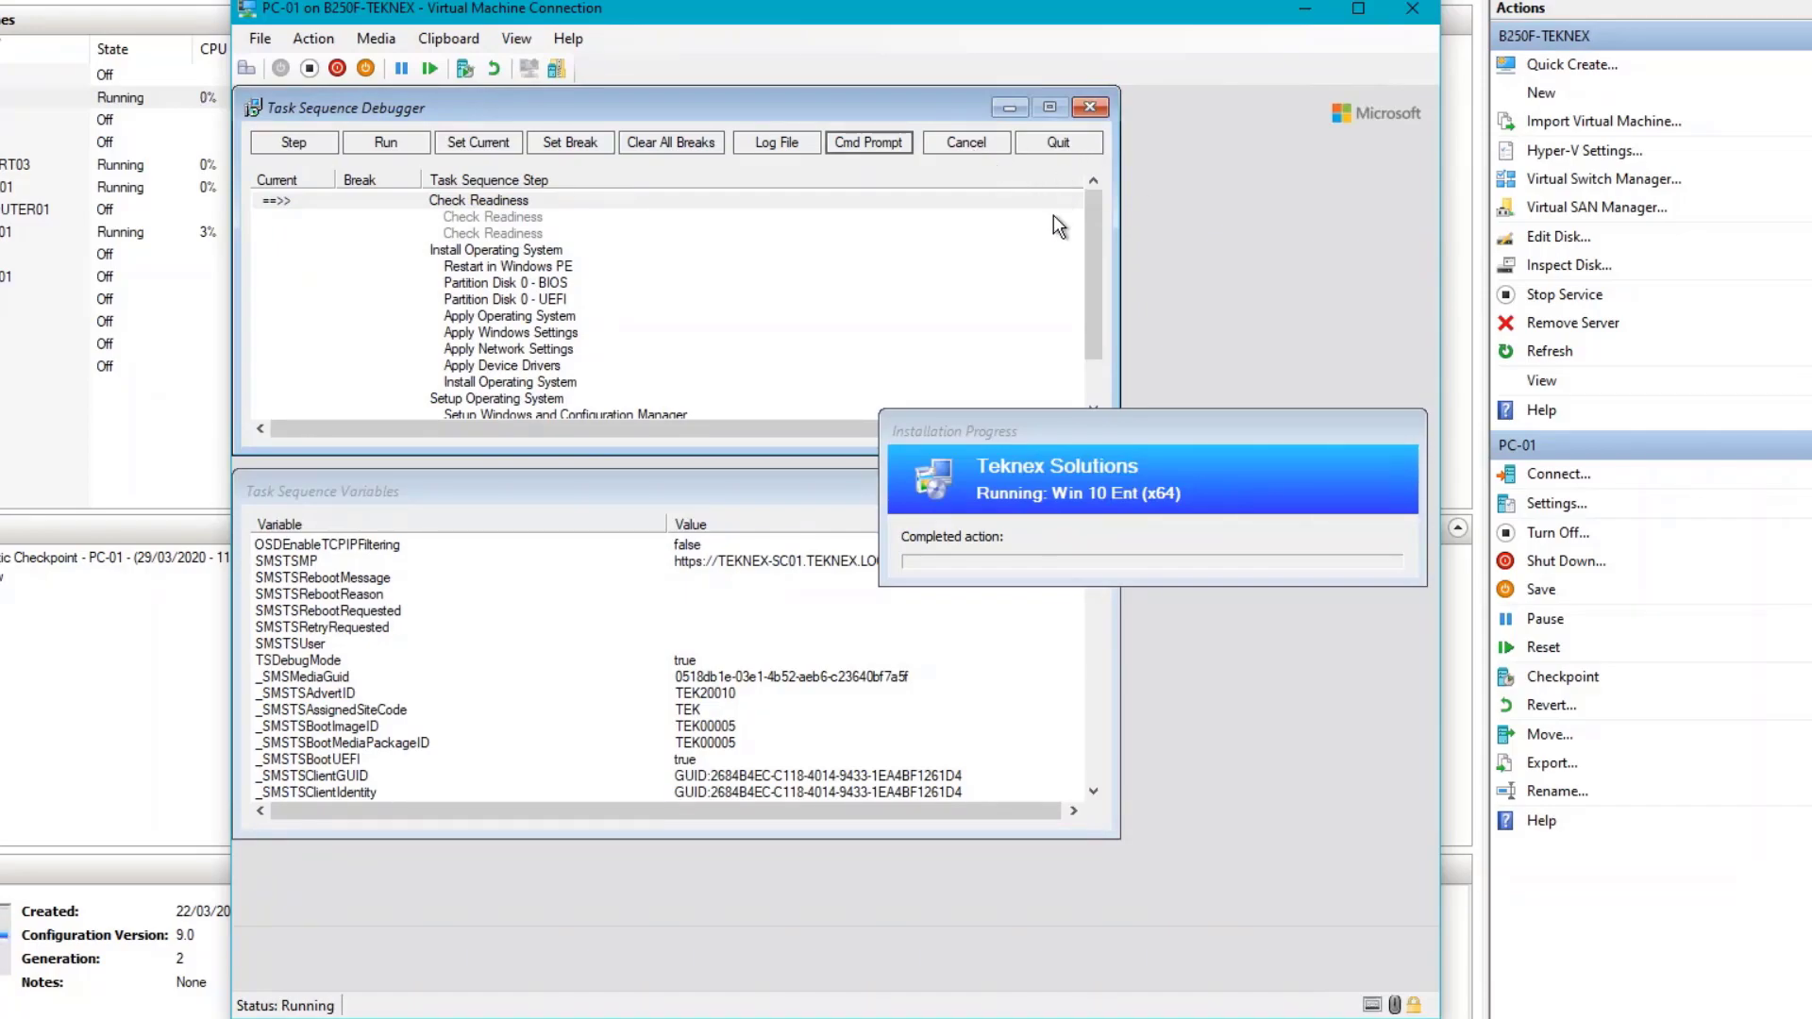
# Step: Execute only the Check Readiness group as a single debugger step
pyautogui.click(515, 201)
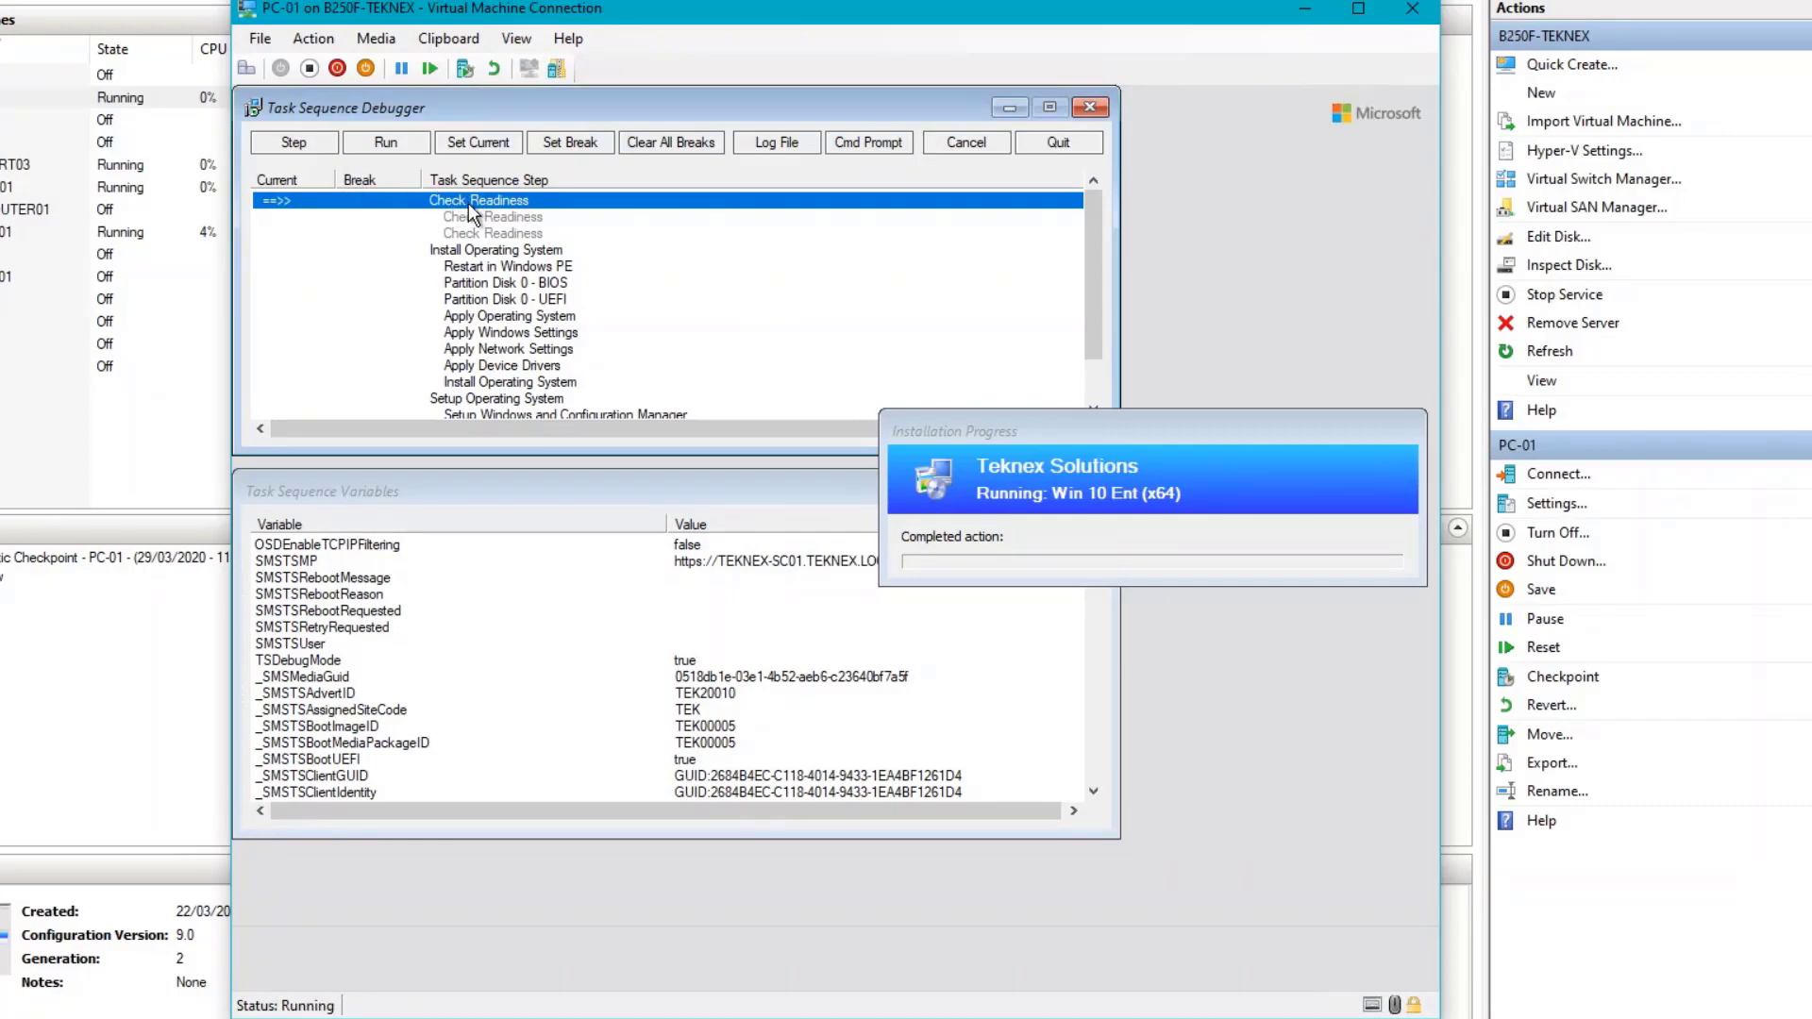
pyautogui.click(313, 145)
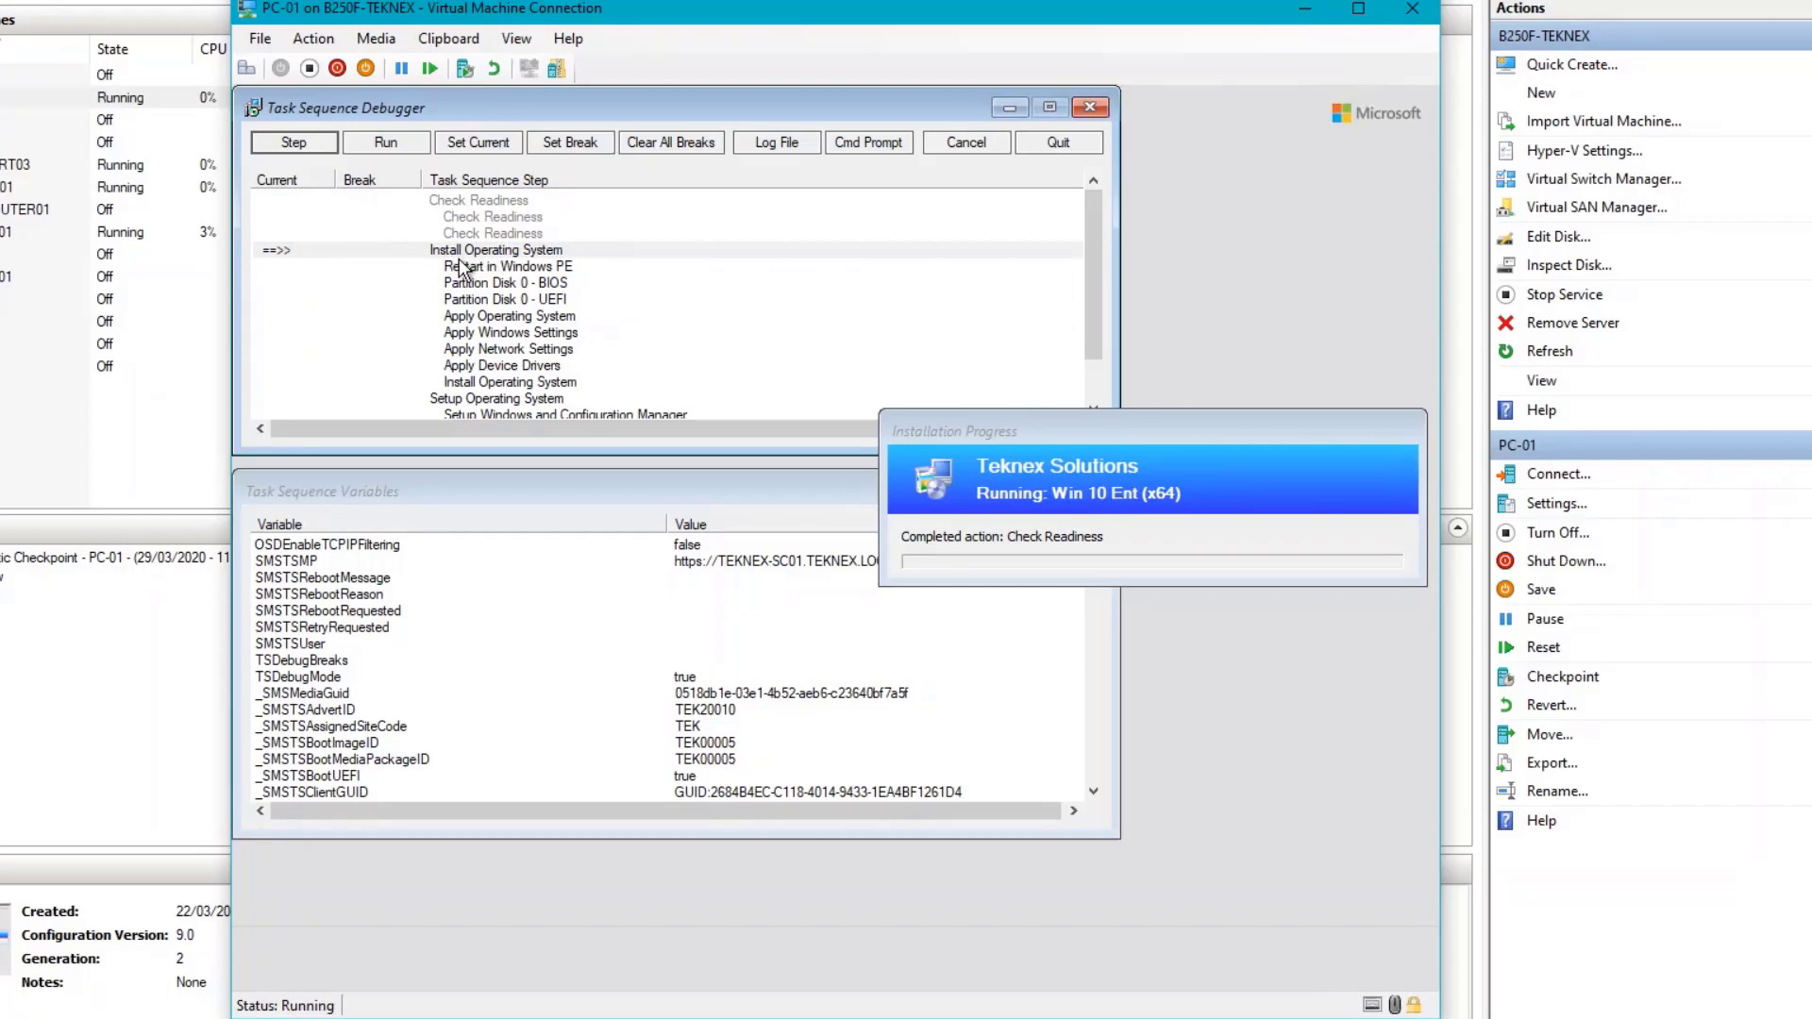
# Step: Set breakpoints on the Partition Disk 0 - BIOS and Partition Disk 0 - UEFI steps
pyautogui.click(608, 282)
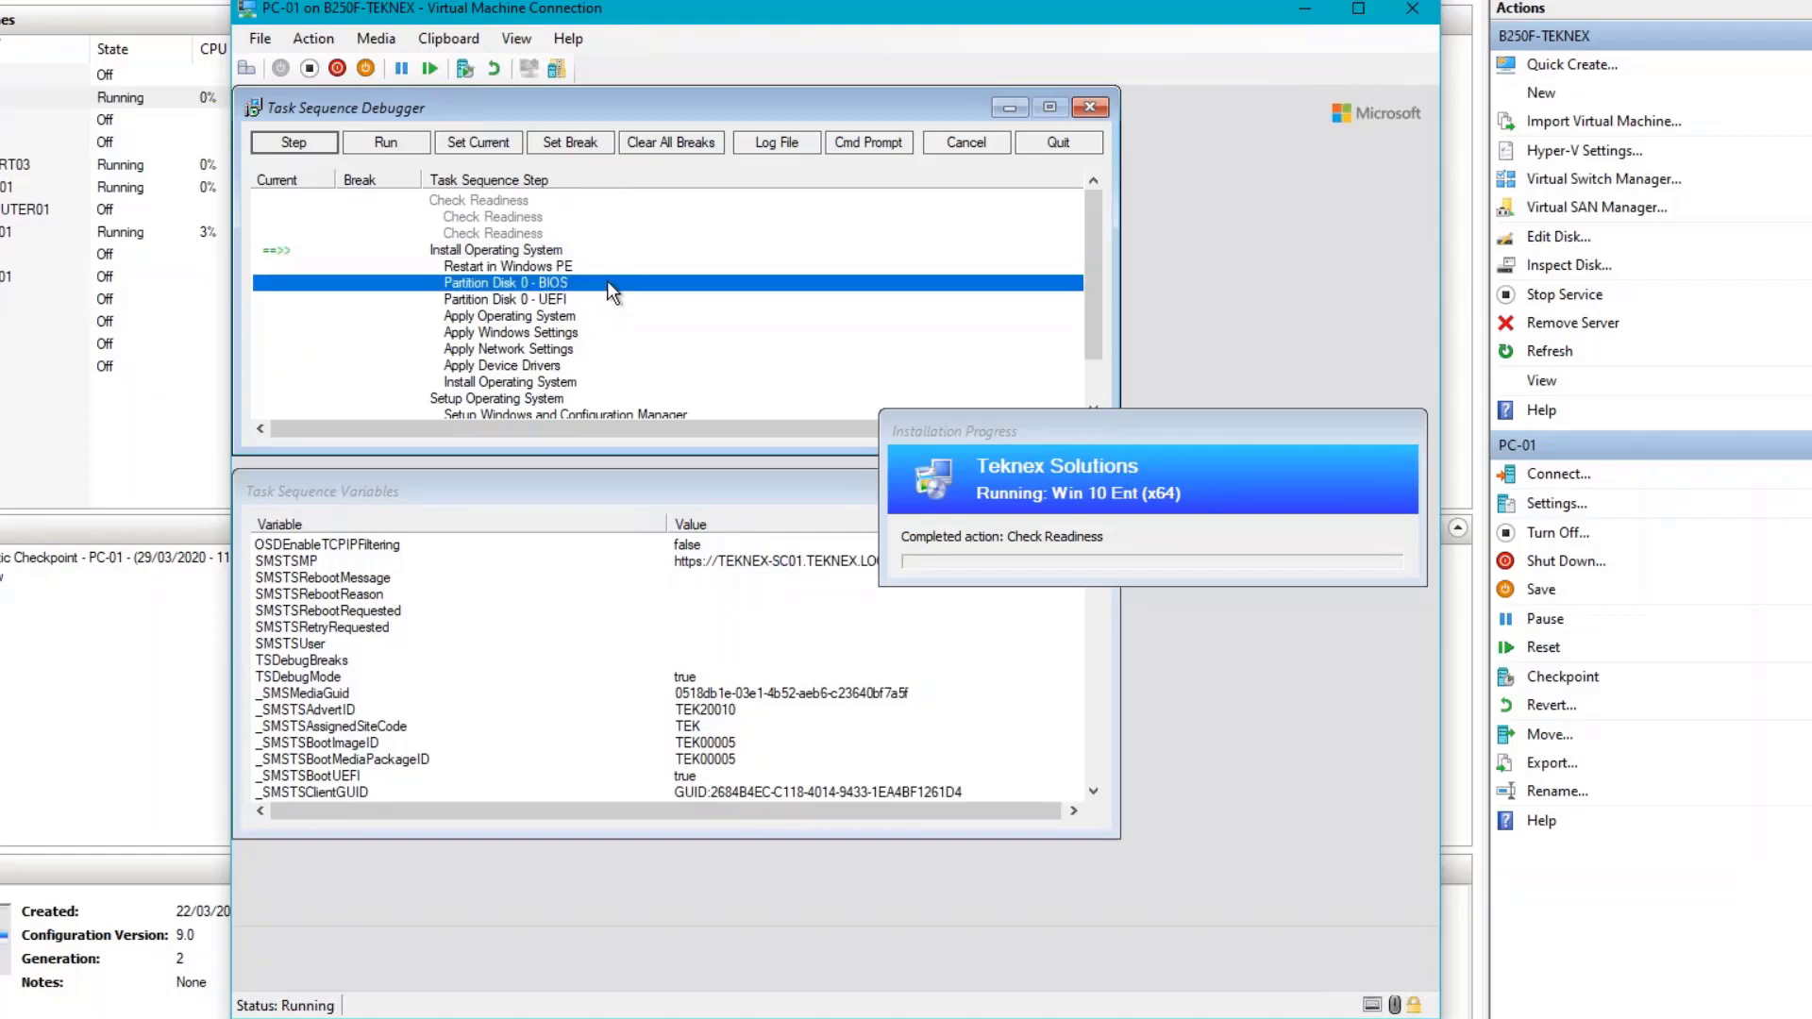
pyautogui.click(574, 144)
pyautogui.click(535, 295)
pyautogui.click(582, 143)
# Step: Make Setup Windows and Configuration Manager the current step and set a breakpoint on it
pyautogui.scroll(-1, 581, 307)
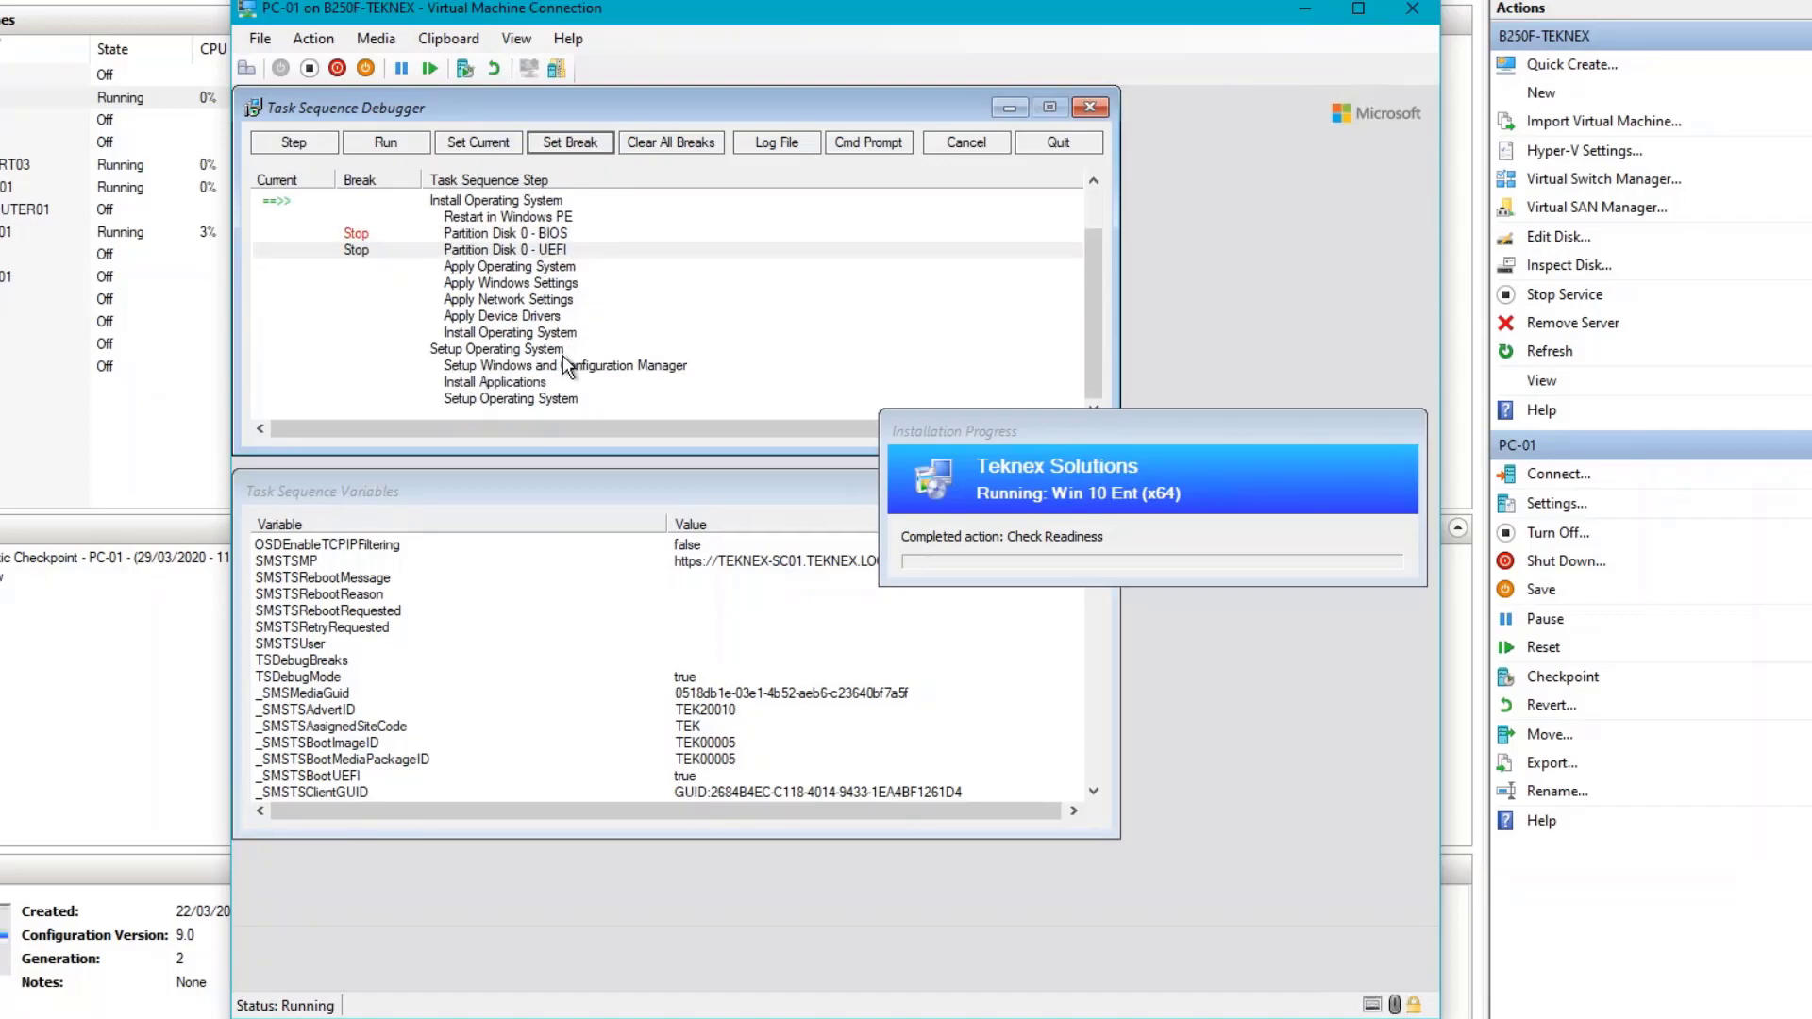
pyautogui.click(564, 354)
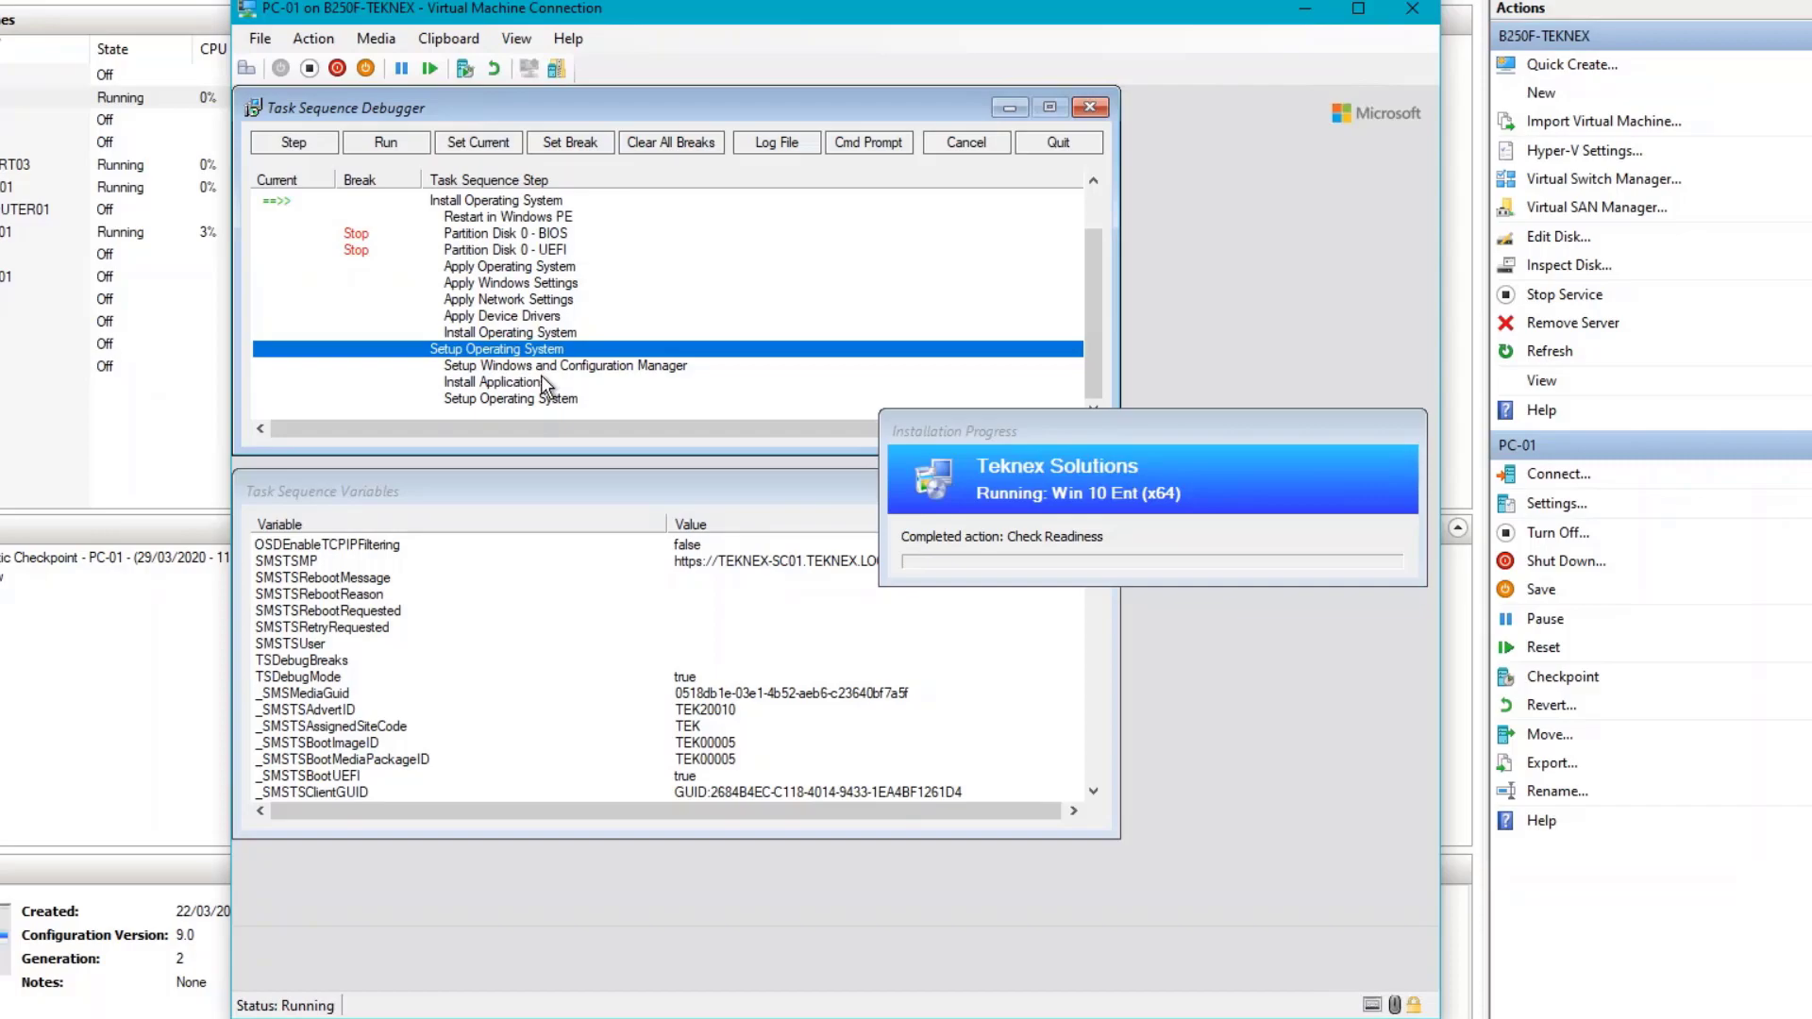
pyautogui.click(541, 366)
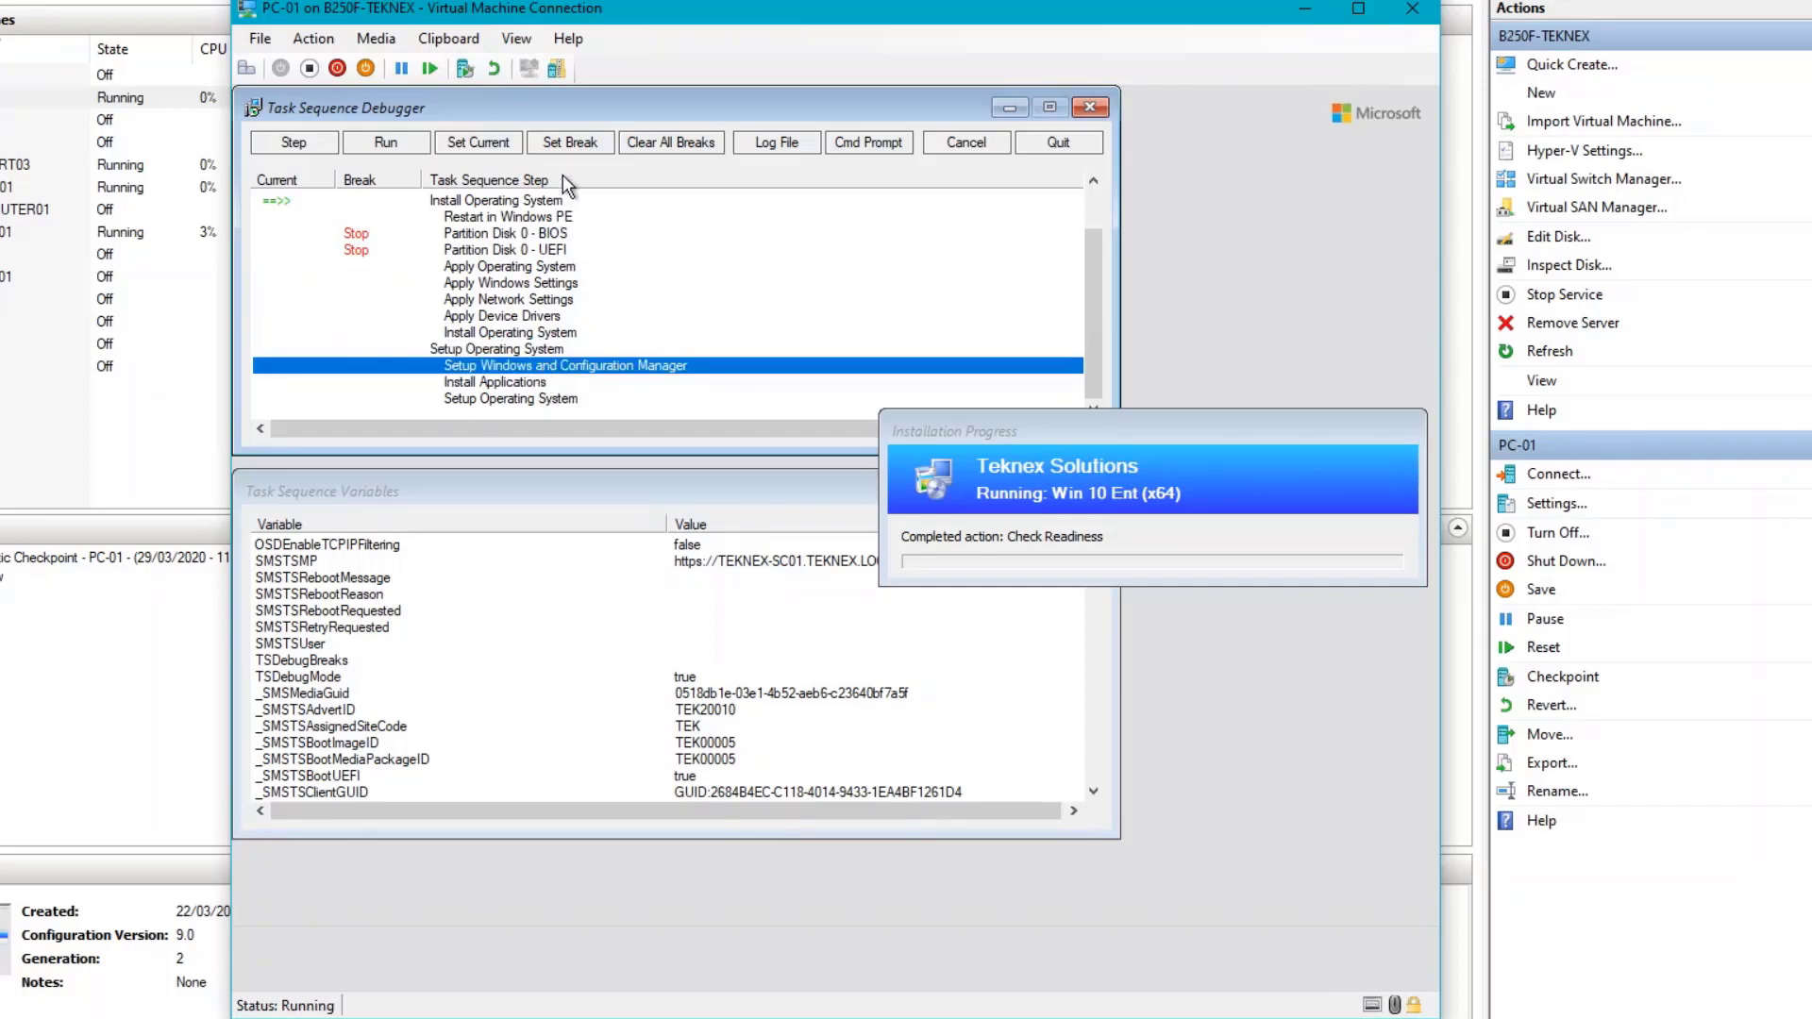
pyautogui.click(487, 147)
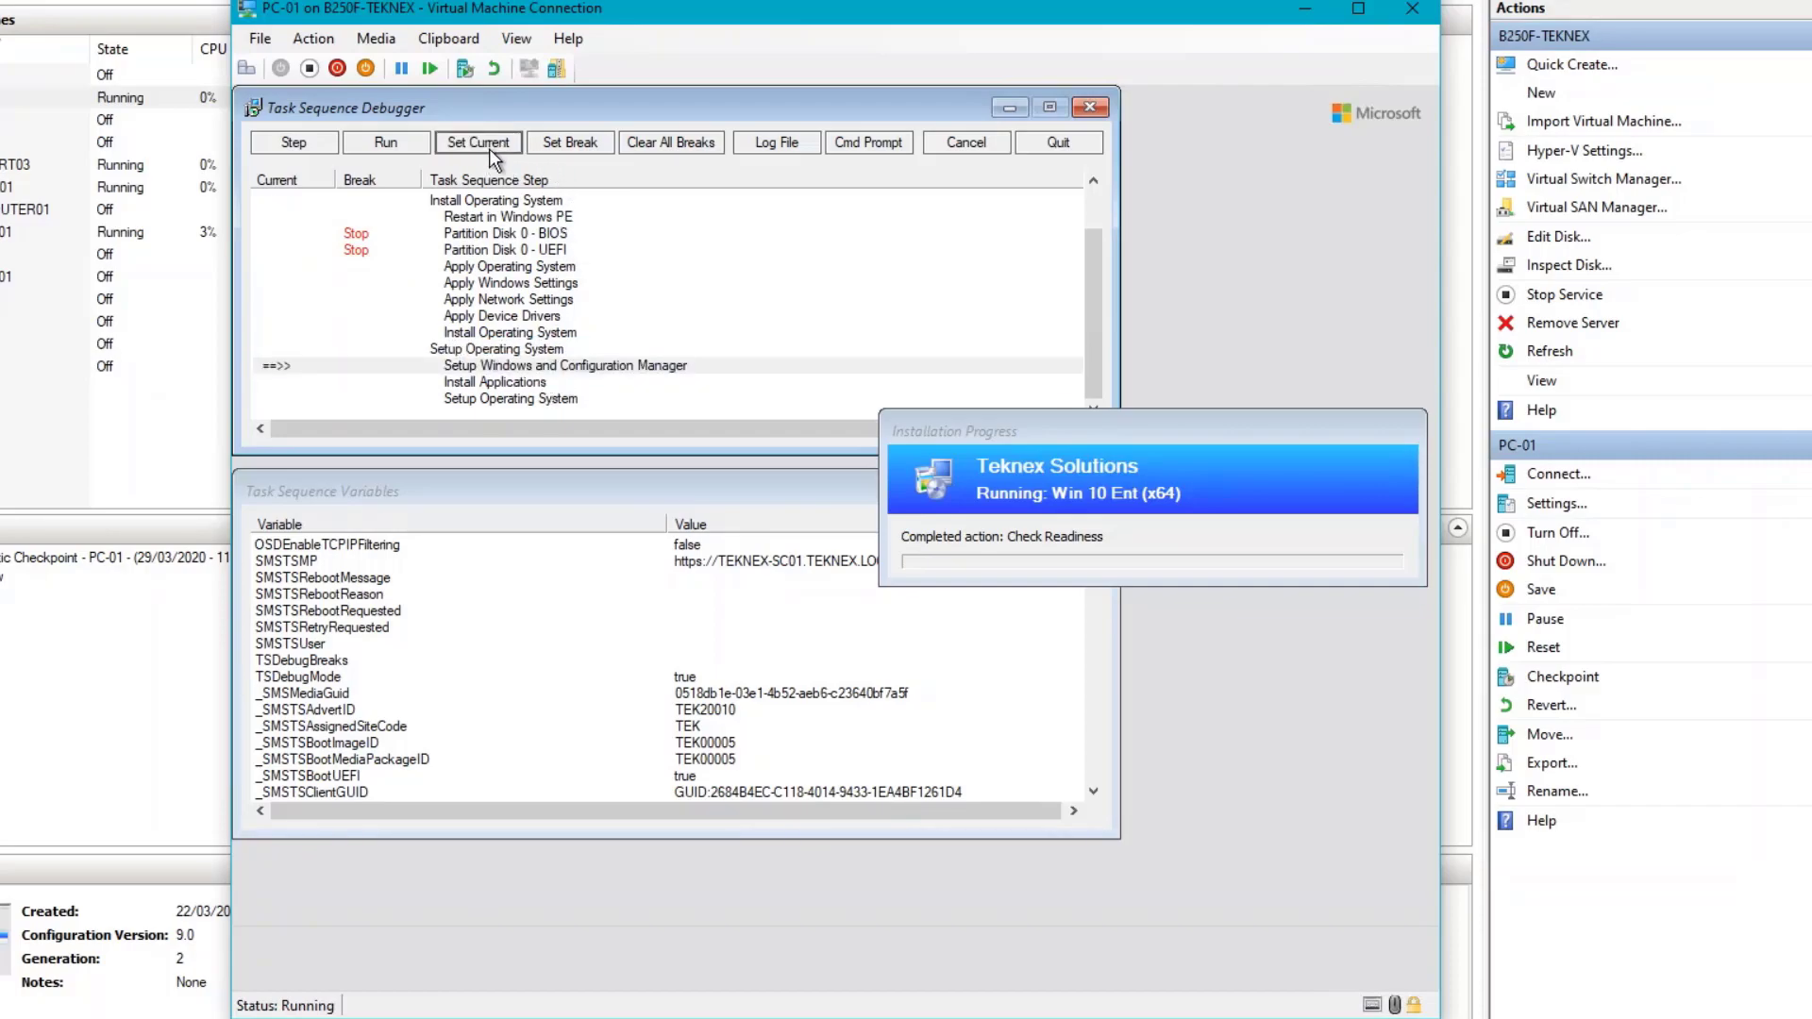
pyautogui.click(505, 370)
pyautogui.click(572, 142)
# Step: Set the Install Operating System group back as the current position and keep it selected
pyautogui.scroll(1, 598, 326)
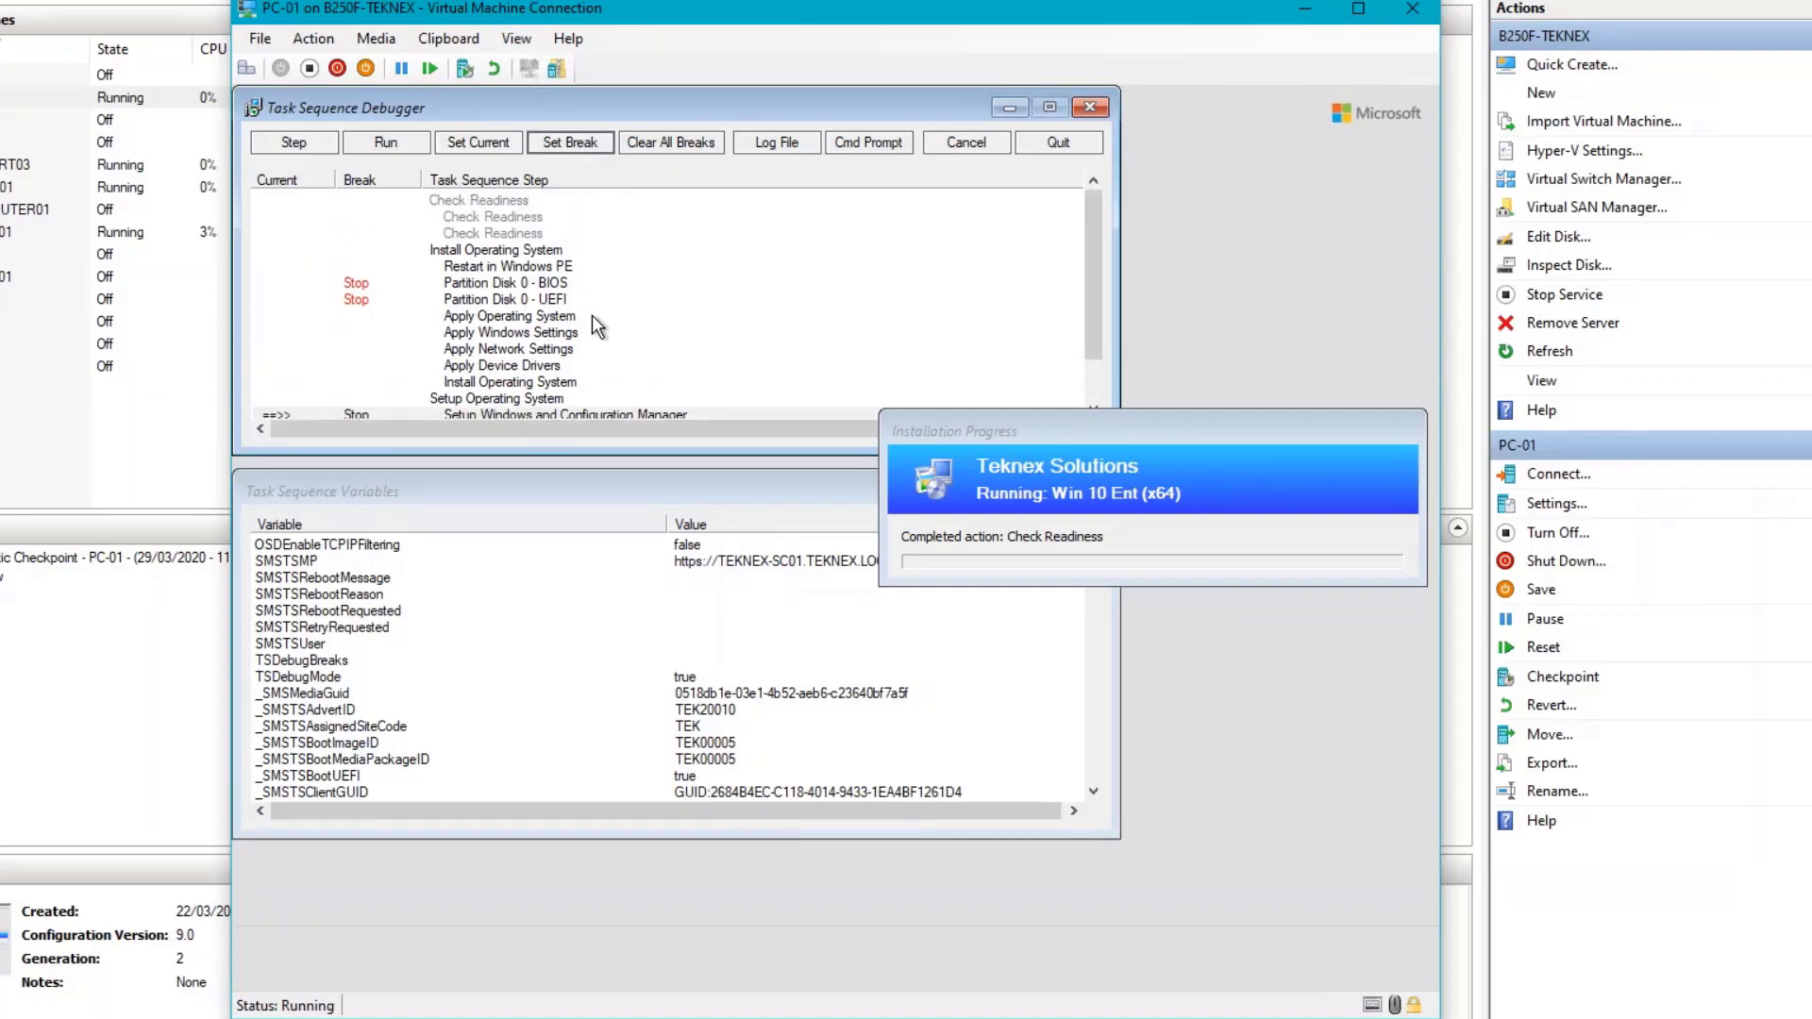
pyautogui.click(543, 249)
pyautogui.click(493, 145)
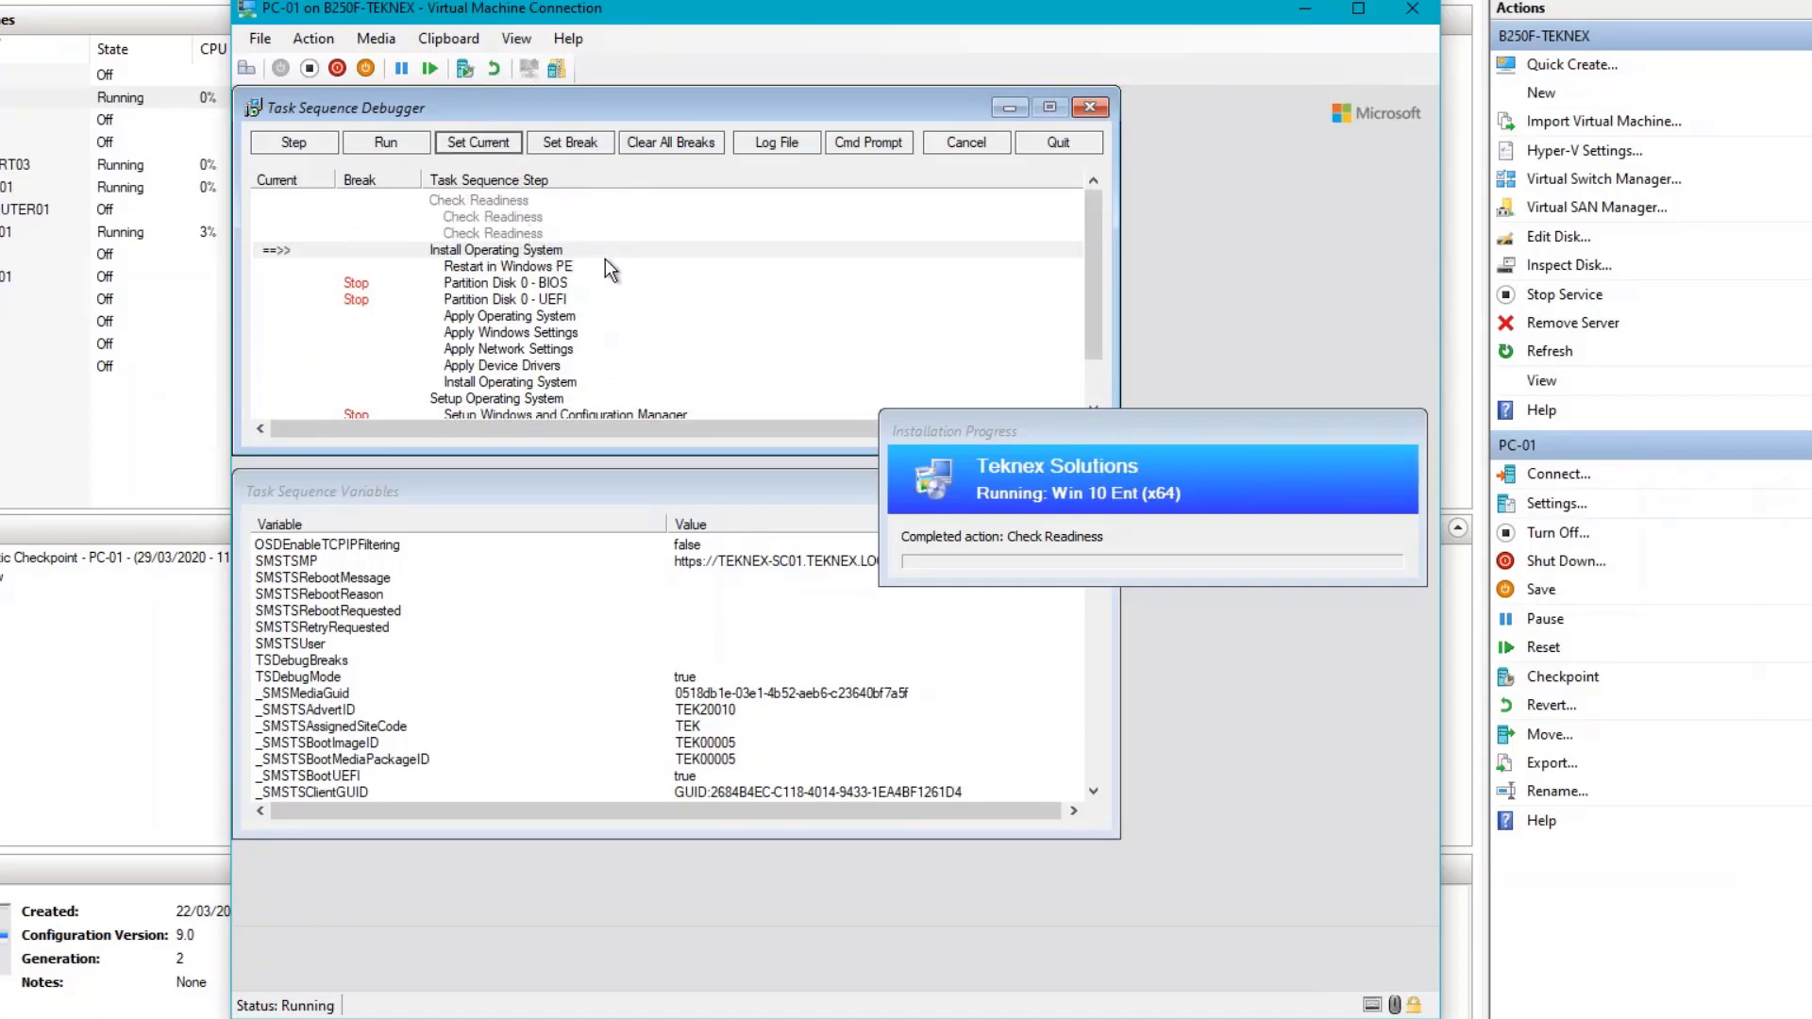
pyautogui.scroll(-1, 604, 261)
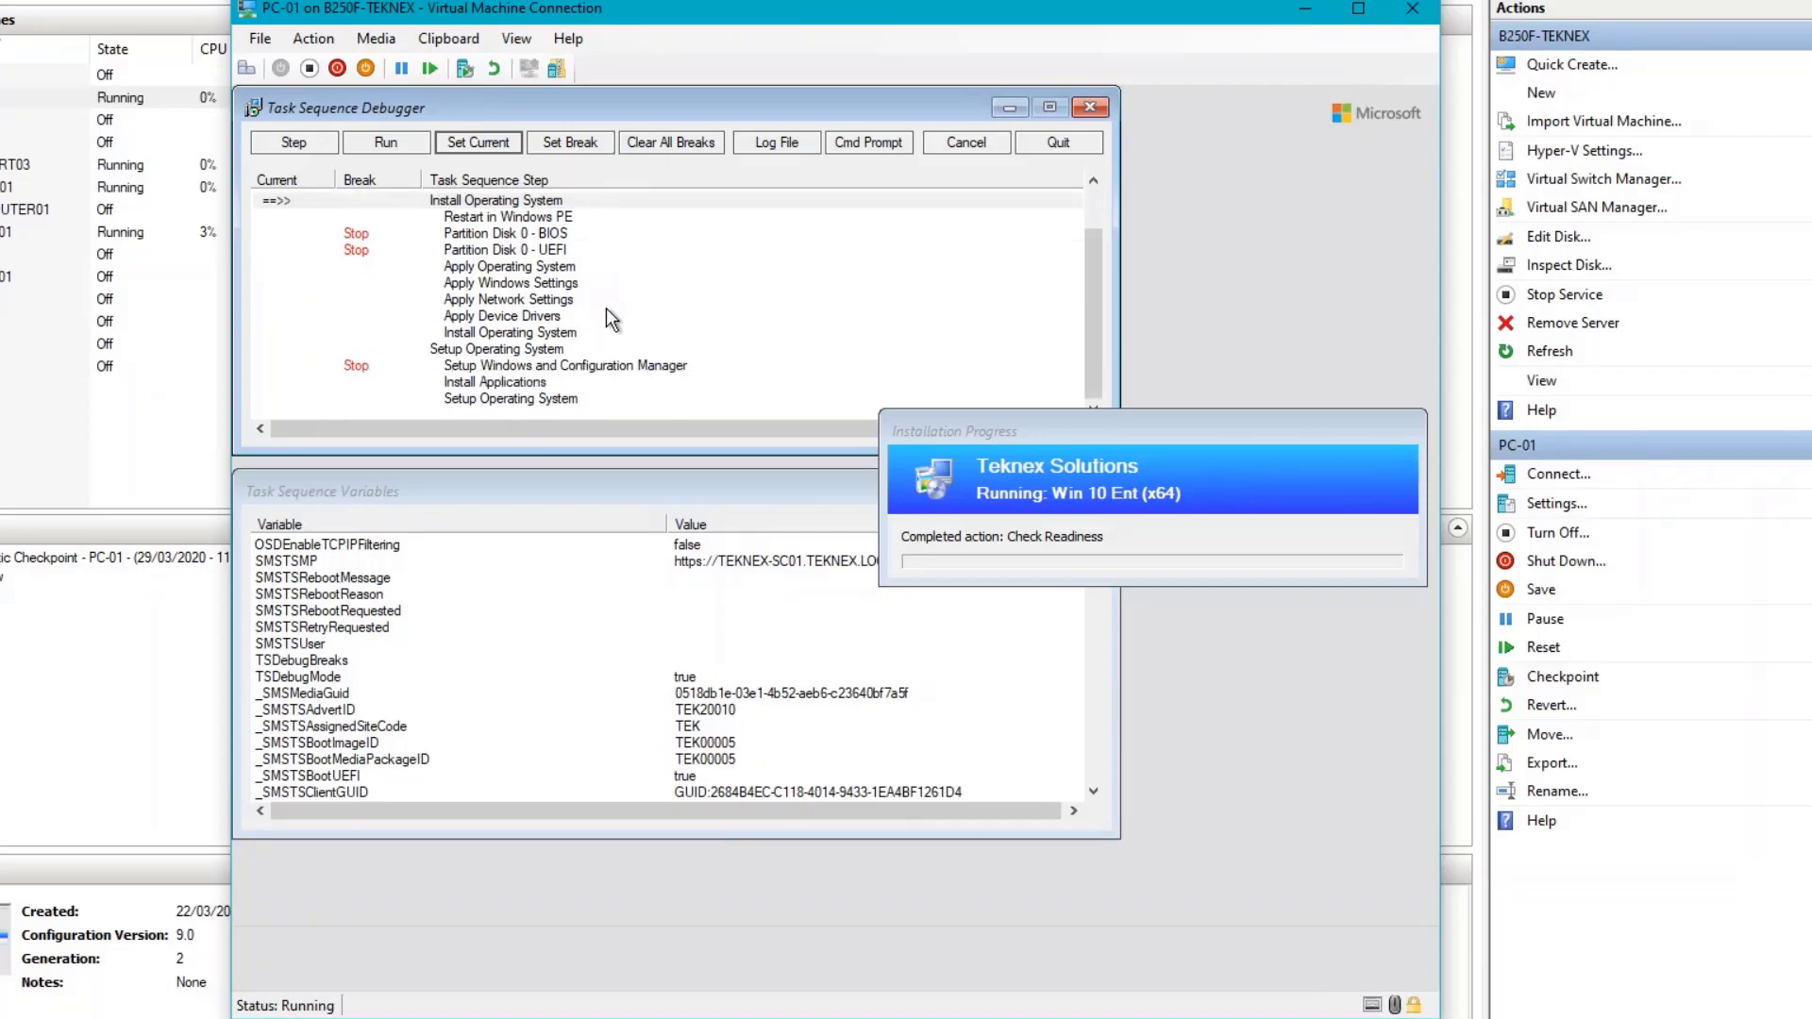
pyautogui.scroll(1, 606, 308)
pyautogui.click(500, 251)
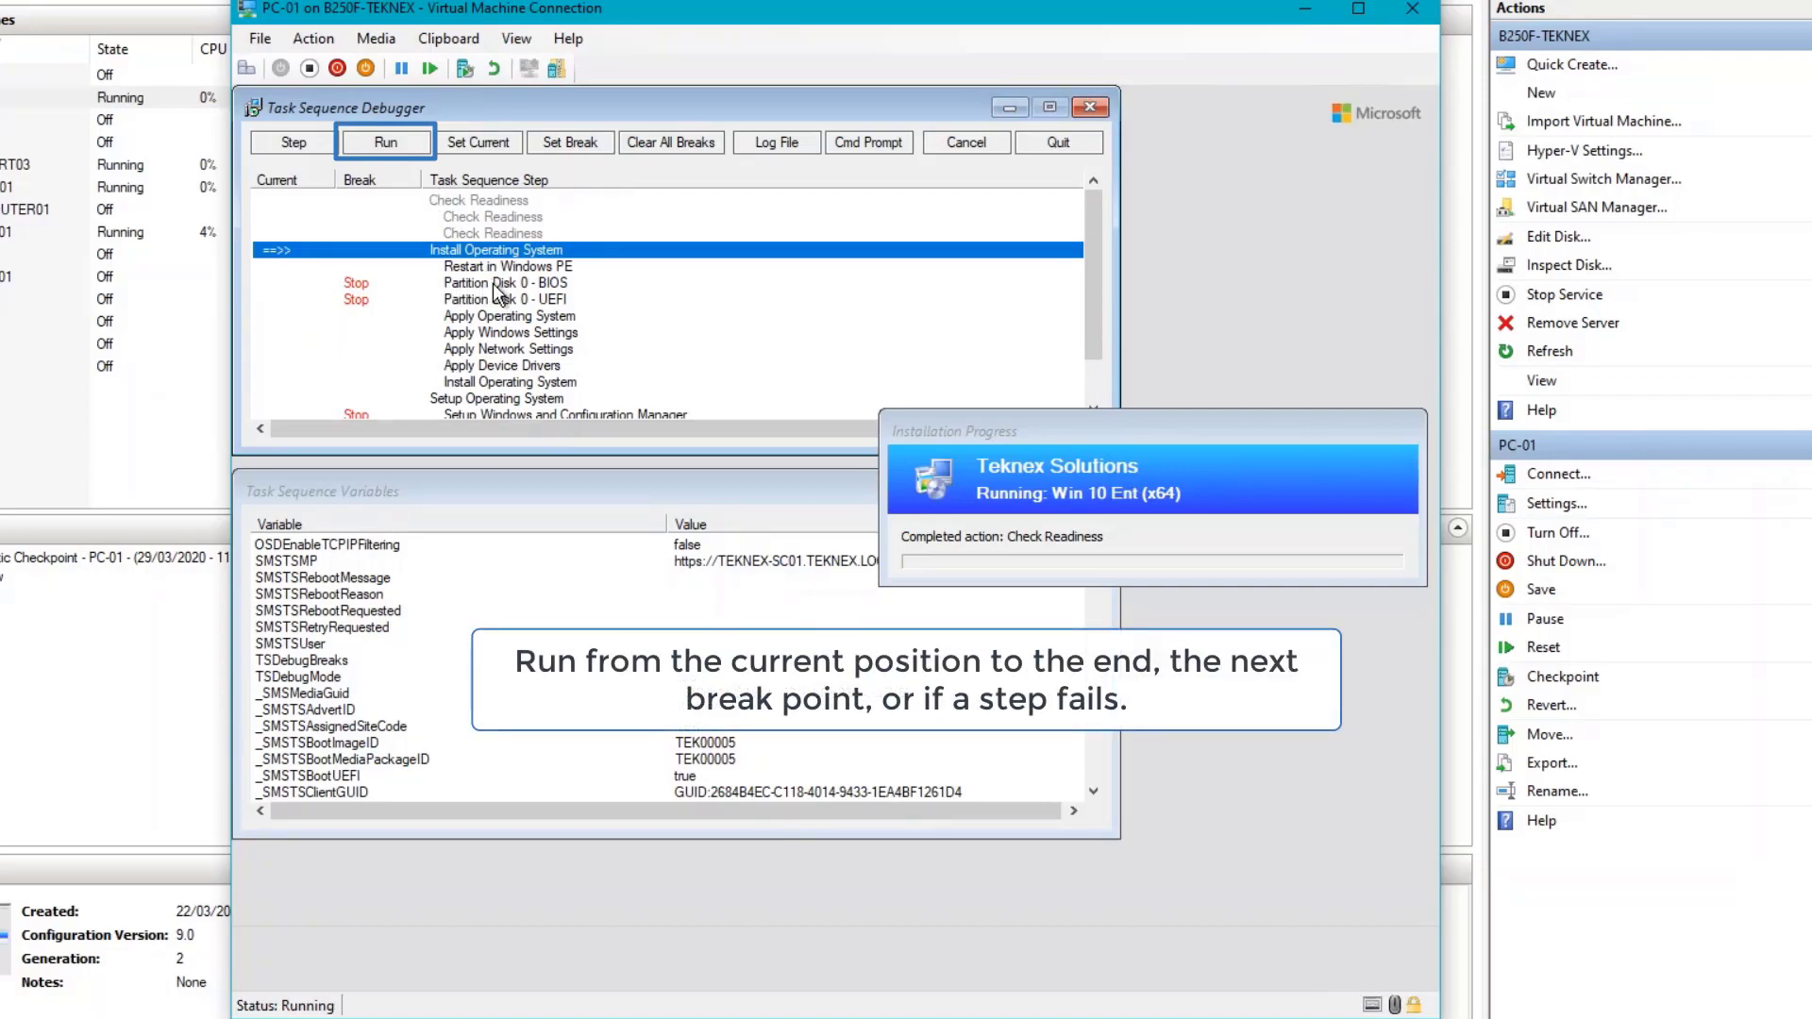
# Step: Run the task sequence to the Partition Disk 0 - BIOS breakpoint and continue to the Partition Disk 0 - UEFI breakpoint
pyautogui.click(404, 142)
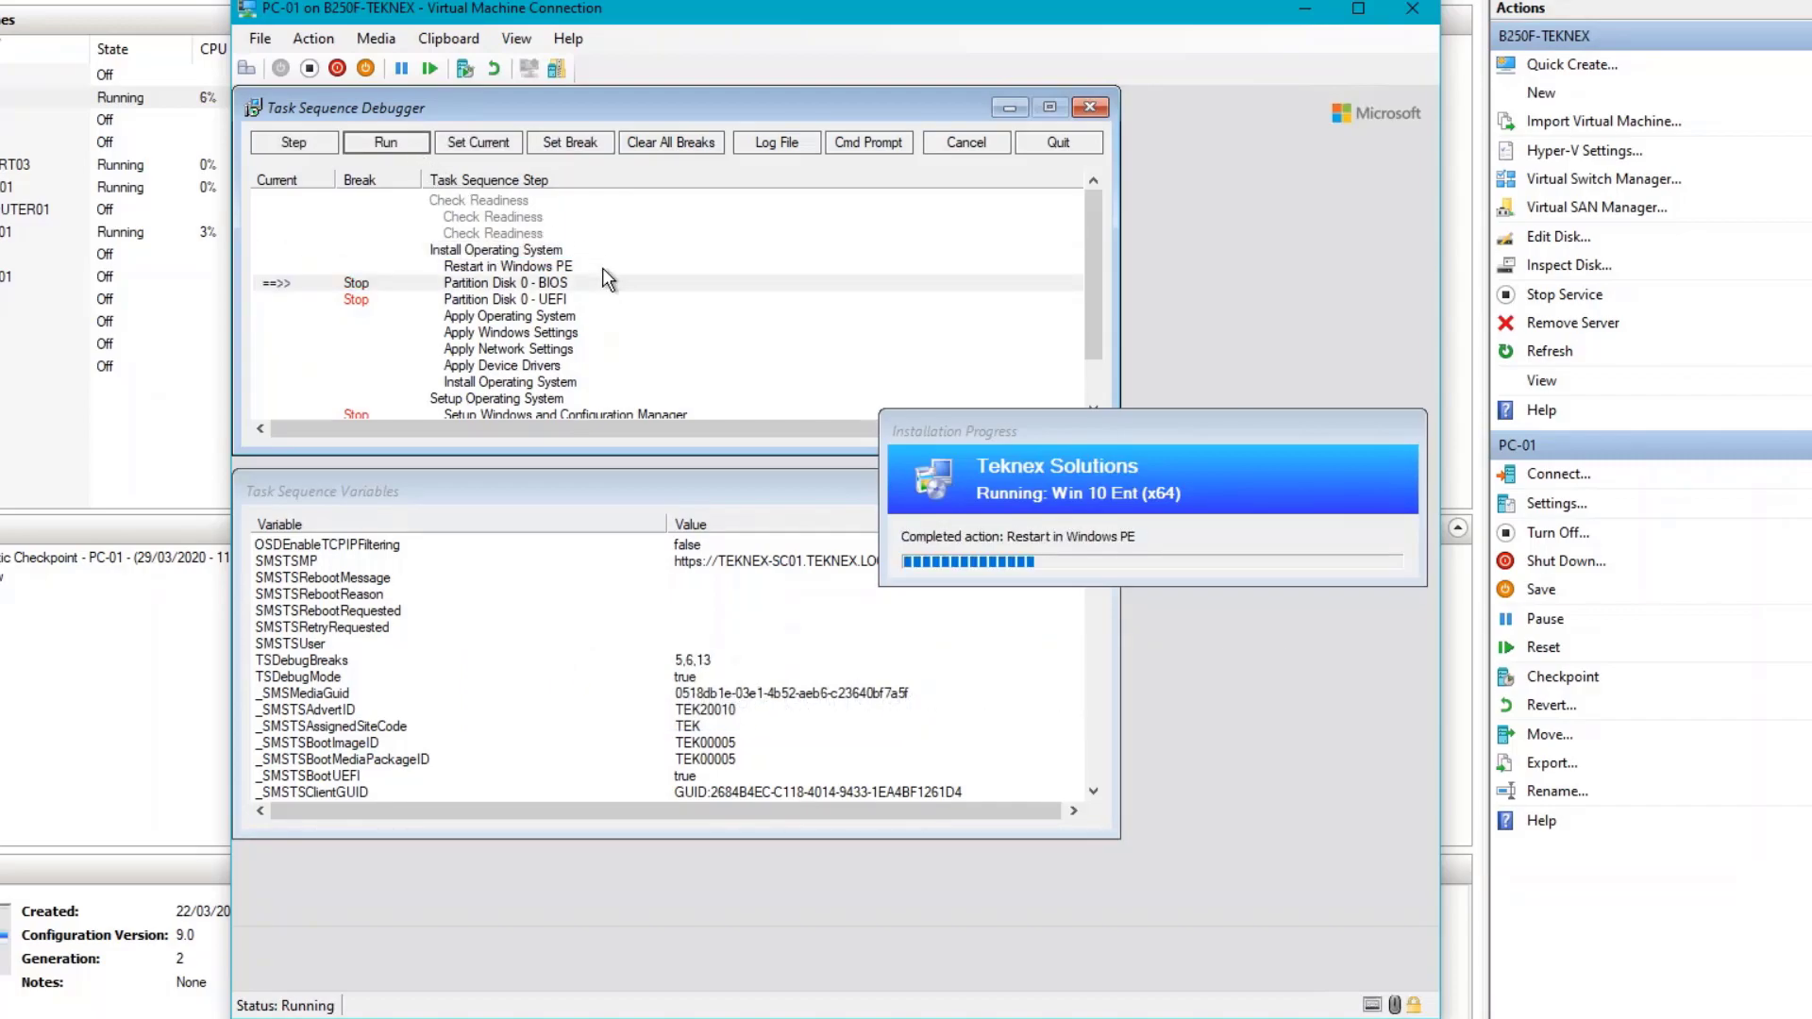
pyautogui.scroll(-1, 607, 280)
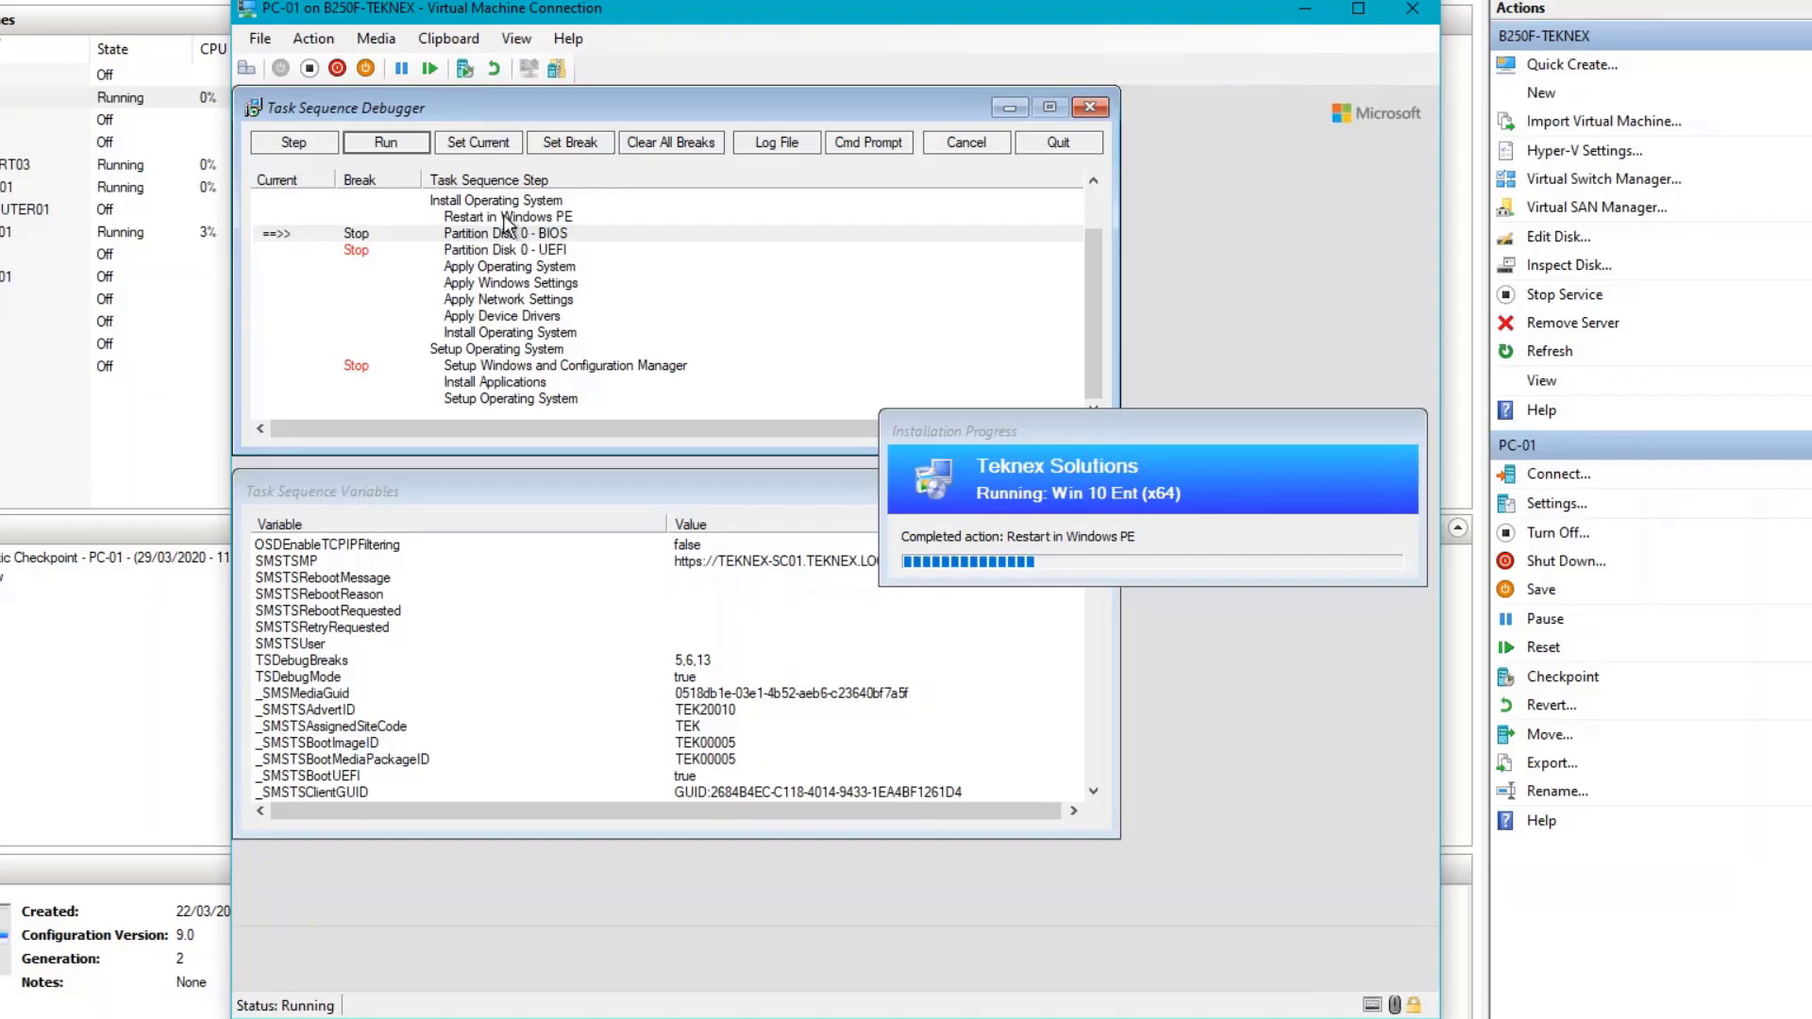
pyautogui.click(407, 147)
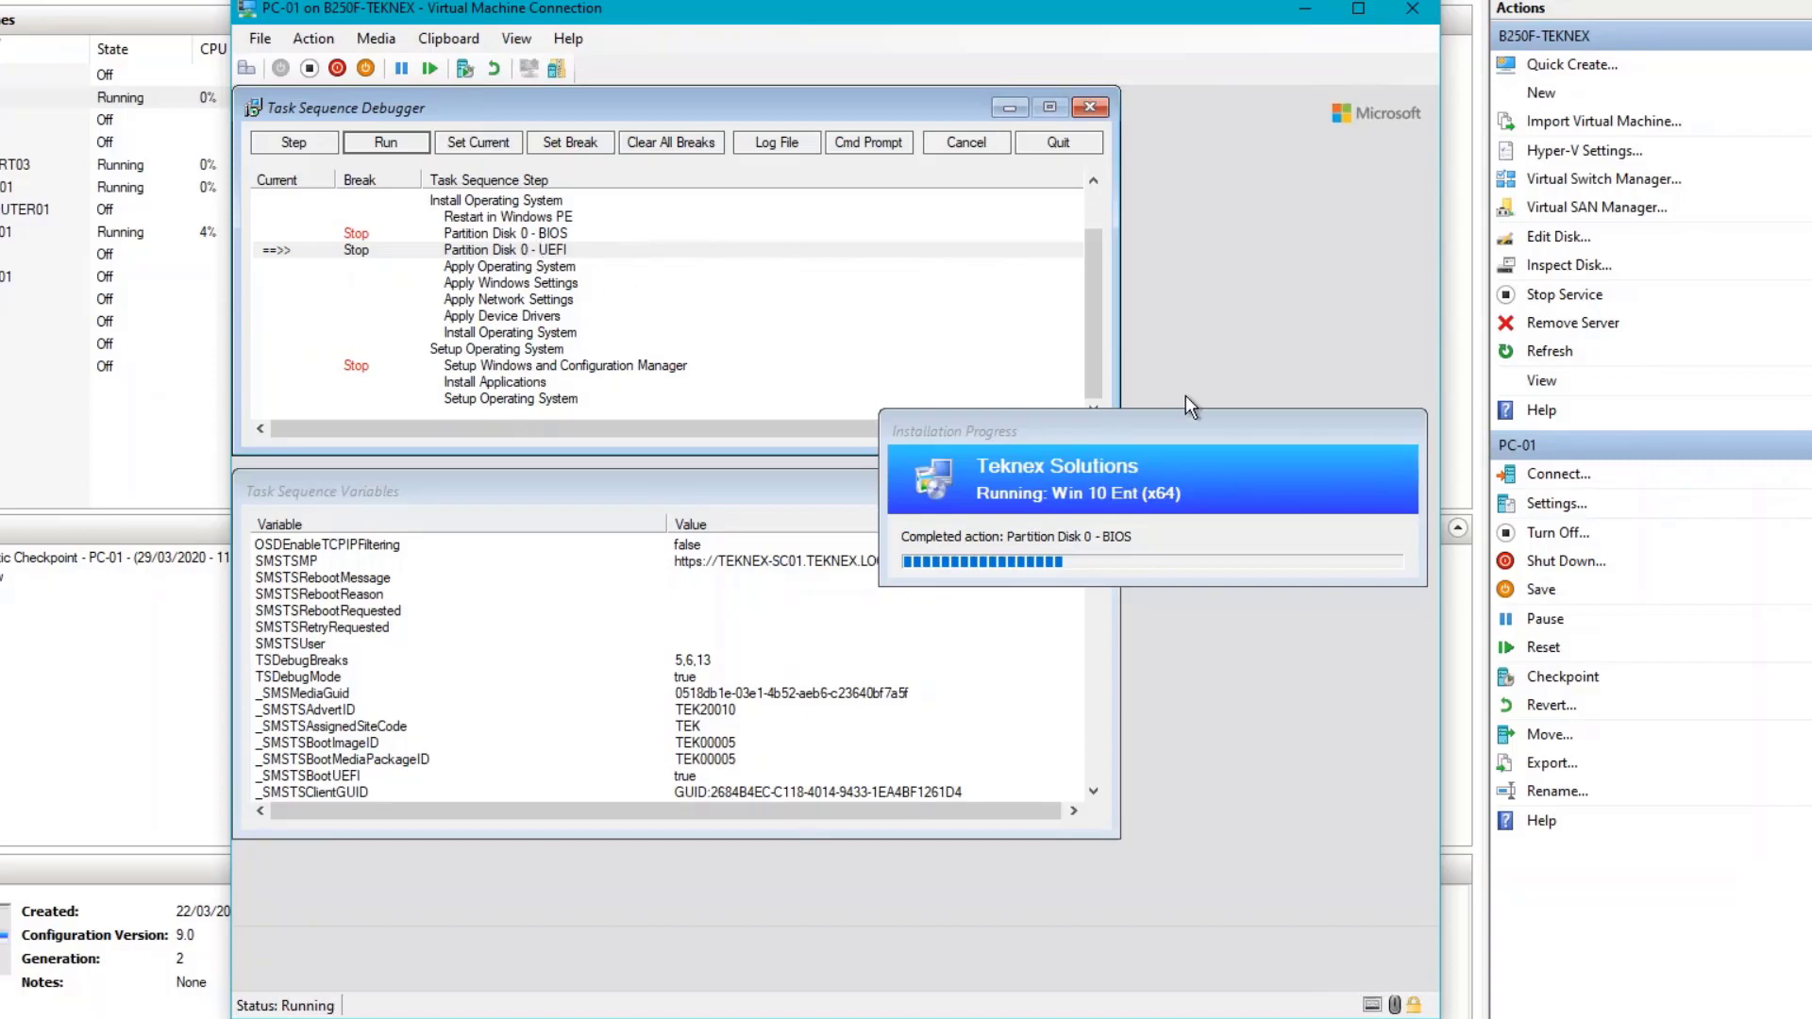
# Step: Continue the task sequence from the Partition Disk 0 - UEFI breakpoint and check smsts.log while Apply Operating System runs
pyautogui.moveTo(1176, 424); pyautogui.dragTo(973, 416)
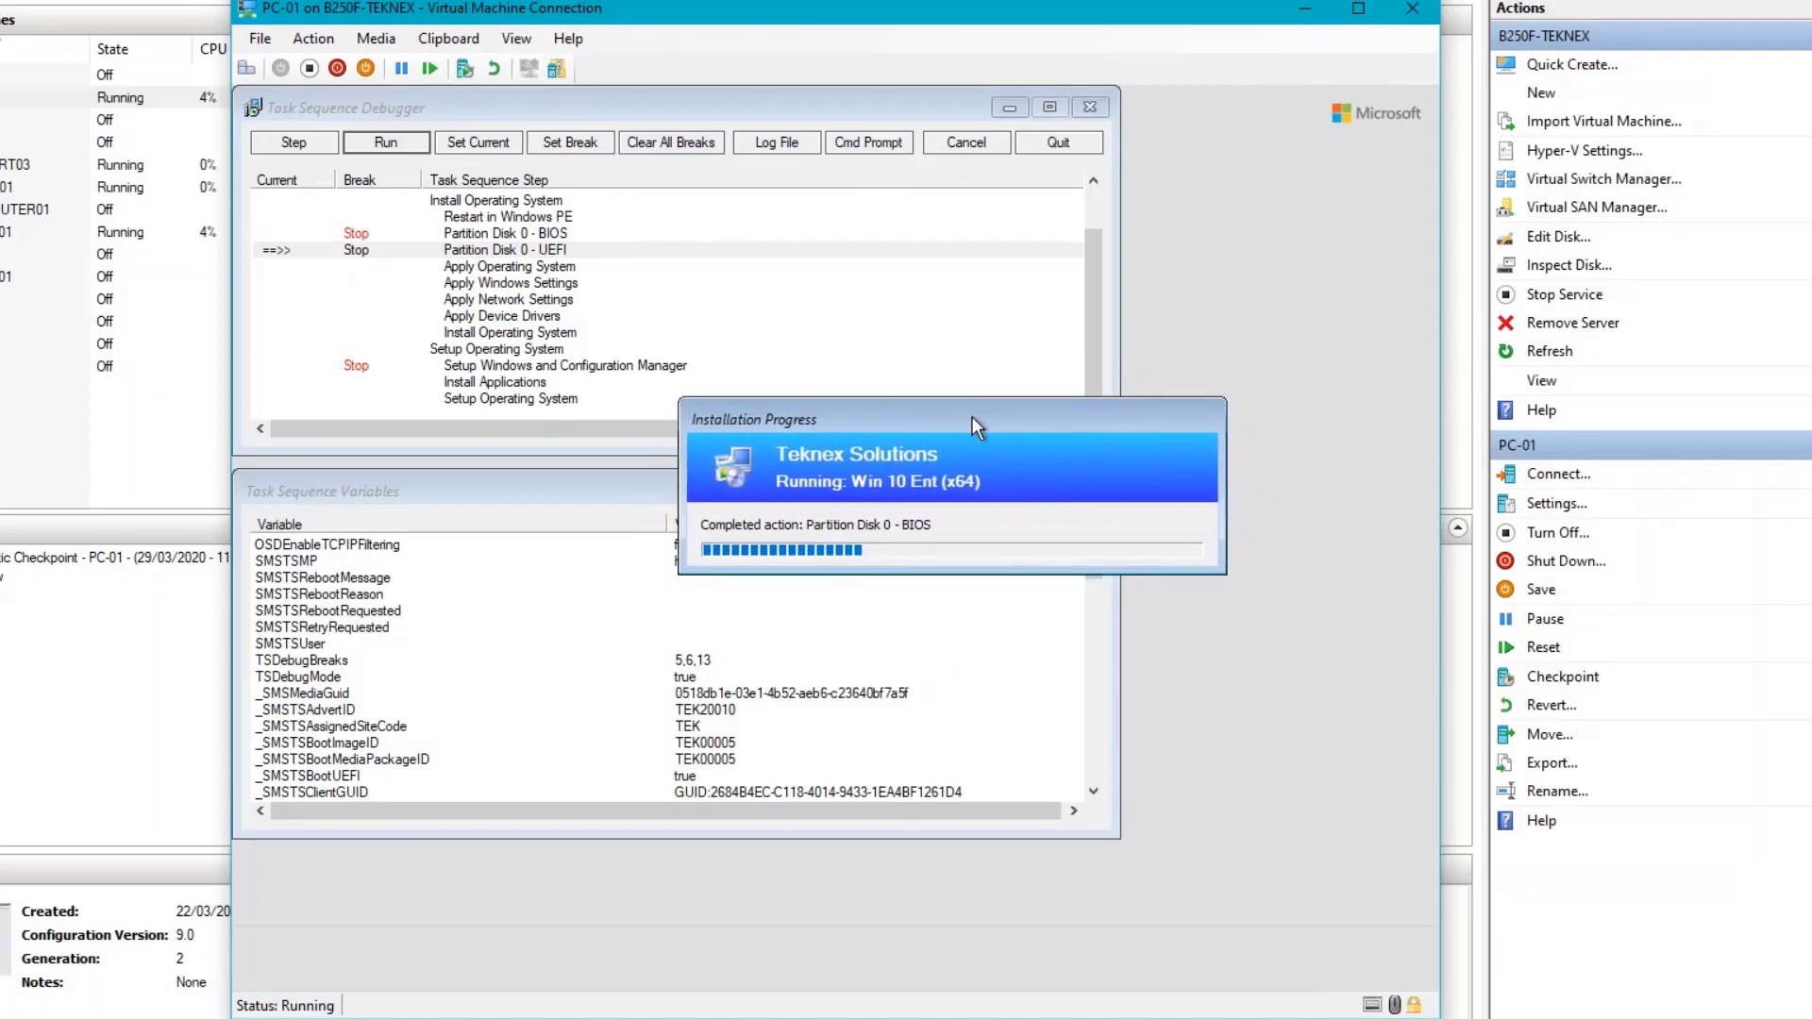
pyautogui.click(387, 144)
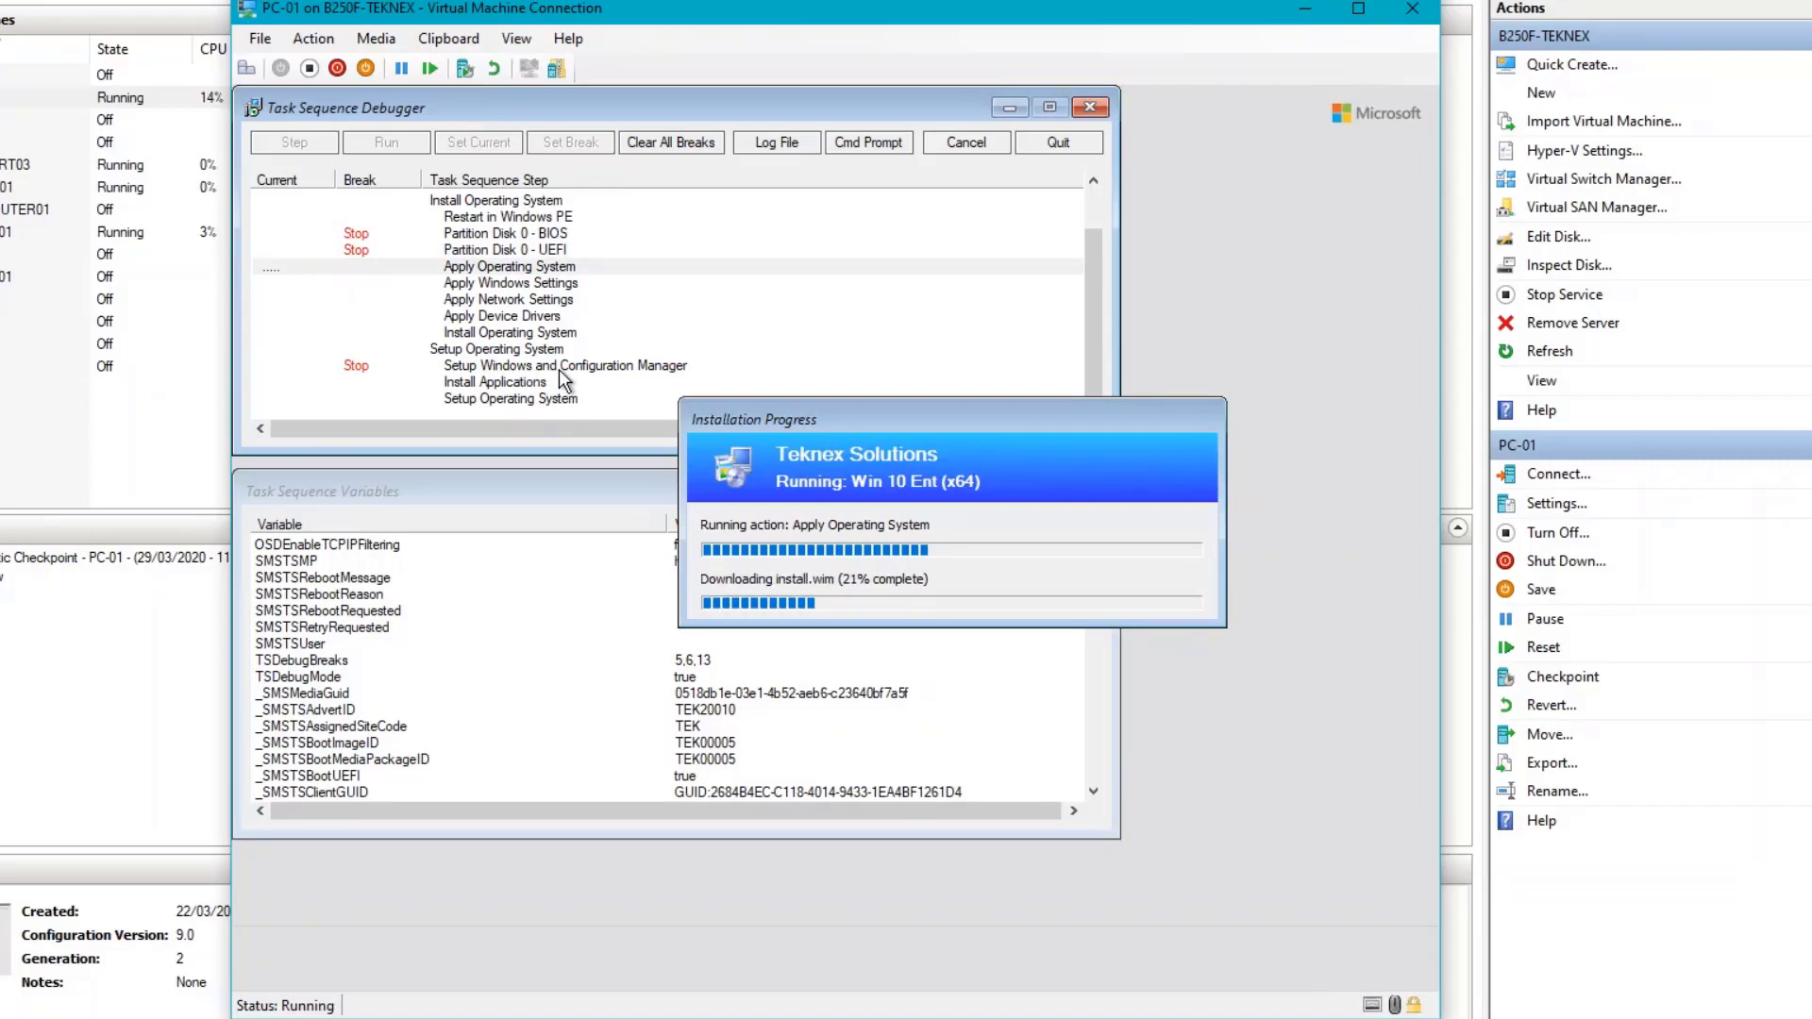
pyautogui.click(782, 151)
pyautogui.moveTo(903, 319)
pyautogui.mouseDown()
pyautogui.moveTo(812, 163)
pyautogui.moveTo(752, 134)
pyautogui.mouseUp()
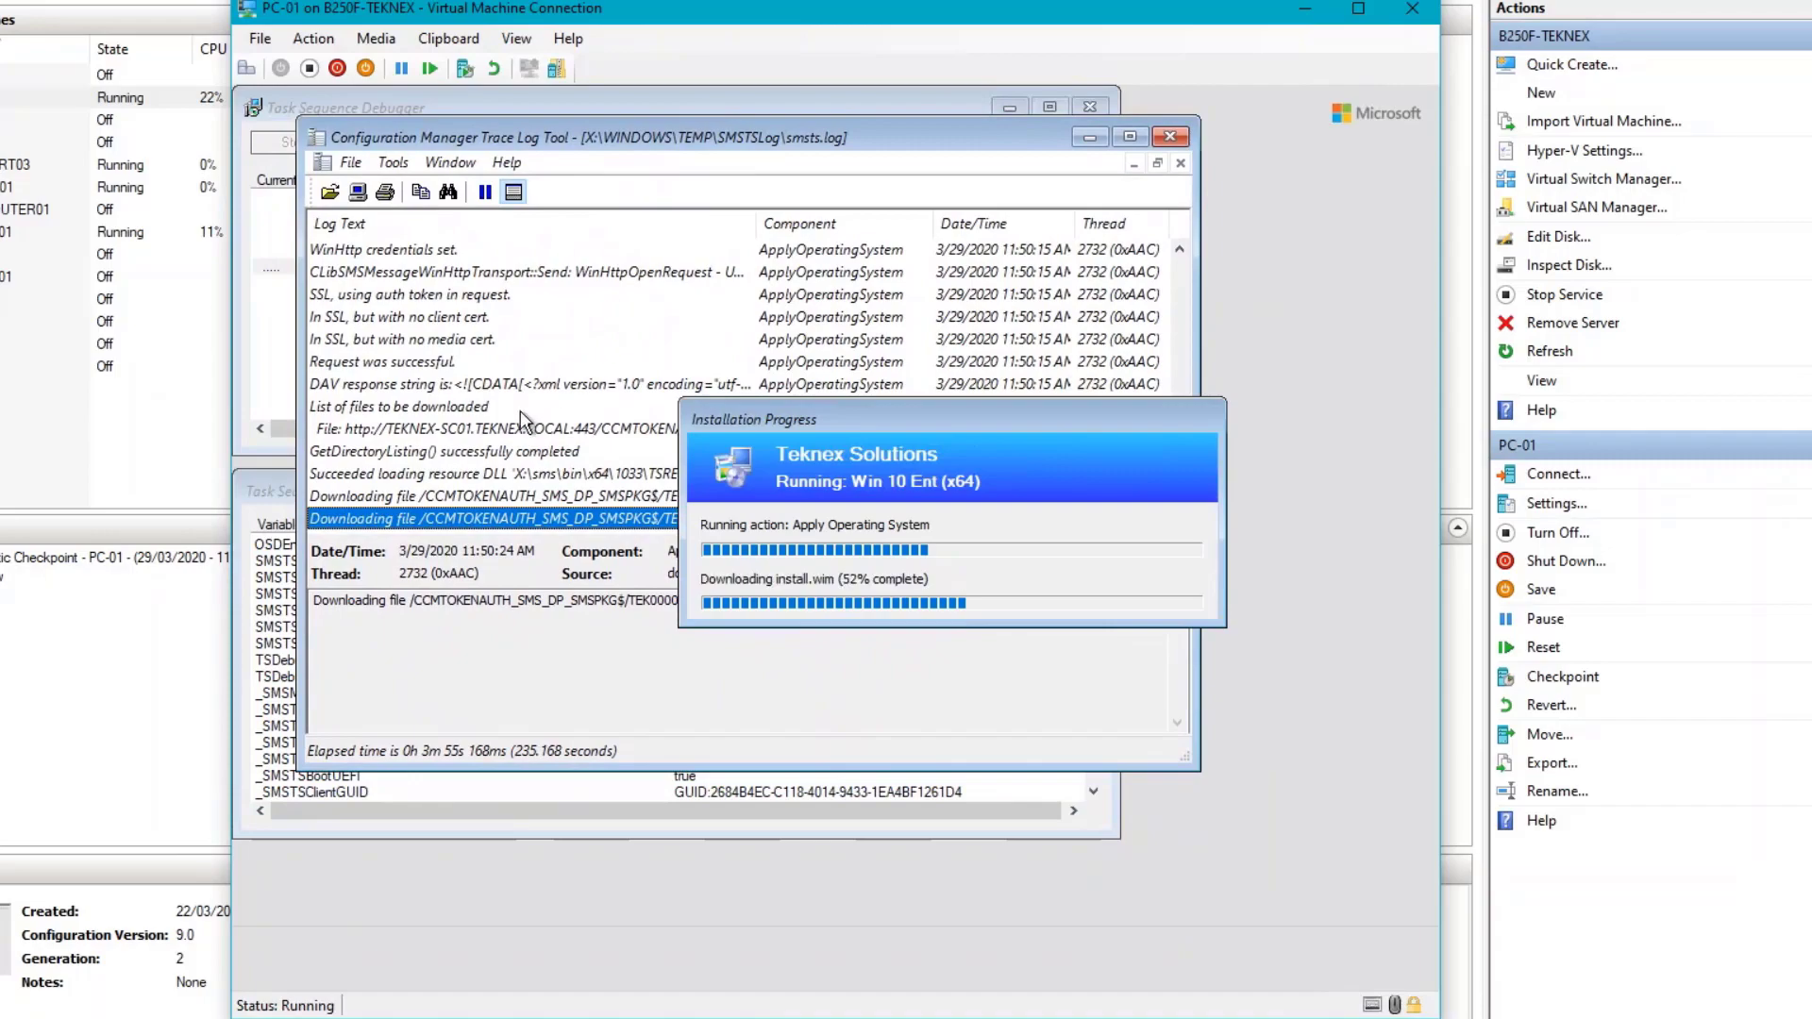
pyautogui.click(1172, 138)
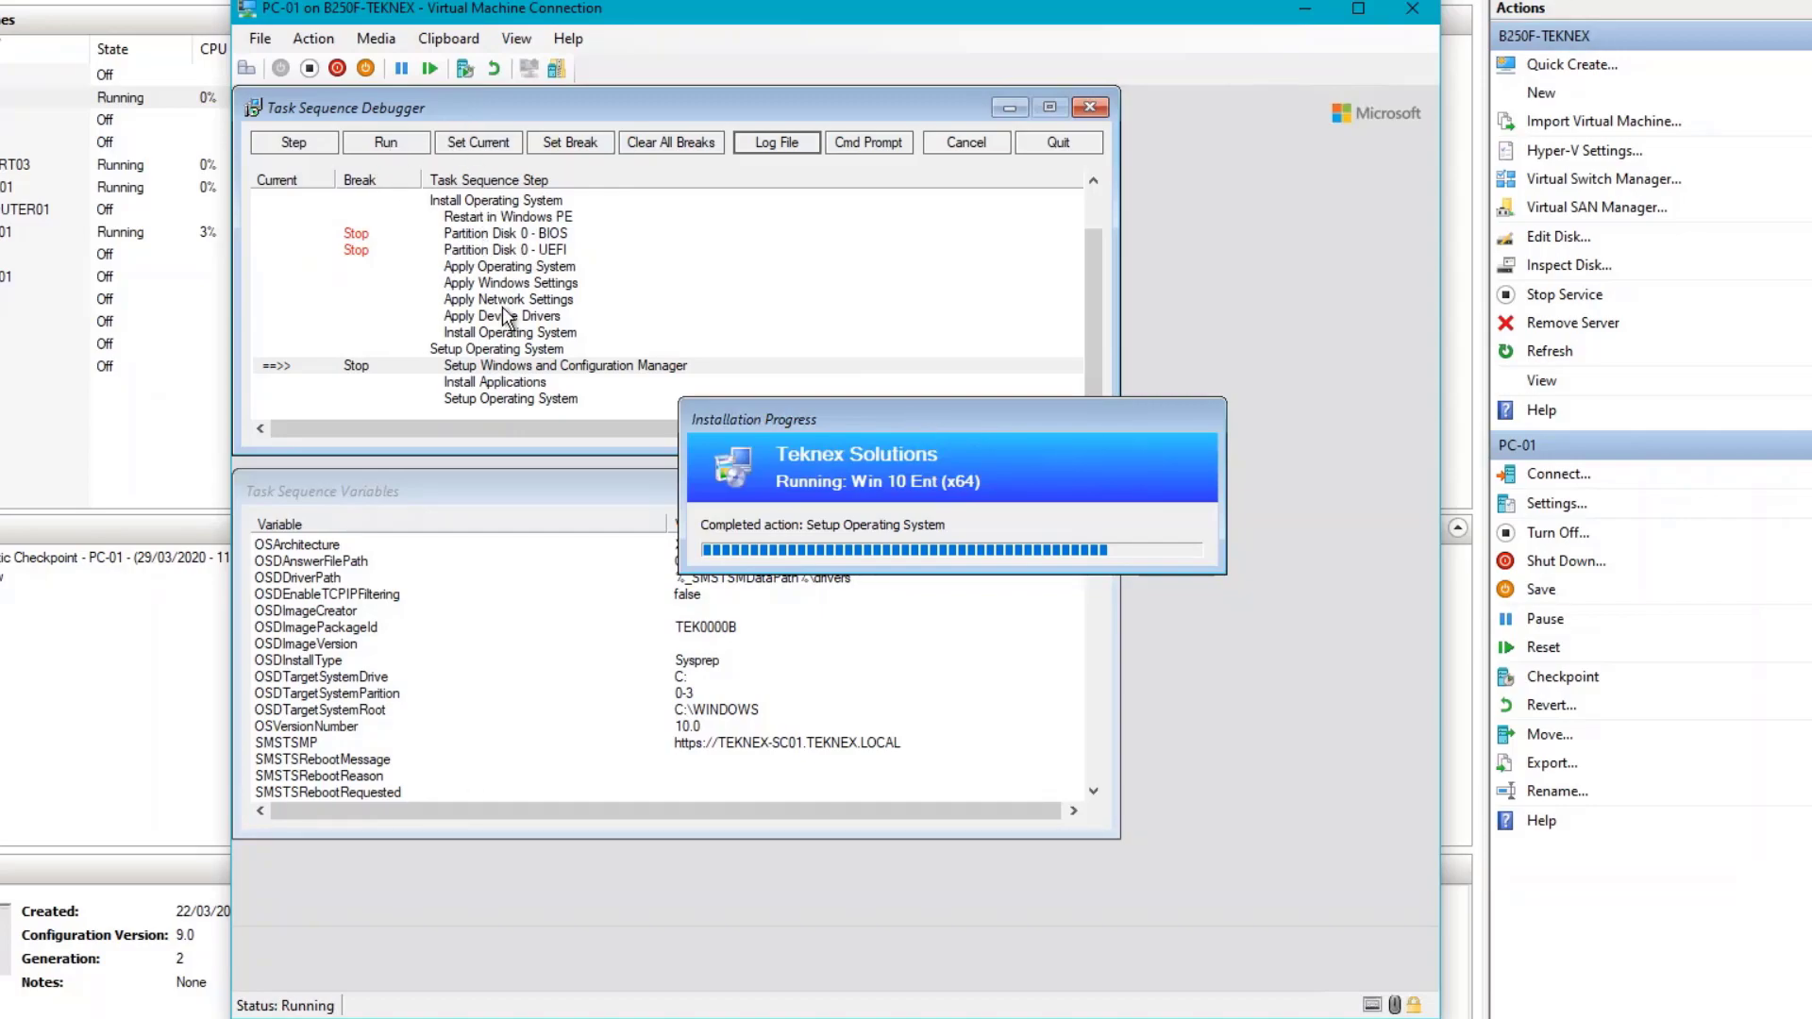
# Step: Set Partition Disk 0 - UEFI as the current step and return the current position to Setup Windows and Configuration Manager
pyautogui.moveTo(820, 404); pyautogui.dragTo(763, 497)
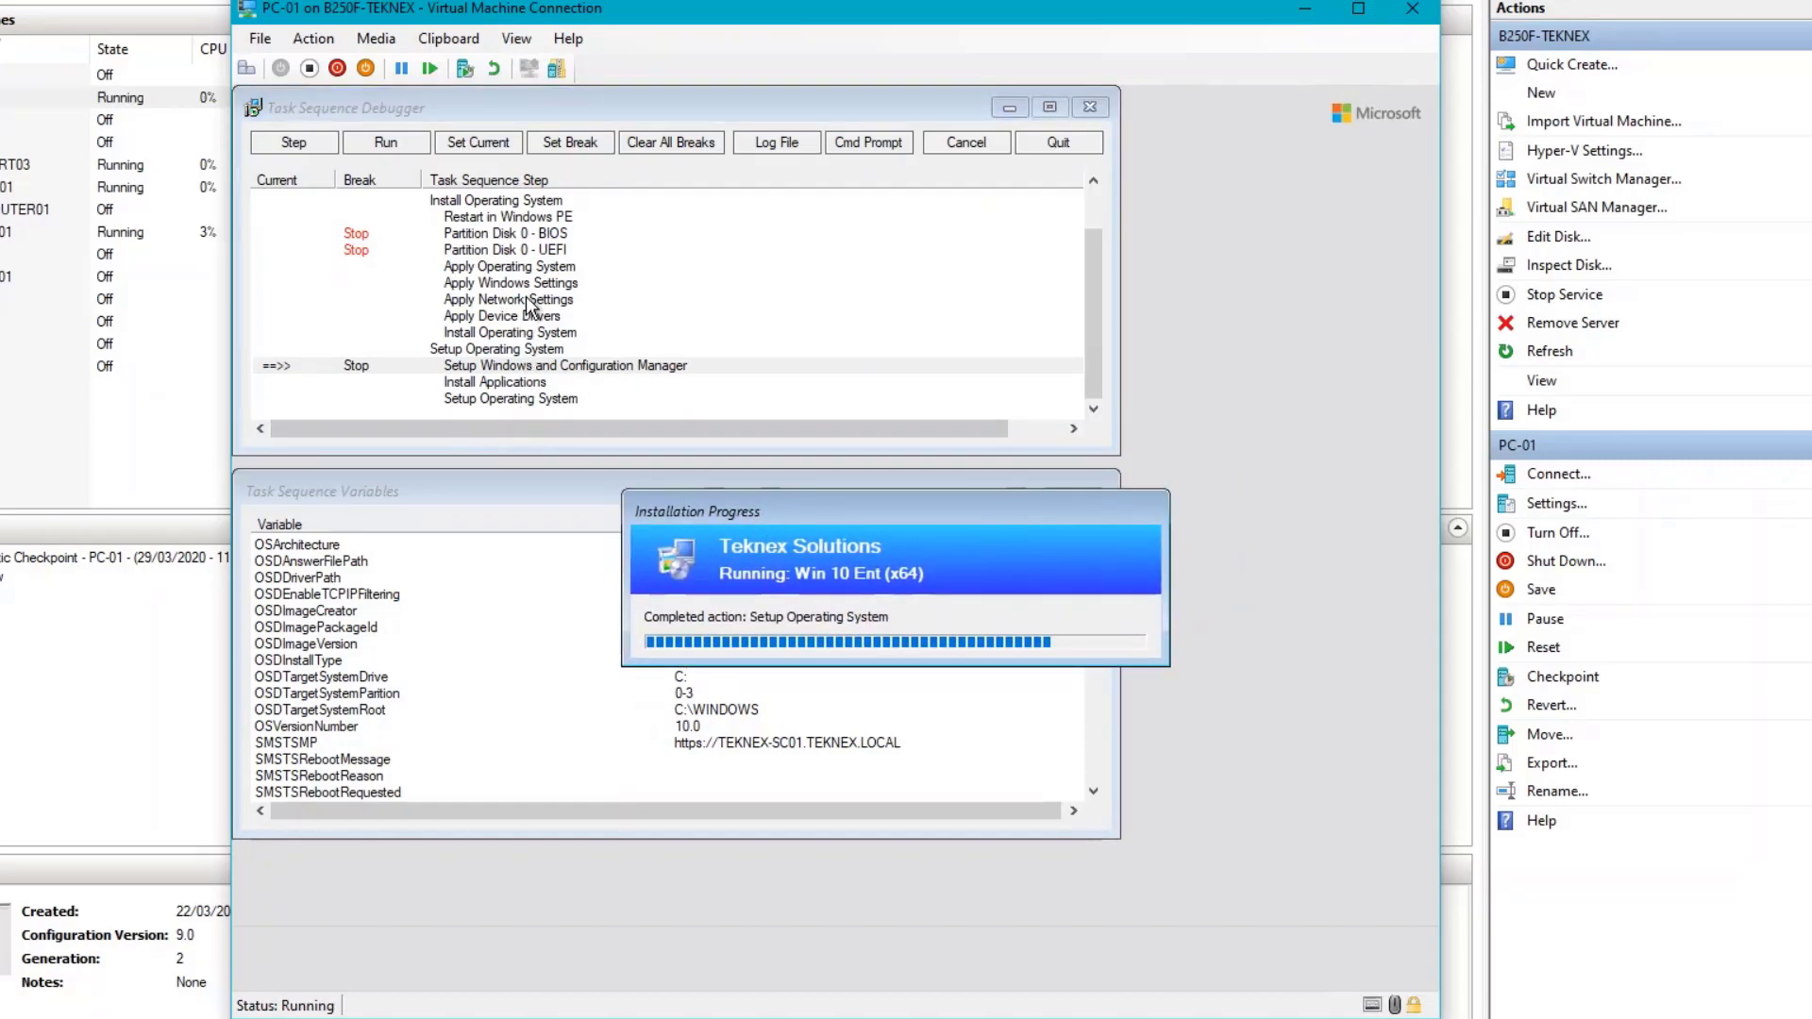
pyautogui.click(526, 253)
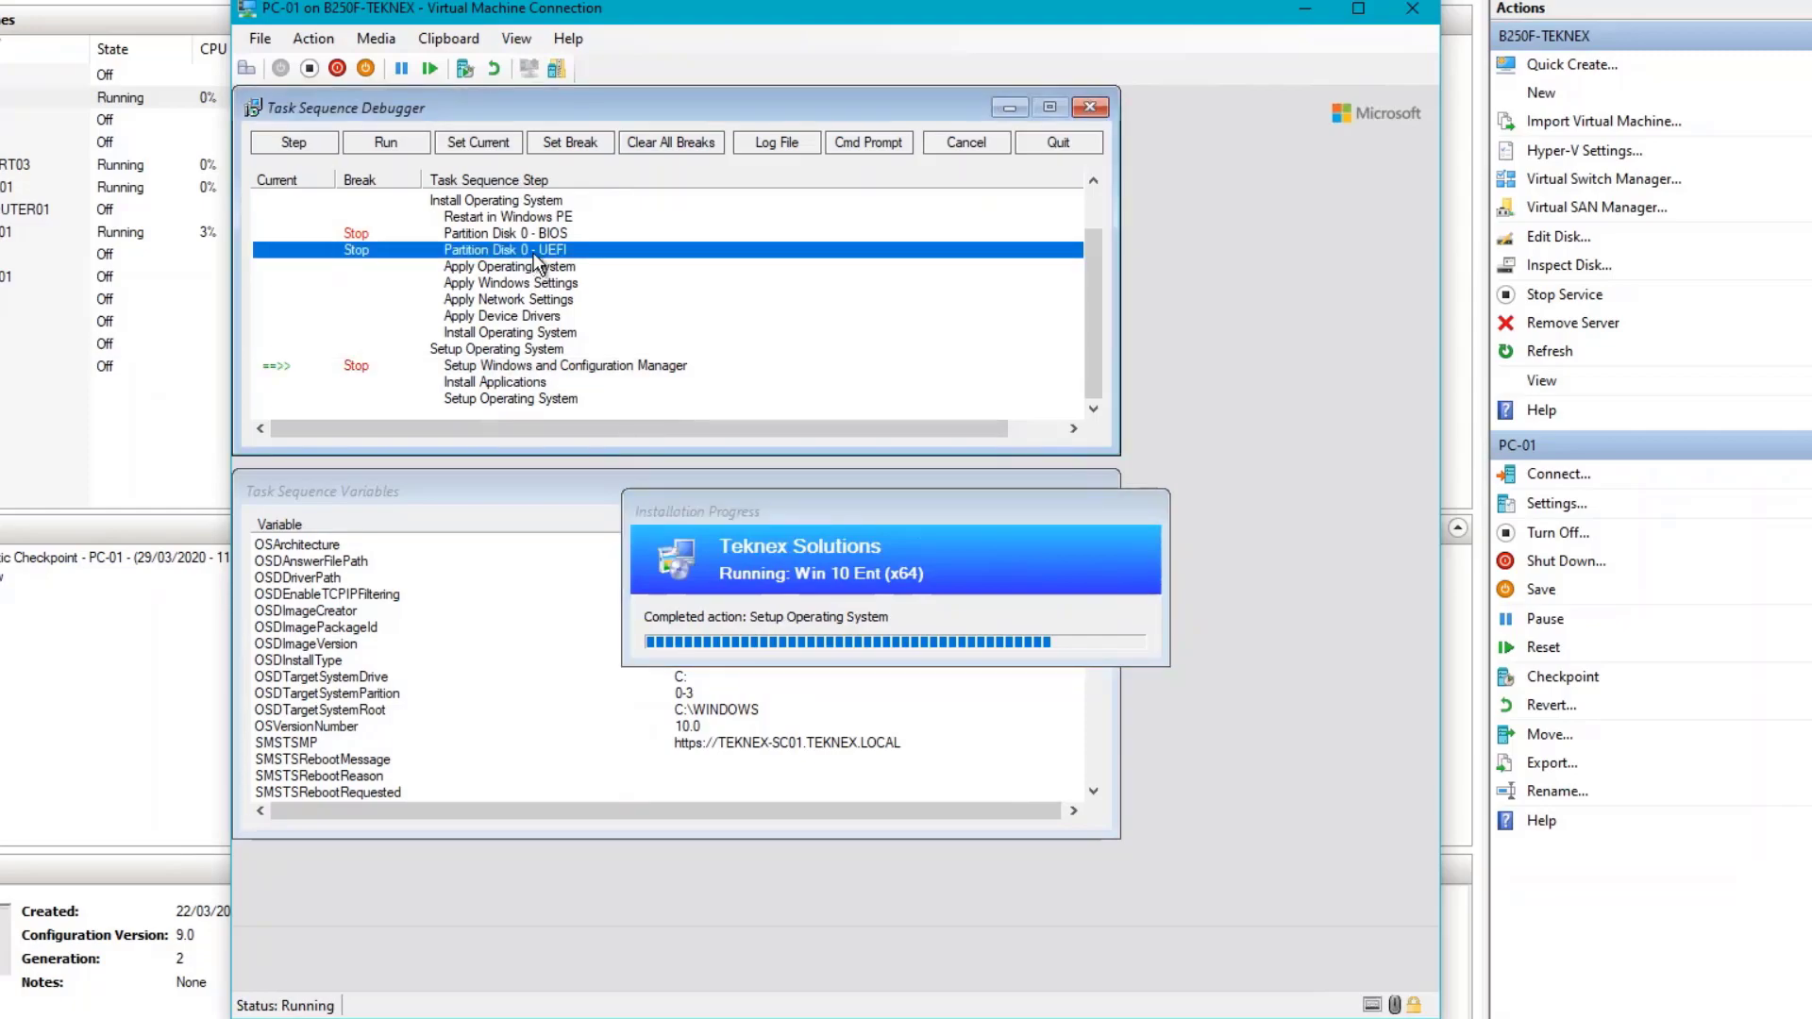
pyautogui.click(497, 149)
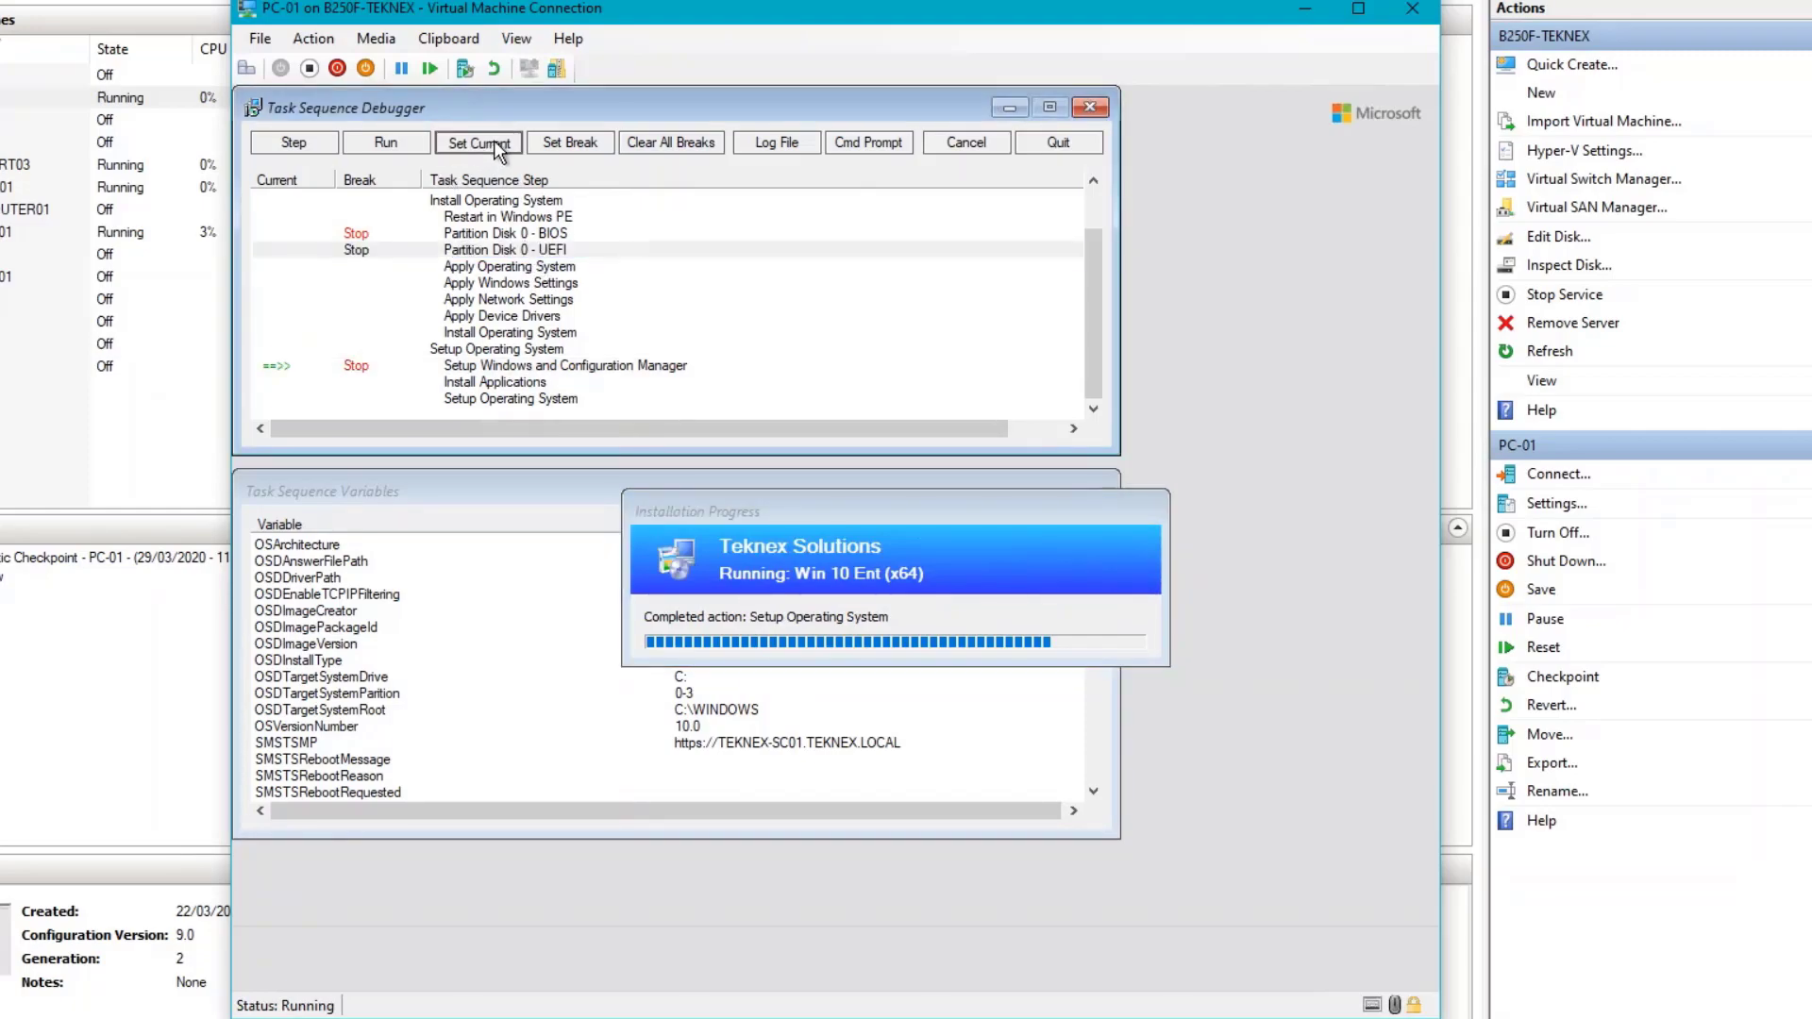
pyautogui.click(535, 249)
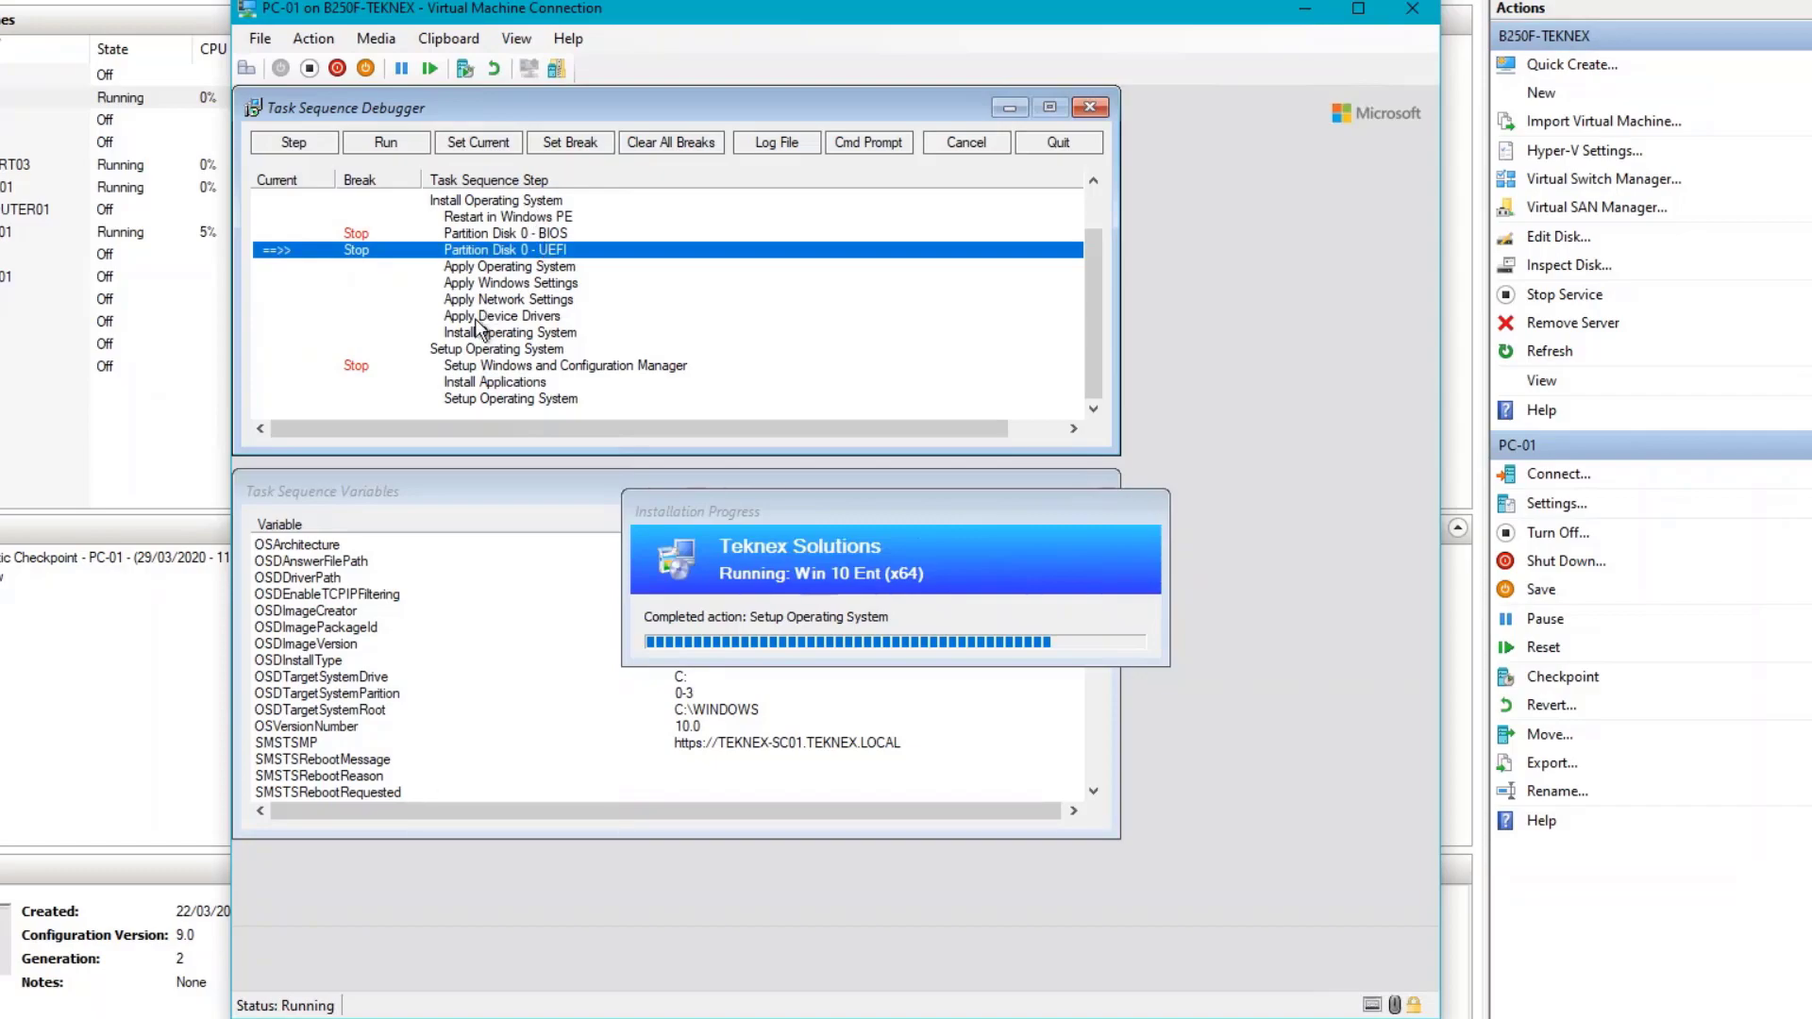
pyautogui.click(481, 368)
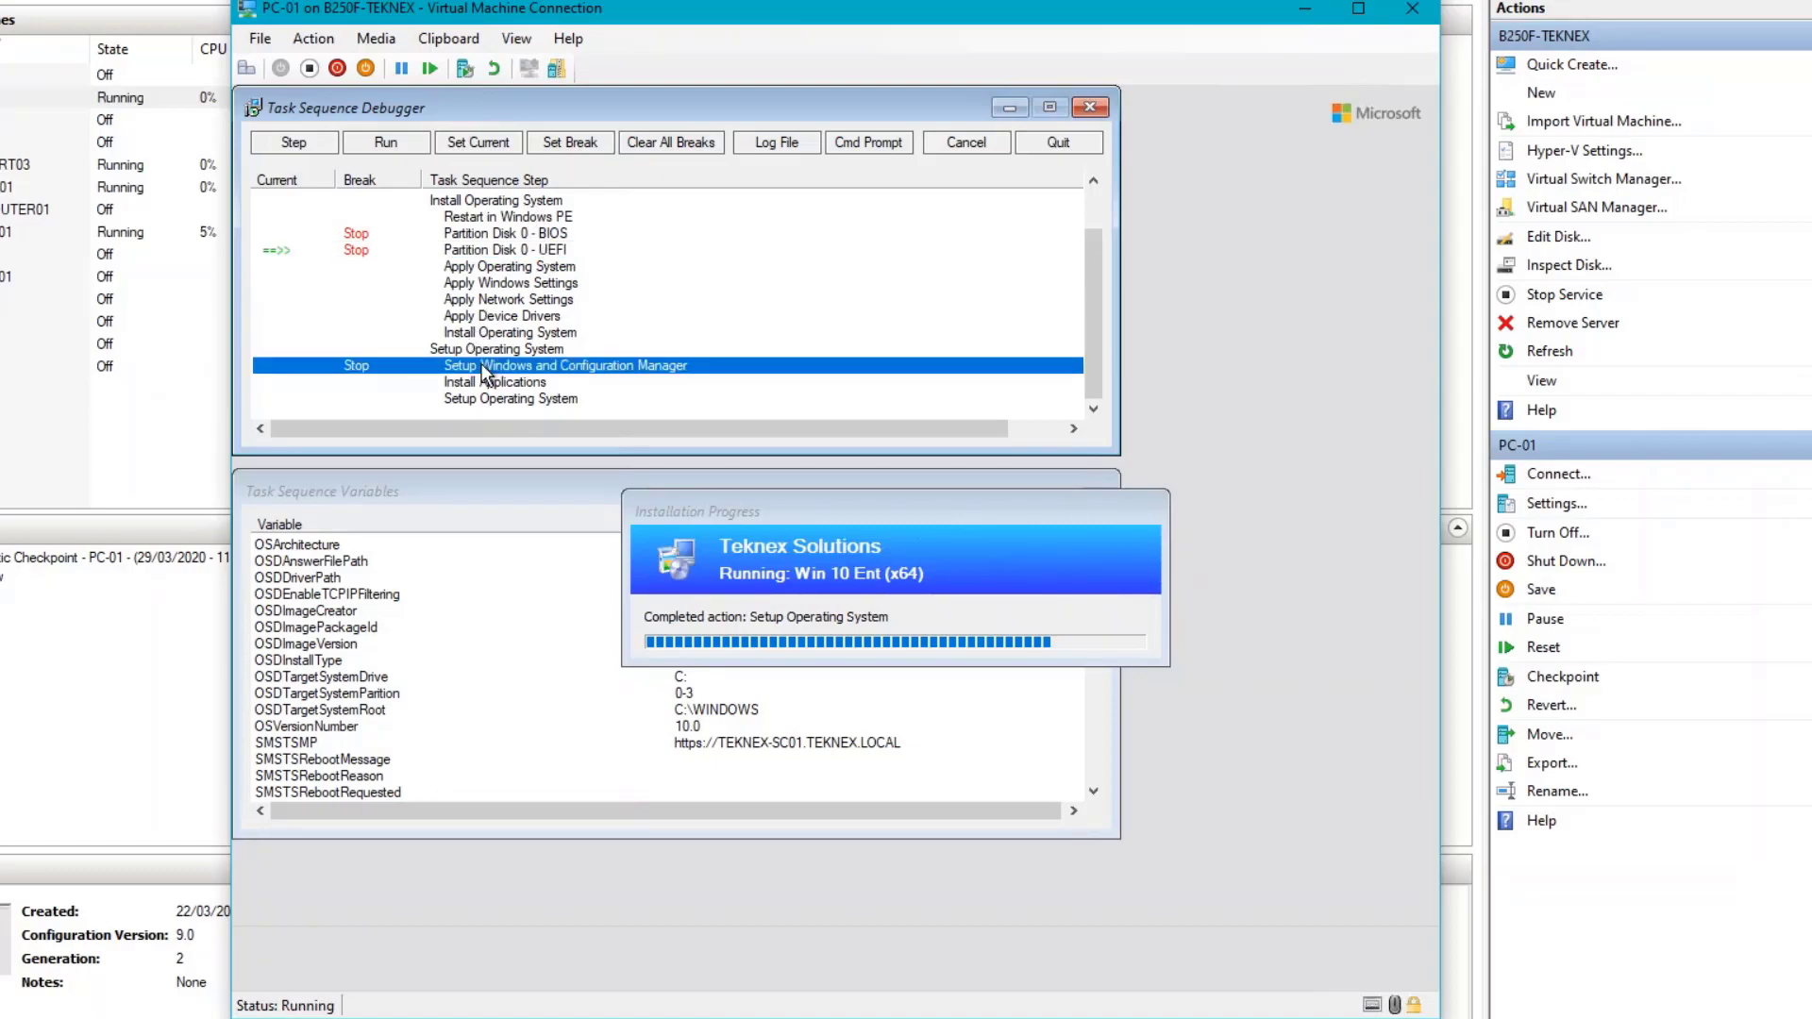
pyautogui.click(495, 147)
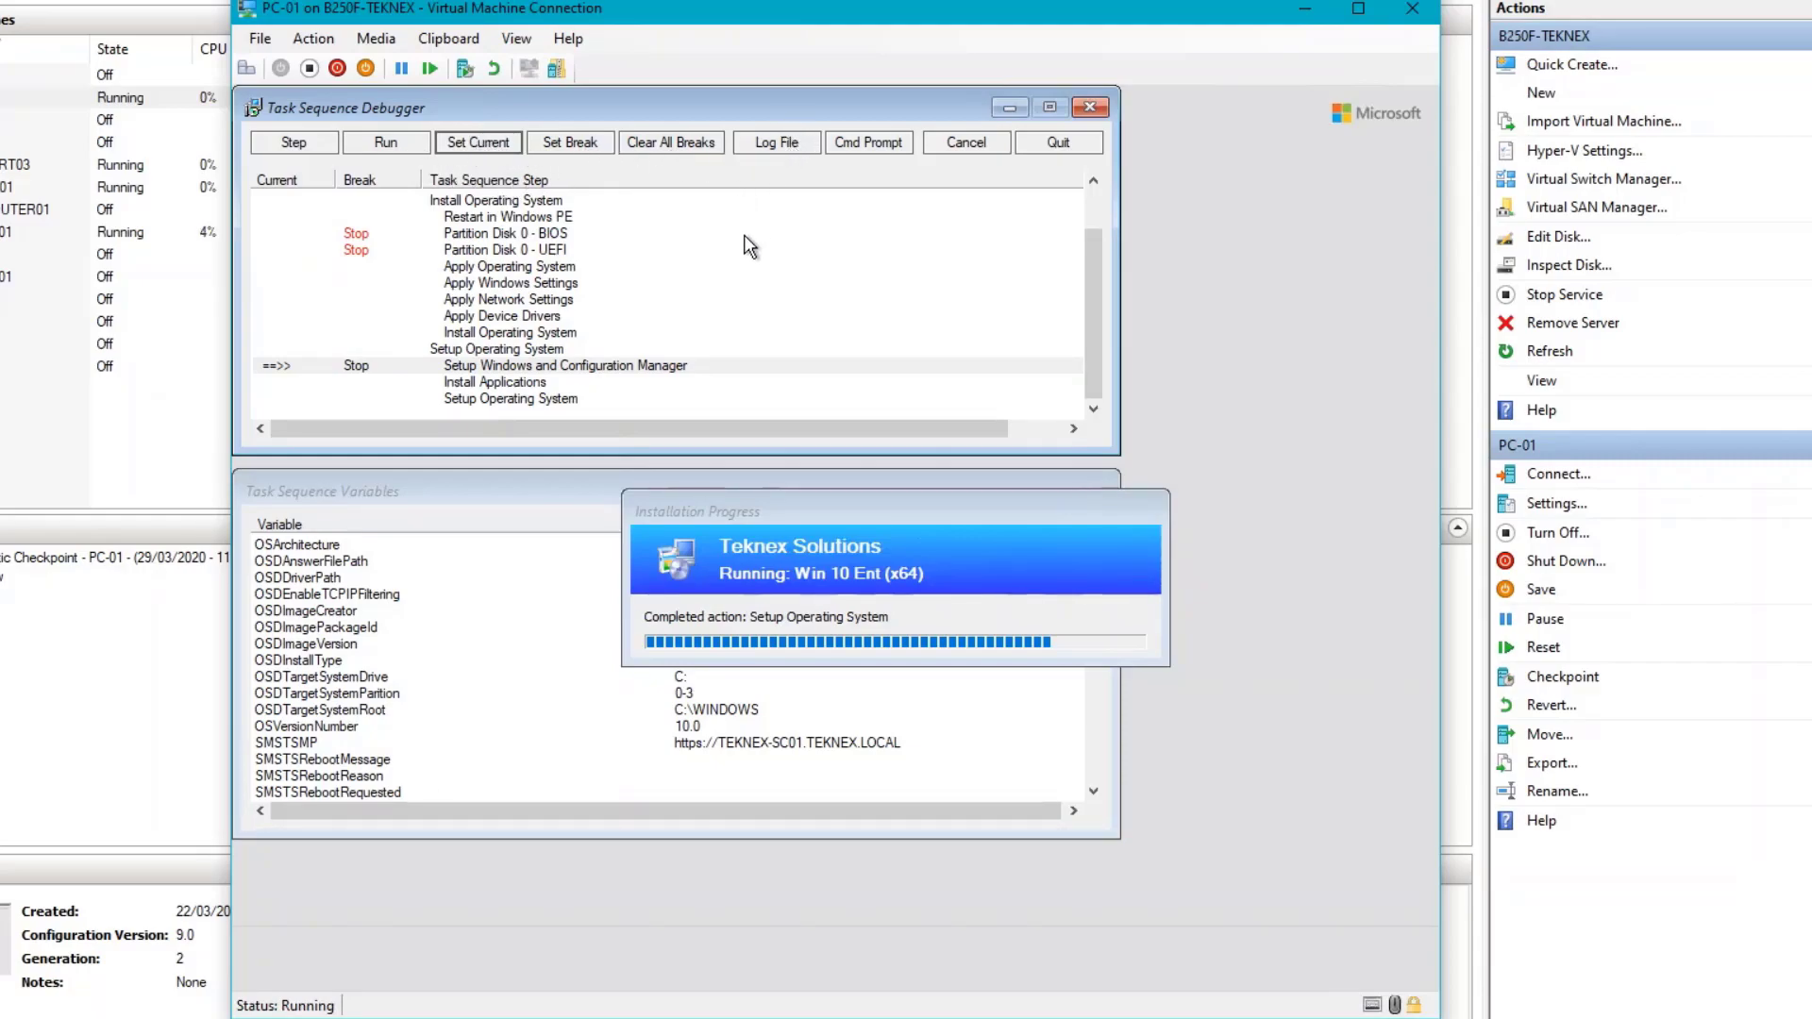
# Step: Move the installation progress window off the step list and resume the task sequence from the Setup Windows and Configuration Manager breakpoint
pyautogui.moveTo(818, 507); pyautogui.dragTo(842, 311)
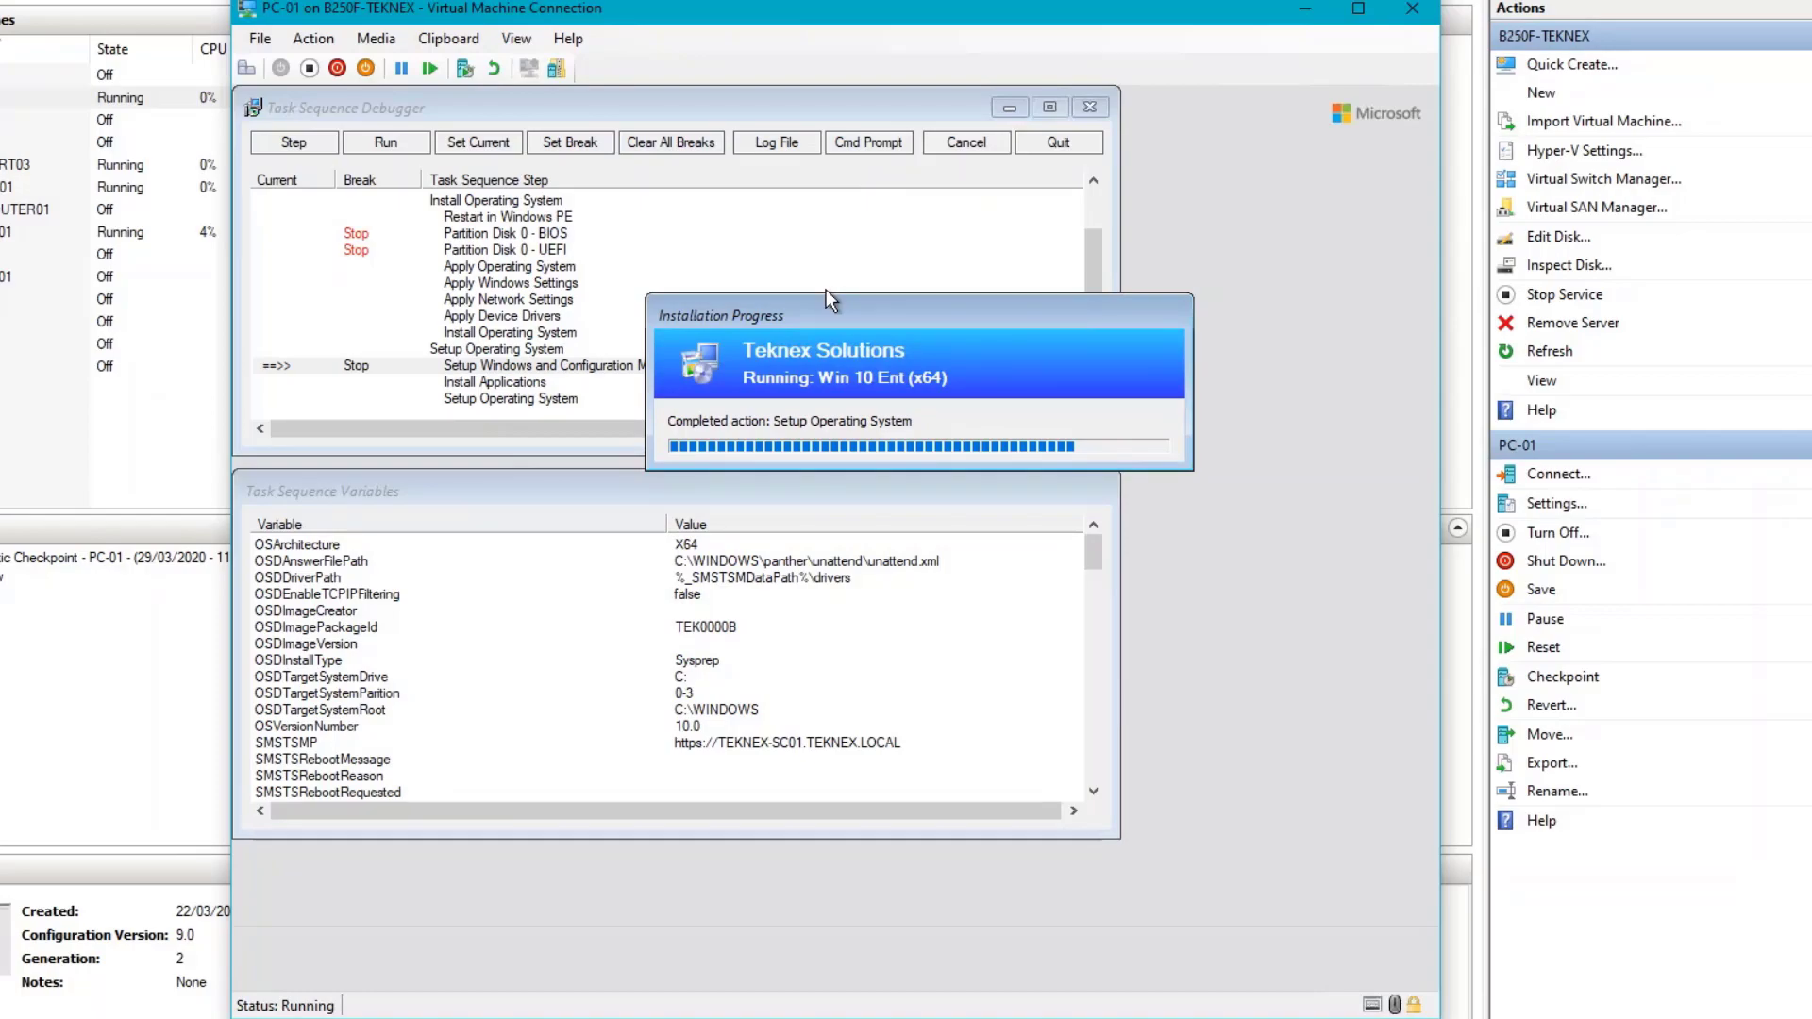
pyautogui.moveTo(842, 312); pyautogui.dragTo(719, 372)
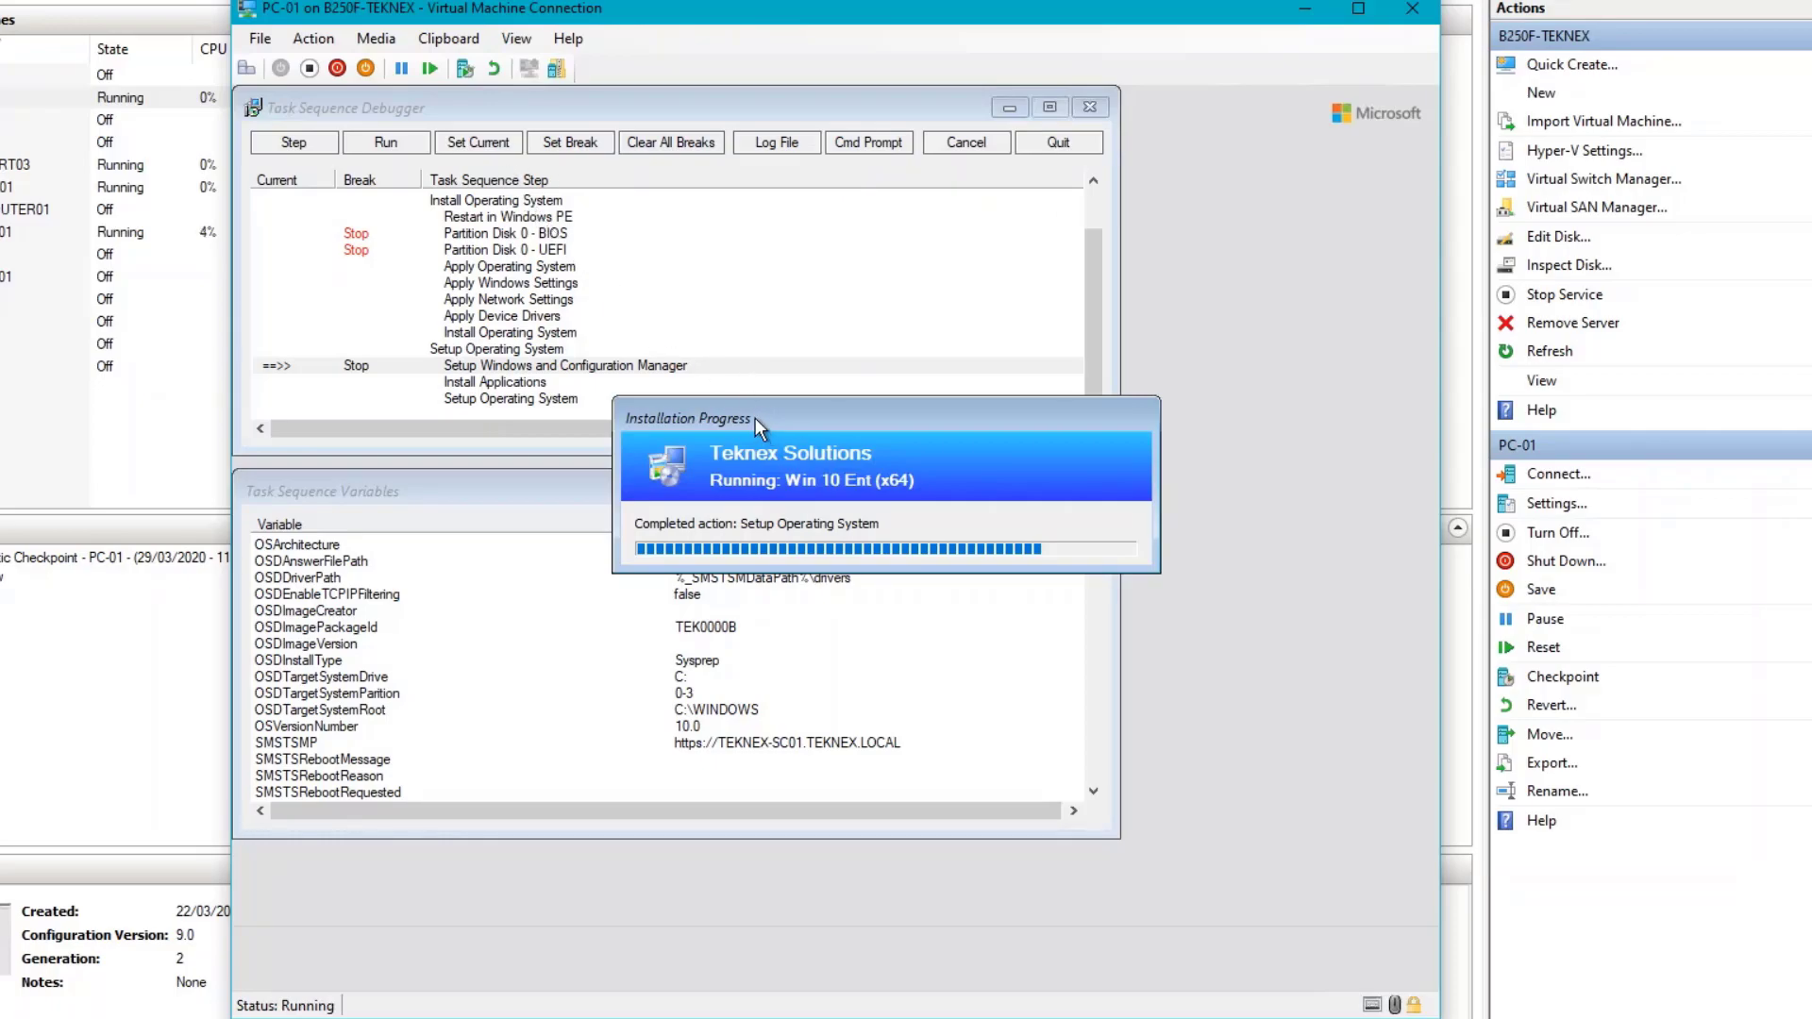
pyautogui.click(402, 146)
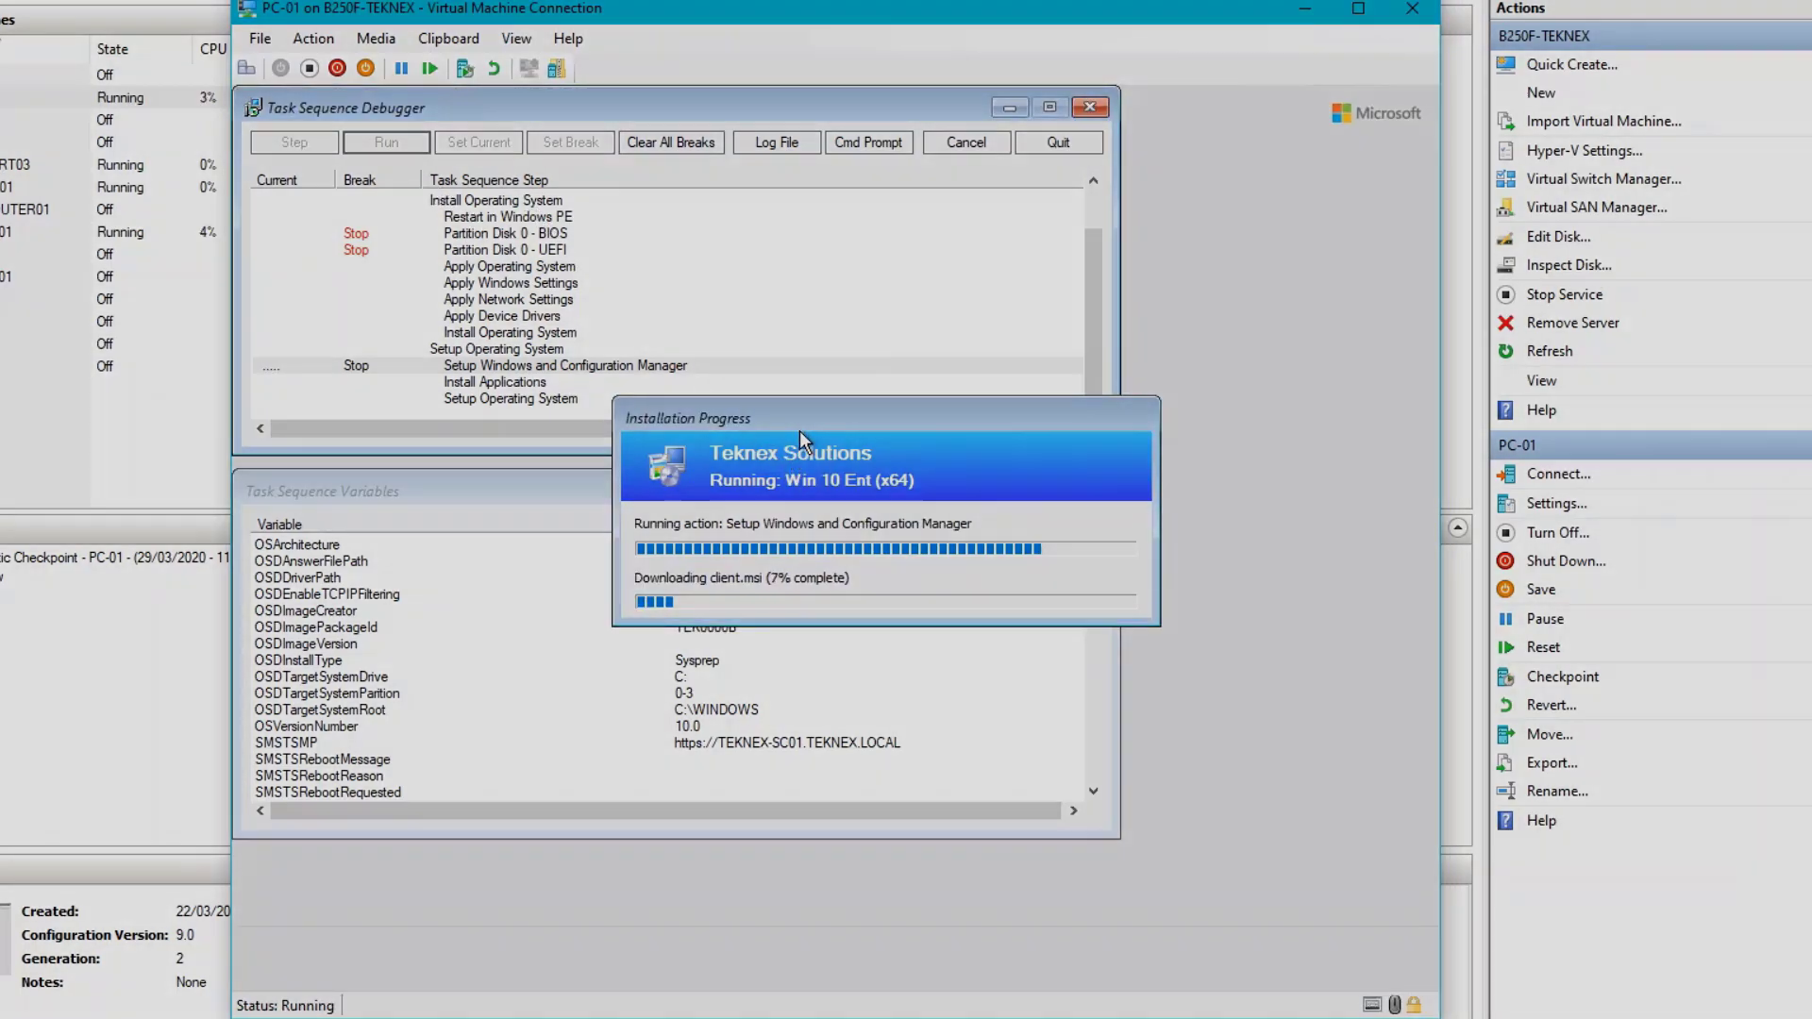